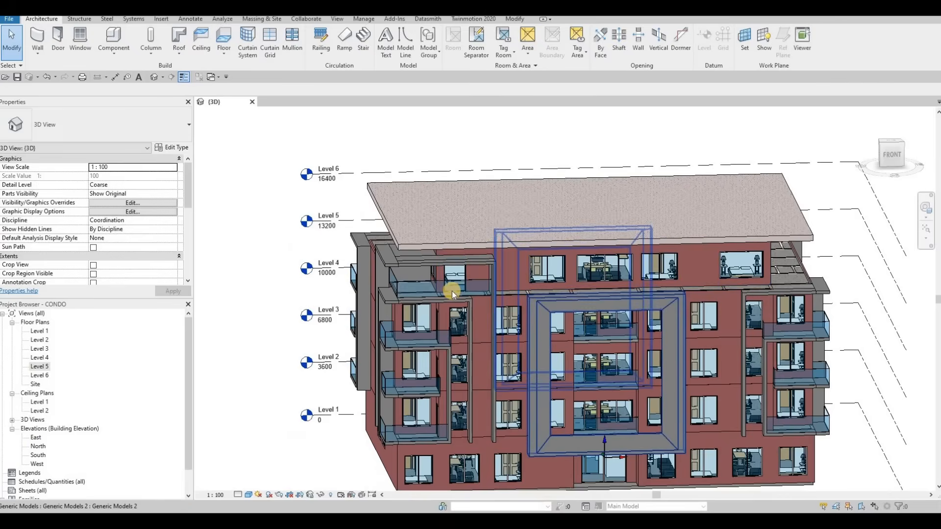
In the South elevation, align the left edge of the Level 5 window between grids 1 and 2 with the Level 4 window below.
{"action": "middle_click_drag", "start_coordinate": [452, 291], "coordinate": [459, 296], "text": "shift"}
{"action": "scroll", "coordinate": [465, 295], "scroll_direction": "up", "scroll_amount": 3}
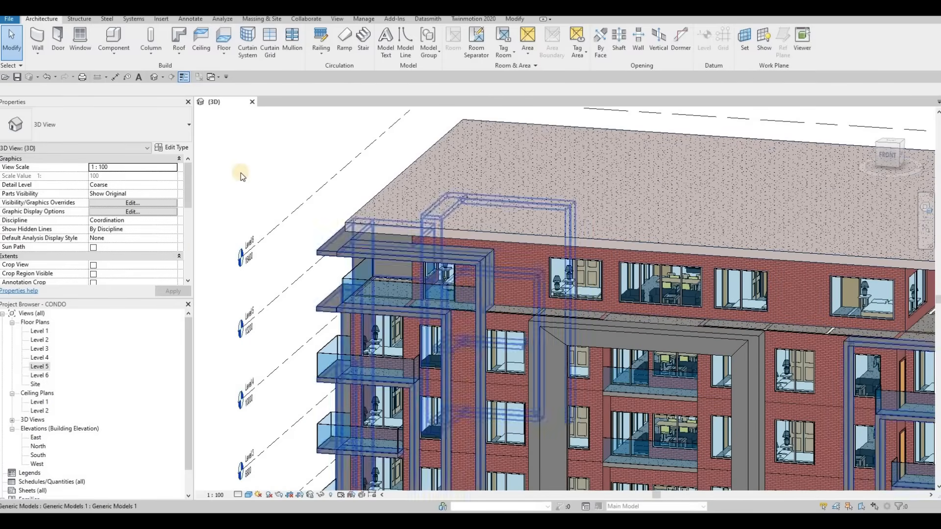
{"action": "double_click", "coordinate": [38, 455]}
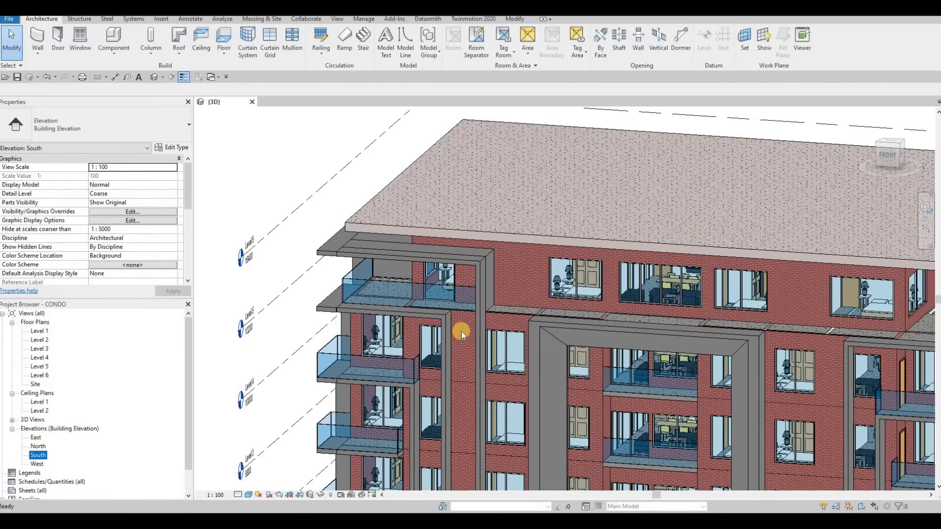
{"action": "scroll", "coordinate": [391, 236], "scroll_direction": "up", "scroll_amount": 3}
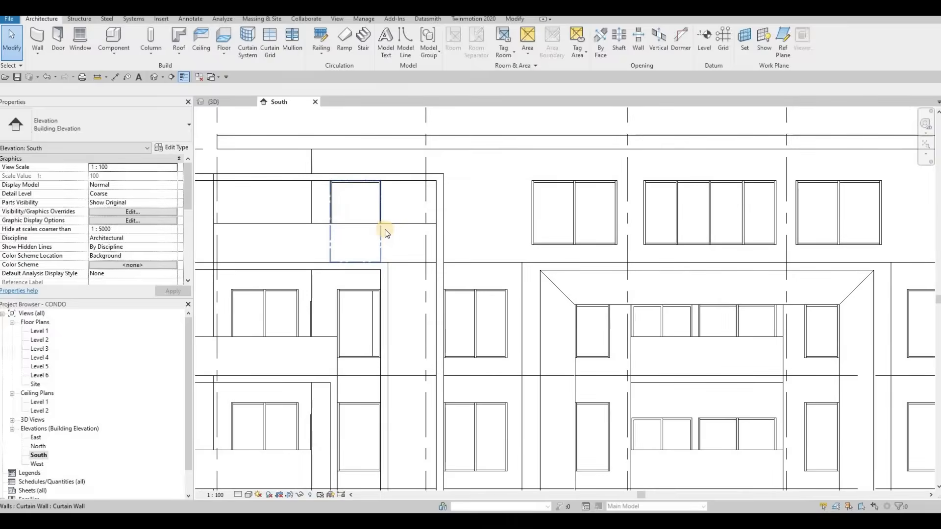
{"action": "key", "text": "a"}
{"action": "key", "text": "l"}
{"action": "scroll", "coordinate": [363, 364], "scroll_direction": "up", "scroll_amount": 2}
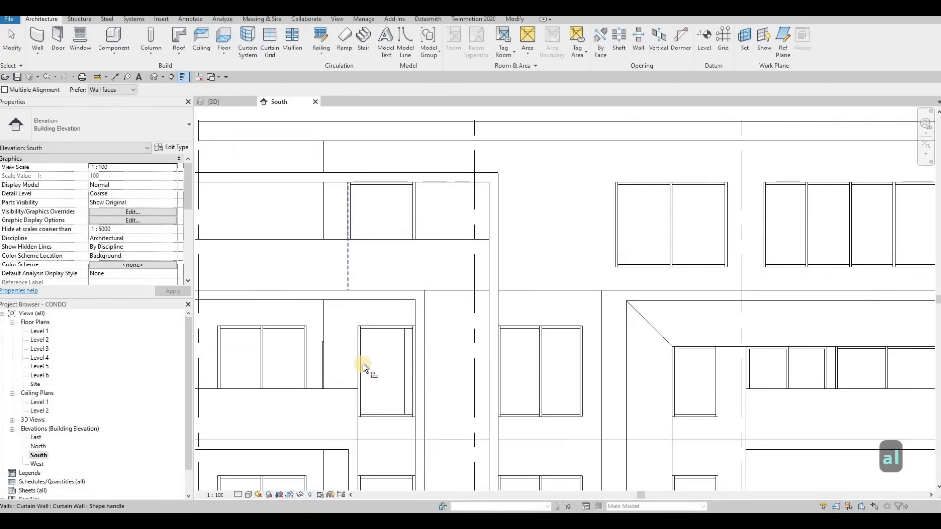
{"action": "left_click", "coordinate": [345, 215]}
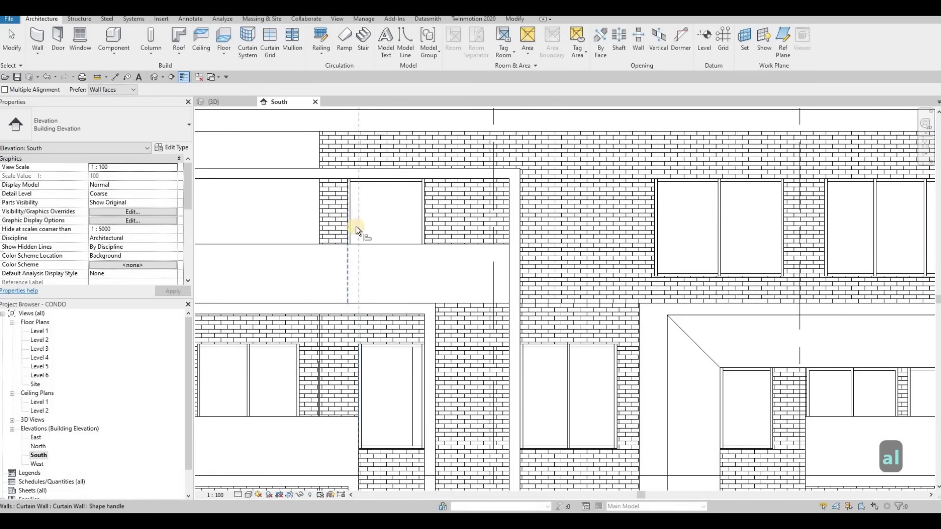
{"action": "scroll", "coordinate": [356, 230], "scroll_direction": "down", "scroll_amount": 5}
{"action": "middle_click_drag", "start_coordinate": [341, 277], "coordinate": [491, 273]}
{"action": "scroll", "coordinate": [477, 263], "scroll_direction": "up", "scroll_amount": 5}
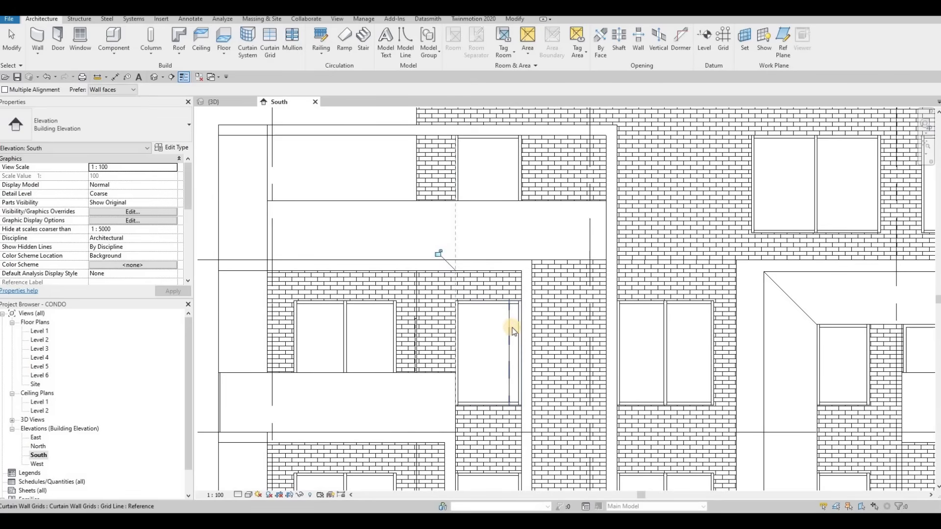
Delete the curtain grid line in the Level 4 window directly beneath the aligned Level 5 window.
{"action": "key", "text": "Escape"}
{"action": "key", "text": "Escape"}
{"action": "left_click", "coordinate": [508, 327]}
{"action": "key", "text": "Delete"}
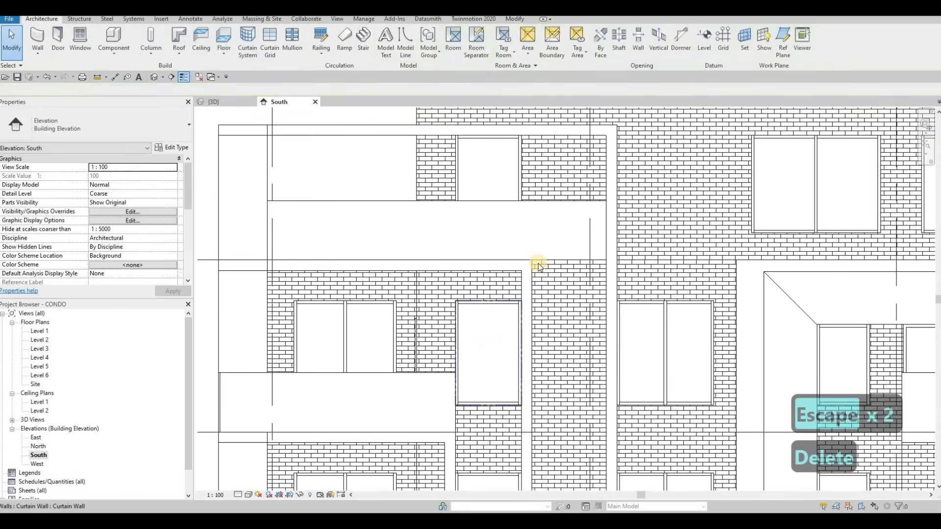
Align the right edge of the Level 5 window between grids 1 and 2 with the Level 4 window below.
{"action": "scroll", "coordinate": [538, 294], "scroll_direction": "down", "scroll_amount": 3}
{"action": "scroll", "coordinate": [531, 277], "scroll_direction": "up", "scroll_amount": 3}
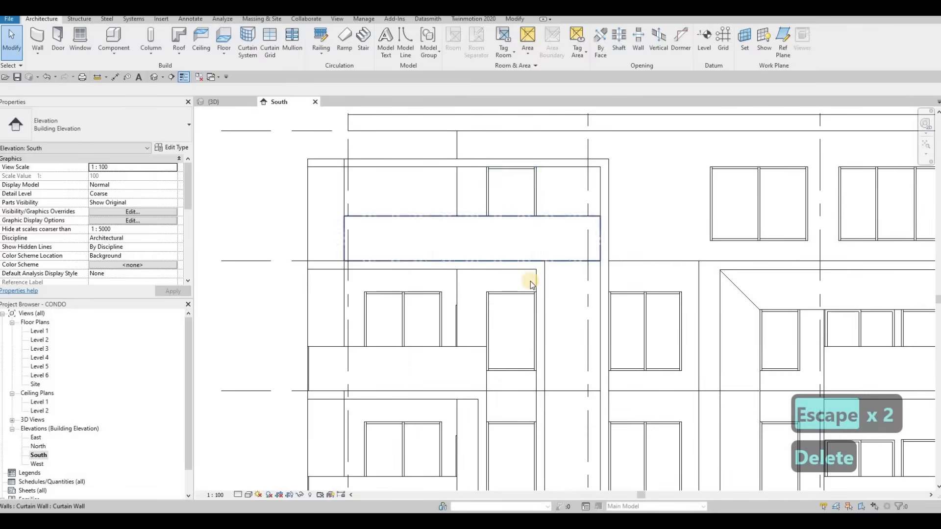
{"action": "key", "text": "a"}
{"action": "key", "text": "l"}
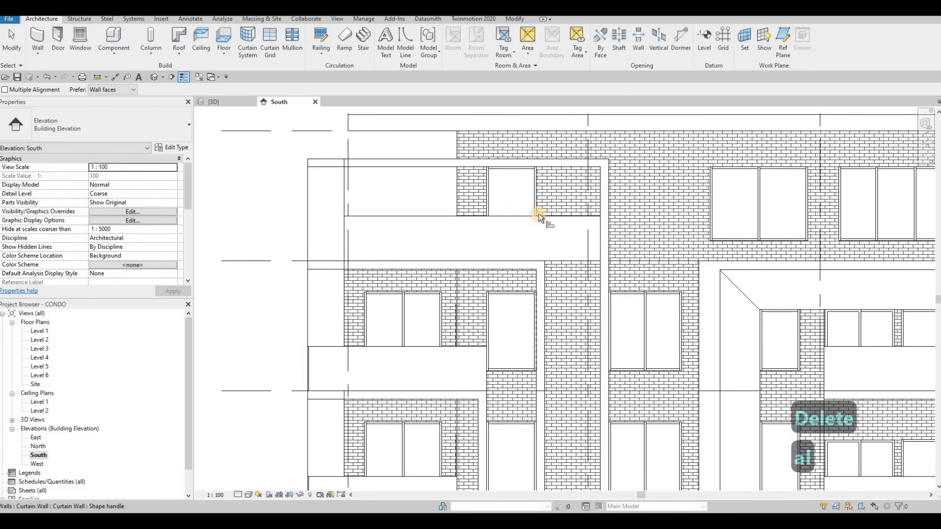
{"action": "left_click", "coordinate": [537, 225]}
{"action": "scroll", "coordinate": [613, 257], "scroll_direction": "down", "scroll_amount": 5}
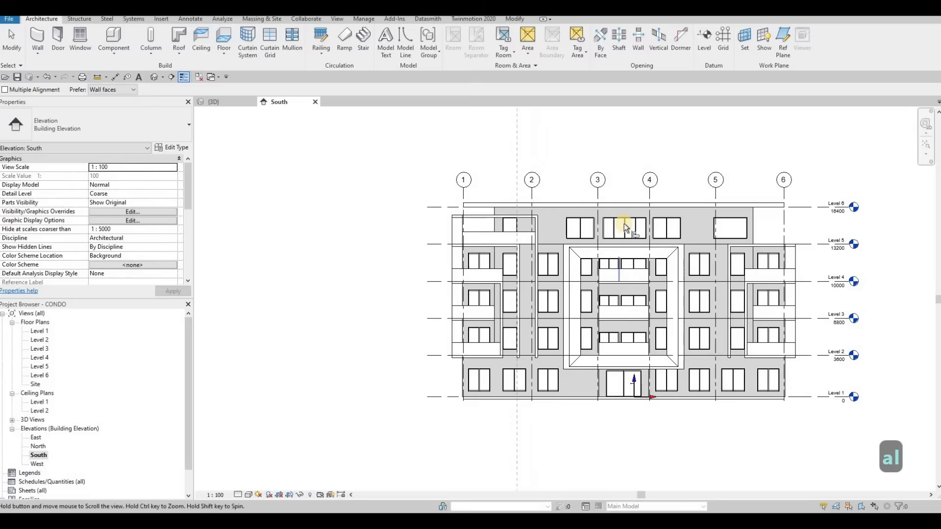
{"action": "scroll", "coordinate": [588, 264], "scroll_direction": "up", "scroll_amount": 4}
{"action": "scroll", "coordinate": [590, 267], "scroll_direction": "up", "scroll_amount": 3}
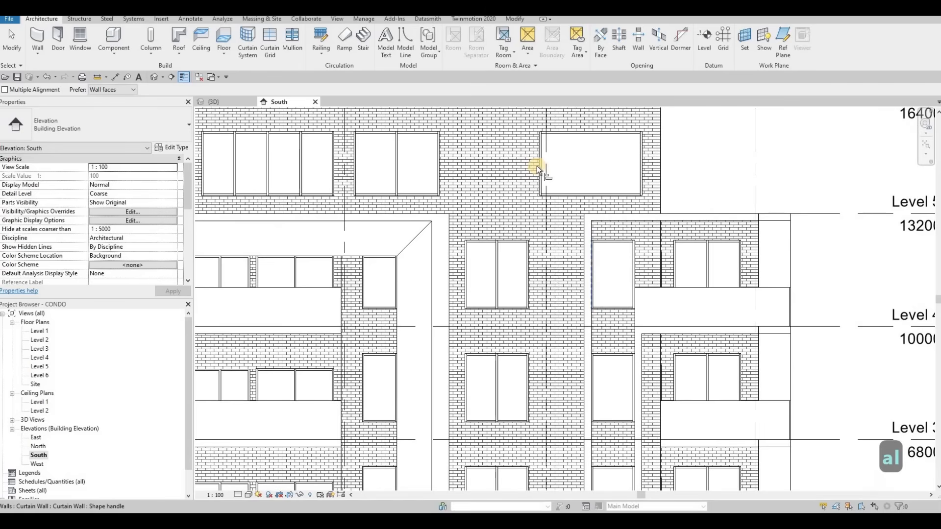
{"action": "left_click", "coordinate": [536, 165]}
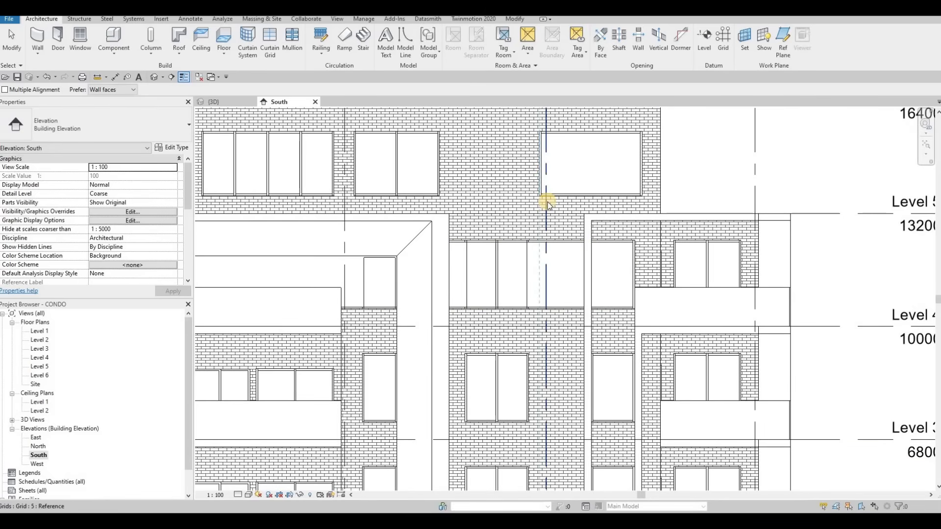
{"action": "key", "text": "Escape"}
{"action": "key", "text": "Escape"}
{"action": "key", "text": "ctrl+z"}
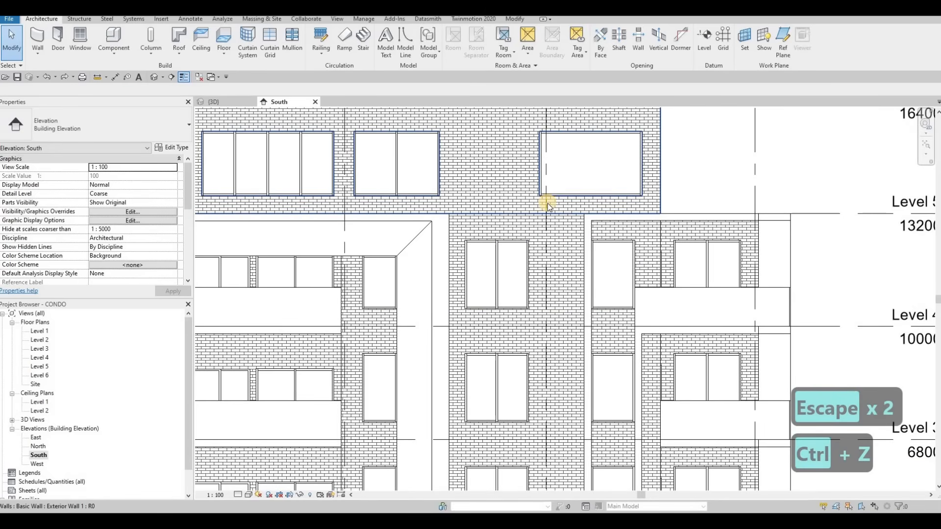
Align both side edges of the Level 5 window between grids 5 and 6 with the narrow Level 4 window below.
{"action": "key", "text": "a"}
{"action": "key", "text": "l"}
{"action": "left_click", "coordinate": [591, 269]}
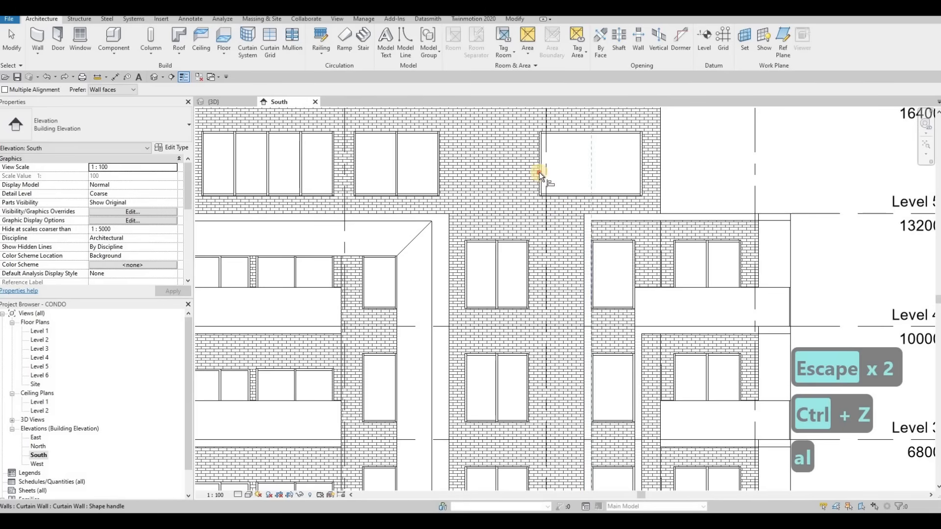
{"action": "left_click", "coordinate": [539, 172]}
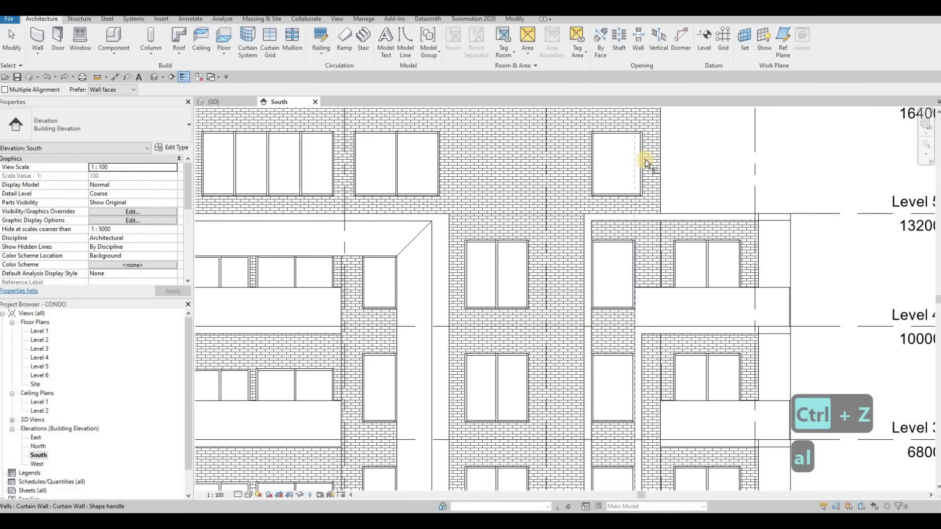
{"action": "left_click", "coordinate": [641, 190]}
{"action": "scroll", "coordinate": [642, 226], "scroll_direction": "down", "scroll_amount": 2}
{"action": "middle_click_drag", "start_coordinate": [643, 229], "coordinate": [841, 245]}
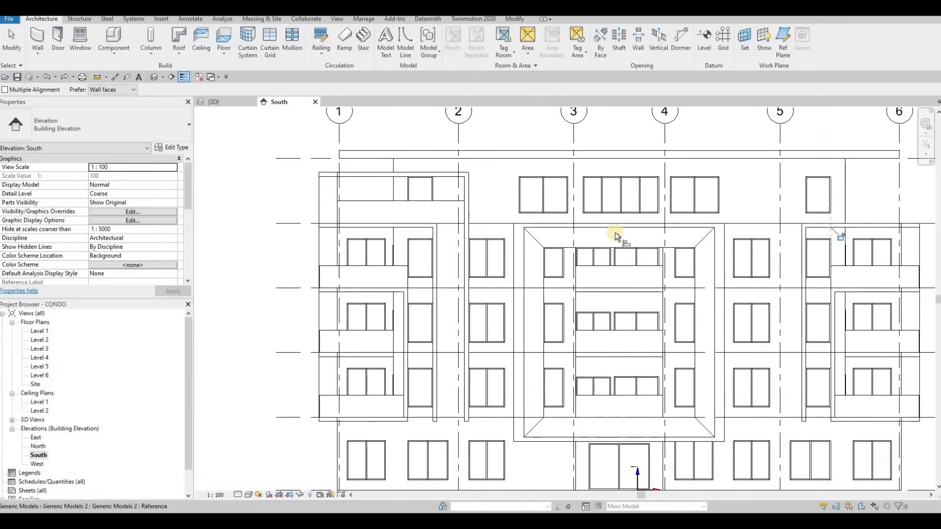
{"action": "mouse_move", "coordinate": [647, 245]}
{"action": "middle_mouse_down"}
{"action": "mouse_move", "coordinate": [621, 277]}
{"action": "mouse_move", "coordinate": [595, 265]}
{"action": "middle_mouse_up"}
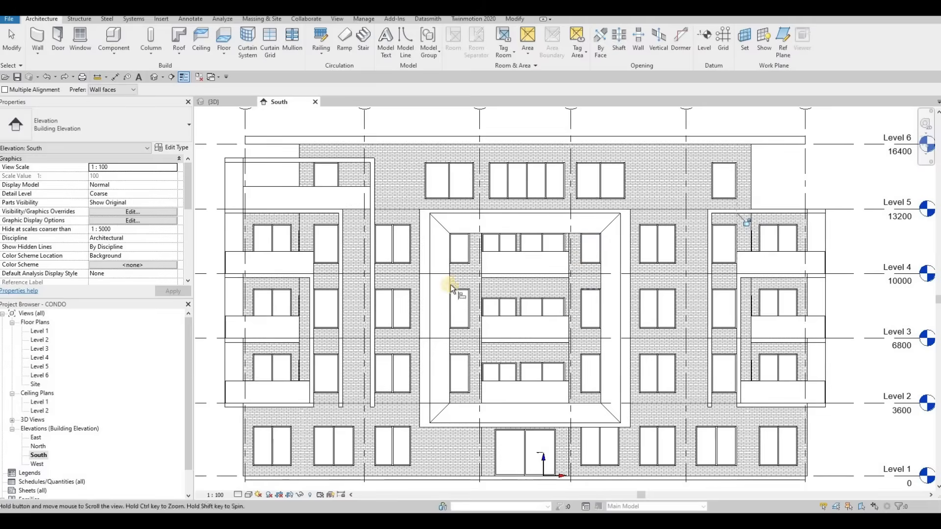
{"action": "middle_click_drag", "start_coordinate": [450, 285], "coordinate": [461, 255]}
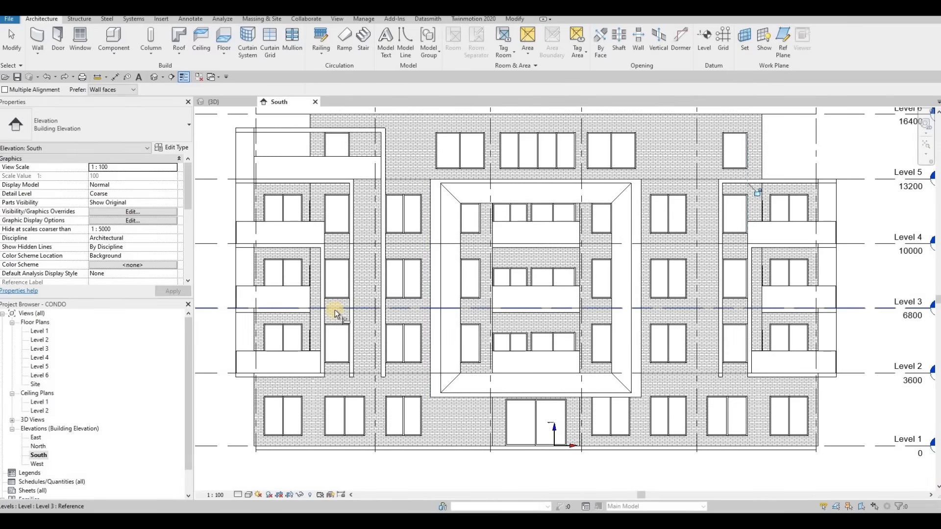
{"action": "key", "text": "Escape"}
In the North elevation, delete the middle mullion and grid line from the two outermost Level 5 windows.
{"action": "double_click", "coordinate": [38, 446]}
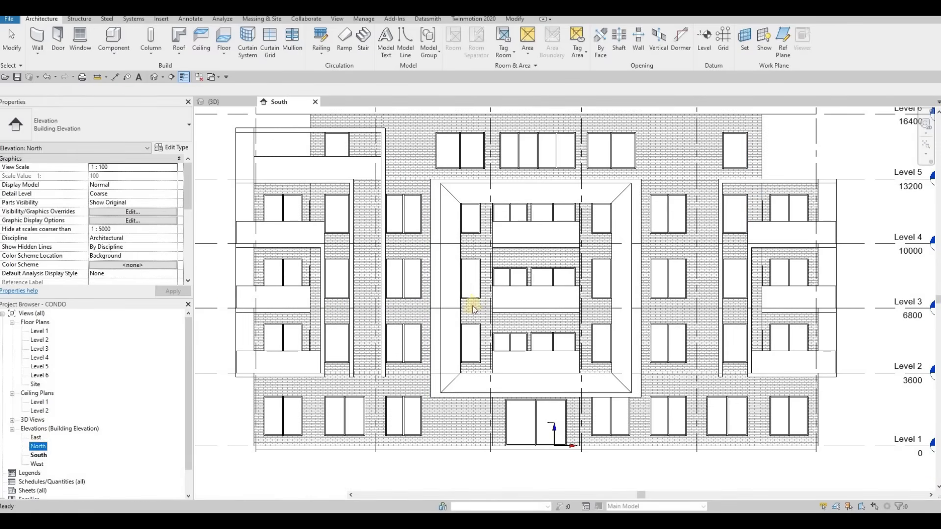
{"action": "scroll", "coordinate": [412, 206], "scroll_direction": "up", "scroll_amount": 3}
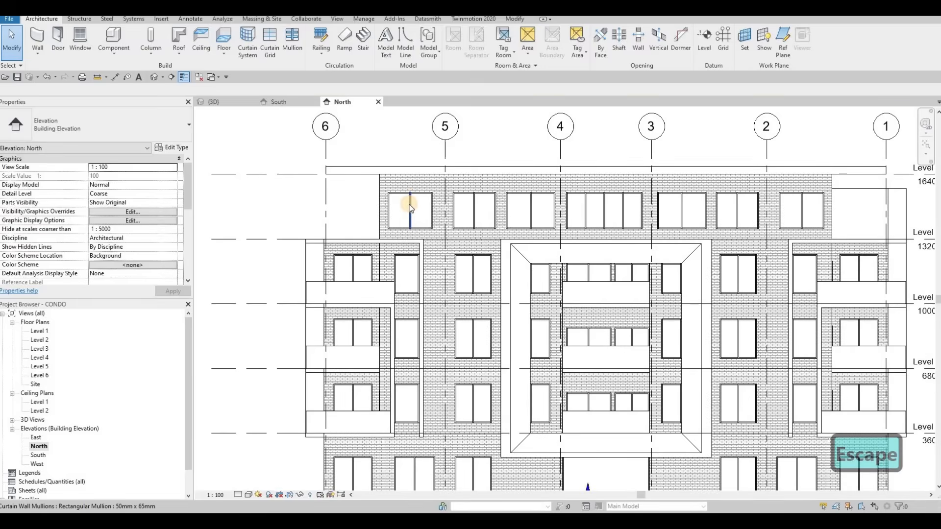
{"action": "left_click", "coordinate": [411, 207]}
{"action": "key", "text": "Delete"}
{"action": "key", "text": "Delete"}
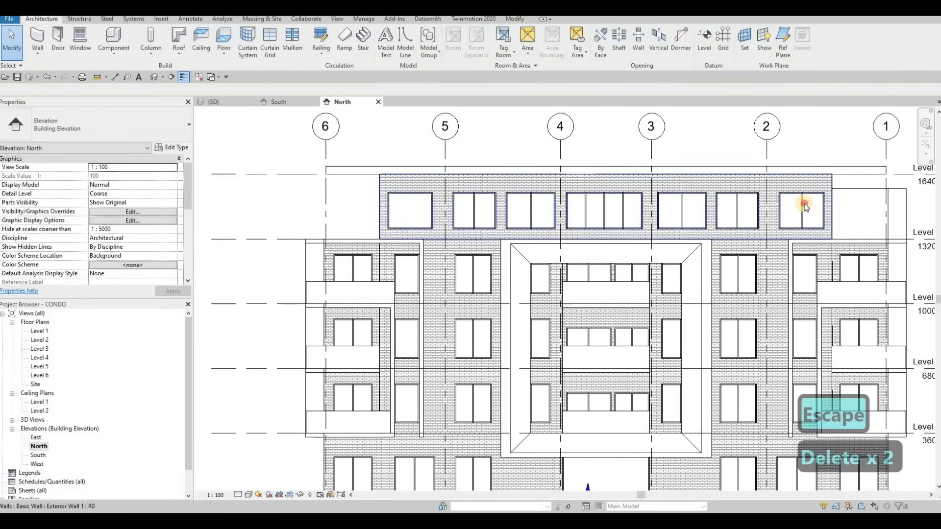
{"action": "left_click", "coordinate": [804, 205]}
{"action": "key", "text": "Delete"}
{"action": "key", "text": "Delete"}
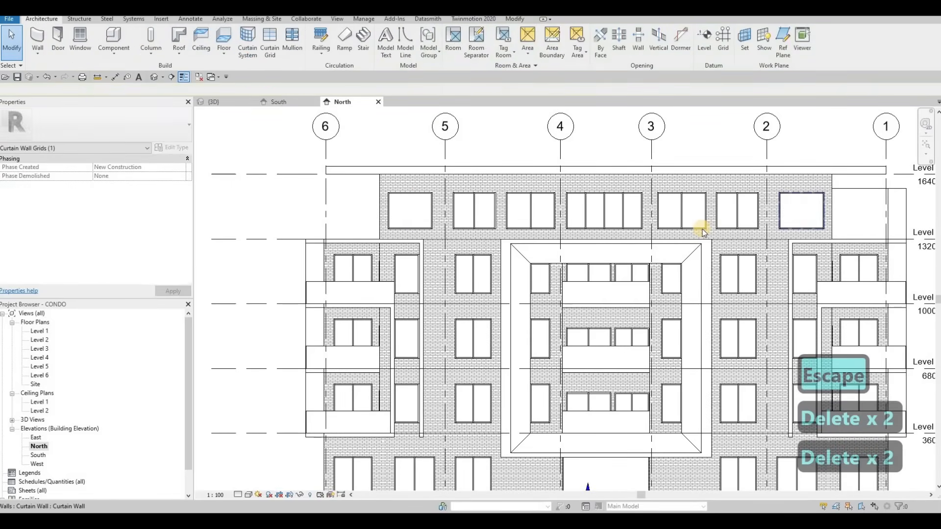
Align both side edges of the Level 5 window between grids 1 and 2 with the narrow Level 4 window below.
{"action": "scroll", "coordinate": [715, 230], "scroll_direction": "up", "scroll_amount": 3}
{"action": "key", "text": "a"}
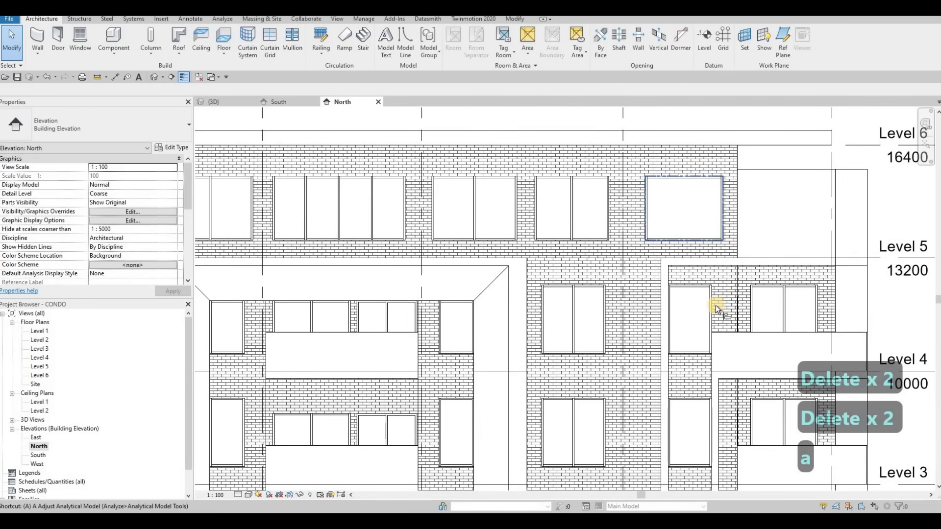
{"action": "key", "text": "l"}
{"action": "left_click", "coordinate": [725, 212]}
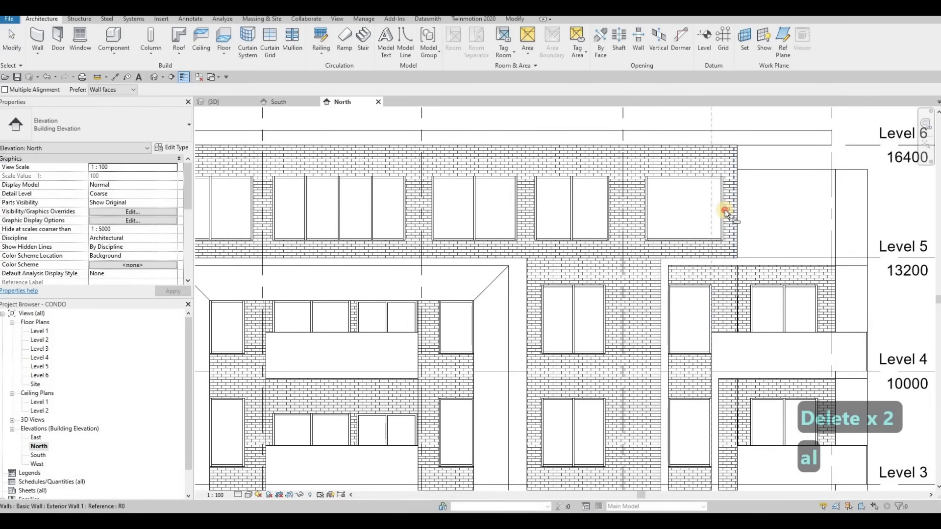
{"action": "left_click", "coordinate": [723, 212]}
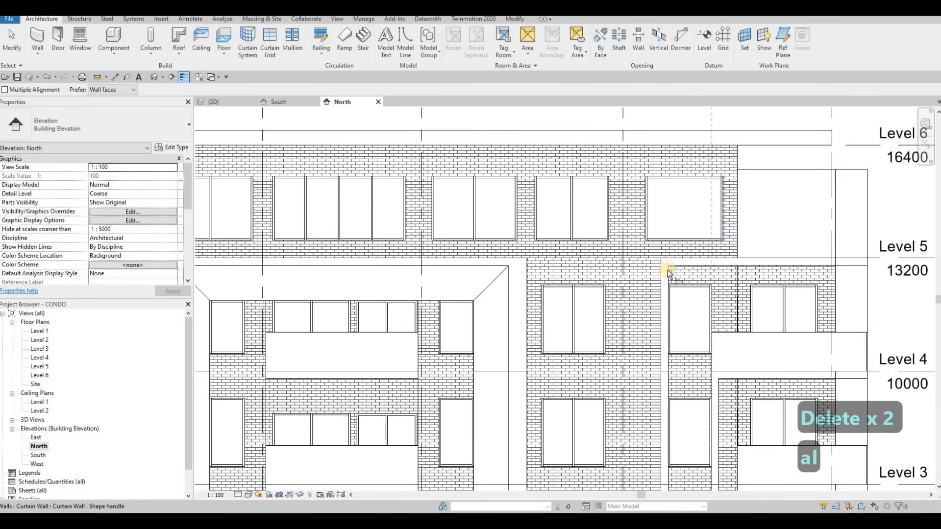
{"action": "left_click", "coordinate": [669, 299]}
{"action": "left_click", "coordinate": [642, 208]}
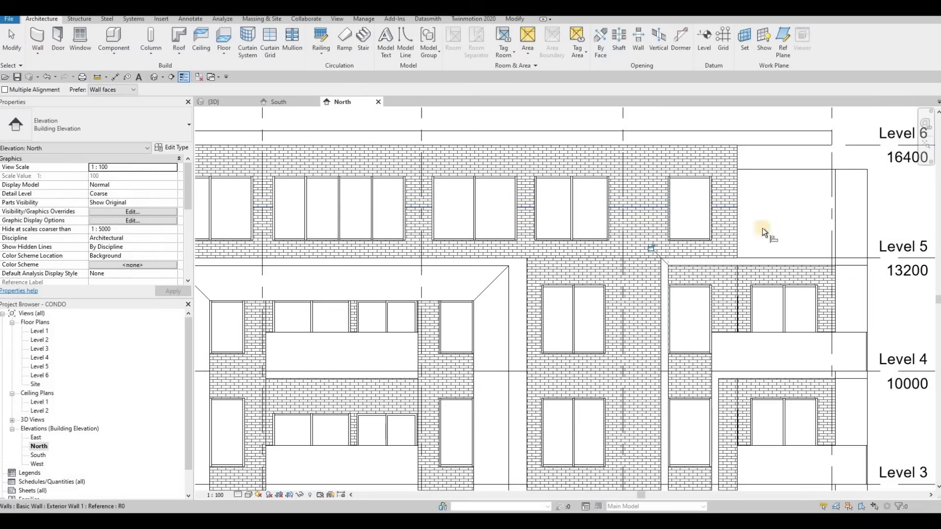
Align both side edges of the outermost Level 5 window between grids 5 and 6 with the Level 4 window below.
{"action": "scroll", "coordinate": [414, 256], "scroll_direction": "down", "scroll_amount": 3}
{"action": "scroll", "coordinate": [436, 296], "scroll_direction": "up", "scroll_amount": 5}
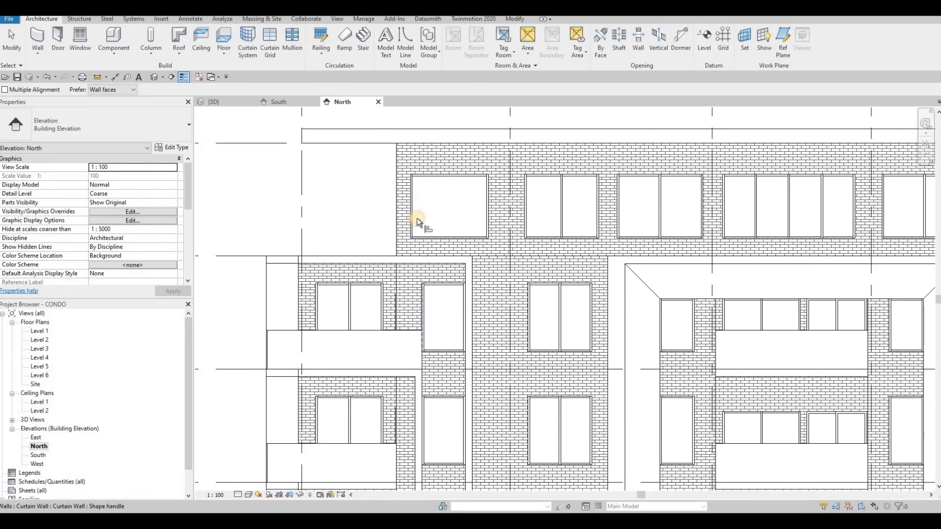
{"action": "left_click", "coordinate": [463, 297]}
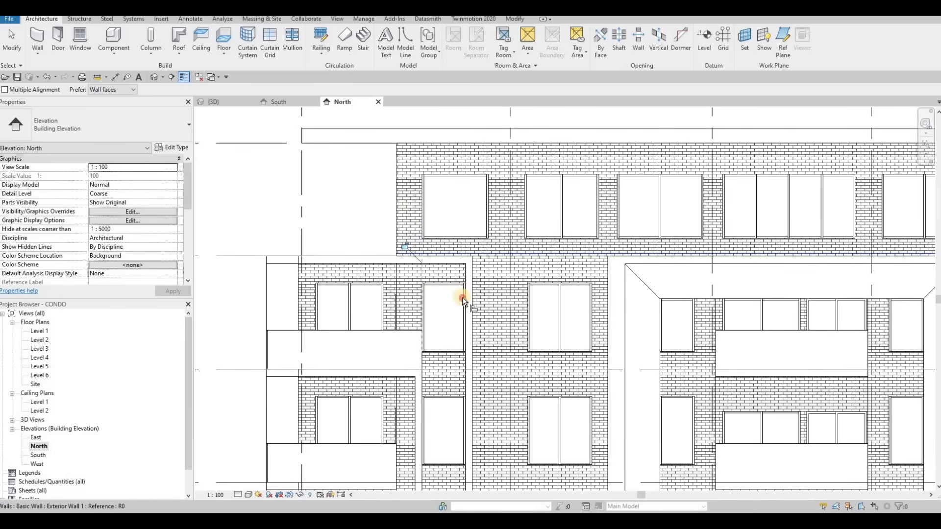
{"action": "left_click", "coordinate": [485, 205]}
{"action": "scroll", "coordinate": [454, 210], "scroll_direction": "down", "scroll_amount": 5}
{"action": "key", "text": "Escape"}
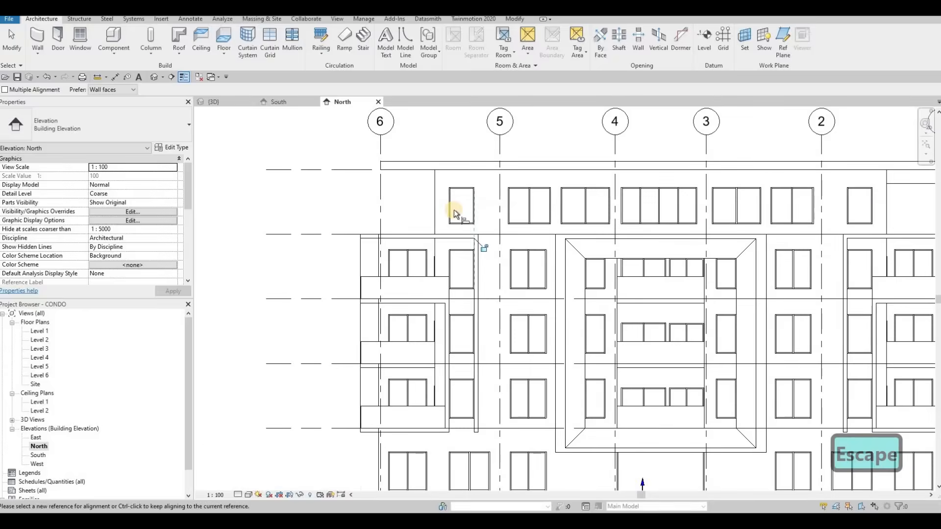
Return to the 3D view and open the in-place balcony frame model at the front corner for editing.
{"action": "left_click", "coordinate": [215, 102]}
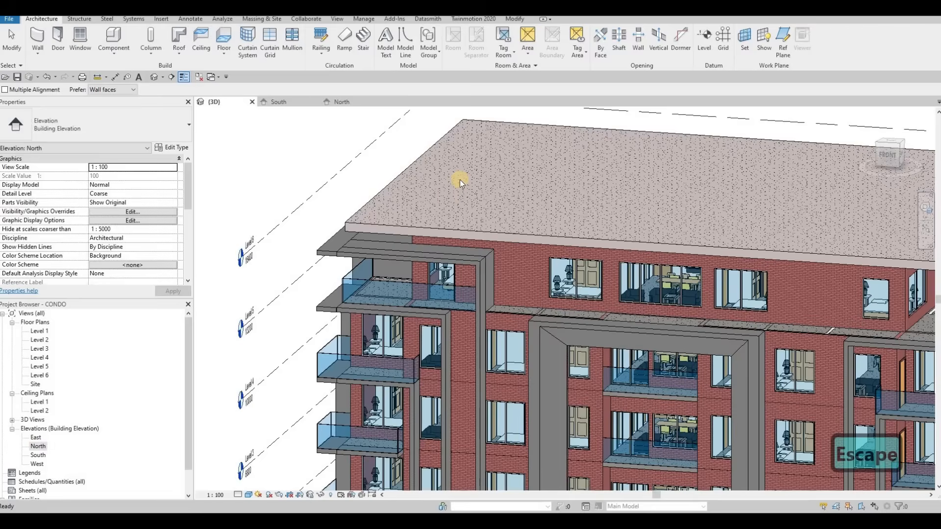
{"action": "scroll", "coordinate": [492, 202], "scroll_direction": "down", "scroll_amount": 2}
{"action": "middle_click_drag", "start_coordinate": [461, 258], "coordinate": [532, 206]}
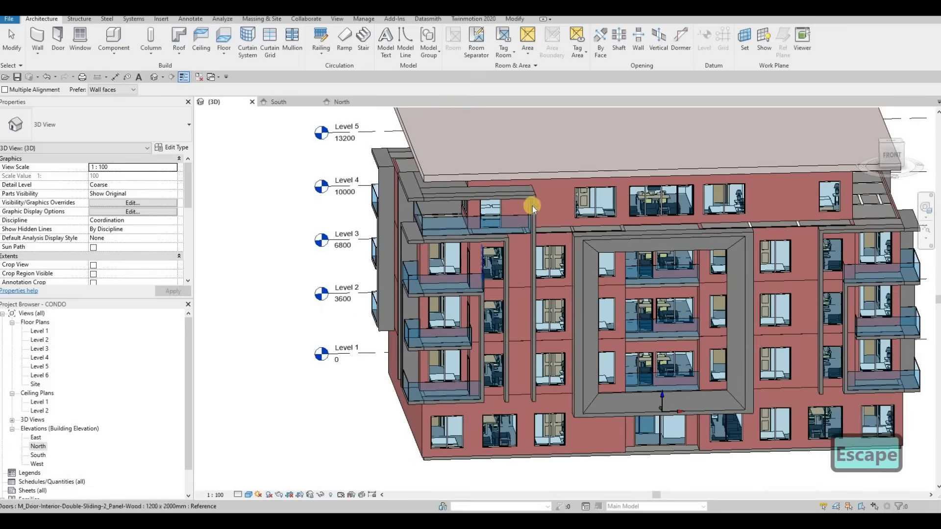
{"action": "key", "text": "Escape"}
{"action": "key", "text": "Escape"}
{"action": "left_click", "coordinate": [525, 197]}
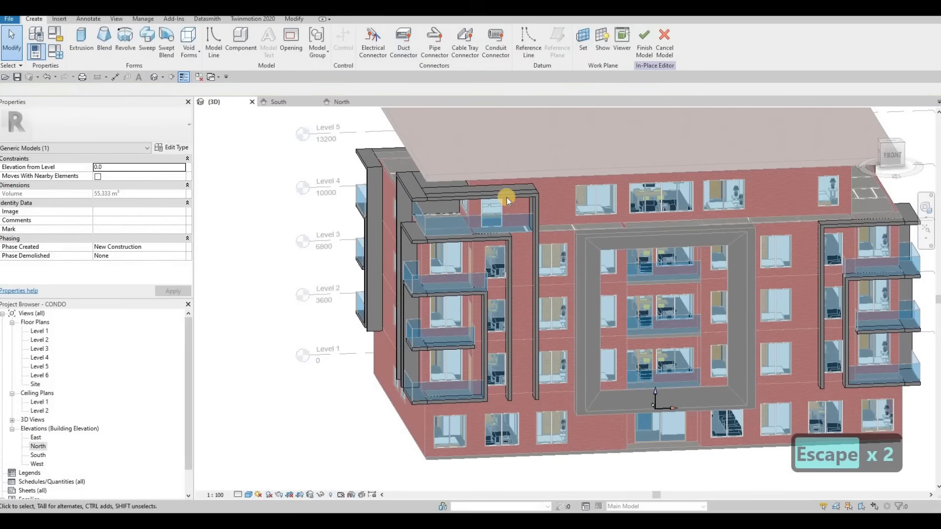
Mirror a copy of the four extrusions of the Level 5 front corner balcony frame about grid C in the Level 1 plan.
{"action": "left_click", "coordinate": [481, 187]}
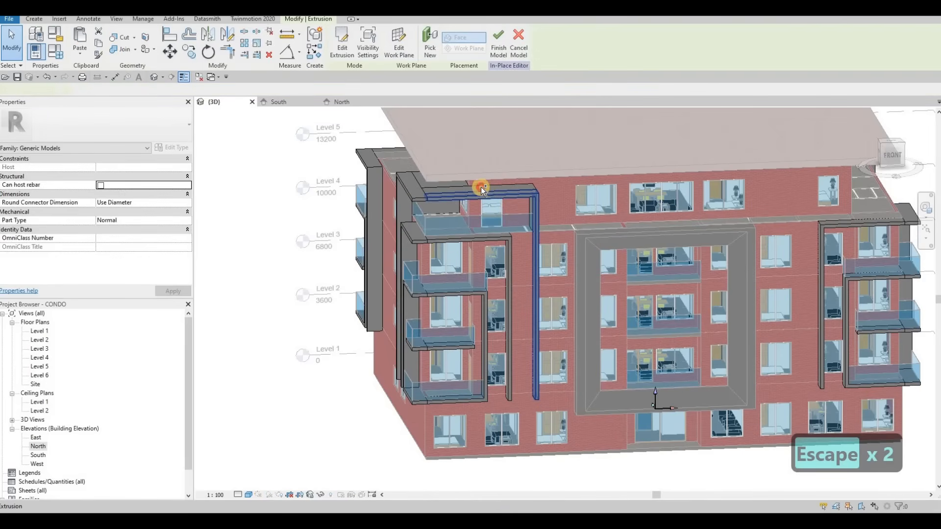
{"action": "left_click", "coordinate": [417, 187], "text": "ctrl"}
{"action": "left_click", "coordinate": [423, 182], "text": "ctrl"}
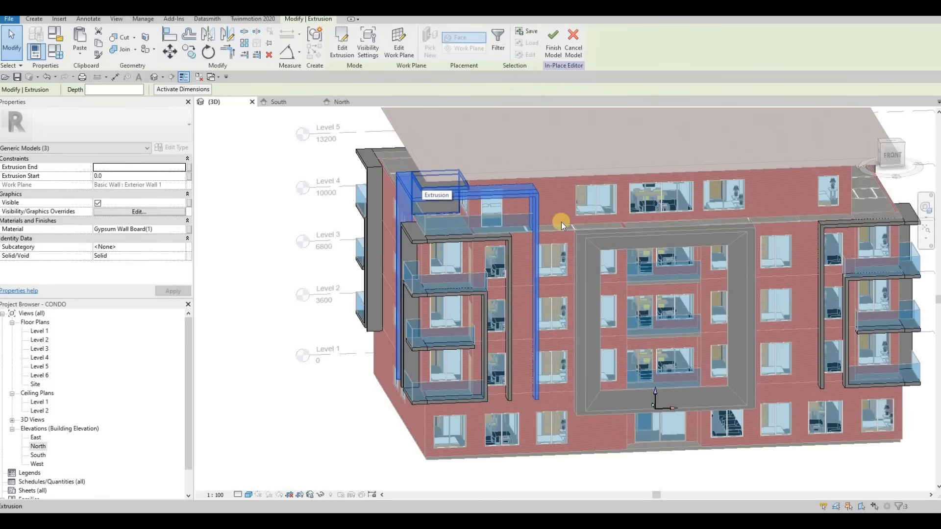
{"action": "middle_click_drag", "start_coordinate": [585, 201], "coordinate": [543, 227], "text": "ctrl"}
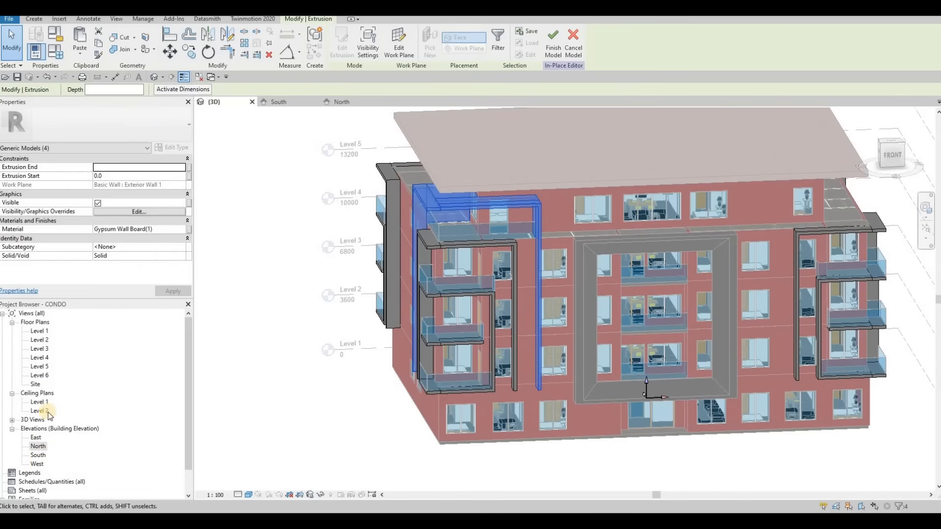
{"action": "double_click", "coordinate": [44, 332]}
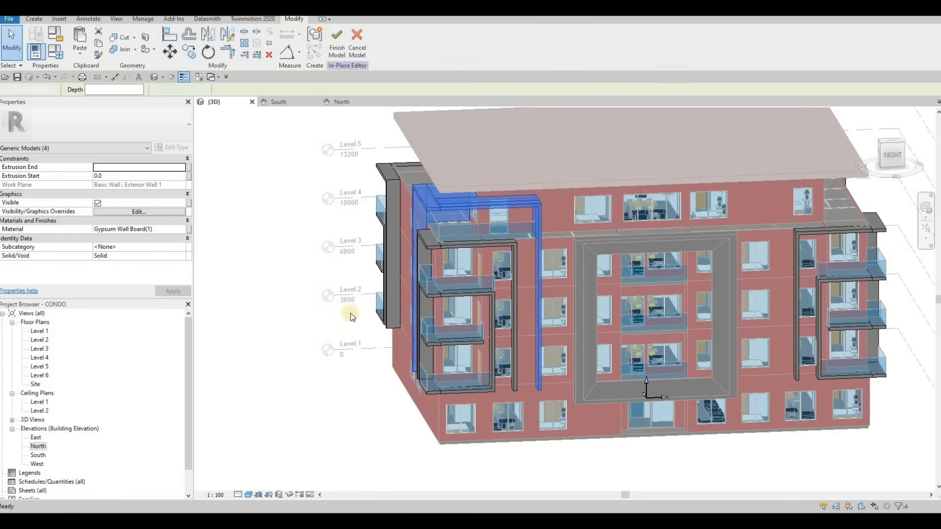
{"action": "scroll", "coordinate": [434, 226], "scroll_direction": "up", "scroll_amount": 2}
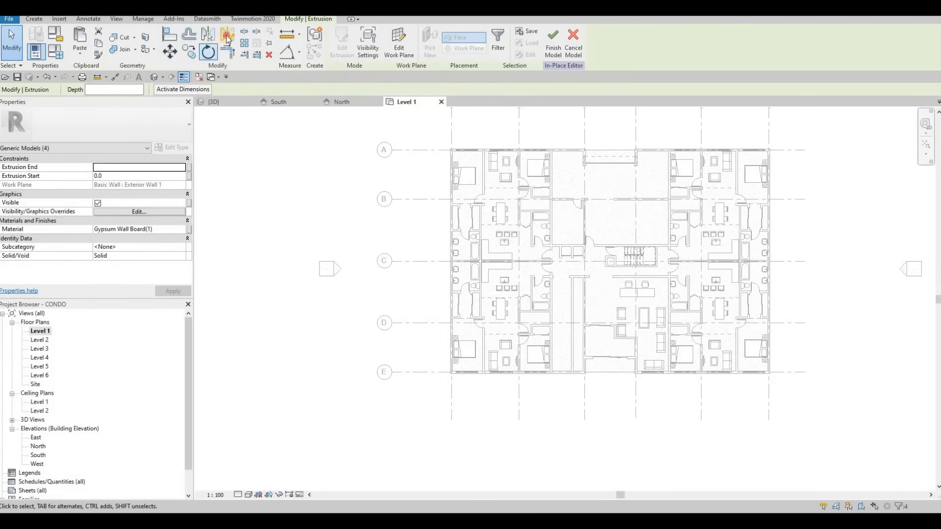
{"action": "key", "text": "m"}
{"action": "key", "text": "m"}
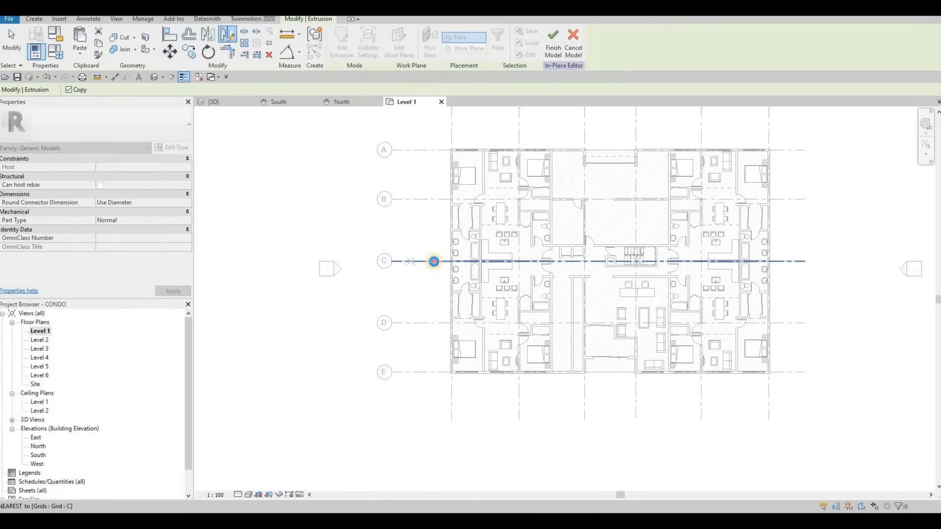
{"action": "left_click", "coordinate": [448, 260]}
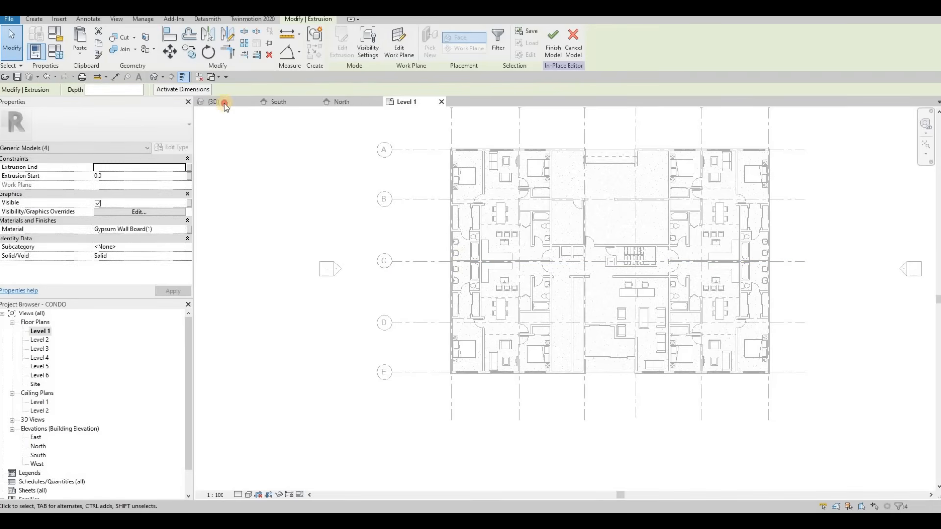
{"action": "key", "text": "ctrl+Tab"}
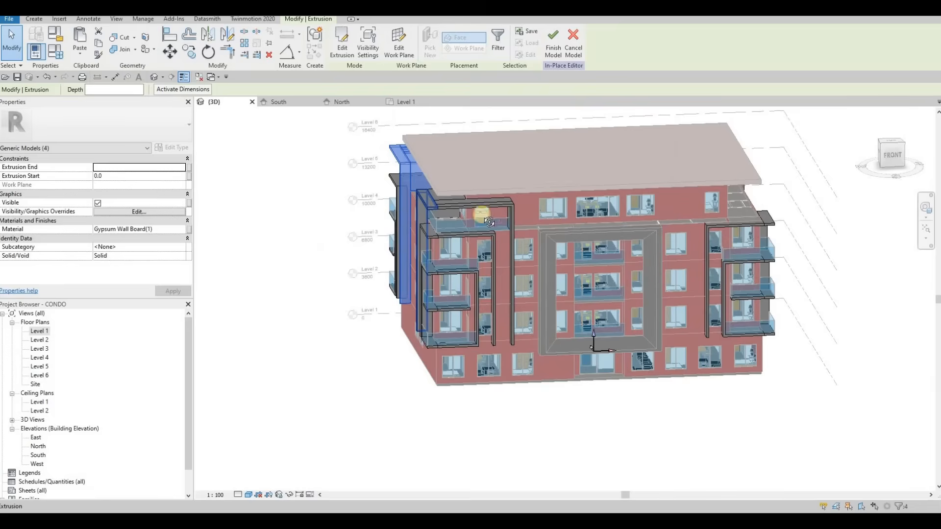
Open the Level 1 floor plan again and finish the in-place balcony frame model.
{"action": "key", "text": "Escape"}
{"action": "middle_click_drag", "start_coordinate": [570, 207], "coordinate": [63, 316], "text": "shift"}
{"action": "left_click", "coordinate": [44, 329]}
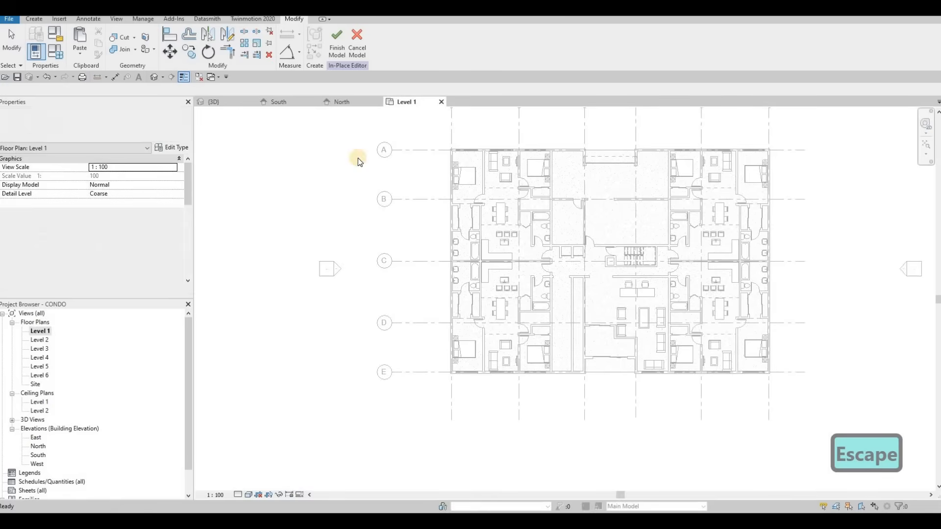
{"action": "middle_click_drag", "start_coordinate": [520, 182], "coordinate": [449, 275]}
{"action": "key", "text": "Escape"}
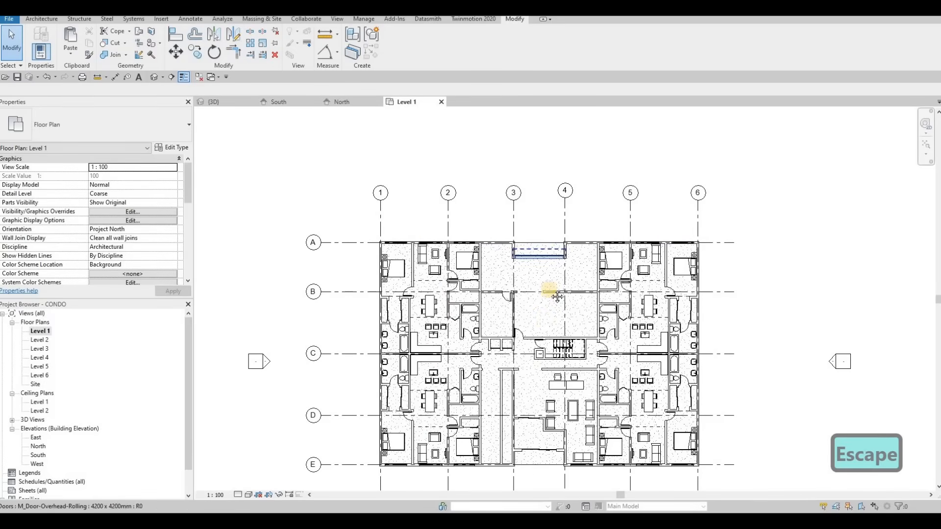
{"action": "middle_click_drag", "start_coordinate": [557, 296], "coordinate": [562, 245]}
{"action": "middle_click_drag", "start_coordinate": [539, 374], "coordinate": [533, 304]}
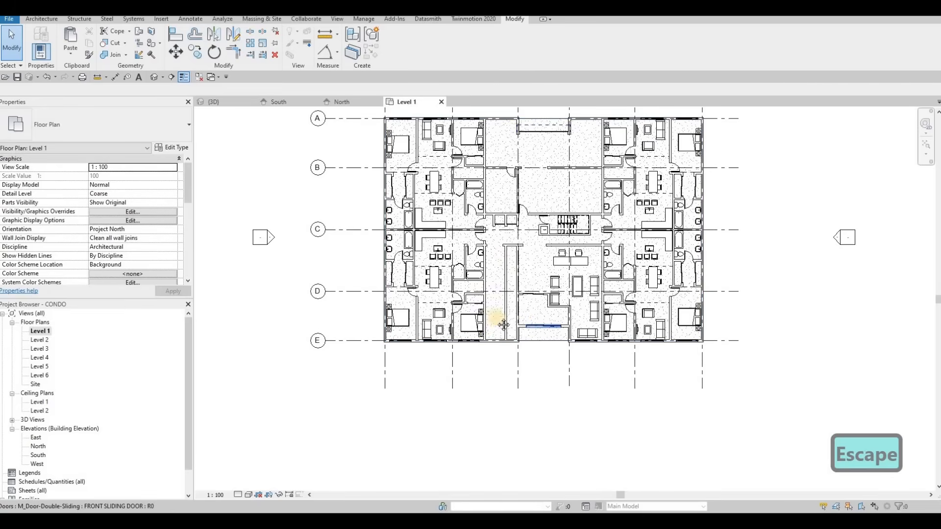
{"action": "scroll", "coordinate": [265, 126], "scroll_direction": "down", "scroll_amount": 1}
{"action": "middle_click_drag", "start_coordinate": [264, 126], "coordinate": [286, 222]}
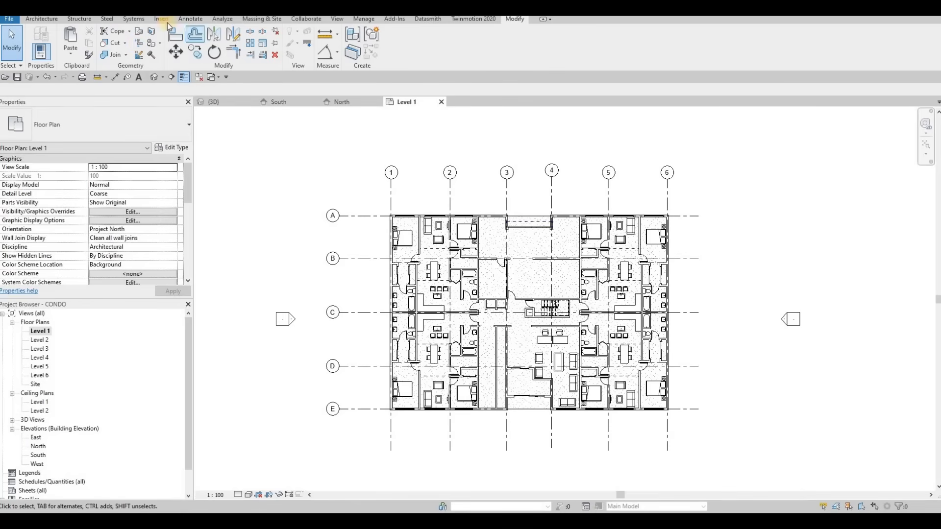
Draw a detail line from grid 1 to grid 6 above grid A, plus a short perpendicular line at its midpoint.
{"action": "key", "text": "d"}
{"action": "key", "text": "l"}
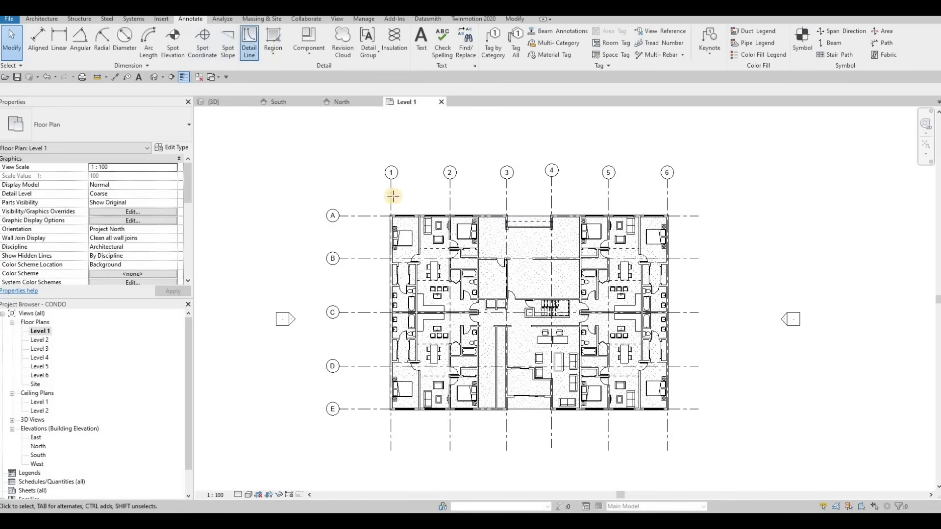
{"action": "left_click", "coordinate": [667, 195]}
{"action": "key", "text": "Escape"}
{"action": "left_click", "coordinate": [529, 208]}
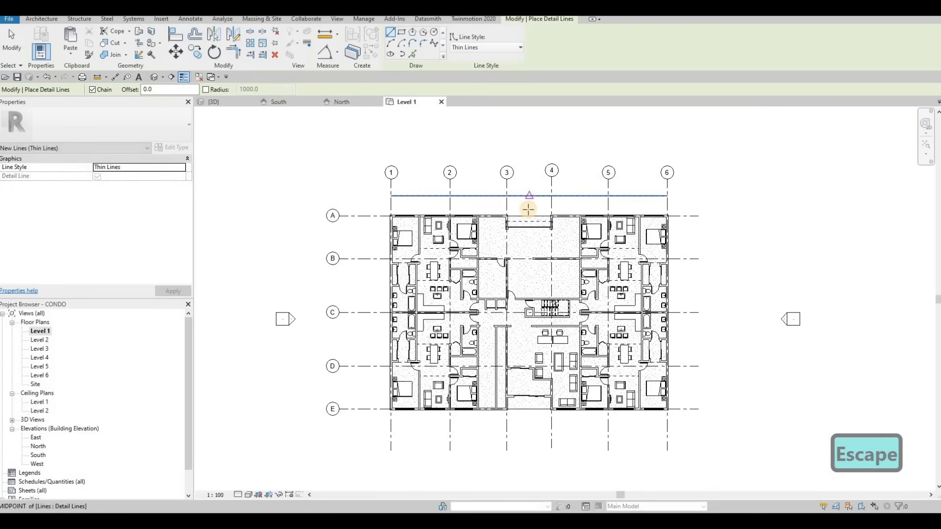
{"action": "key", "text": "Escape"}
{"action": "key", "text": "Escape"}
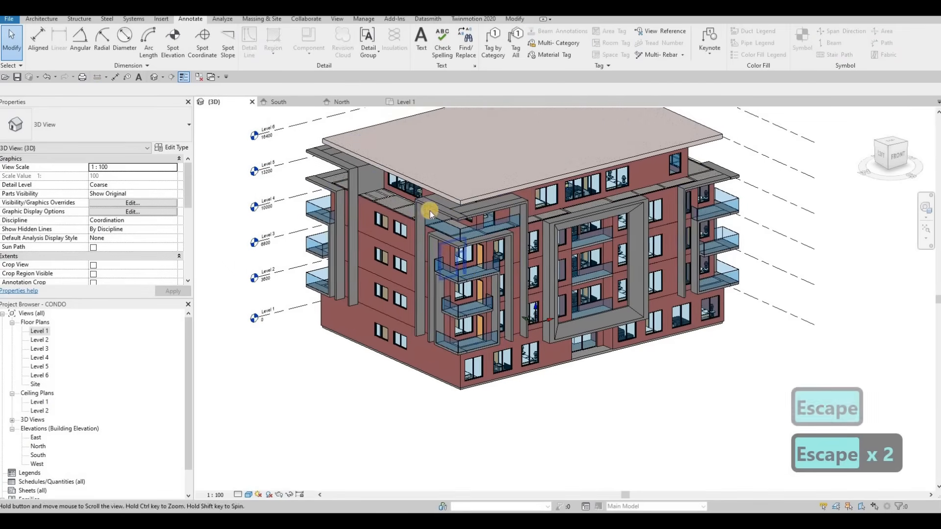
Reopen the in-place balcony frame model for editing in the 3D view.
{"action": "key", "text": "Escape"}
{"action": "left_click", "coordinate": [427, 199]}
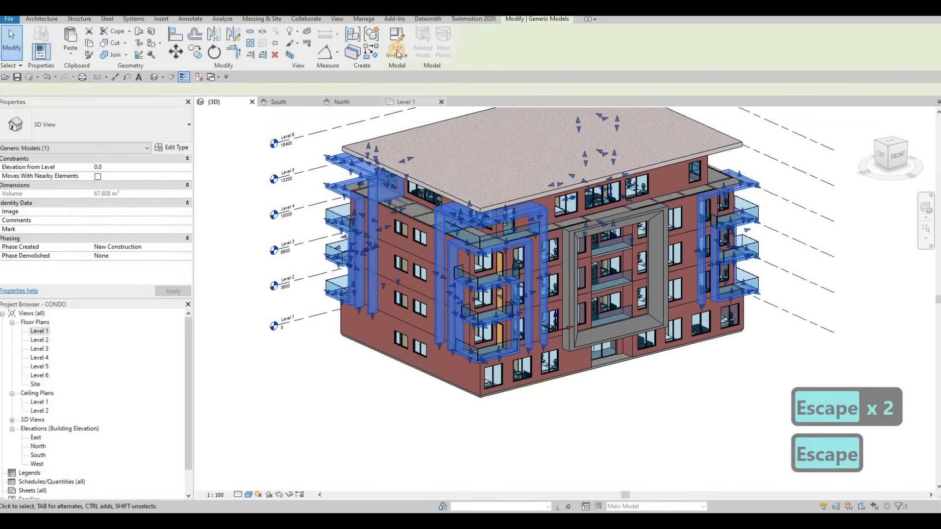
{"action": "double_click", "coordinate": [434, 230]}
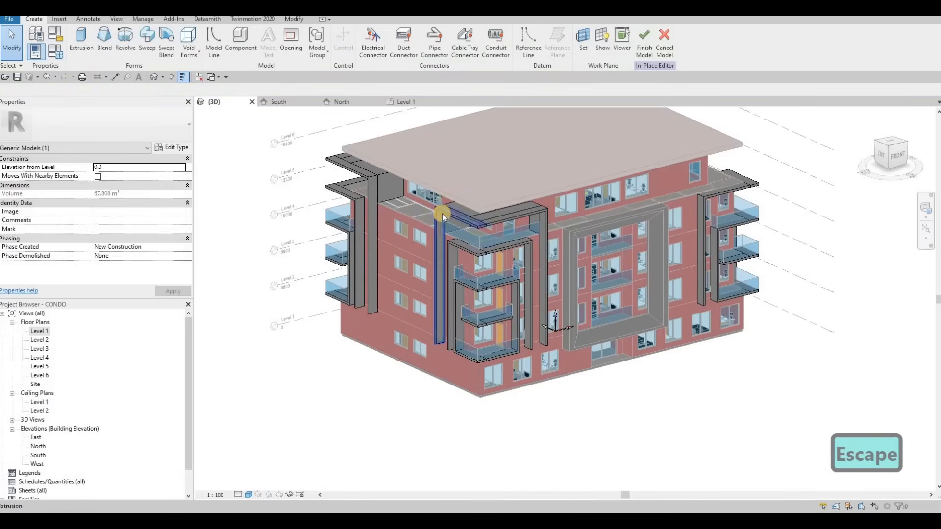
Mirror a copy of all eight Level 5 corner frame extrusions about the short midpoint detail line in the Level 1 plan, and finish the model.
{"action": "scroll", "coordinate": [446, 210], "scroll_direction": "up", "scroll_amount": 3}
{"action": "left_click", "coordinate": [457, 203]}
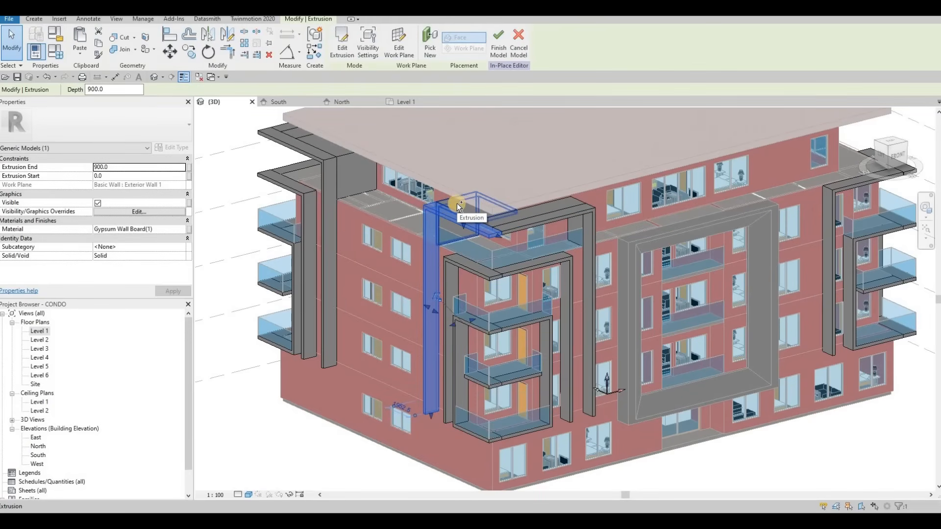
{"action": "left_click", "coordinate": [509, 219], "text": "ctrl"}
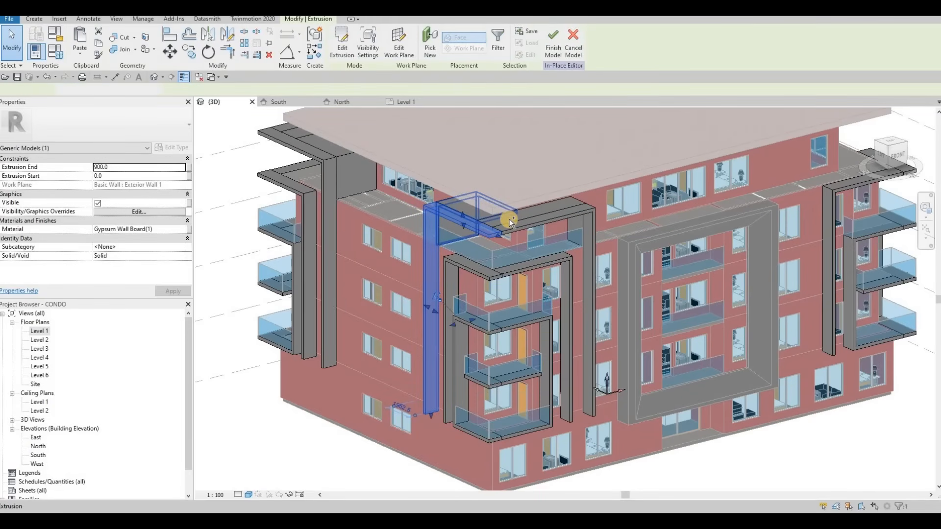
{"action": "left_click", "coordinate": [414, 246], "text": "ctrl"}
{"action": "left_click", "coordinate": [458, 255], "text": "ctrl"}
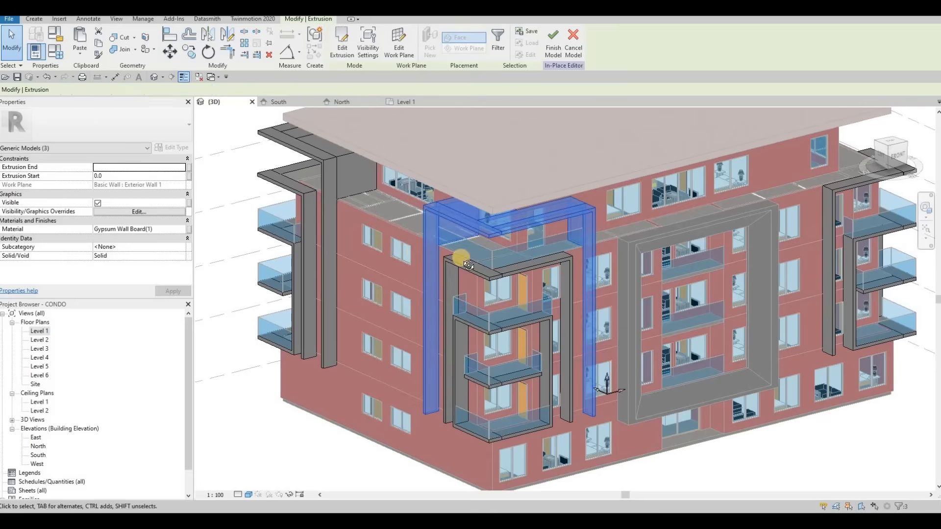
{"action": "middle_click_drag", "start_coordinate": [458, 254], "coordinate": [475, 266], "text": "shift"}
{"action": "scroll", "coordinate": [470, 267], "scroll_direction": "up", "scroll_amount": 5}
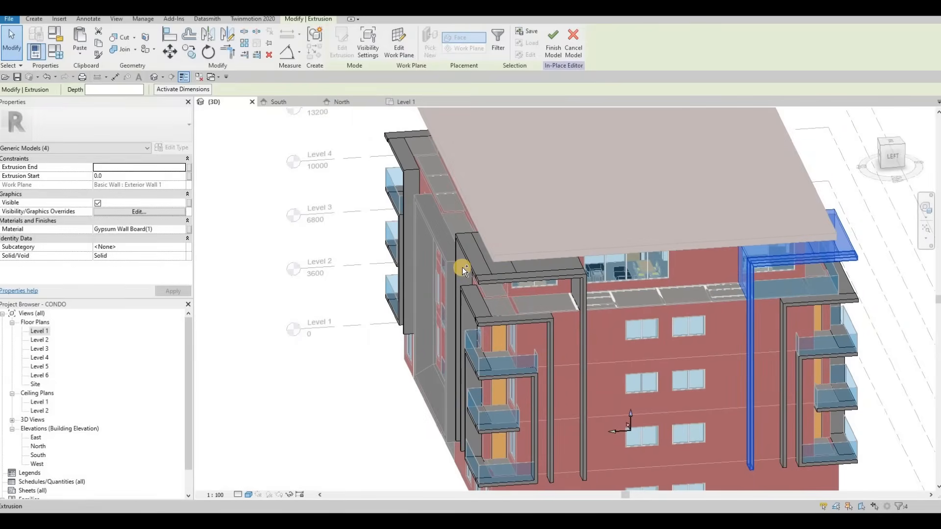
{"action": "left_click", "coordinate": [485, 267], "text": "ctrl"}
{"action": "left_click", "coordinate": [529, 277], "text": "ctrl"}
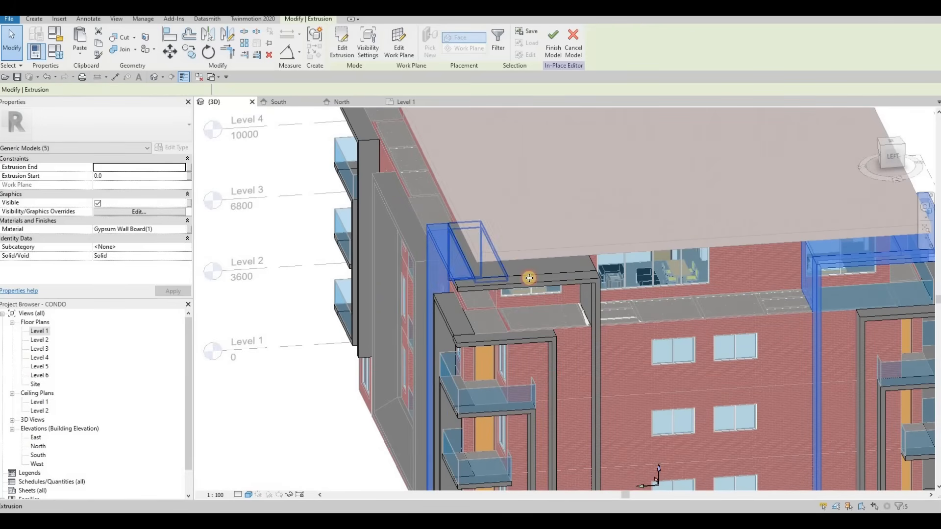
{"action": "left_click", "coordinate": [523, 281], "text": "ctrl"}
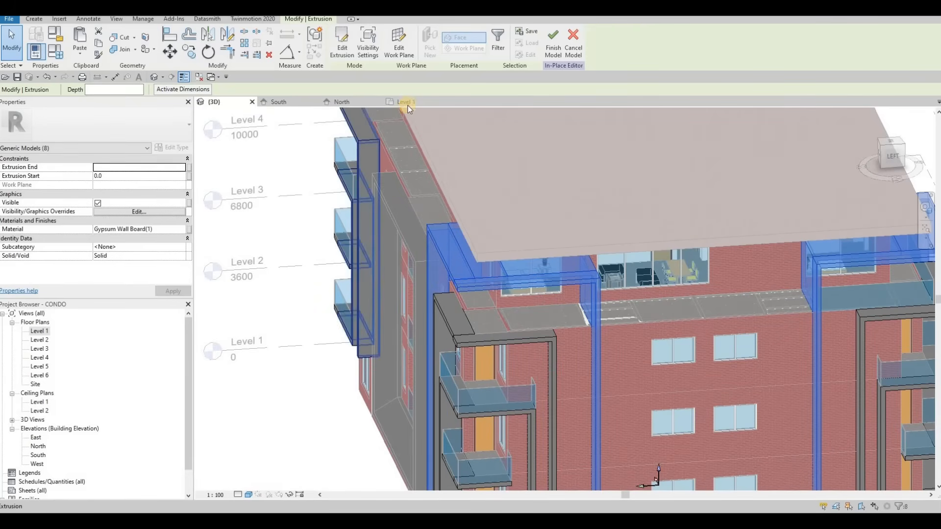
{"action": "left_click", "coordinate": [386, 104]}
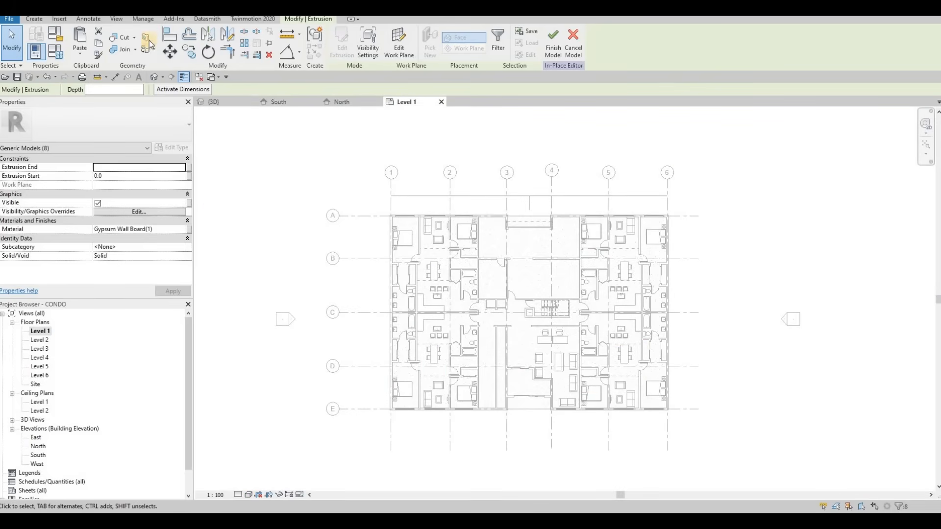
{"action": "key", "text": "m"}
{"action": "key", "text": "v"}
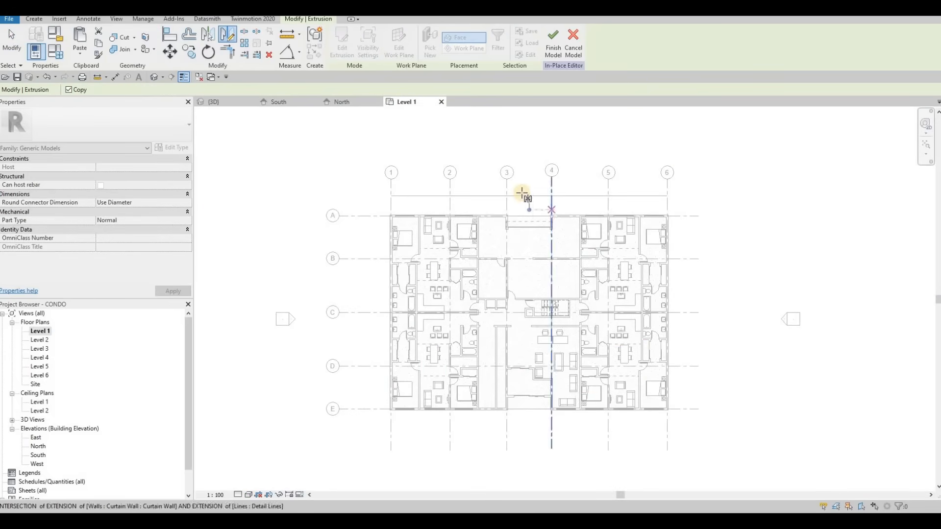
{"action": "scroll", "coordinate": [522, 192], "scroll_direction": "up", "scroll_amount": 3}
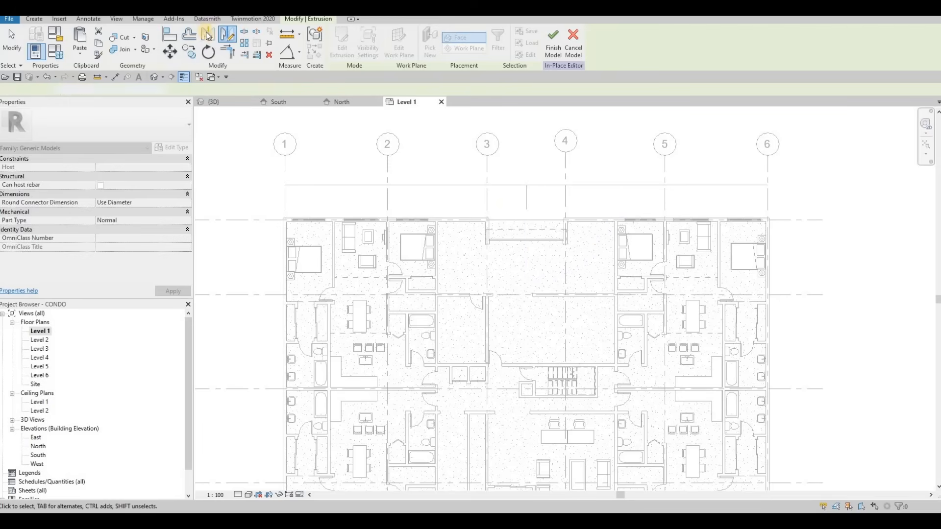
{"action": "key", "text": "Escape"}
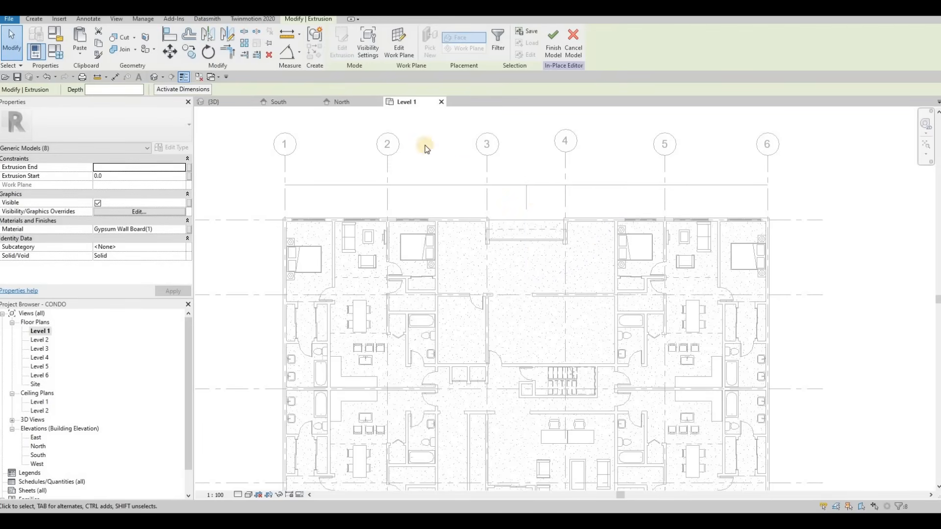
{"action": "scroll", "coordinate": [425, 145], "scroll_direction": "down", "scroll_amount": 2}
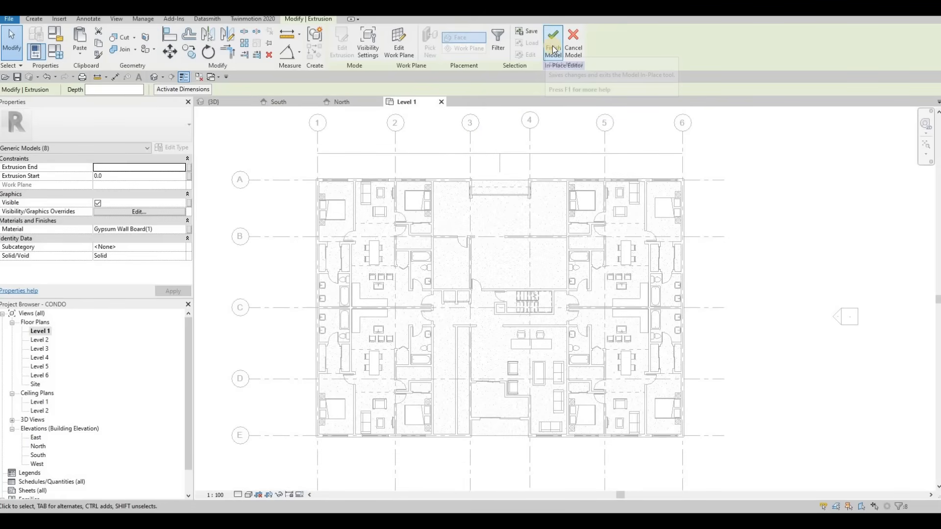
Return to the 3D view and examine the mirrored Level 5 frames from the side and front of the building.
{"action": "left_click", "coordinate": [218, 104]}
{"action": "scroll", "coordinate": [514, 240], "scroll_direction": "down", "scroll_amount": 2}
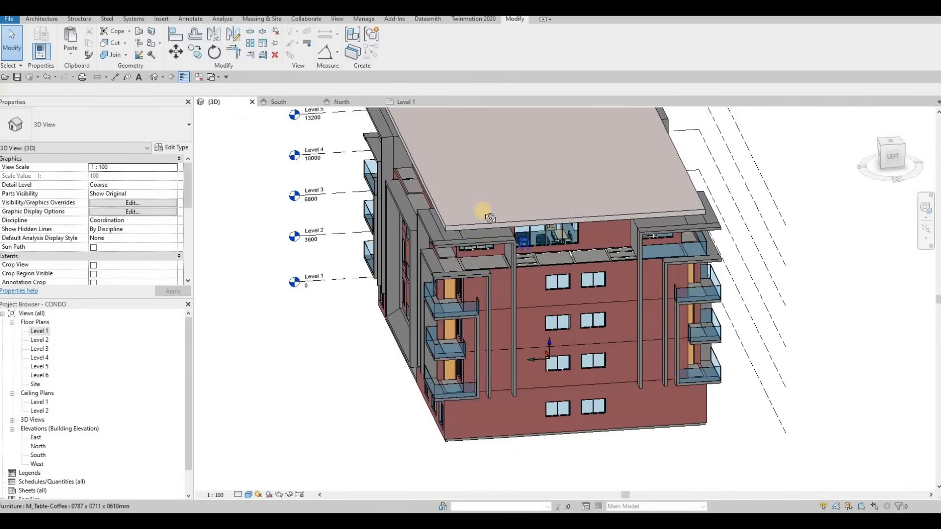
{"action": "middle_click_drag", "start_coordinate": [632, 266], "coordinate": [491, 280], "text": "shift"}
{"action": "middle_click_drag", "start_coordinate": [637, 267], "coordinate": [502, 264], "text": "shift"}
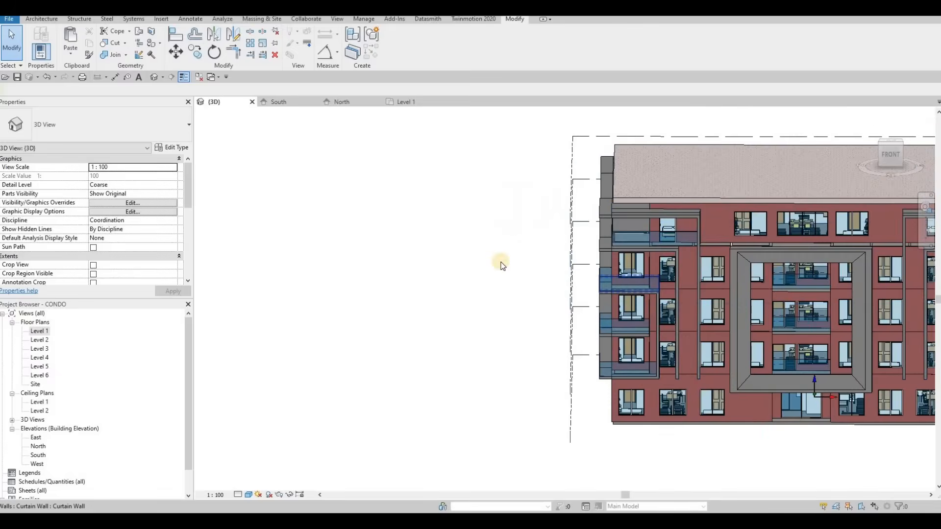
{"action": "key", "text": "Escape"}
{"action": "middle_click_drag", "start_coordinate": [881, 217], "coordinate": [552, 210]}
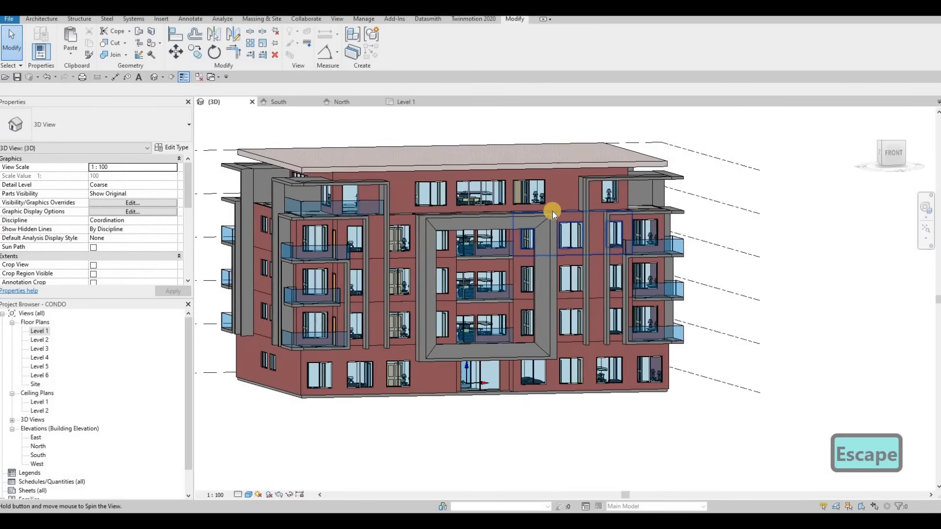
{"action": "middle_click_drag", "start_coordinate": [595, 273], "coordinate": [686, 304], "text": "shift"}
Mirror a copy of the two Level 5 front corner balcony glass curtain walls about grid C in the Level 1 plan.
{"action": "middle_click_drag", "start_coordinate": [348, 203], "coordinate": [533, 236]}
{"action": "scroll", "coordinate": [533, 234], "scroll_direction": "up", "scroll_amount": 3}
{"action": "left_click", "coordinate": [470, 236]}
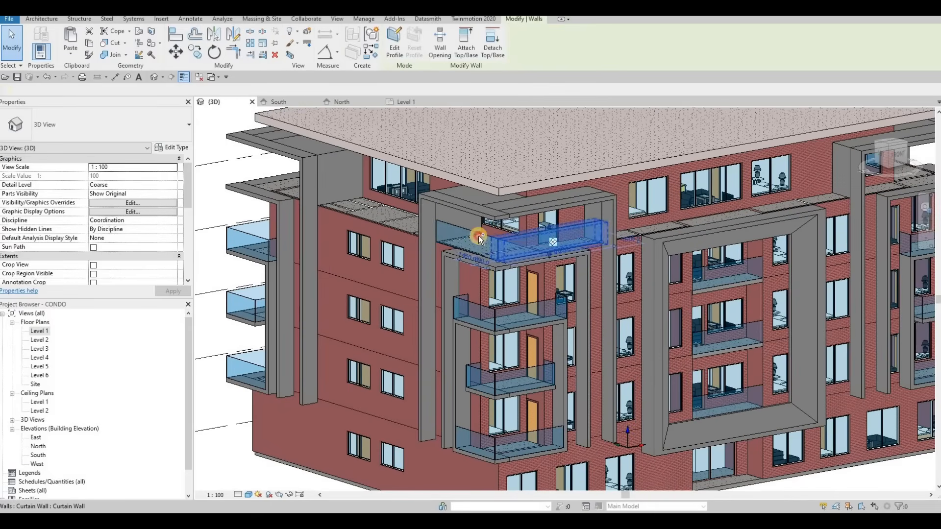
{"action": "scroll", "coordinate": [382, 224], "scroll_direction": "down", "scroll_amount": 5}
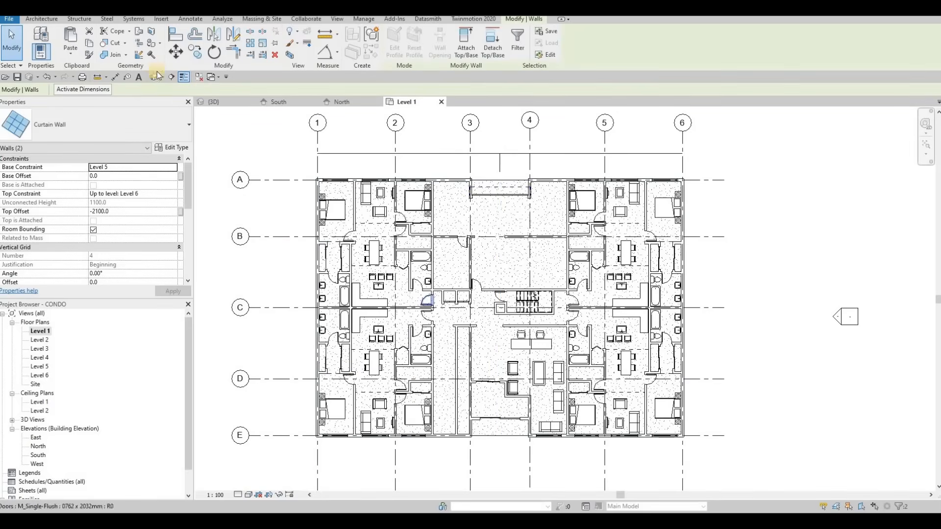
{"action": "left_click", "coordinate": [232, 37]}
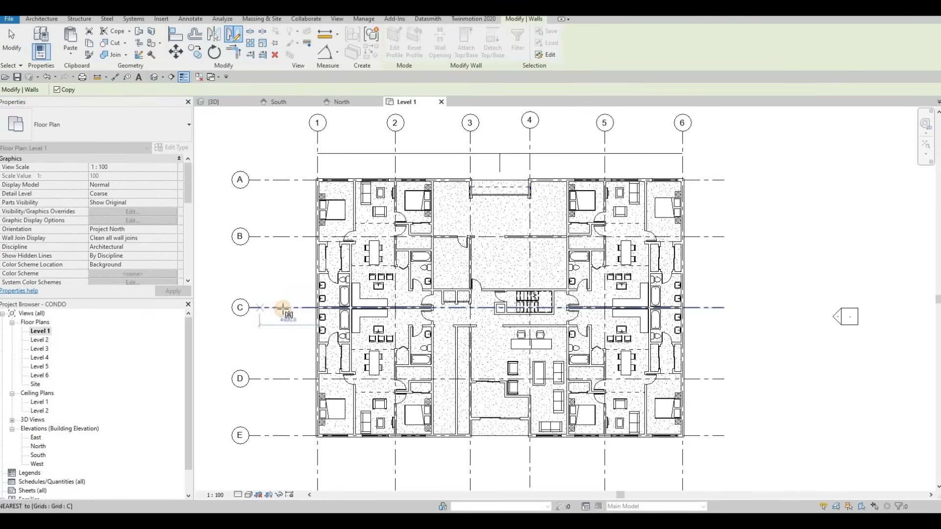
{"action": "left_click", "coordinate": [327, 284]}
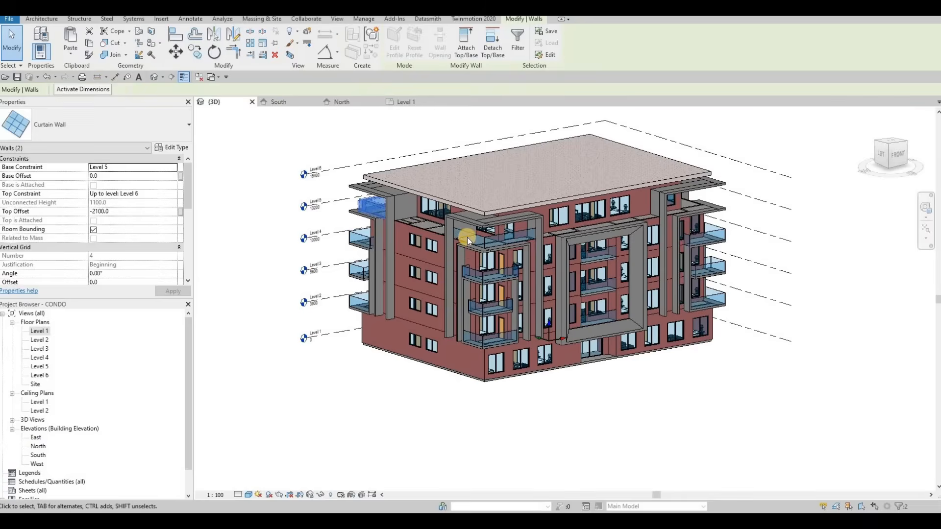
Mirror a copy of the four Level 5 corner balcony glass curtain walls on the building's left side about the short midpoint detail line in the Level 1 plan.
{"action": "key", "text": "Escape"}
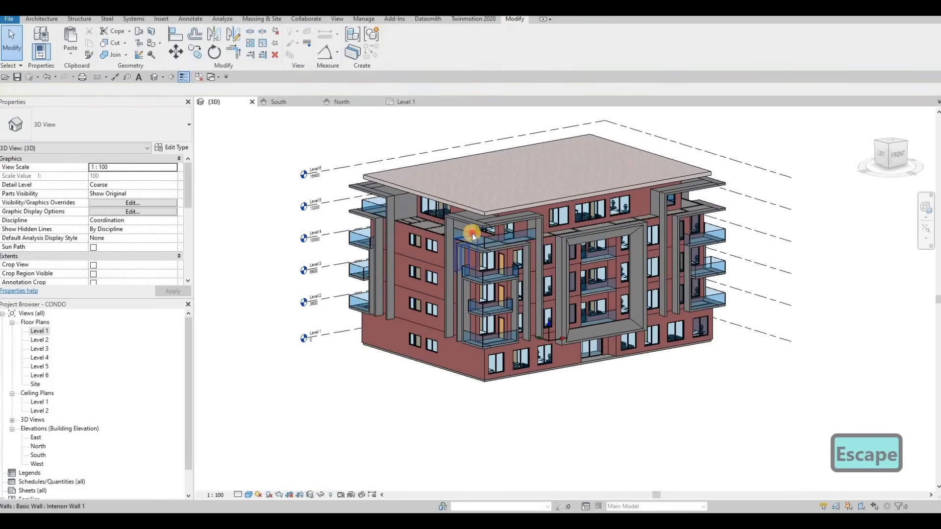
{"action": "left_click", "coordinate": [523, 234]}
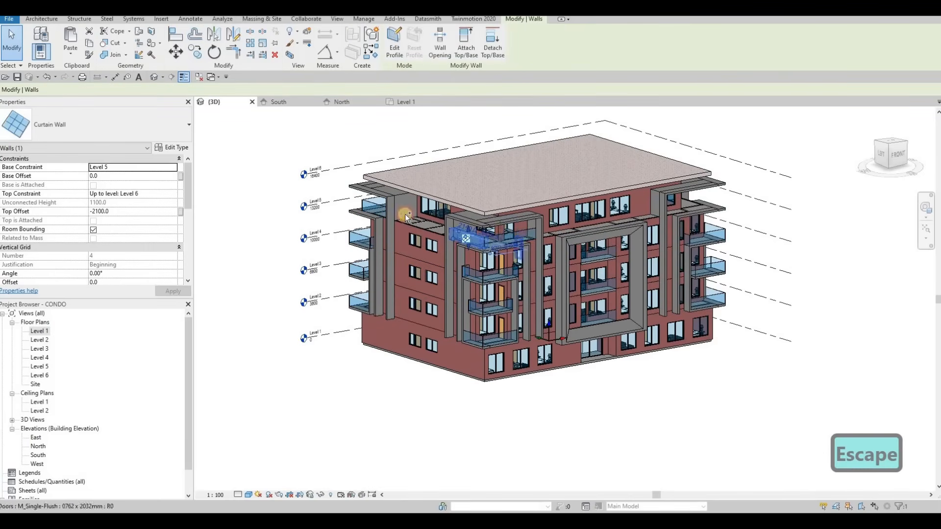
{"action": "left_click", "coordinate": [374, 200], "text": "ctrl"}
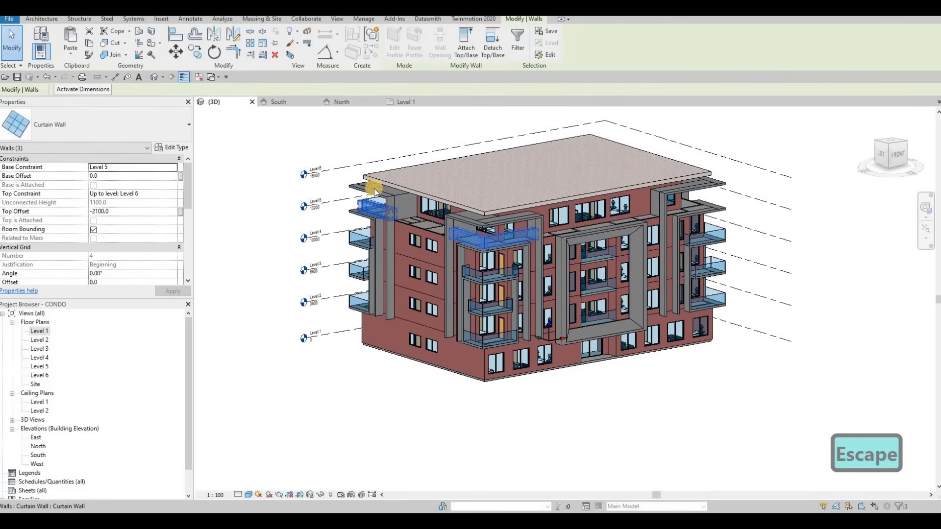
{"action": "scroll", "coordinate": [370, 226], "scroll_direction": "up", "scroll_amount": 5}
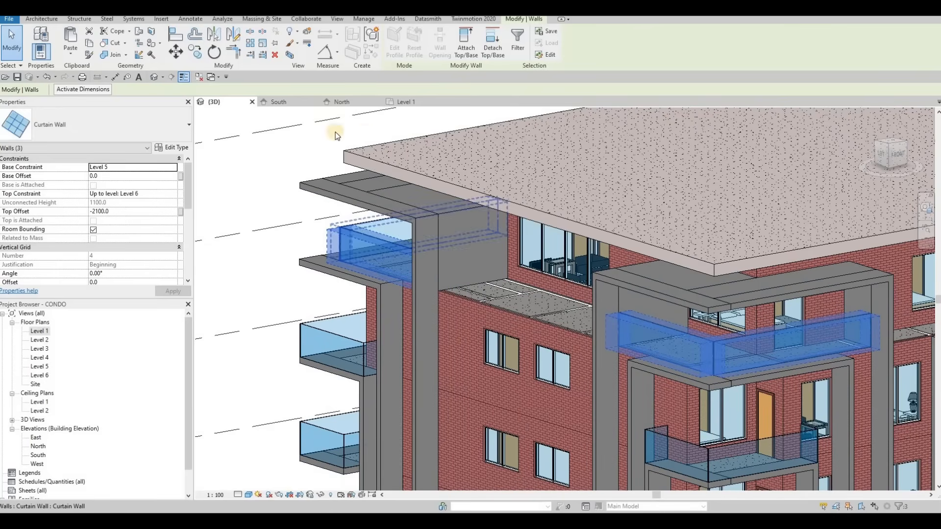
{"action": "left_click", "coordinate": [398, 101]}
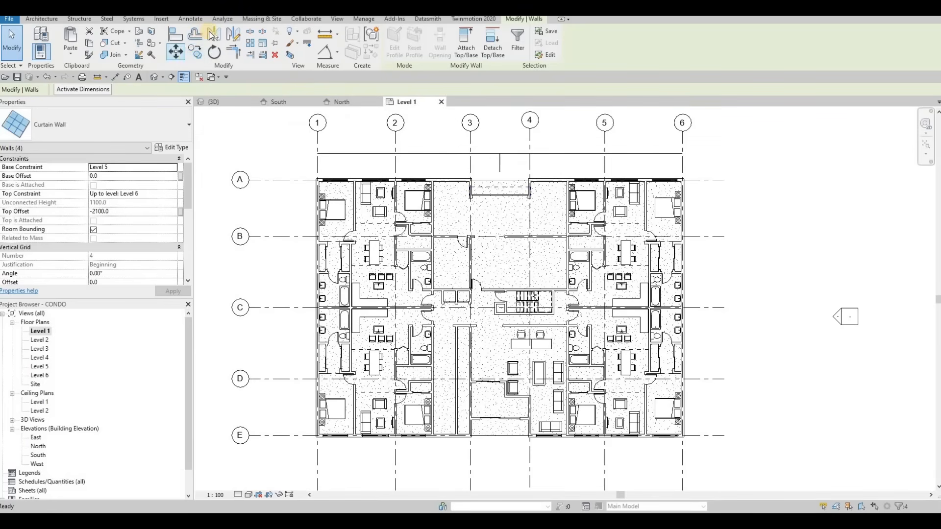
{"action": "left_click", "coordinate": [506, 168]}
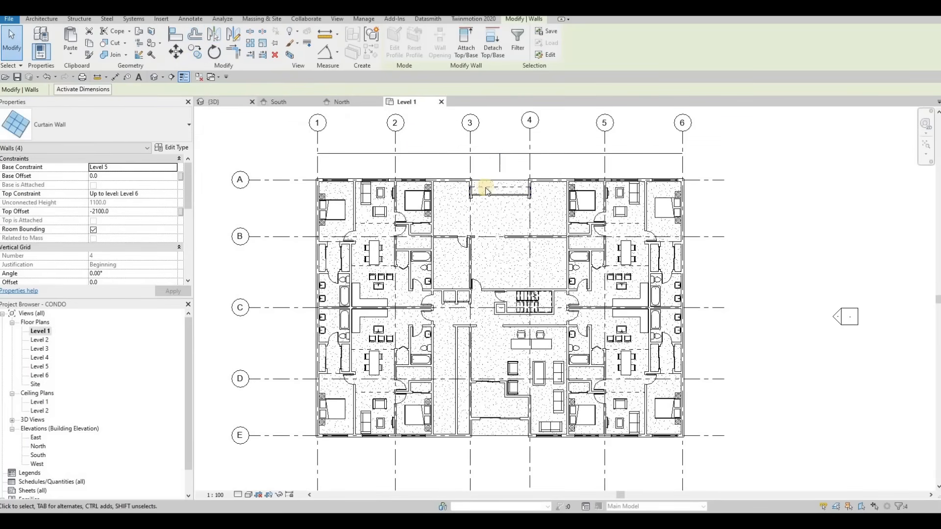
Return to the 3D view and examine the mirrored Level 5 glass railings around the building corners.
{"action": "left_click", "coordinate": [214, 102]}
{"action": "middle_click", "coordinate": [571, 242]}
{"action": "middle_click", "coordinate": [571, 242]}
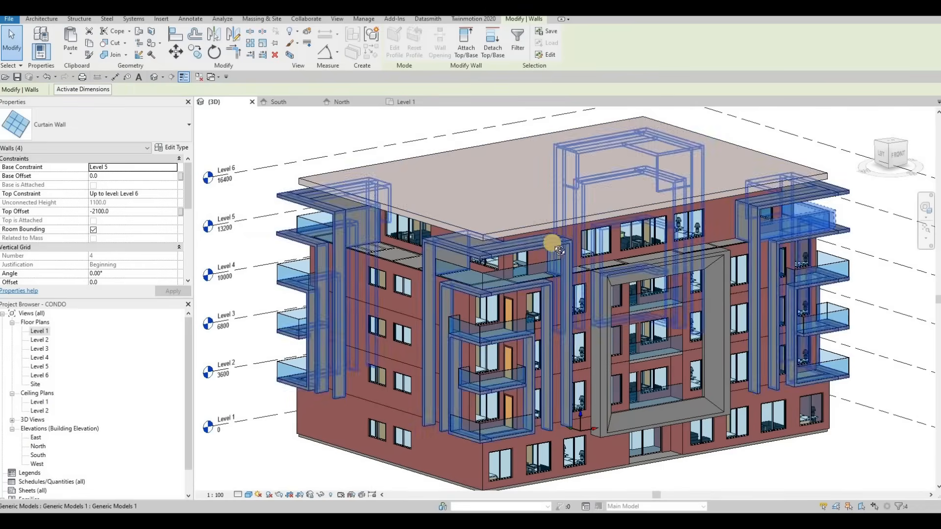
{"action": "middle_click_drag", "start_coordinate": [725, 251], "coordinate": [513, 248], "text": "shift"}
{"action": "key", "text": "Escape"}
{"action": "middle_click_drag", "start_coordinate": [450, 244], "coordinate": [490, 247]}
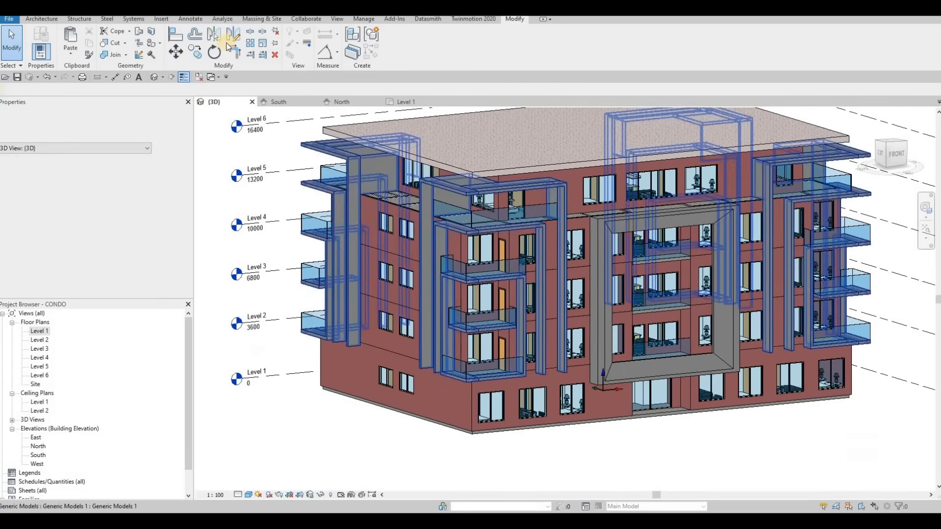
{"action": "key", "text": "Delete"}
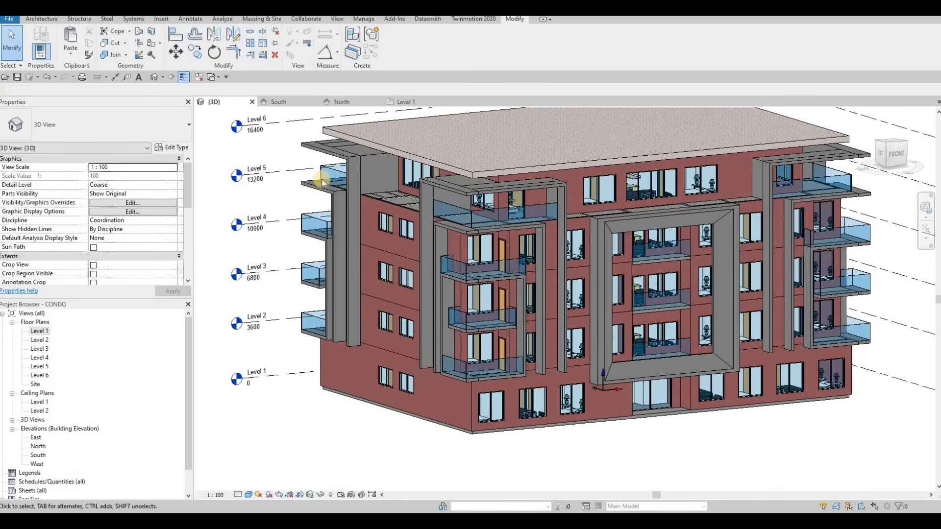
{"action": "key", "text": "ctrl+z"}
Delete the short midpoint detail line and the long horizontal detail line above grid A in the Level 1 plan.
{"action": "double_click", "coordinate": [38, 333]}
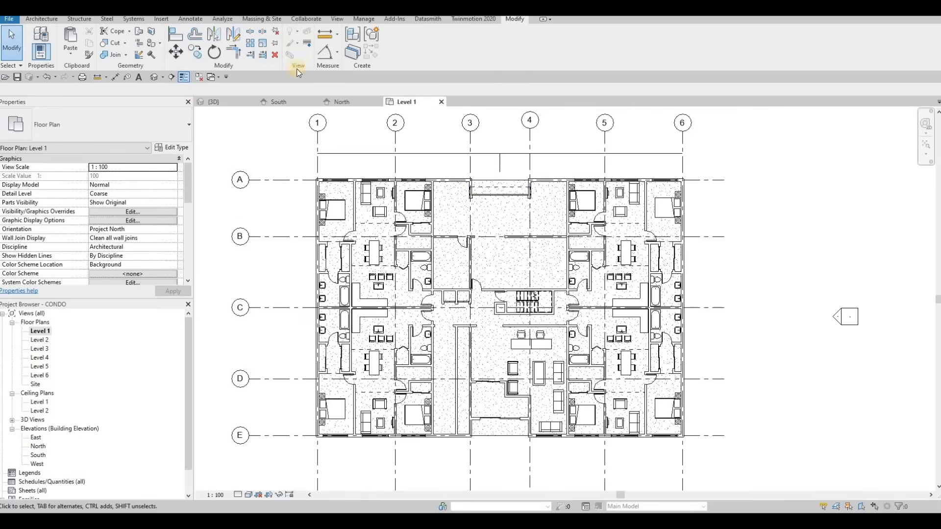
{"action": "middle_click_drag", "start_coordinate": [368, 245], "coordinate": [372, 287]}
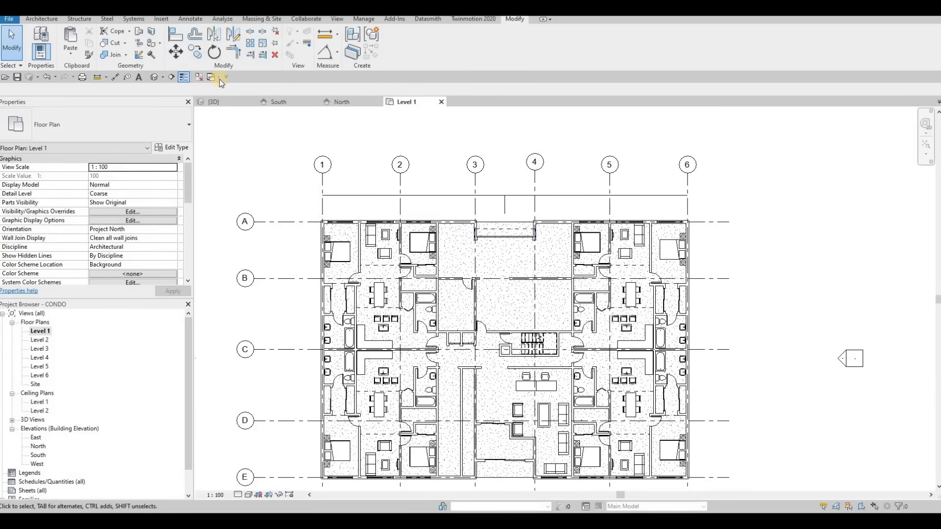
{"action": "left_click", "coordinate": [505, 200]}
{"action": "key", "text": "Delete"}
{"action": "left_click", "coordinate": [498, 196]}
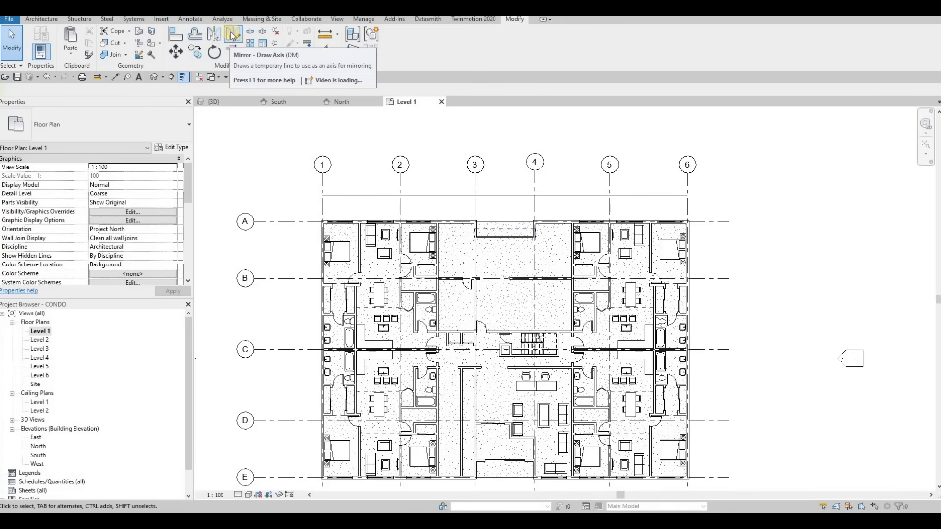
{"action": "left_click", "coordinate": [483, 195]}
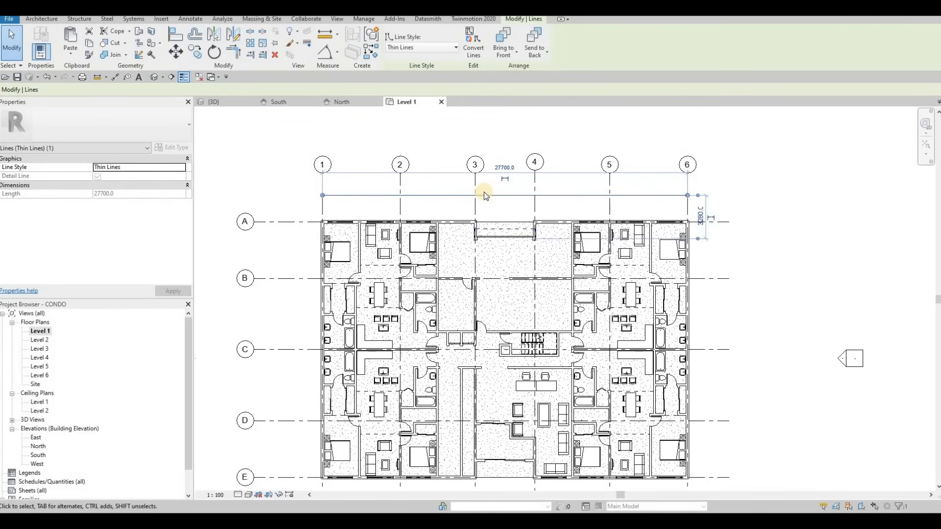
{"action": "key", "text": "Delete"}
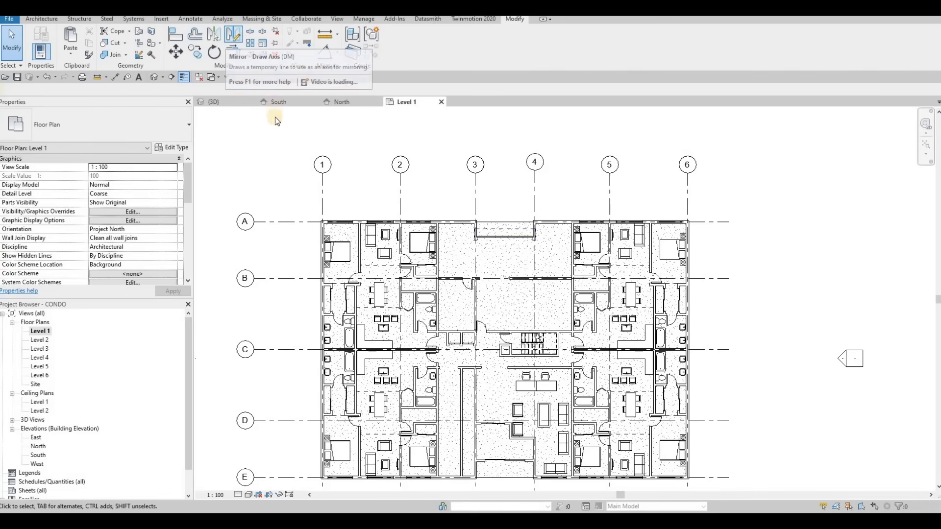
{"action": "key", "text": "Escape"}
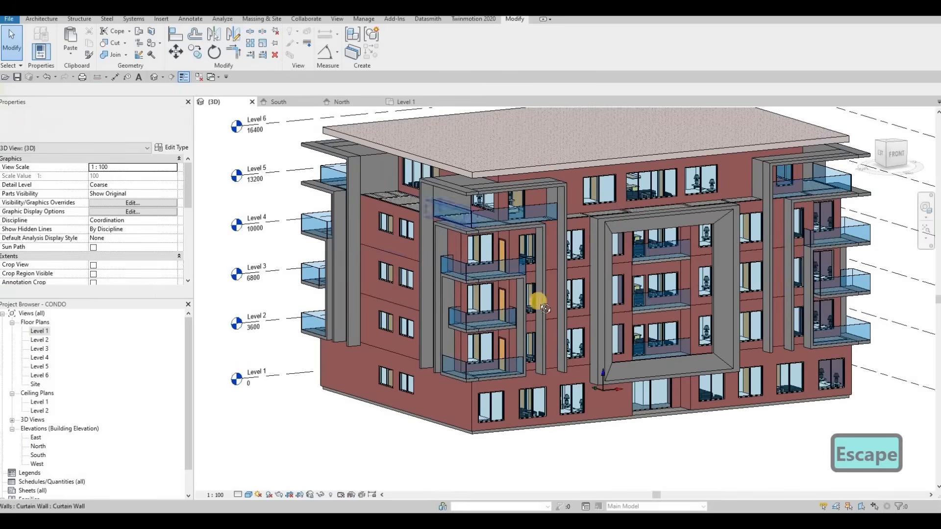
Load the M_Door-Curtain-Wall-Single-Glass family from the Doors folder of the Canada library.
{"action": "scroll", "coordinate": [526, 298], "scroll_direction": "down", "scroll_amount": 2}
{"action": "middle_click_drag", "start_coordinate": [526, 297], "coordinate": [668, 237], "text": "shift"}
{"action": "scroll", "coordinate": [662, 245], "scroll_direction": "up", "scroll_amount": 6}
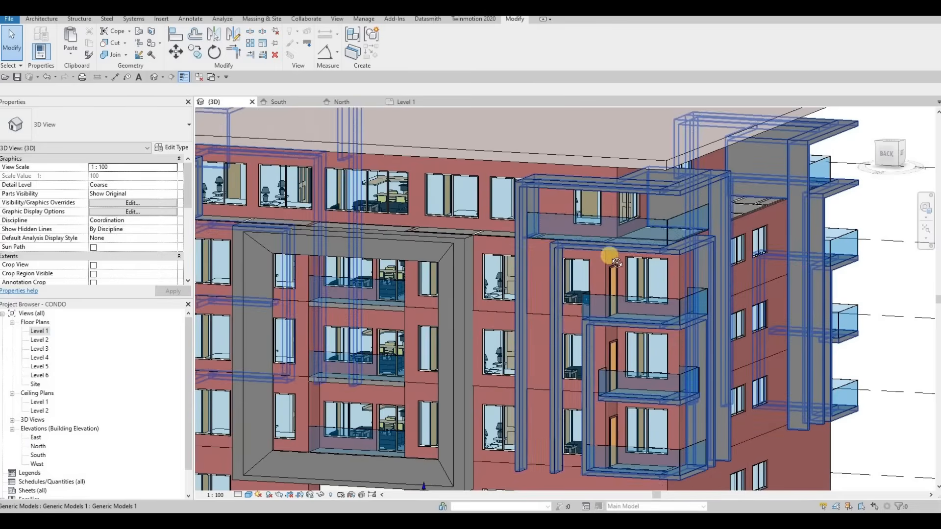
{"action": "middle_click_drag", "start_coordinate": [616, 263], "coordinate": [510, 245], "text": "shift"}
{"action": "scroll", "coordinate": [464, 255], "scroll_direction": "up", "scroll_amount": 2}
{"action": "scroll", "coordinate": [502, 251], "scroll_direction": "up", "scroll_amount": 2}
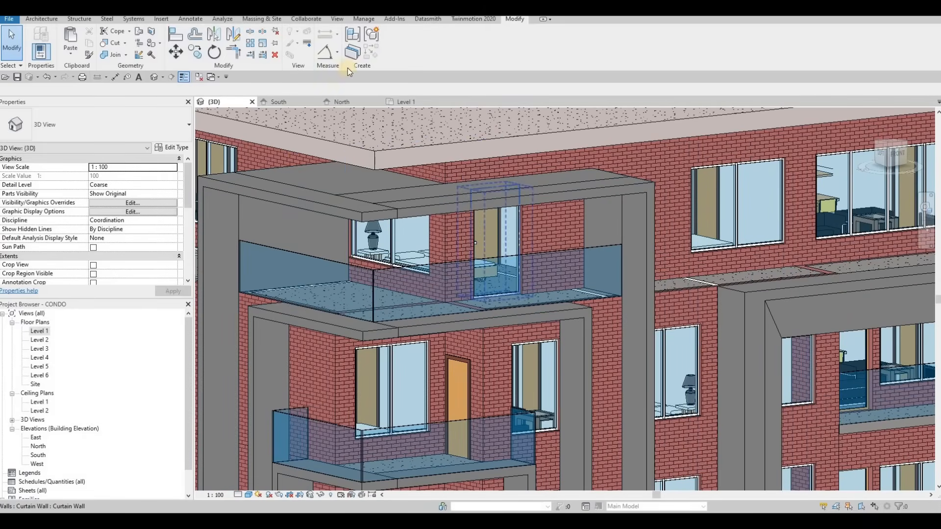
{"action": "left_click", "coordinate": [162, 18]}
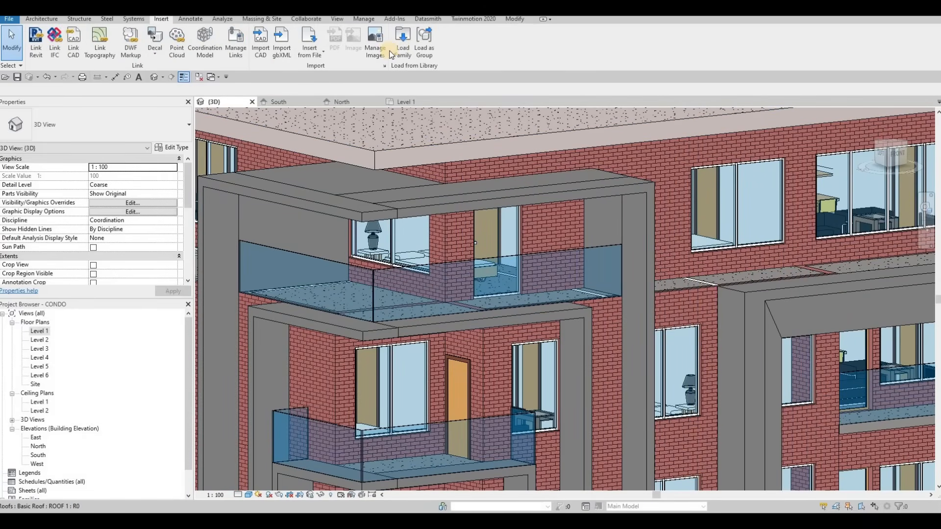
{"action": "left_click", "coordinate": [402, 49]}
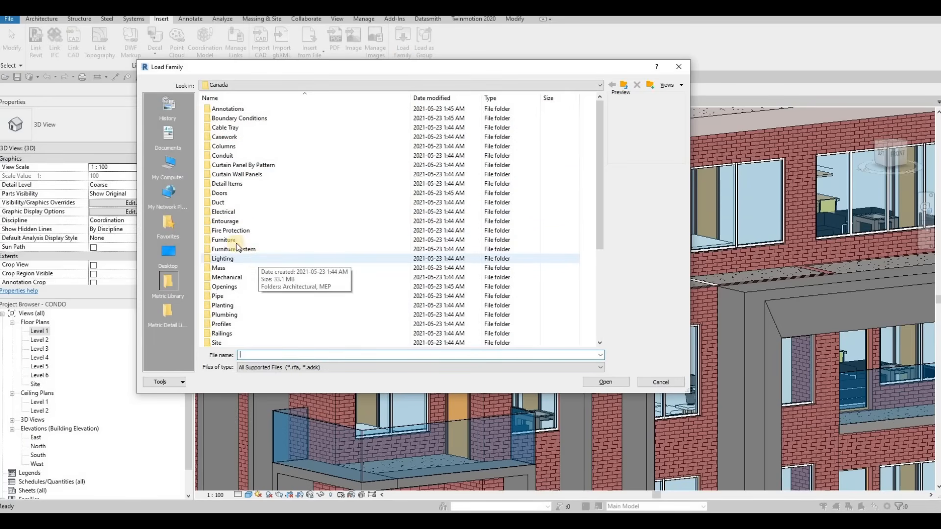
{"action": "double_click", "coordinate": [220, 193]}
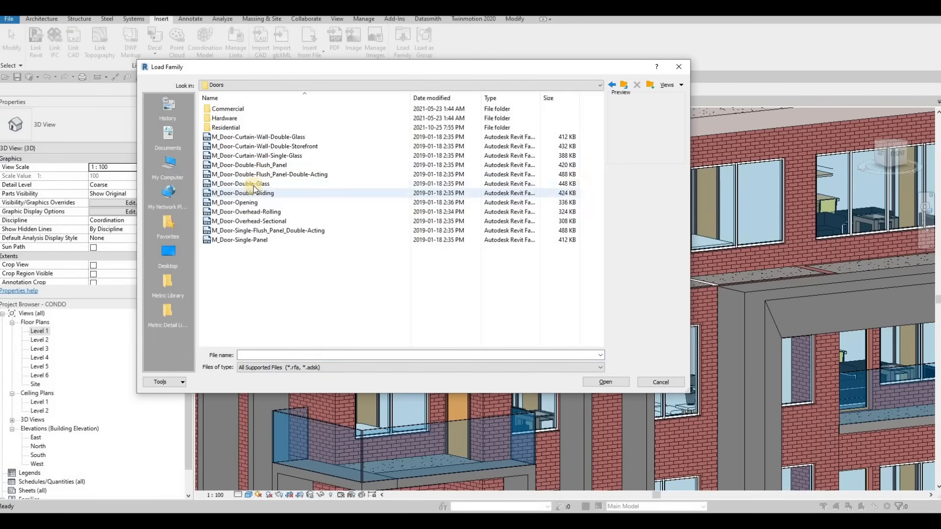
{"action": "left_click", "coordinate": [261, 155]}
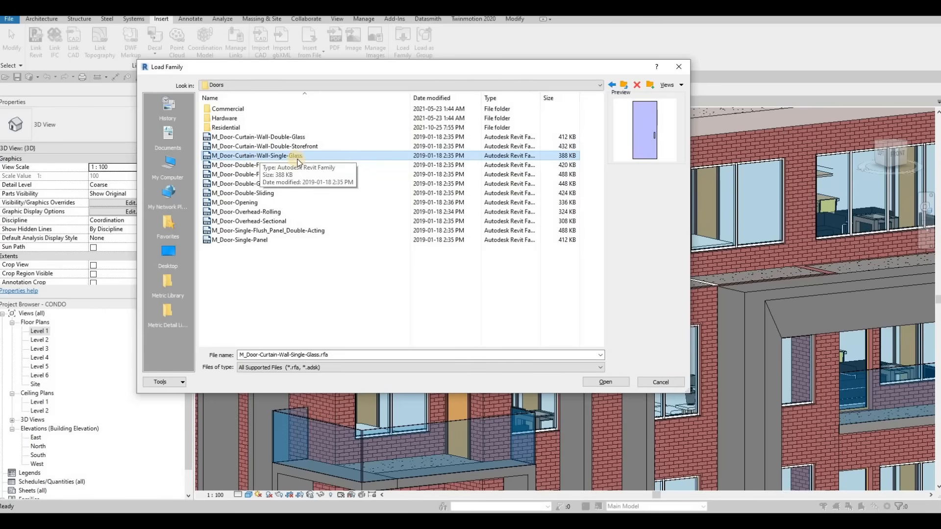
{"action": "left_click", "coordinate": [616, 384]}
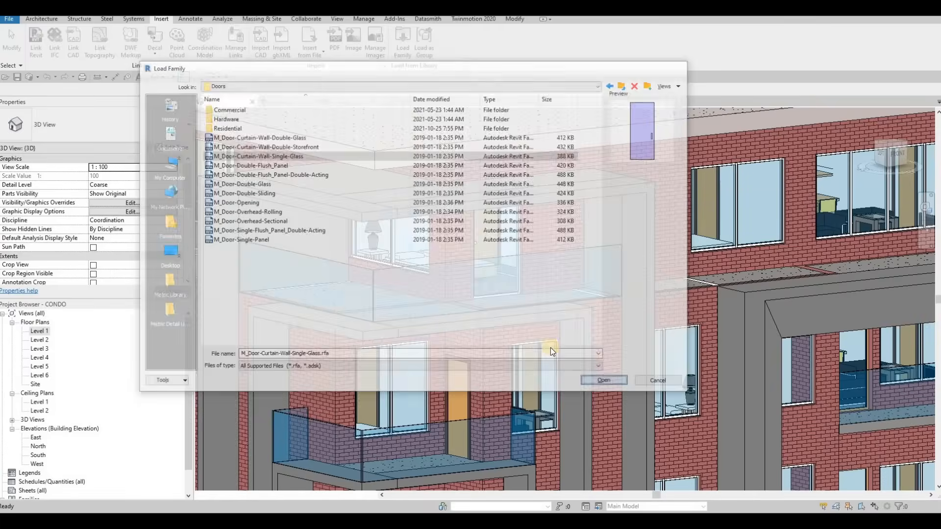
Delete the bottom mullion of the full-height curtain wall window on the Level 5 front corner balcony in the 3D view.
{"action": "scroll", "coordinate": [454, 319], "scroll_direction": "up", "scroll_amount": 4}
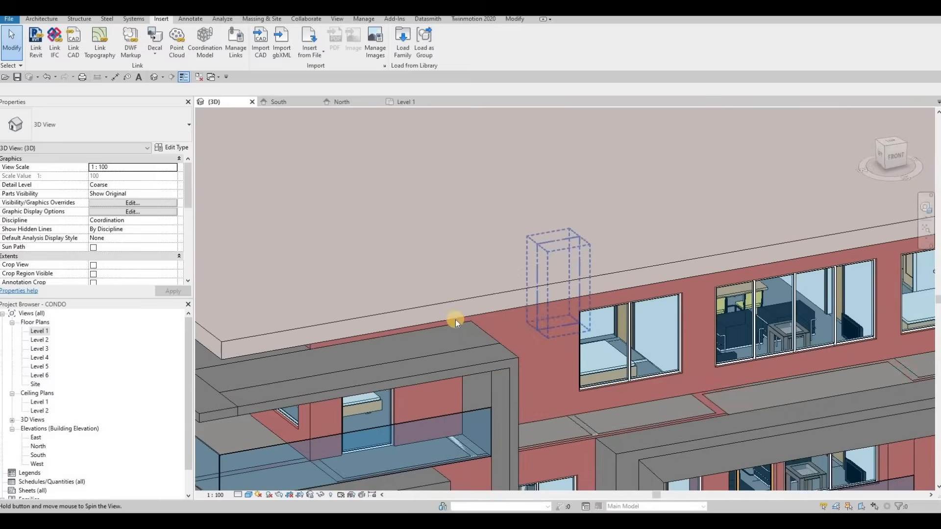
{"action": "scroll", "coordinate": [428, 358], "scroll_direction": "up", "scroll_amount": 5}
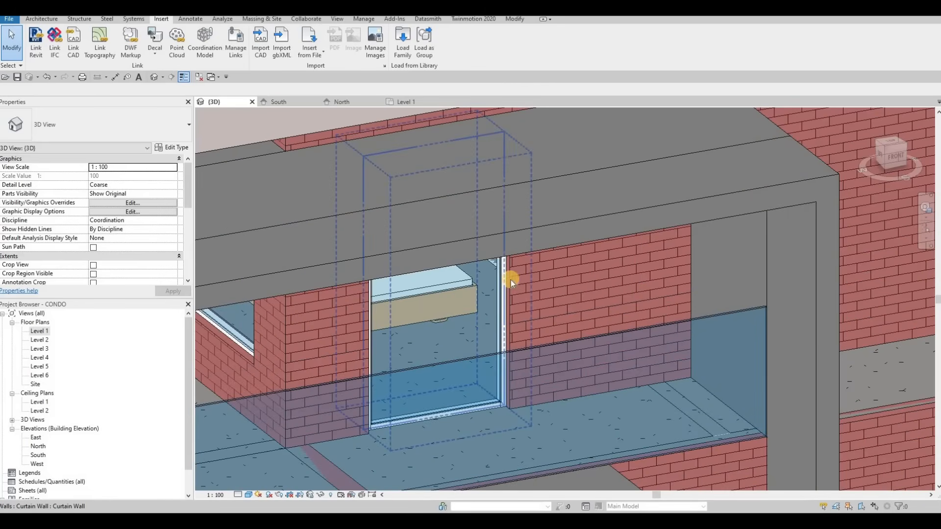
{"action": "scroll", "coordinate": [348, 149], "scroll_direction": "down", "scroll_amount": 5}
{"action": "left_click", "coordinate": [277, 101]}
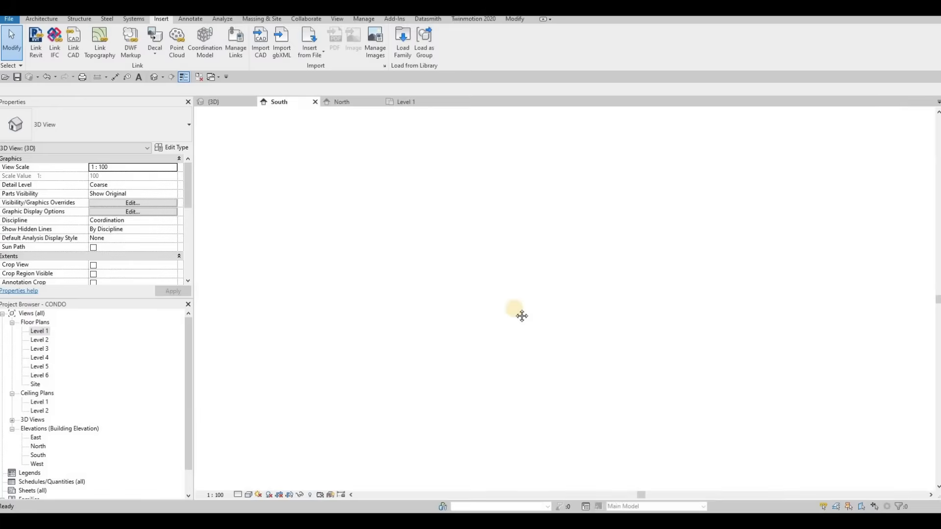
{"action": "middle_click_drag", "start_coordinate": [384, 167], "coordinate": [449, 223]}
{"action": "left_click", "coordinate": [224, 103]}
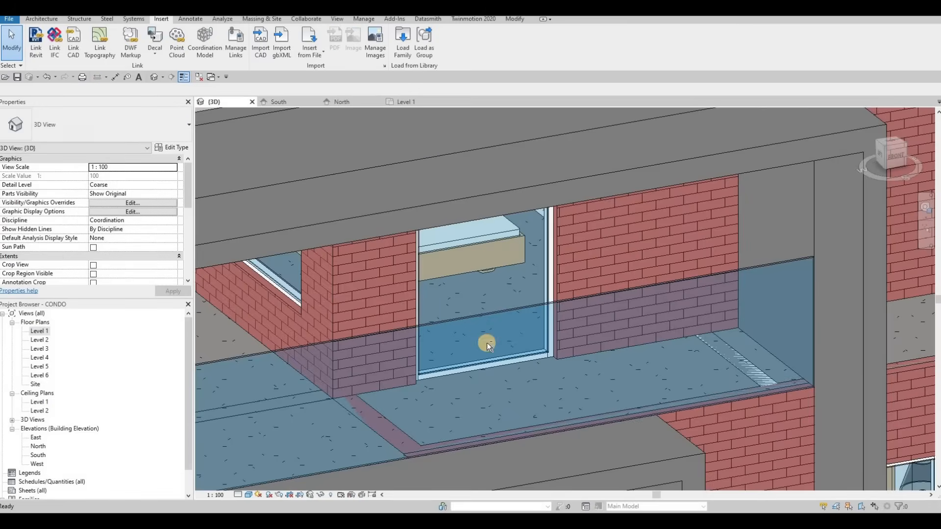
{"action": "middle_click_drag", "start_coordinate": [487, 342], "coordinate": [730, 451], "text": "shift"}
{"action": "scroll", "coordinate": [732, 450], "scroll_direction": "up", "scroll_amount": 4}
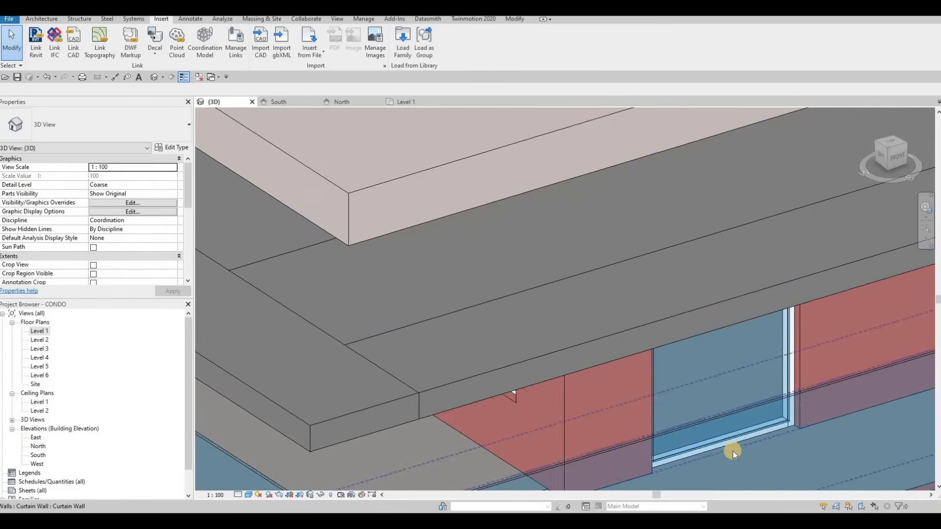
{"action": "left_click", "coordinate": [732, 450]}
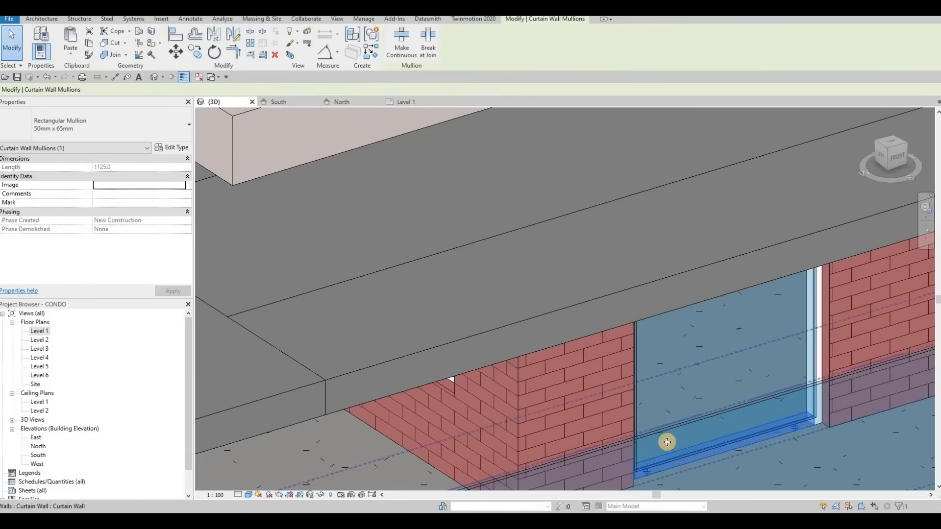
{"action": "middle_click_drag", "start_coordinate": [713, 454], "coordinate": [667, 442]}
{"action": "key", "text": "Delete"}
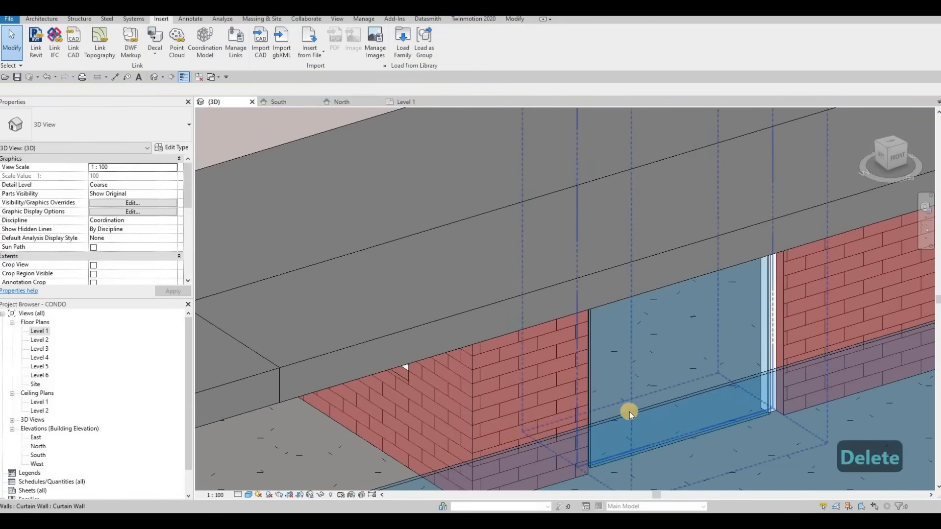
{"action": "middle_click_drag", "start_coordinate": [629, 411], "coordinate": [636, 363], "text": "shift"}
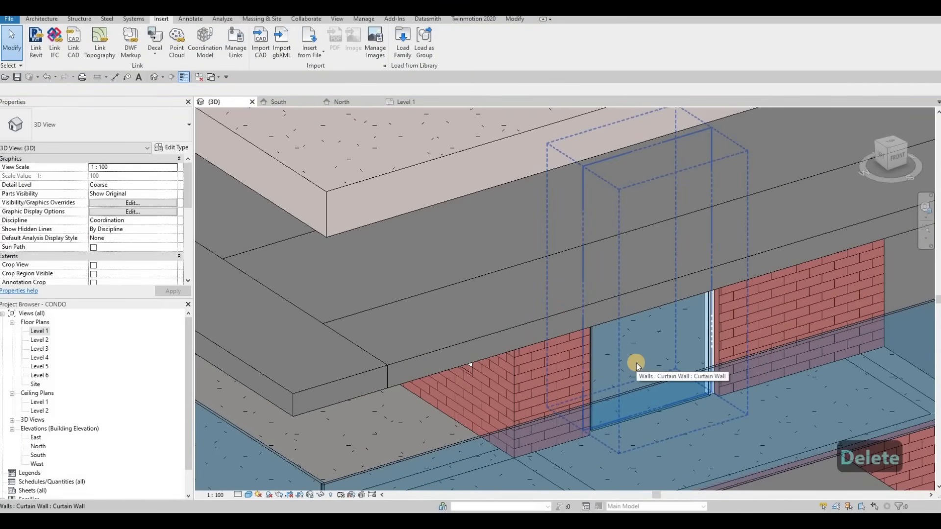
{"action": "left_click", "coordinate": [636, 363]}
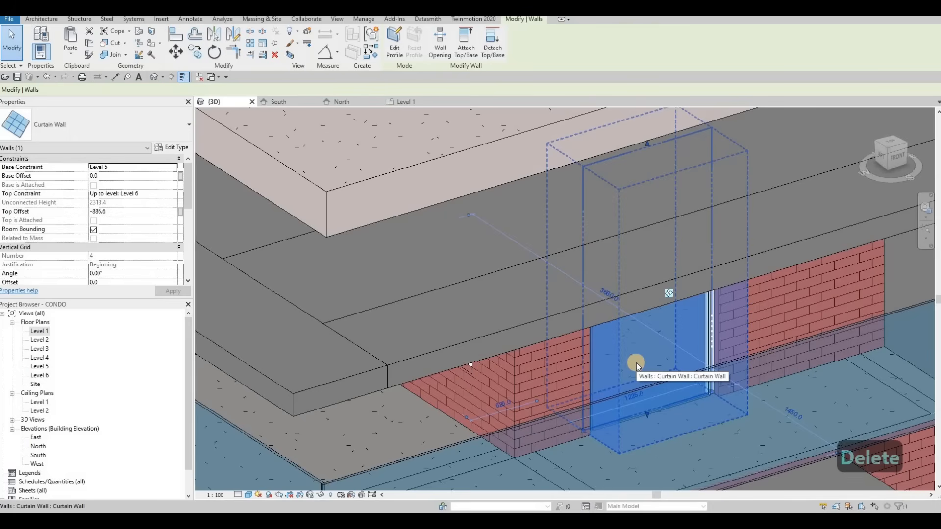
{"action": "left_click", "coordinate": [143, 128]}
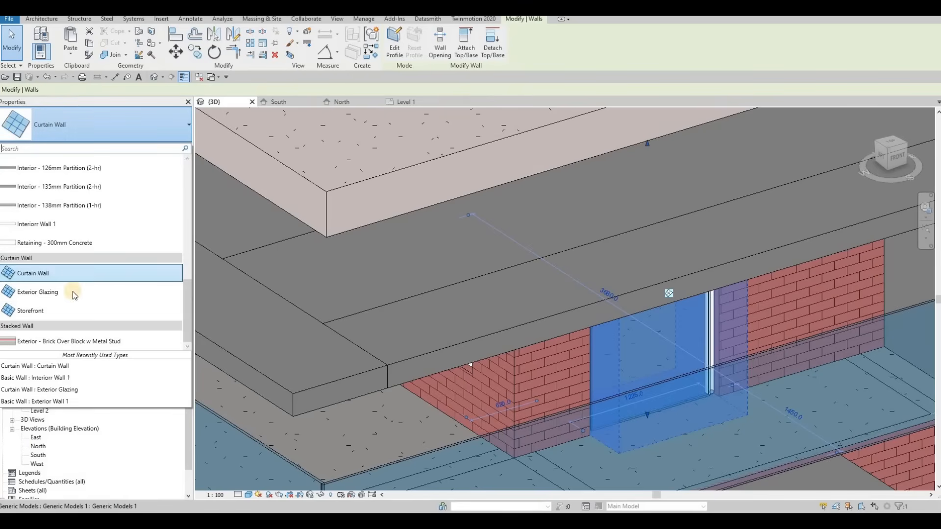
{"action": "scroll", "coordinate": [71, 272], "scroll_direction": "up", "scroll_amount": 6}
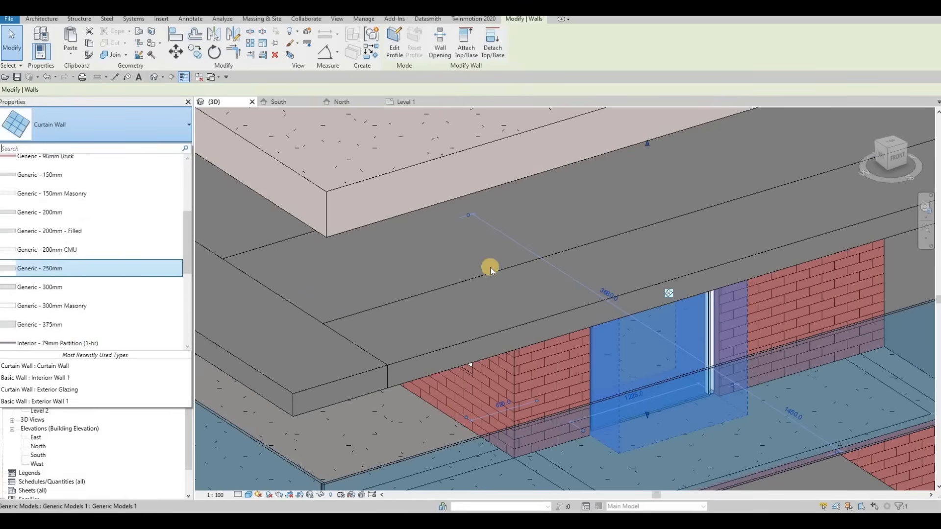
{"action": "key", "text": "Escape"}
{"action": "key", "text": "Escape"}
{"action": "scroll", "coordinate": [543, 317], "scroll_direction": "down", "scroll_amount": 8}
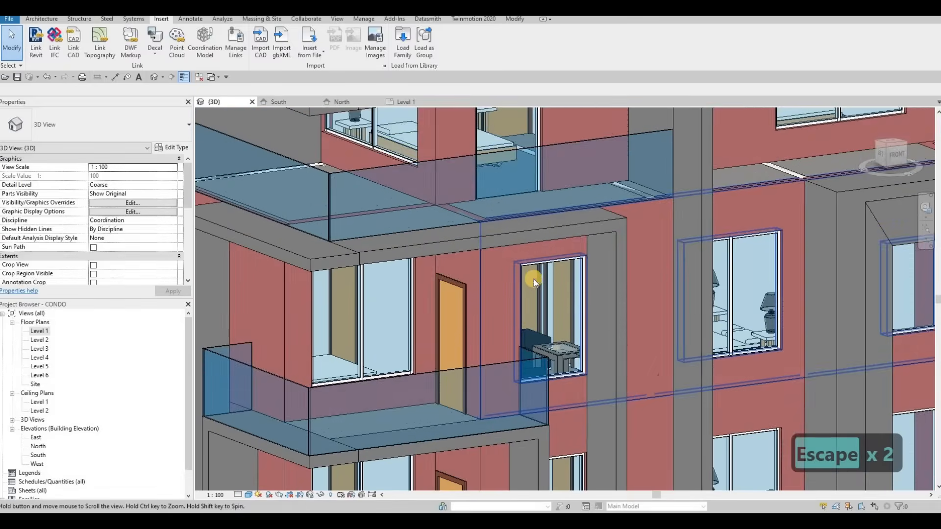
{"action": "middle_click_drag", "start_coordinate": [507, 126], "coordinate": [536, 222]}
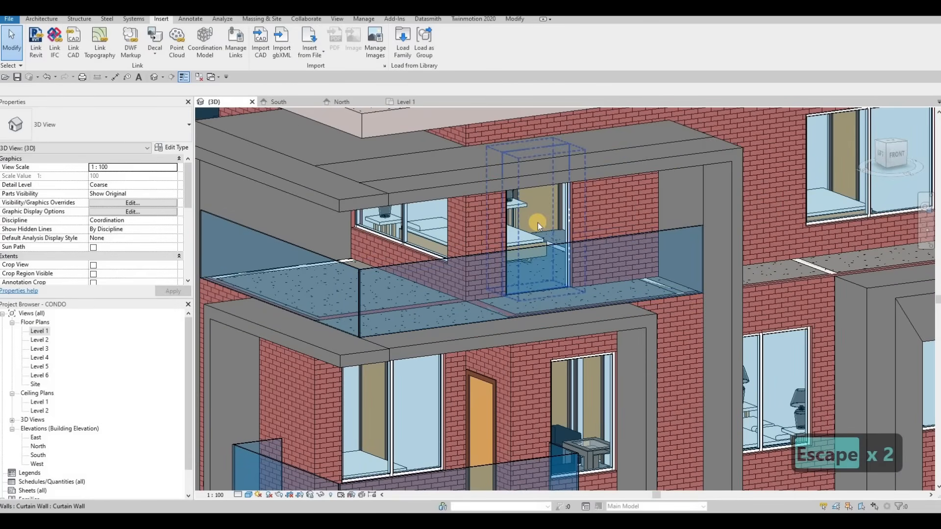
{"action": "key", "text": "Tab"}
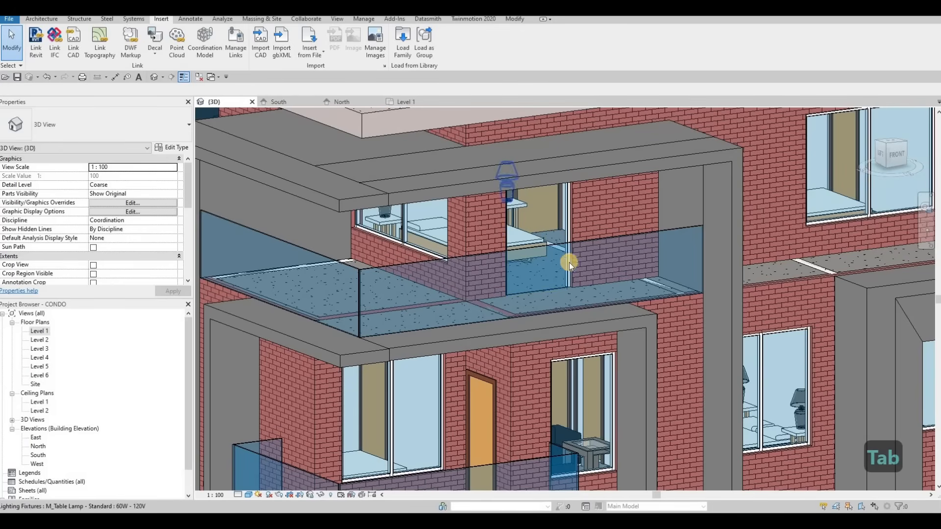
{"action": "left_click", "coordinate": [545, 231]}
{"action": "key", "text": "Escape"}
{"action": "key", "text": "Escape"}
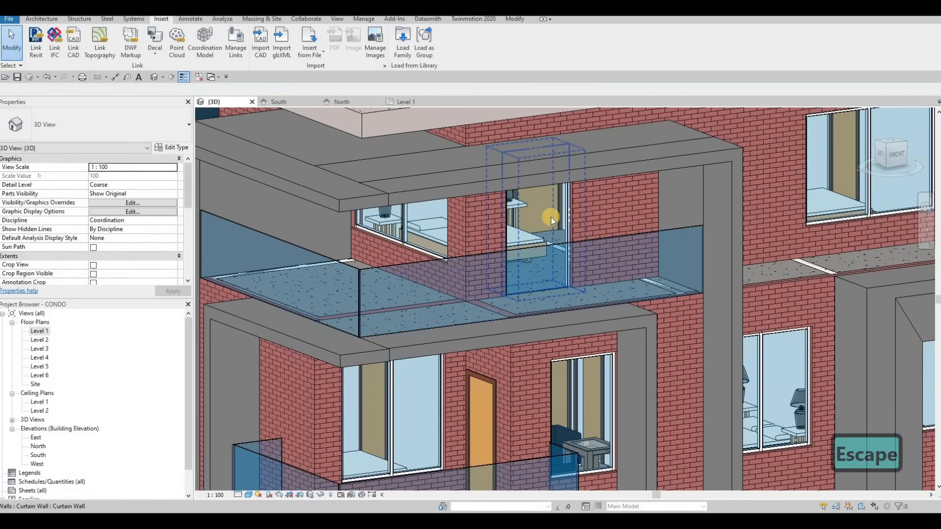
Replace the glazed panel of the Level 5 front corner balcony window with the M_Door-Curtain-Wall-Single-Glass type.
{"action": "key", "text": "Tab"}
{"action": "left_click", "coordinate": [550, 216]}
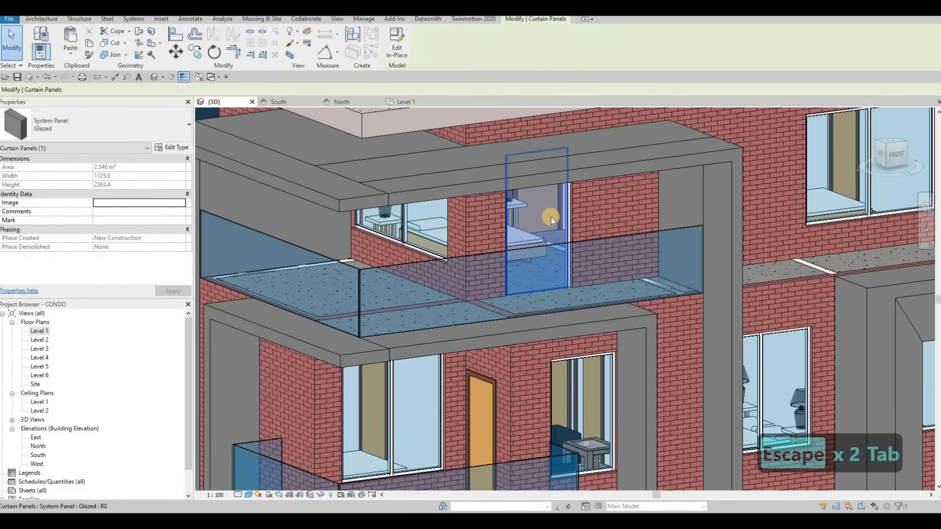
{"action": "left_click", "coordinate": [118, 127]}
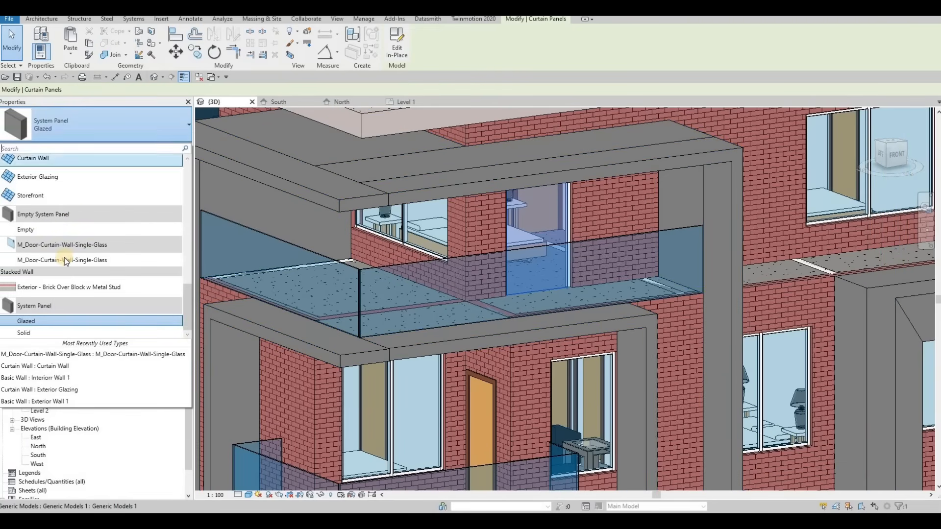
{"action": "mouse_move", "coordinate": [65, 259]}
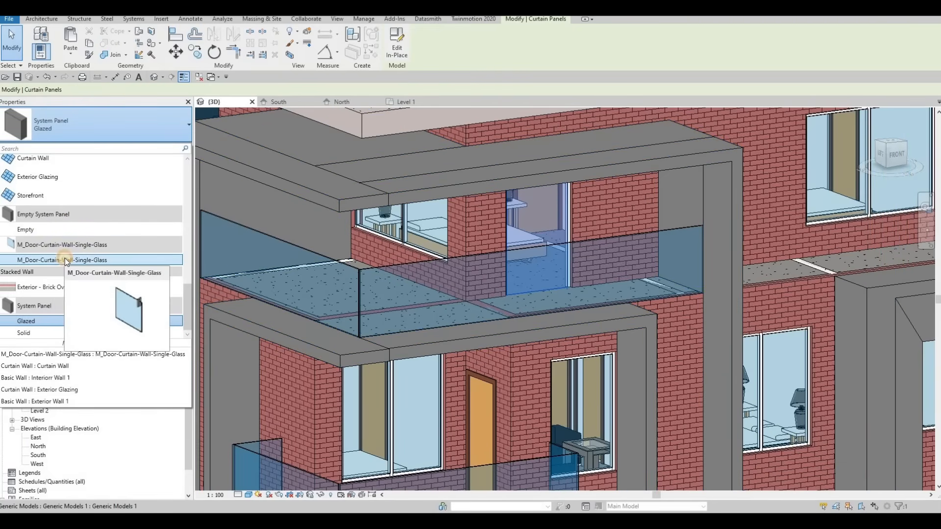
{"action": "left_click", "coordinate": [65, 259]}
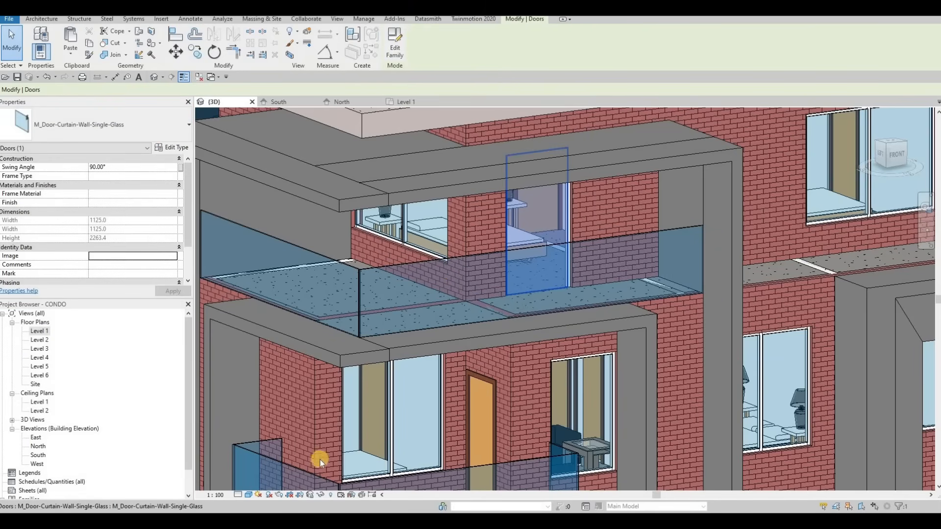
Set the 3D view's detail level to Fine and clear the door selection.
{"action": "left_click", "coordinate": [239, 494]}
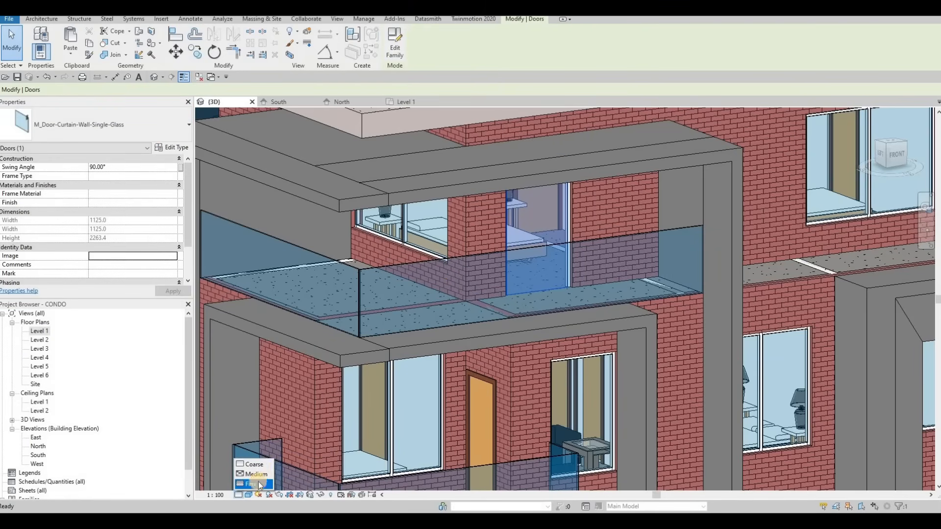
{"action": "left_click", "coordinate": [258, 483]}
{"action": "key", "text": "Escape"}
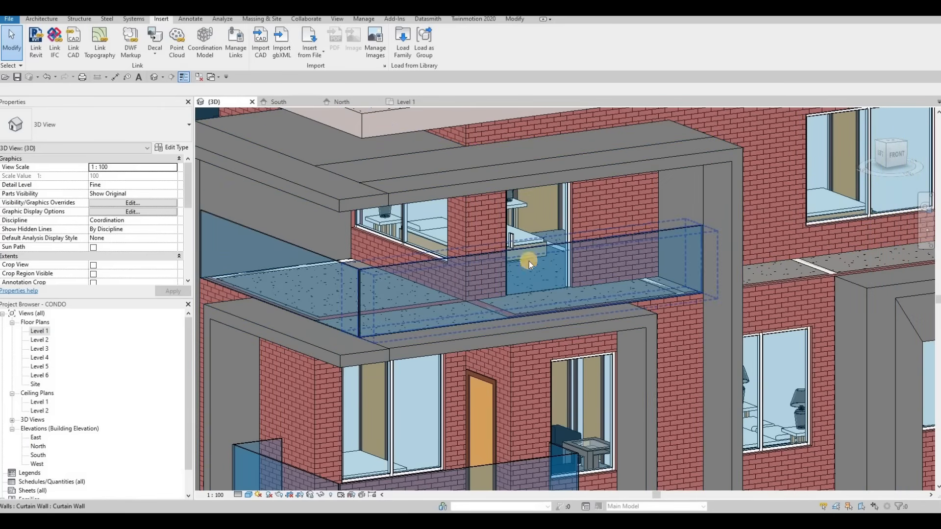
Open the Level 5 floor plan and inspect the swing of the glass door on the corner balcony near grids 1 and 2.
{"action": "double_click", "coordinate": [37, 366]}
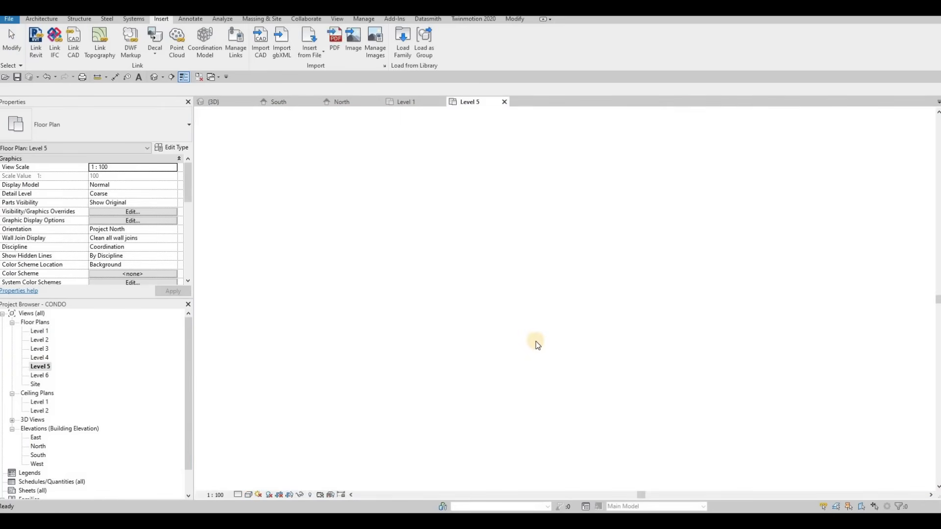
{"action": "scroll", "coordinate": [463, 380], "scroll_direction": "up", "scroll_amount": 2}
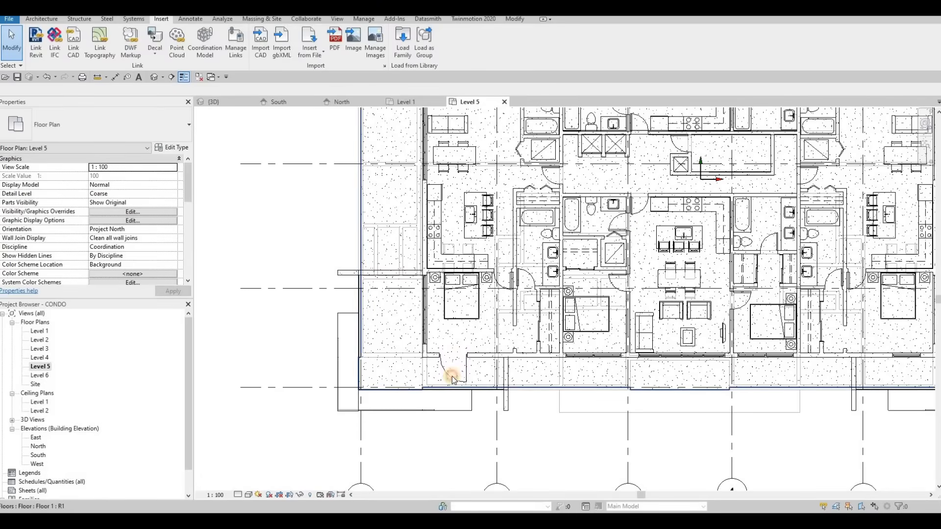
{"action": "left_click", "coordinate": [452, 365]}
{"action": "scroll", "coordinate": [418, 321], "scroll_direction": "up", "scroll_amount": 3}
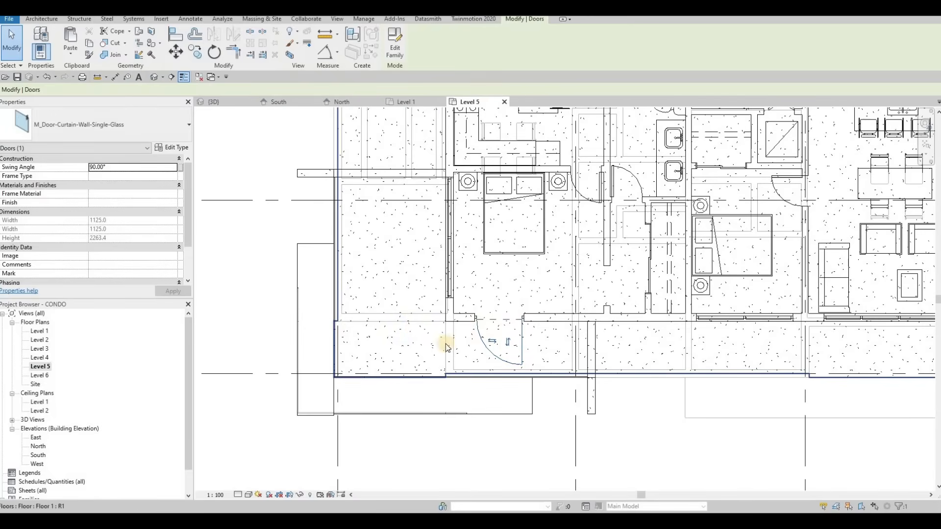
{"action": "scroll", "coordinate": [397, 255], "scroll_direction": "down", "scroll_amount": 2}
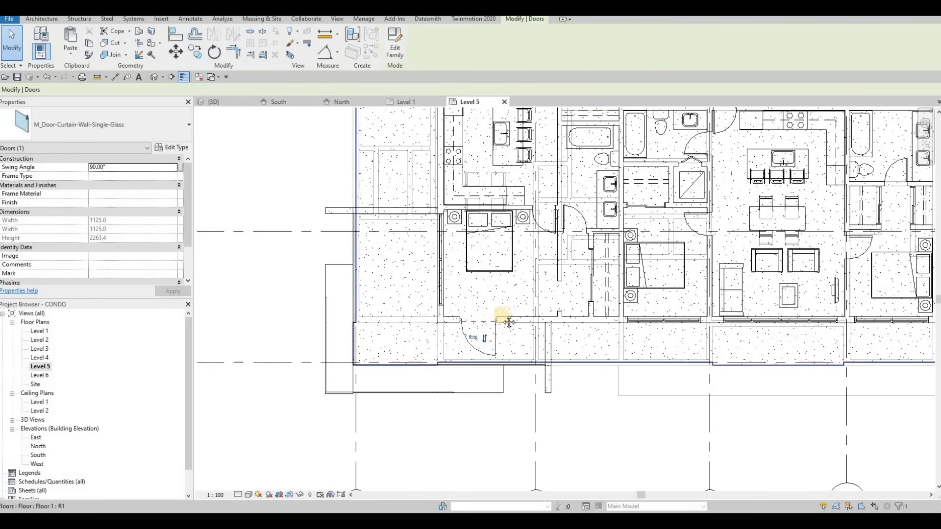
{"action": "scroll", "coordinate": [220, 303], "scroll_direction": "down", "scroll_amount": 3}
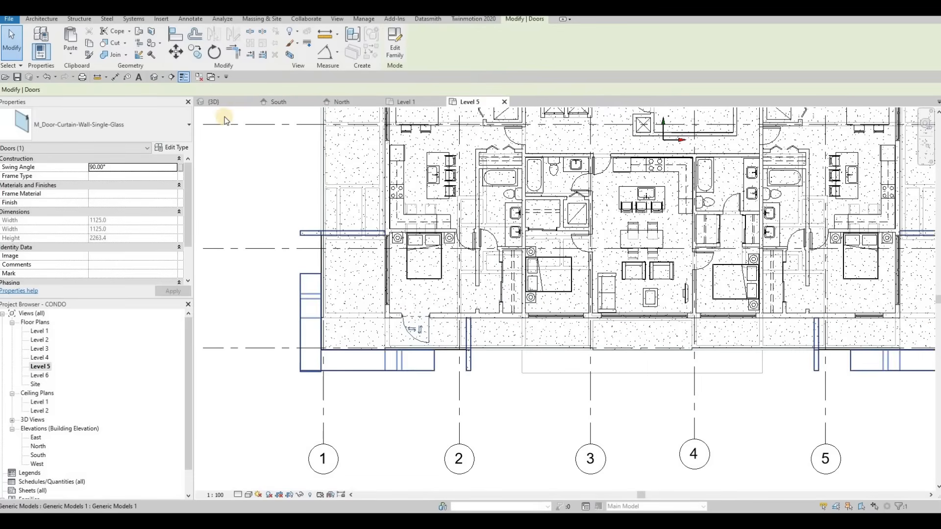
In the South elevation, extend the bottom of the corner balcony window between grids 5 and 6 down to Level 5.
{"action": "scroll", "coordinate": [362, 242], "scroll_direction": "down", "scroll_amount": 2}
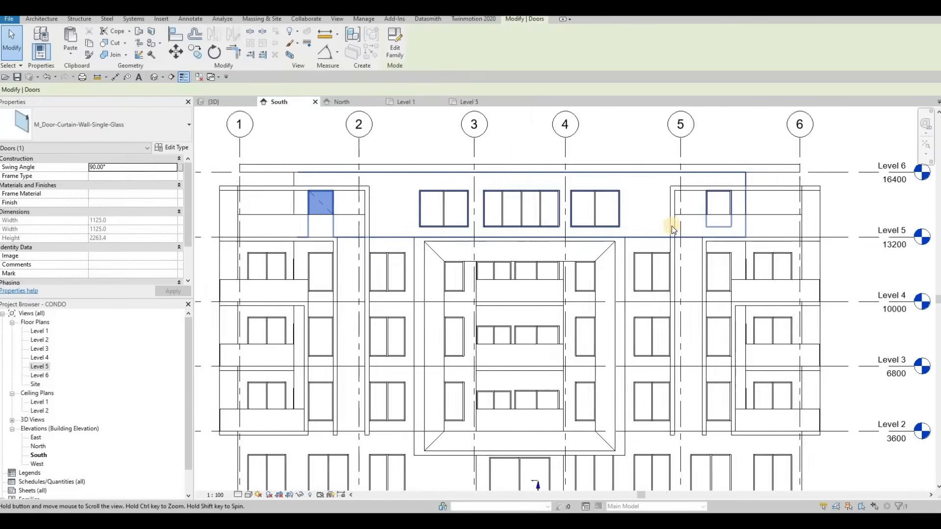
{"action": "scroll", "coordinate": [677, 196], "scroll_direction": "up", "scroll_amount": 3}
{"action": "mouse_move", "coordinate": [679, 230]}
{"action": "left_mouse_down"}
{"action": "mouse_move", "coordinate": [678, 242]}
{"action": "mouse_move", "coordinate": [683, 210]}
{"action": "mouse_move", "coordinate": [674, 240]}
{"action": "left_mouse_up"}
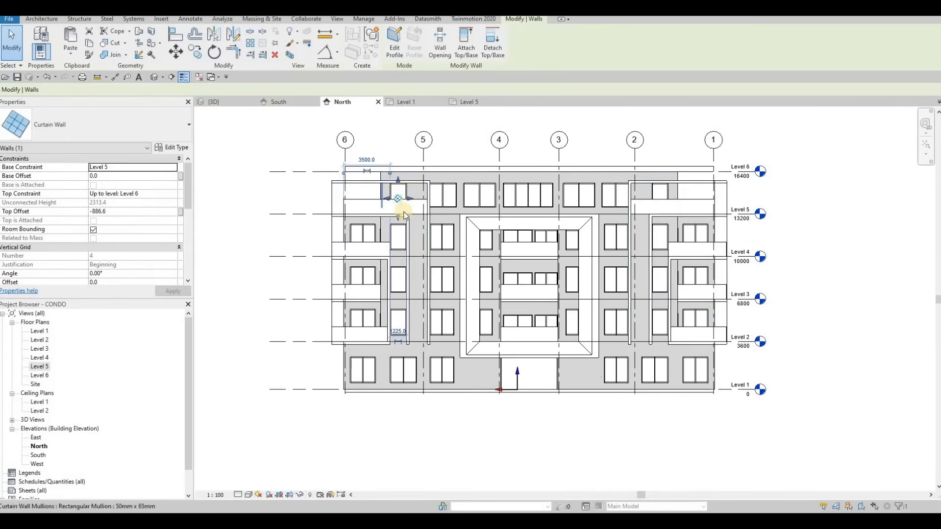
In the North elevation, extend the bottoms of both Level 5 corner balcony windows down to the Level 5 line.
{"action": "scroll", "coordinate": [398, 221], "scroll_direction": "up", "scroll_amount": 5}
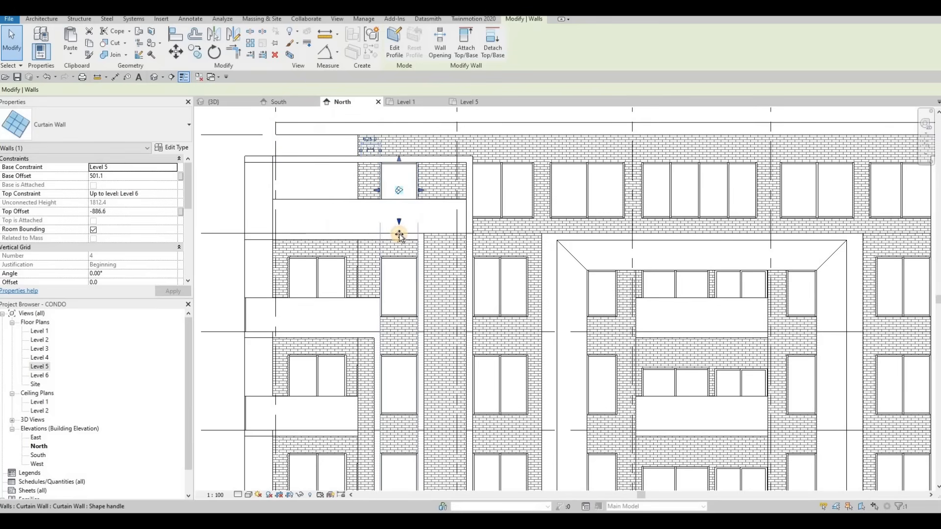
{"action": "left_click_drag", "start_coordinate": [399, 233], "coordinate": [398, 232]}
{"action": "scroll", "coordinate": [528, 204], "scroll_direction": "down", "scroll_amount": 4}
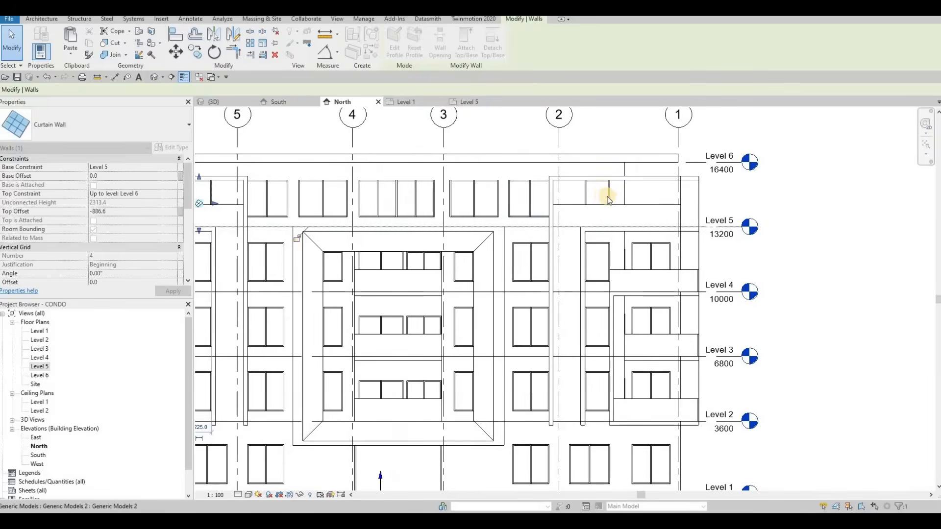
{"action": "key", "text": "ctrl+z"}
{"action": "scroll", "coordinate": [588, 228], "scroll_direction": "up", "scroll_amount": 4}
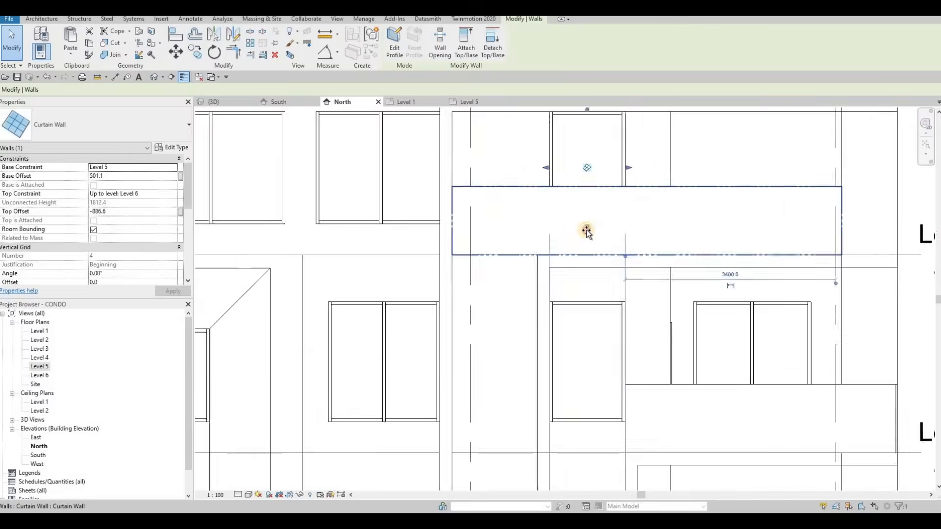
{"action": "left_click_drag", "start_coordinate": [587, 231], "coordinate": [589, 253]}
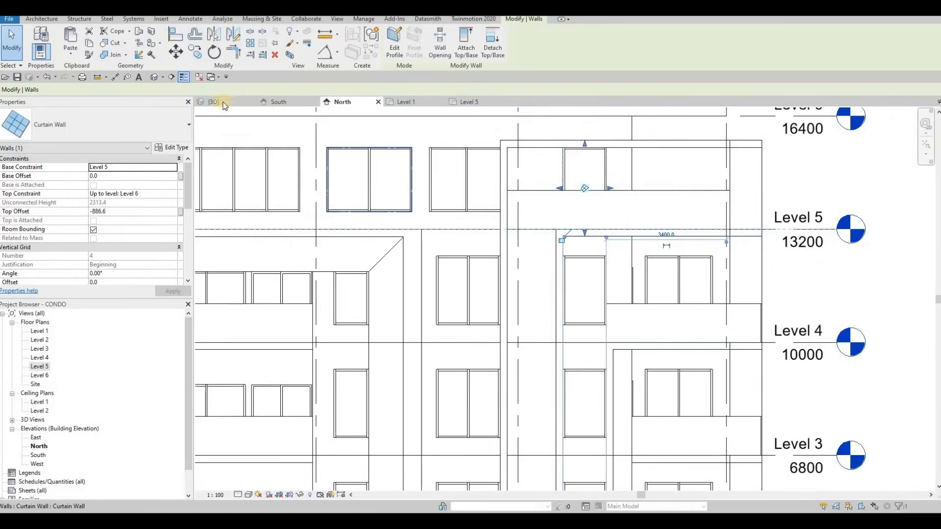
In the 3D view, delete the bottom mullion of the full-height curtain wall window on the opposite Level 5 front corner balcony.
{"action": "left_click", "coordinate": [230, 102]}
{"action": "middle_click_drag", "start_coordinate": [423, 265], "coordinate": [390, 274]}
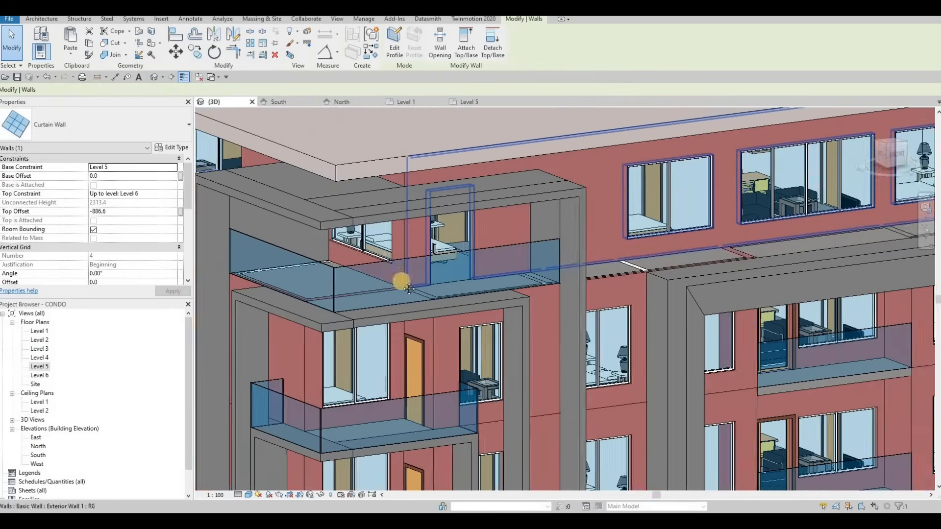
{"action": "scroll", "coordinate": [342, 279], "scroll_direction": "down", "scroll_amount": 2}
{"action": "middle_click_drag", "start_coordinate": [804, 247], "coordinate": [425, 286]}
{"action": "scroll", "coordinate": [485, 260], "scroll_direction": "down", "scroll_amount": 1}
{"action": "middle_click_drag", "start_coordinate": [235, 272], "coordinate": [411, 274]}
{"action": "middle_click_drag", "start_coordinate": [293, 284], "coordinate": [394, 271]}
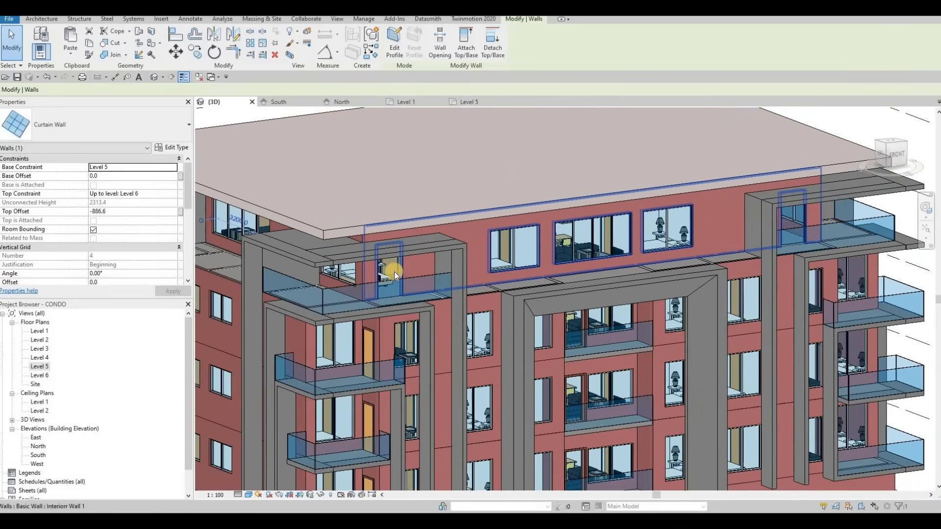
{"action": "scroll", "coordinate": [372, 283], "scroll_direction": "up", "scroll_amount": 4}
{"action": "scroll", "coordinate": [557, 233], "scroll_direction": "down", "scroll_amount": 4}
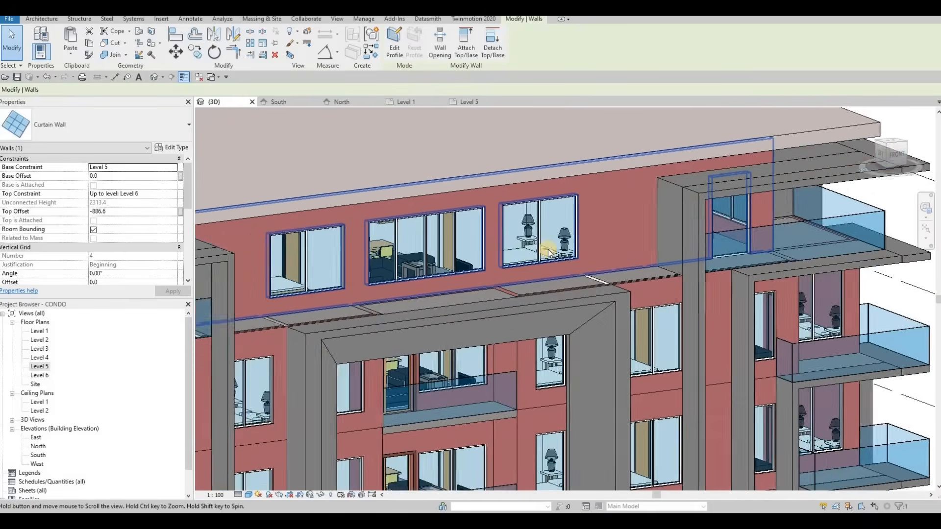
{"action": "scroll", "coordinate": [582, 294], "scroll_direction": "up", "scroll_amount": 4}
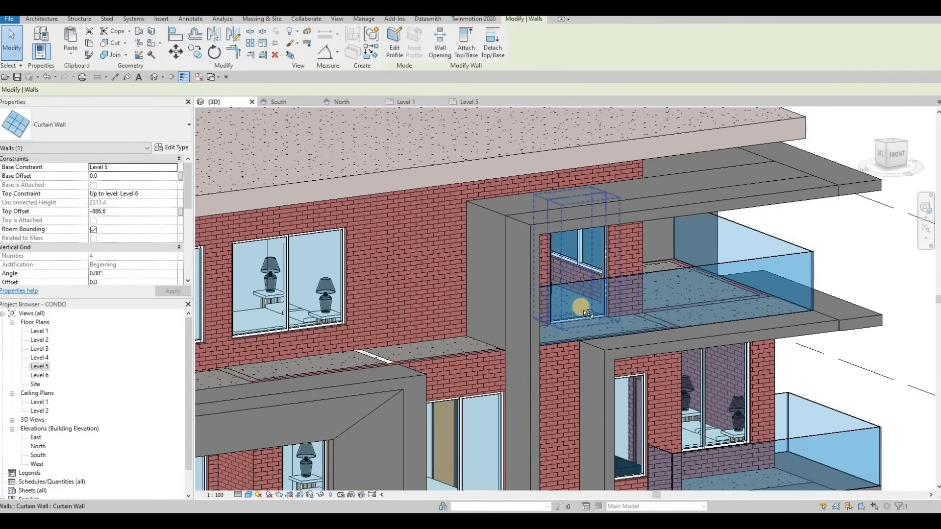
{"action": "middle_click_drag", "start_coordinate": [596, 343], "coordinate": [592, 370], "text": "shift"}
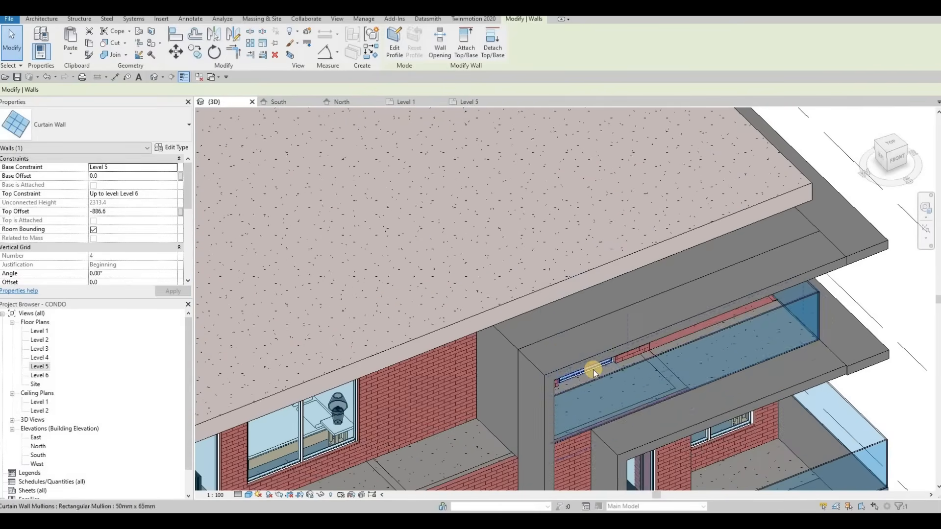
{"action": "key", "text": "Tab"}
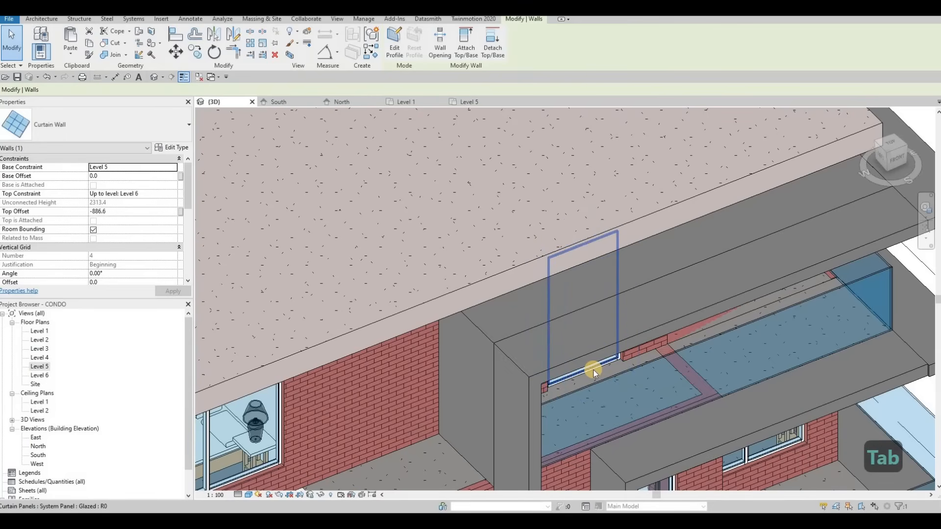
{"action": "key", "text": "Tab"}
{"action": "left_click", "coordinate": [594, 371]}
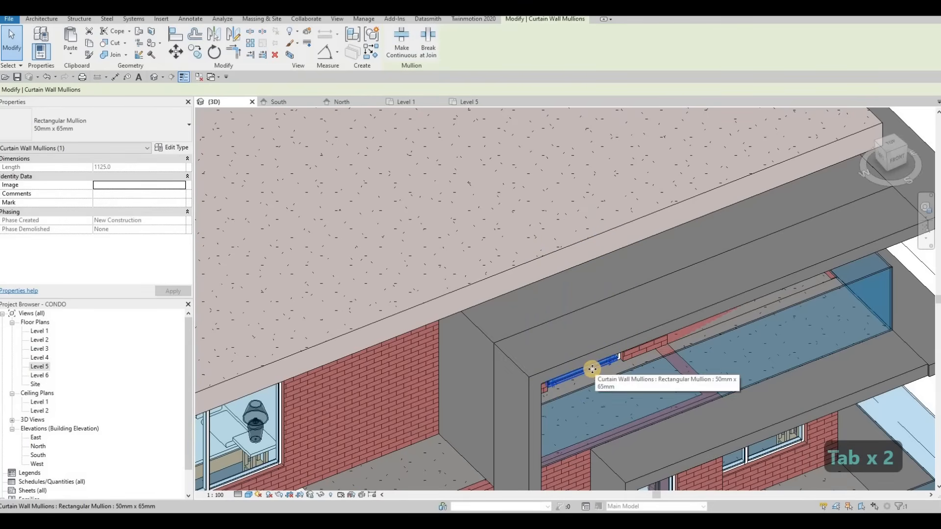
{"action": "key", "text": "Delete"}
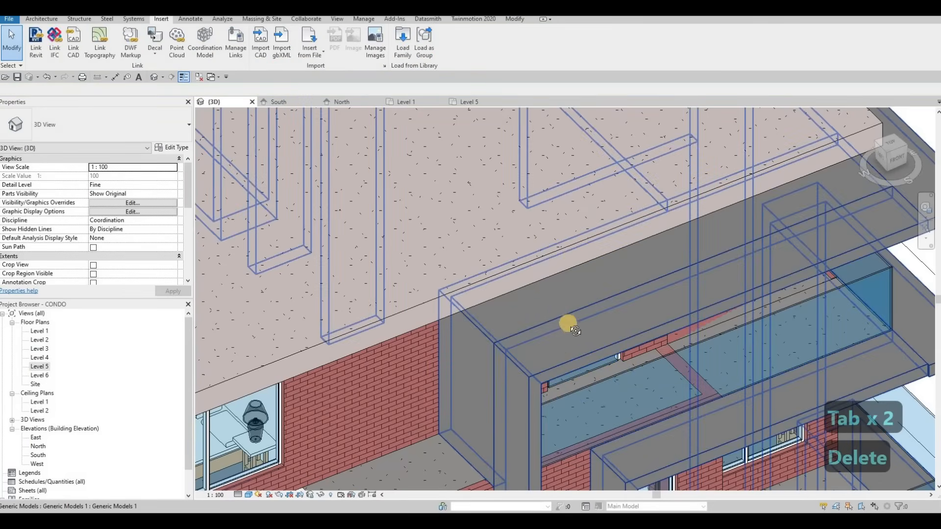
Change the glazed panel on the opposite Level 5 front corner balcony to the M_Door-Curtain-Wall-Single-Glass type.
{"action": "middle_click_drag", "start_coordinate": [567, 326], "coordinate": [557, 255], "text": "shift"}
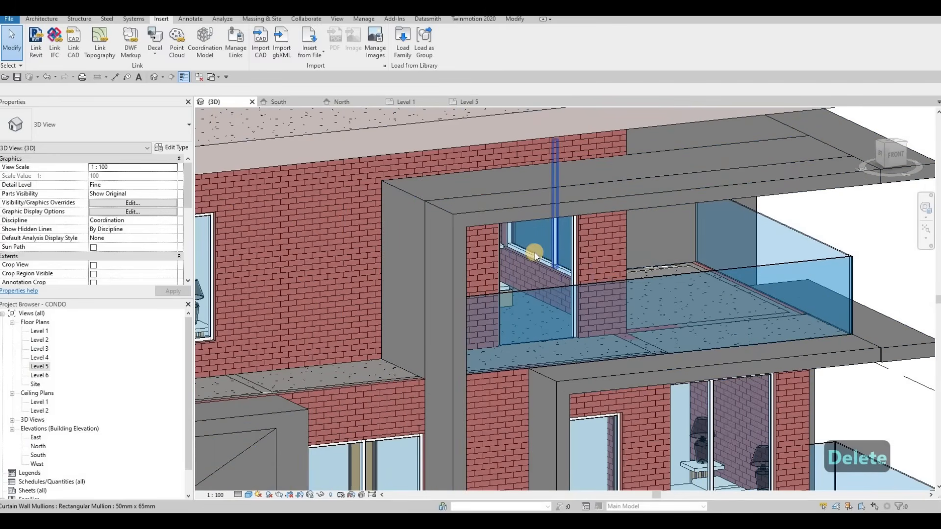
{"action": "key", "text": "Tab"}
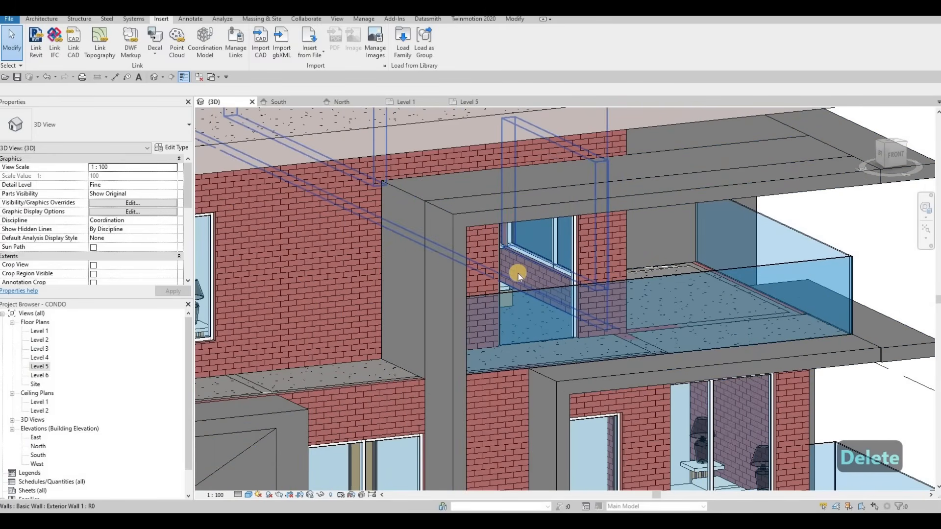
{"action": "key", "text": "Tab"}
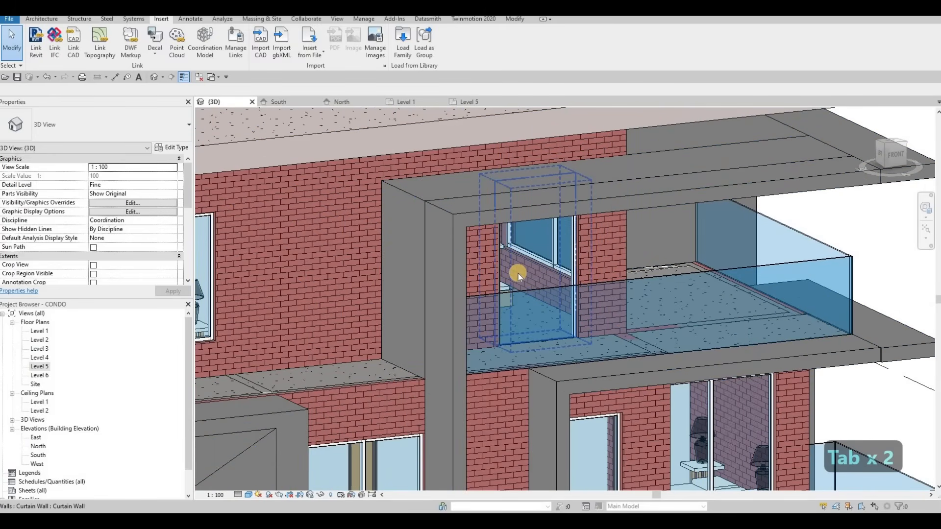
{"action": "key", "text": "Tab"}
{"action": "left_click", "coordinate": [115, 117]}
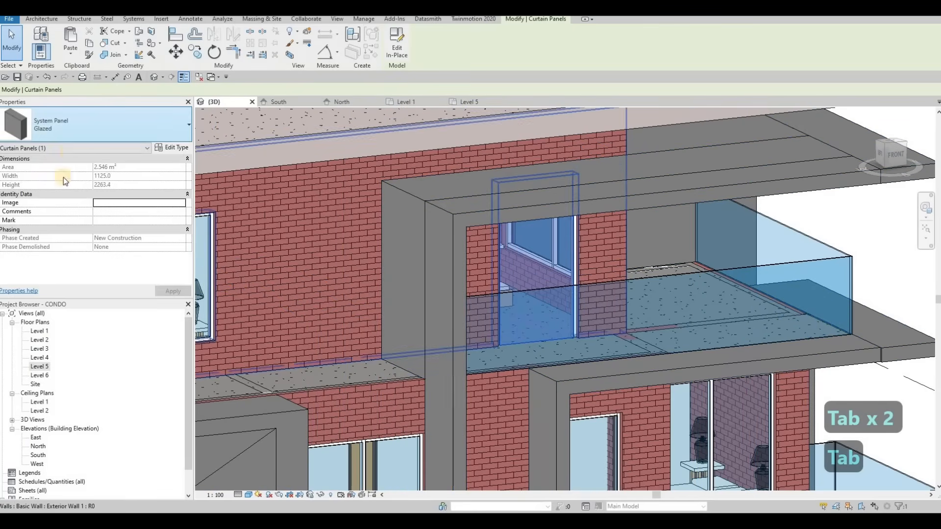
{"action": "left_click", "coordinate": [48, 262]}
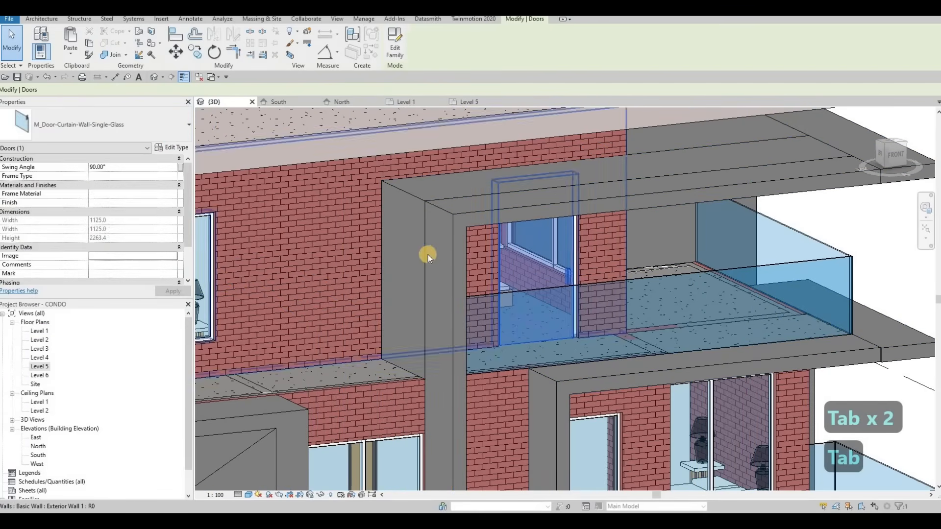
On the back-left Level 5 corner balcony, delete the window's bottom mullion and change its glazed panel to M_Door-Curtain-Wall-Single-Glass.
{"action": "scroll", "coordinate": [441, 264], "scroll_direction": "down", "scroll_amount": 5}
{"action": "scroll", "coordinate": [378, 294], "scroll_direction": "down", "scroll_amount": 2}
{"action": "middle_click_drag", "start_coordinate": [377, 289], "coordinate": [497, 275]}
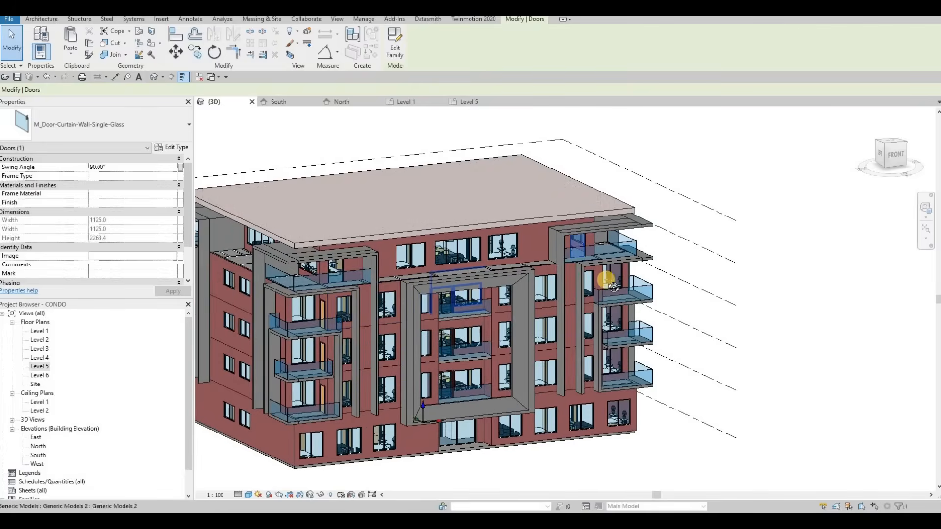
{"action": "middle_click_drag", "start_coordinate": [606, 277], "coordinate": [635, 306], "text": "shift"}
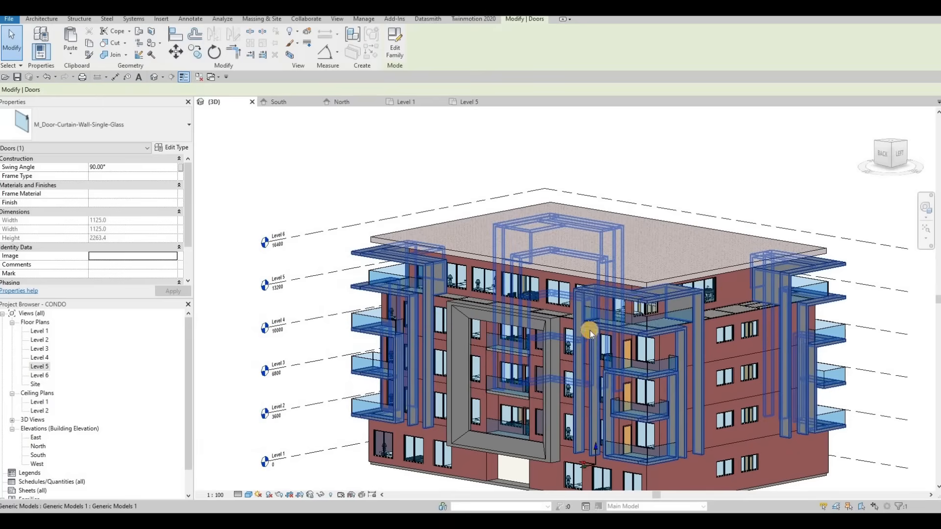
{"action": "scroll", "coordinate": [589, 333], "scroll_direction": "up", "scroll_amount": 6}
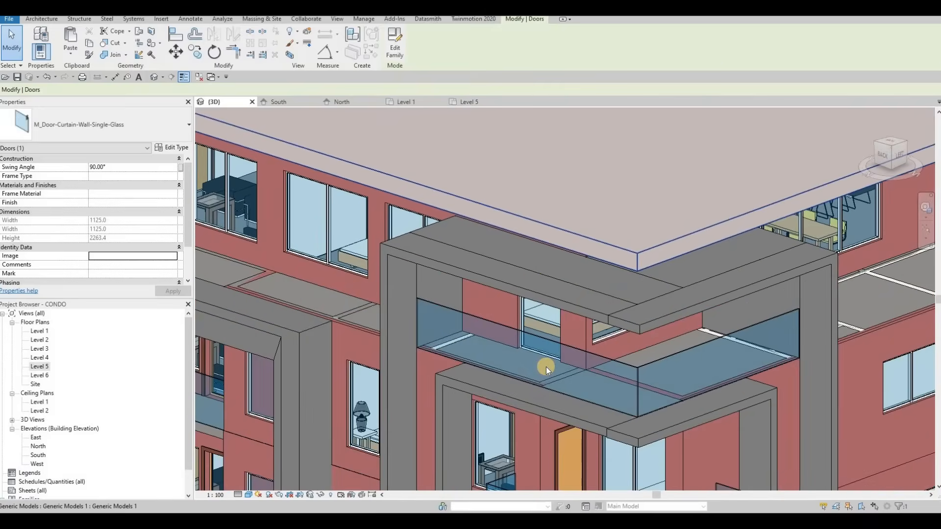
{"action": "scroll", "coordinate": [545, 366], "scroll_direction": "up", "scroll_amount": 3}
{"action": "key", "text": "Tab"}
{"action": "left_click", "coordinate": [534, 351]}
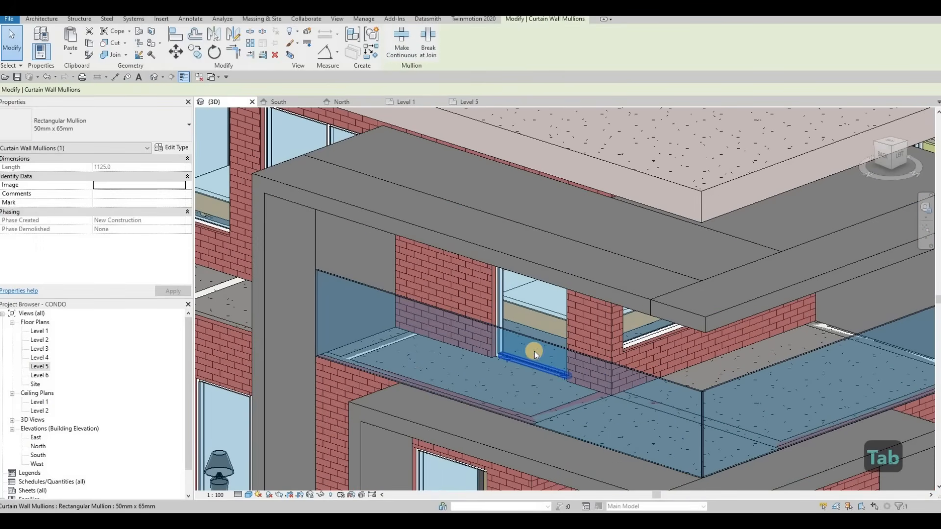
{"action": "key", "text": "Delete"}
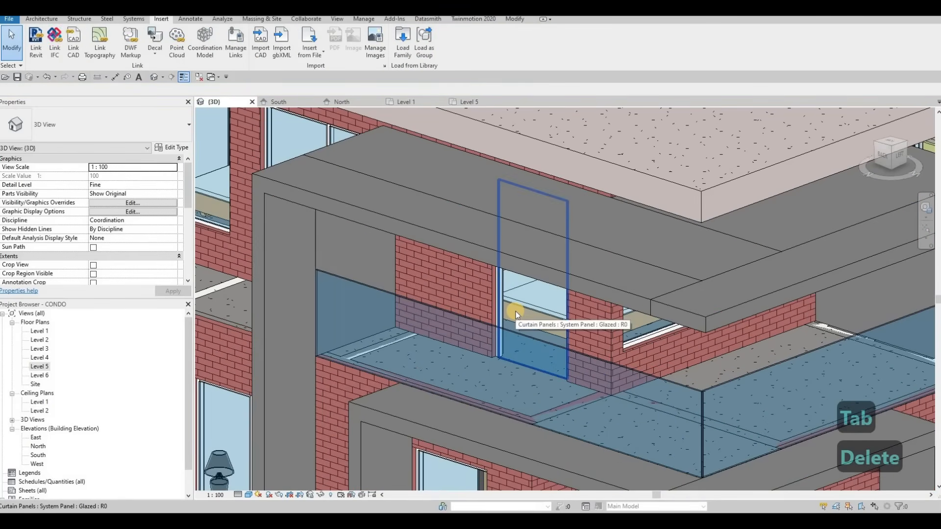
{"action": "left_click", "coordinate": [515, 311]}
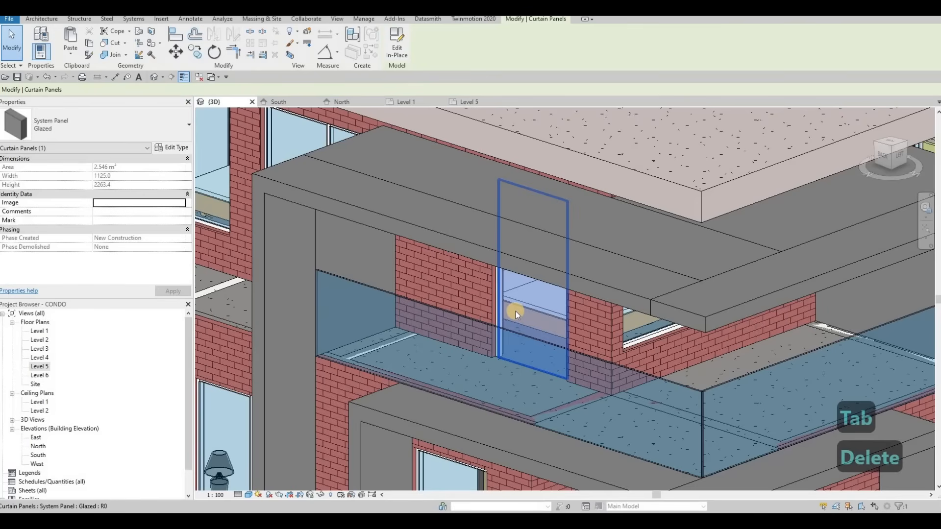
{"action": "left_click", "coordinate": [110, 120]}
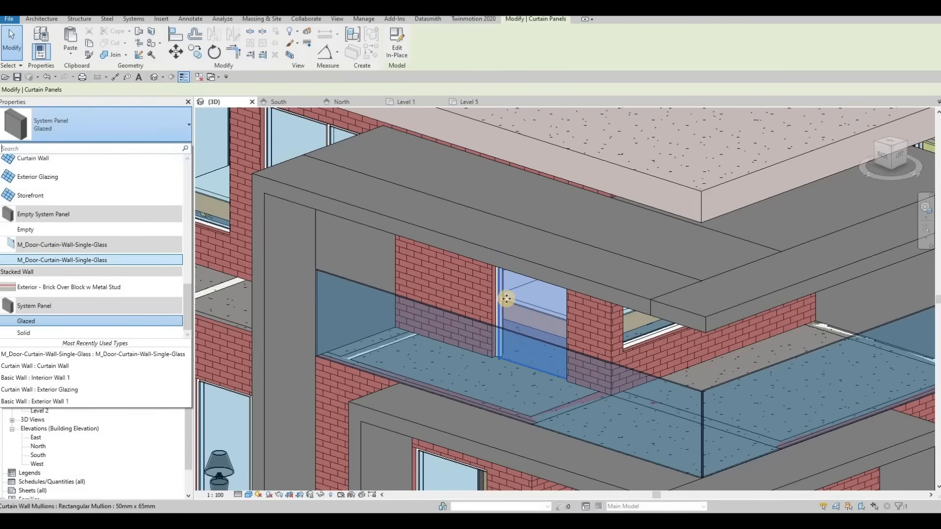
Delete the bottom mullion of the full-height curtain wall window on the back-right Level 5 corner balcony.
{"action": "scroll", "coordinate": [713, 307], "scroll_direction": "down", "scroll_amount": 5}
{"action": "middle_click_drag", "start_coordinate": [529, 250], "coordinate": [735, 294]}
{"action": "scroll", "coordinate": [501, 248], "scroll_direction": "down", "scroll_amount": 2}
{"action": "middle_click_drag", "start_coordinate": [525, 208], "coordinate": [504, 248], "text": "shift"}
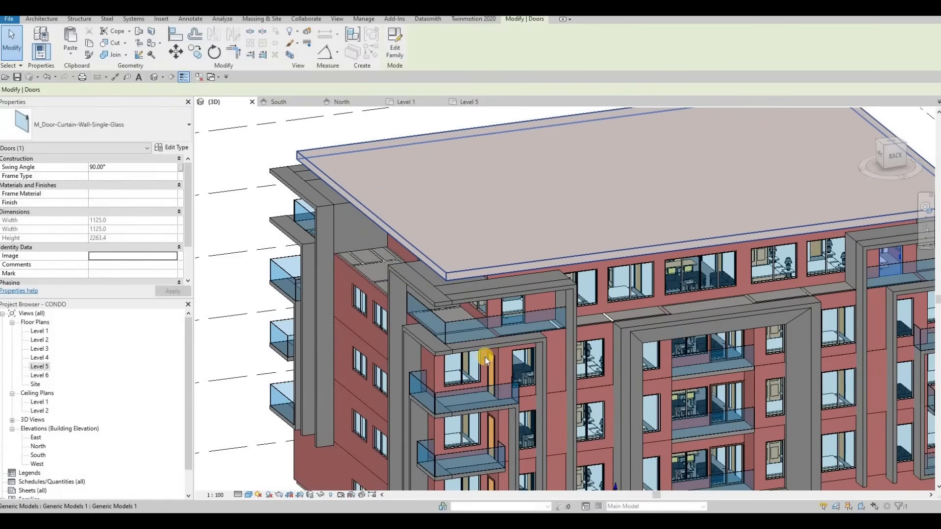
{"action": "scroll", "coordinate": [481, 365], "scroll_direction": "up", "scroll_amount": 5}
{"action": "key", "text": "Tab"}
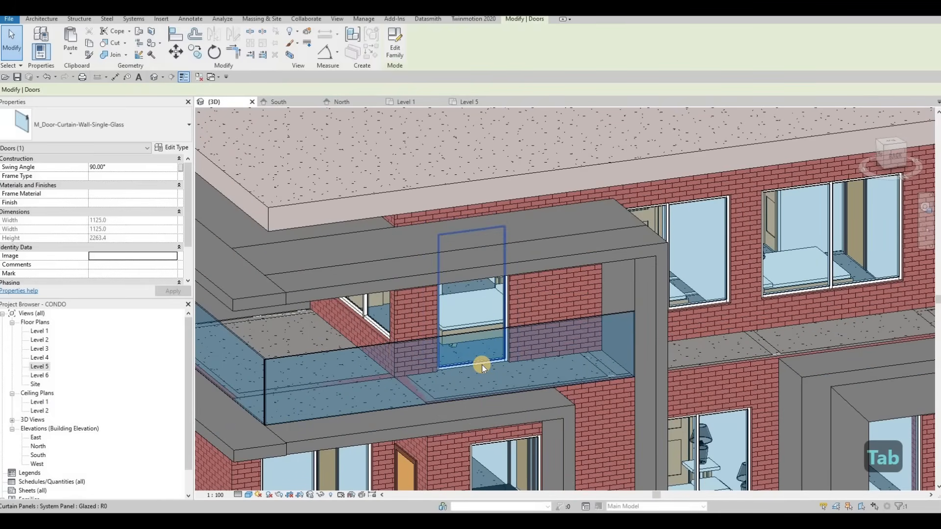
{"action": "key", "text": "Tab"}
{"action": "left_click", "coordinate": [481, 365]}
{"action": "key", "text": "Delete"}
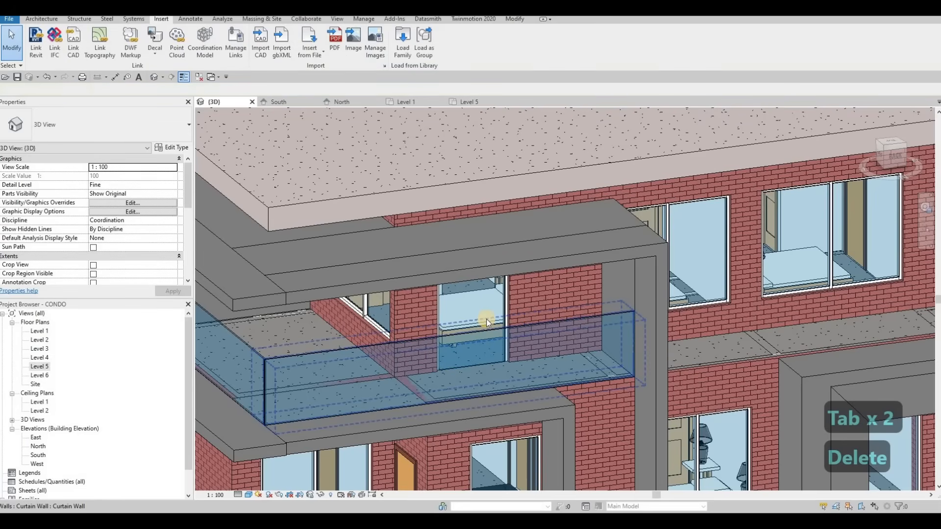
Change the glazed panel on the back-right Level 5 corner balcony to the M_Door-Curtain-Wall-Single-Glass type.
{"action": "key", "text": "Tab"}
{"action": "key", "text": "Tab"}
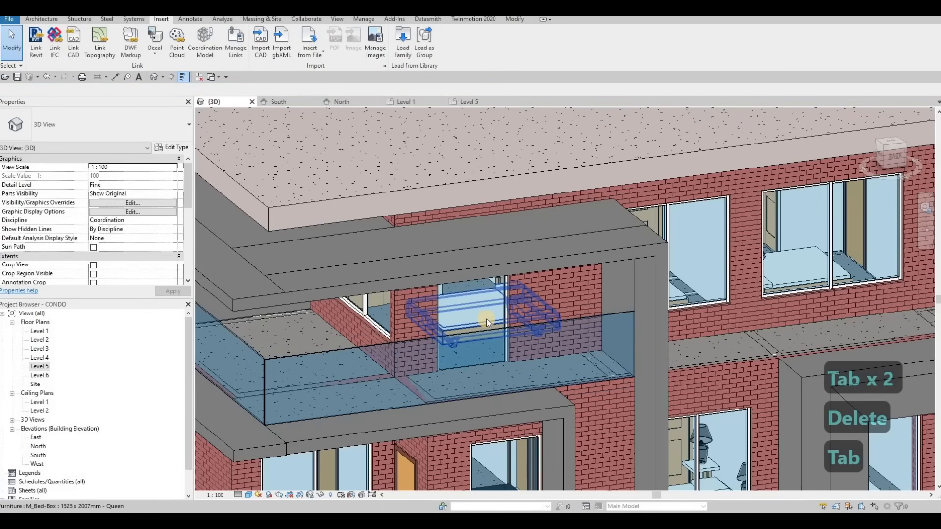
{"action": "key", "text": "Tab"}
{"action": "key", "text": "Tab"}
{"action": "key", "text": "Tab"}
{"action": "key", "text": "Tab"}
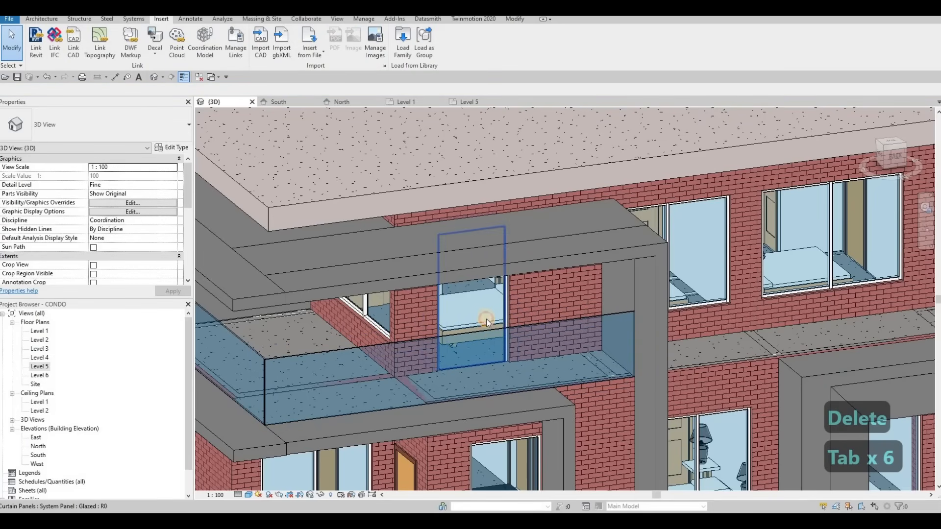
{"action": "left_click", "coordinate": [486, 319]}
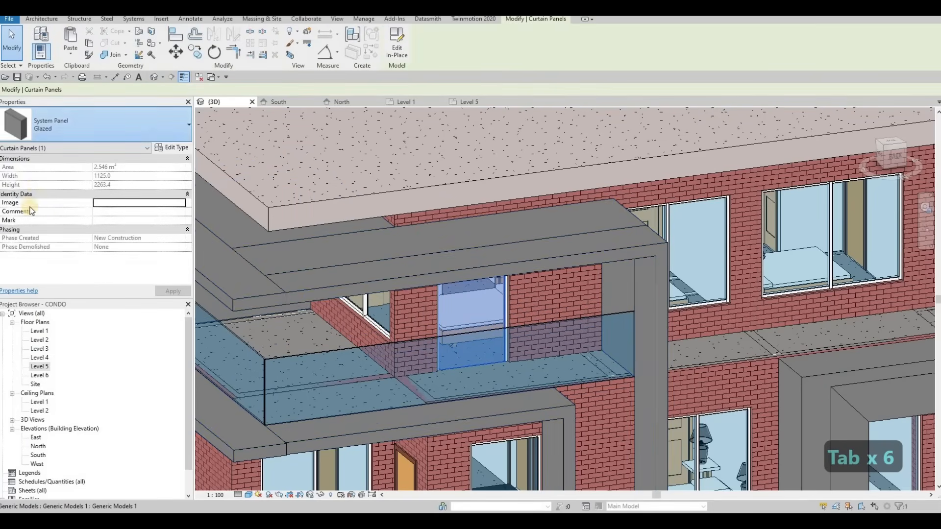
{"action": "left_click", "coordinate": [87, 118]}
{"action": "left_click", "coordinate": [35, 260]}
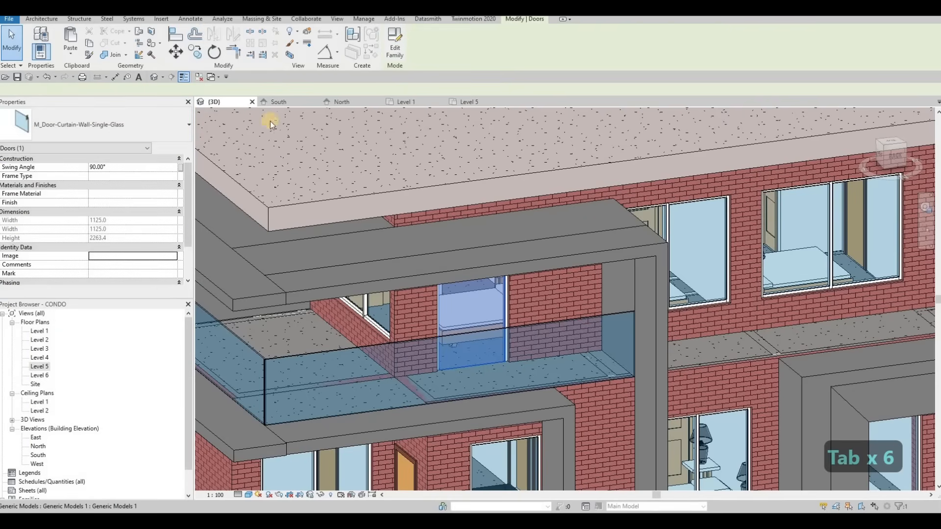
Open the Level 5 floor plan and examine the swing directions of the corner balcony doors.
{"action": "left_click", "coordinate": [473, 101]}
{"action": "scroll", "coordinate": [671, 306], "scroll_direction": "down", "scroll_amount": 5}
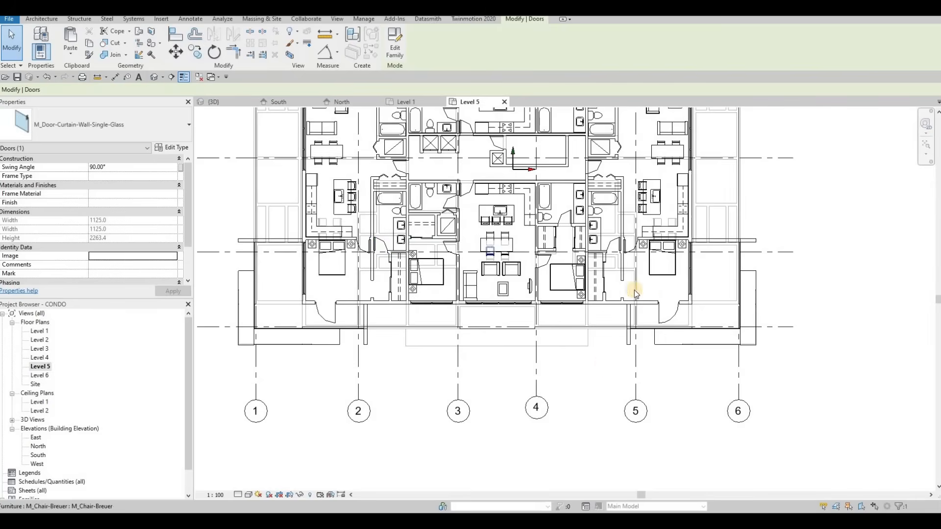
{"action": "scroll", "coordinate": [608, 231], "scroll_direction": "up", "scroll_amount": 4}
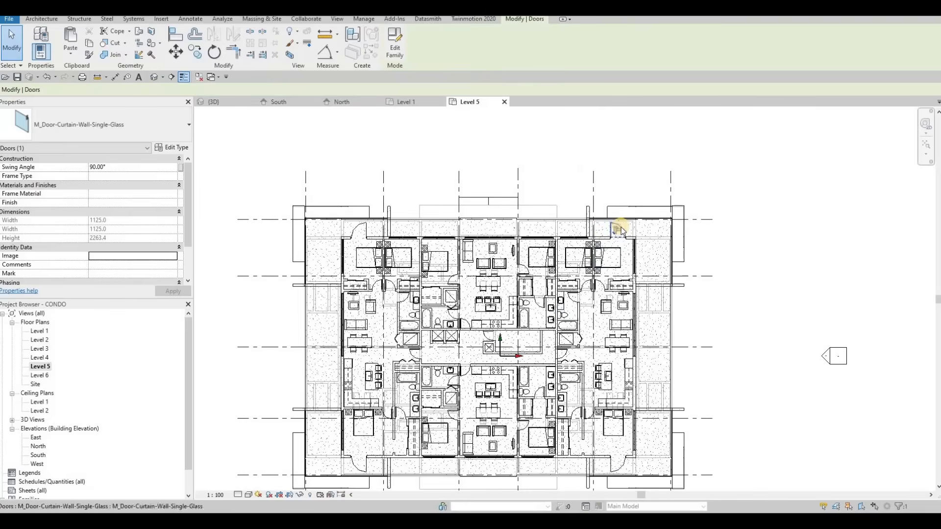
{"action": "middle_click_drag", "start_coordinate": [252, 226], "coordinate": [594, 252]}
{"action": "scroll", "coordinate": [435, 253], "scroll_direction": "up", "scroll_amount": 1}
{"action": "scroll", "coordinate": [427, 194], "scroll_direction": "down", "scroll_amount": 4}
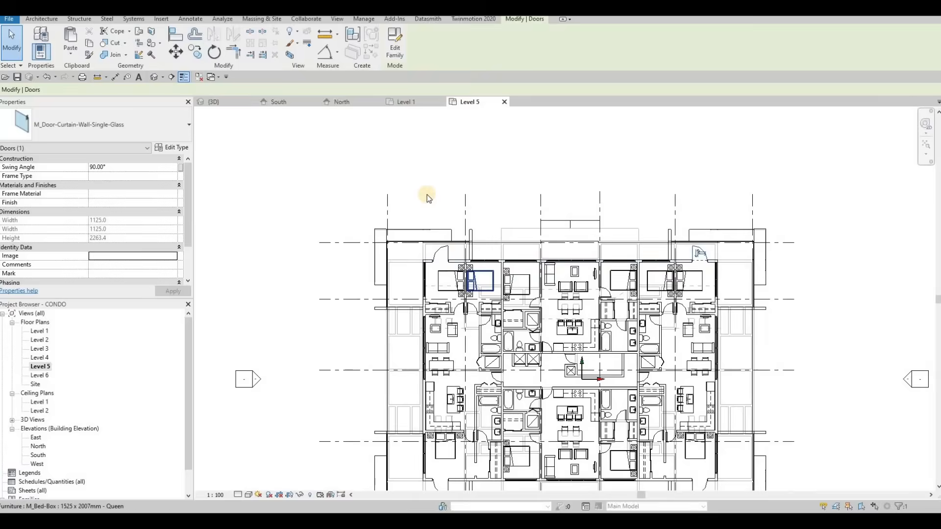
{"action": "scroll", "coordinate": [446, 209], "scroll_direction": "up", "scroll_amount": 4}
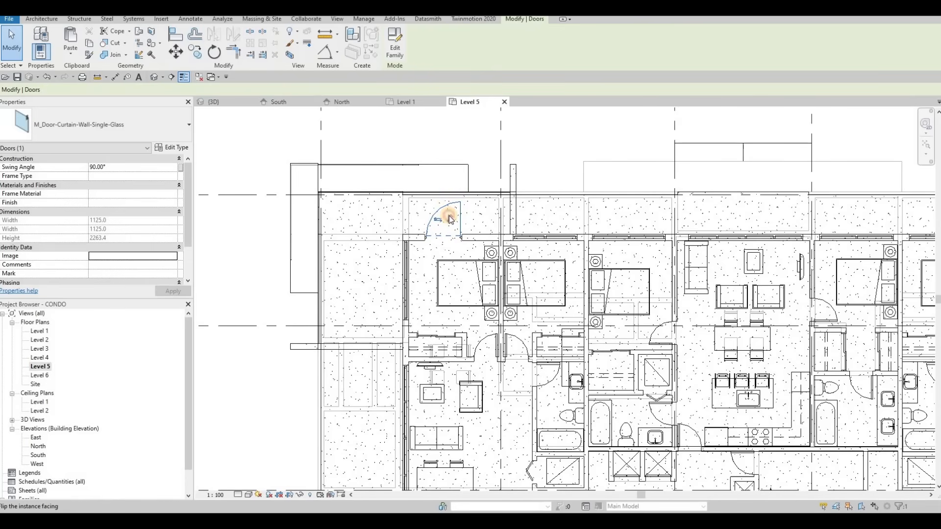
Try flipping the facing of the north balcony's glass door between grids 1 and 2.
{"action": "left_click", "coordinate": [438, 260]}
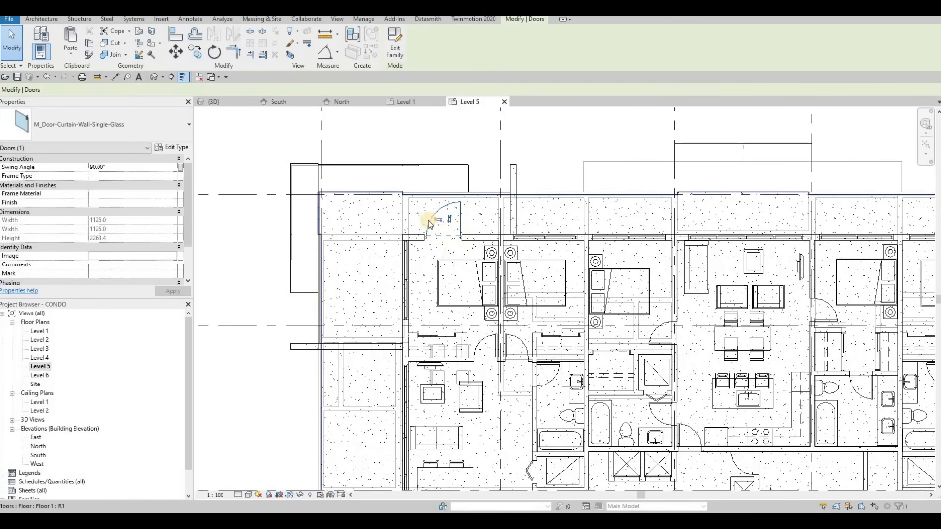
{"action": "scroll", "coordinate": [426, 216], "scroll_direction": "down", "scroll_amount": 4}
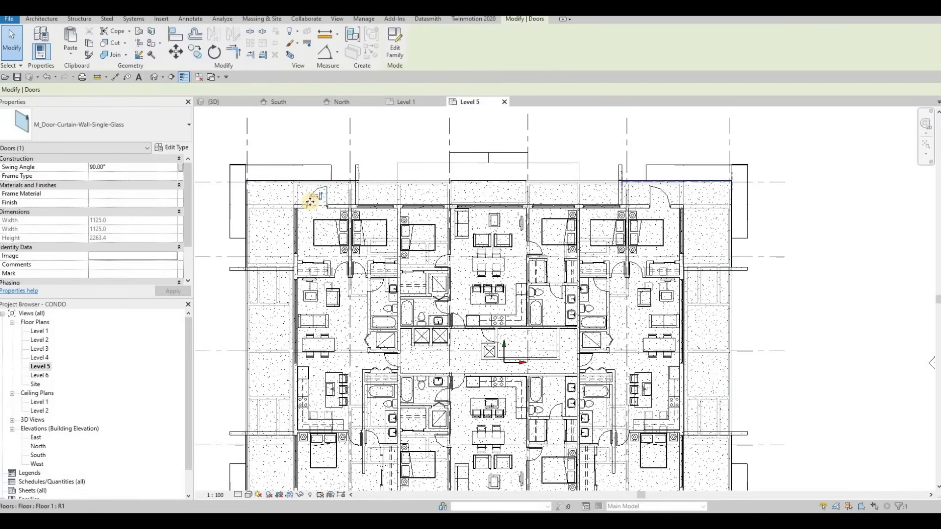
{"action": "left_click", "coordinate": [314, 199]}
{"action": "key", "text": "Escape"}
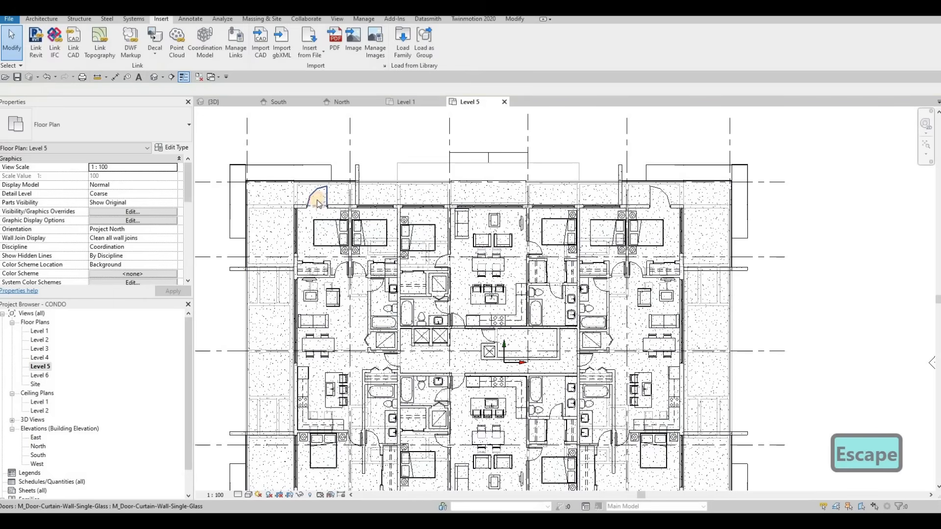
{"action": "left_click", "coordinate": [315, 199]}
{"action": "left_click", "coordinate": [329, 199]}
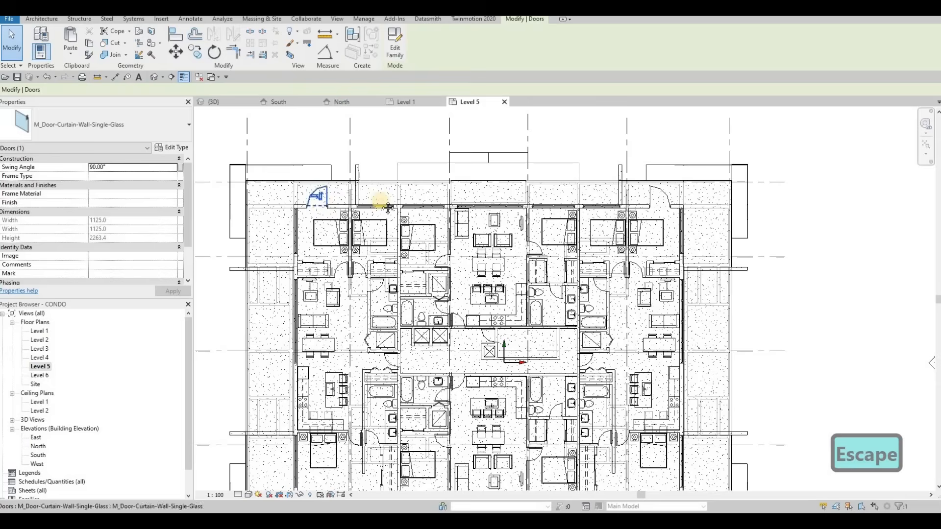
{"action": "scroll", "coordinate": [474, 209], "scroll_direction": "down", "scroll_amount": 2}
{"action": "middle_click_drag", "start_coordinate": [411, 210], "coordinate": [376, 198]}
{"action": "scroll", "coordinate": [412, 194], "scroll_direction": "up", "scroll_amount": 3}
{"action": "scroll", "coordinate": [378, 198], "scroll_direction": "down", "scroll_amount": 1}
{"action": "middle_click_drag", "start_coordinate": [321, 233], "coordinate": [397, 212]}
{"action": "scroll", "coordinate": [397, 212], "scroll_direction": "down", "scroll_amount": 3}
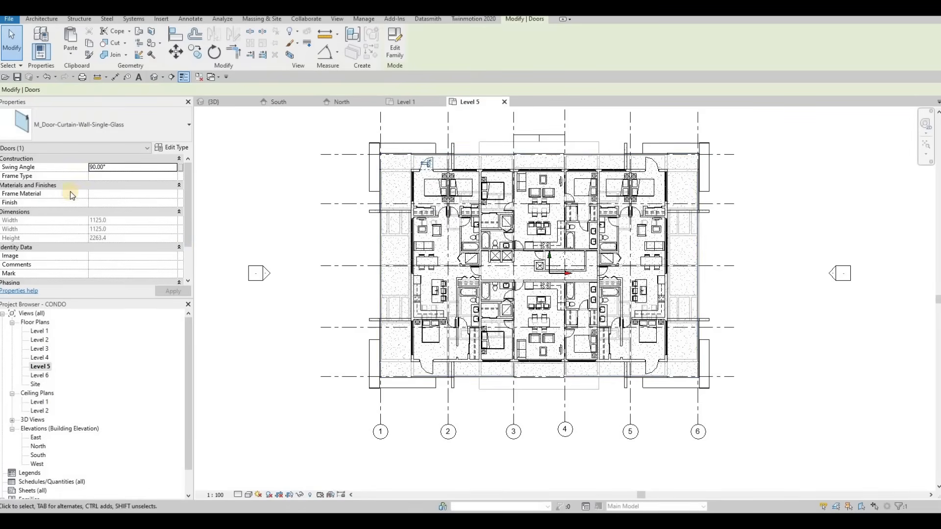
Set the underlay range base level of the Level 5 floor plan to None.
{"action": "key", "text": "Escape"}
{"action": "key", "text": "Escape"}
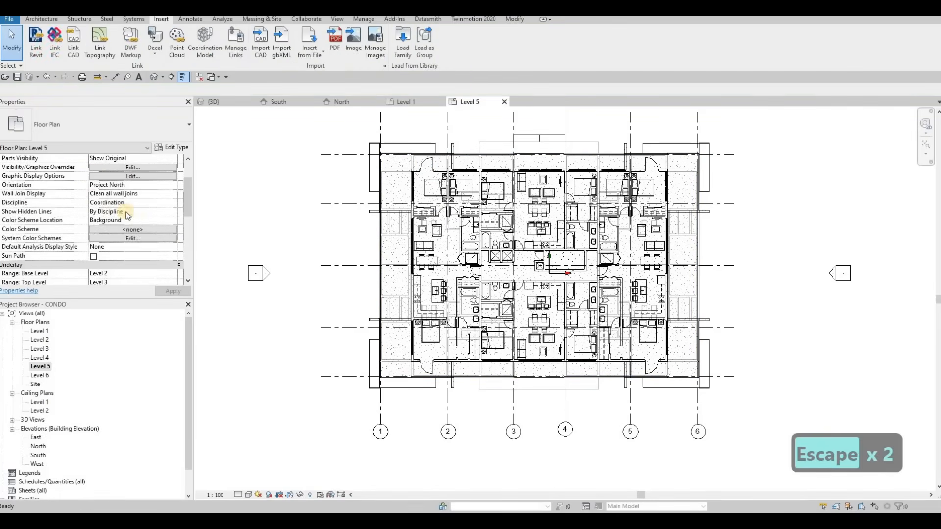
{"action": "scroll", "coordinate": [146, 217], "scroll_direction": "up", "scroll_amount": 3}
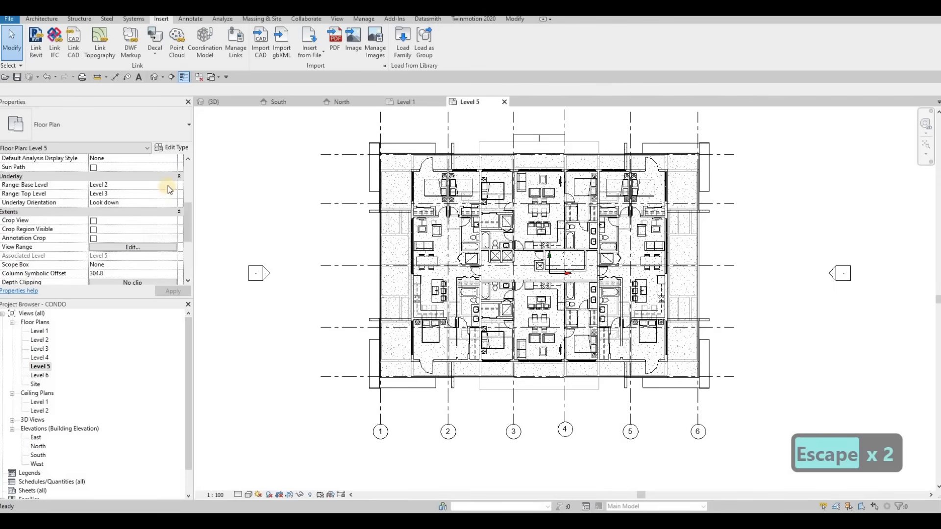
{"action": "left_click", "coordinate": [172, 184]}
{"action": "left_click", "coordinate": [172, 184]}
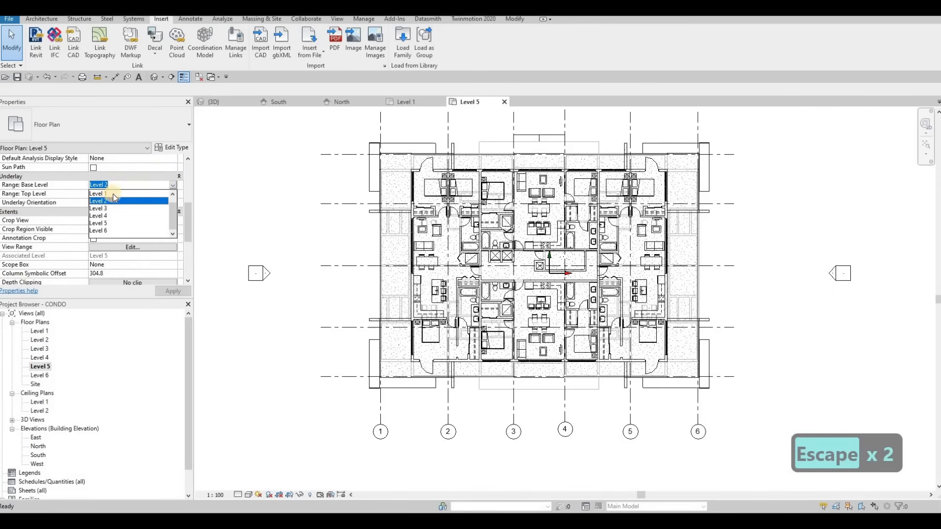
{"action": "left_click", "coordinate": [107, 194]}
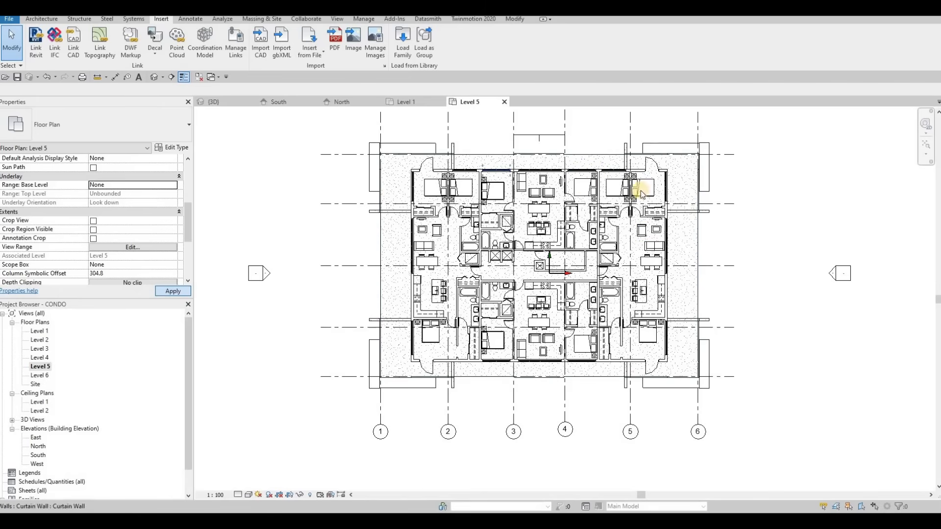
{"action": "key", "text": "Escape"}
{"action": "key", "text": "Escape"}
Delete the two stray thin detail lines outside the north side of the plan between grids 3 and 4.
{"action": "middle_click_drag", "start_coordinate": [520, 139], "coordinate": [486, 197]}
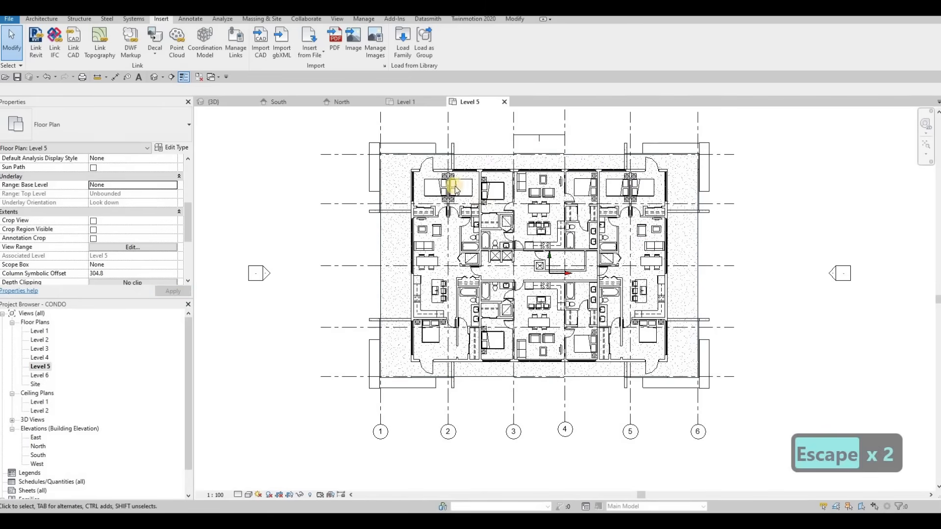
{"action": "left_click_drag", "start_coordinate": [455, 184], "coordinate": [537, 206]}
{"action": "key", "text": "Escape"}
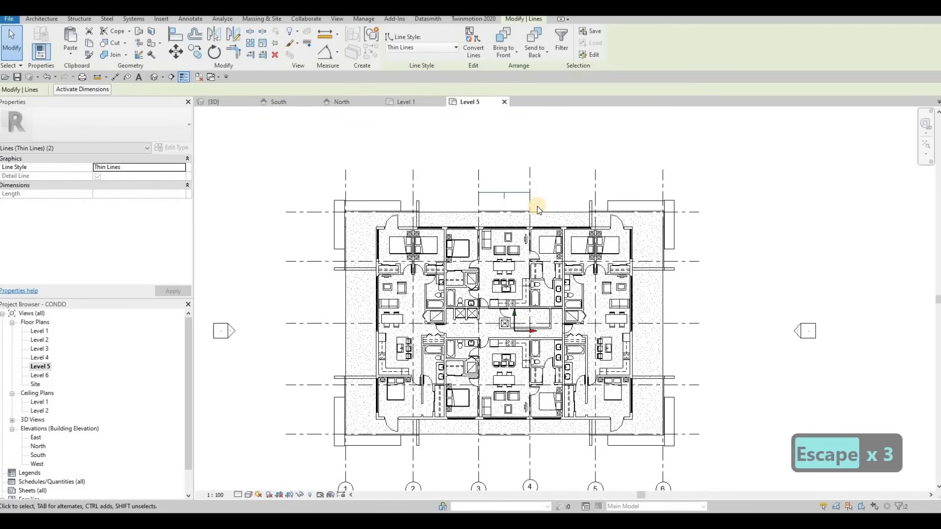
{"action": "key", "text": "Delete"}
{"action": "key", "text": "Escape"}
{"action": "key", "text": "Escape"}
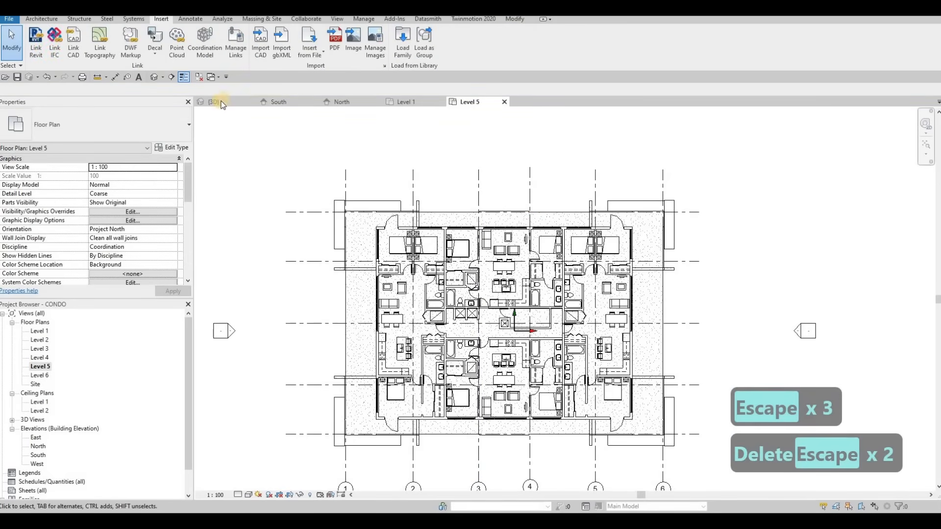
Switch from the Level 5 floor plan to the 3D view and examine the facade around the corner balconies.
{"action": "scroll", "coordinate": [617, 201], "scroll_direction": "up", "scroll_amount": 6}
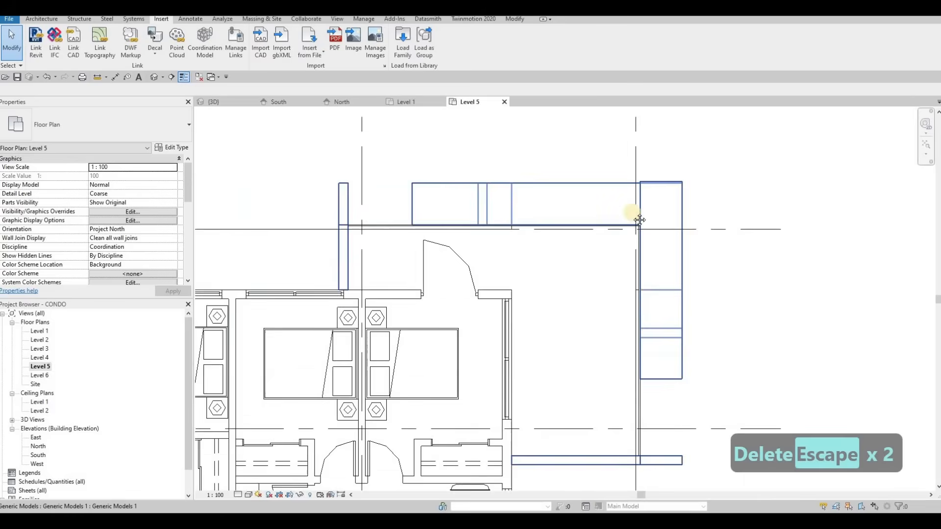
{"action": "scroll", "coordinate": [217, 107], "scroll_direction": "up", "scroll_amount": 2}
{"action": "left_click", "coordinate": [214, 102]}
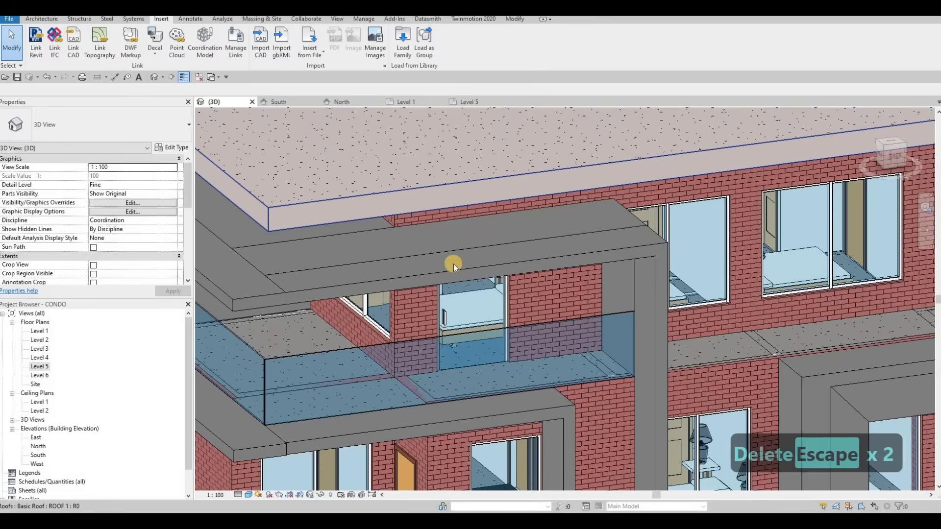
{"action": "middle_click_drag", "start_coordinate": [451, 263], "coordinate": [585, 310], "text": "shift"}
{"action": "key", "text": "Escape"}
{"action": "scroll", "coordinate": [585, 309], "scroll_direction": "down", "scroll_amount": 5}
{"action": "middle_click_drag", "start_coordinate": [622, 250], "coordinate": [569, 270], "text": "shift"}
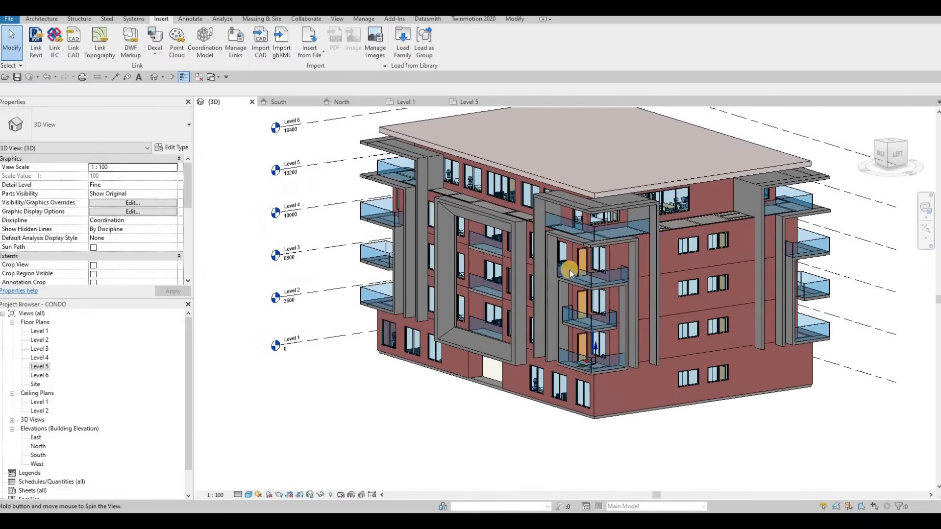
Review the door types available for the Level 4 corner balcony's single flush door without changing it.
{"action": "scroll", "coordinate": [581, 272], "scroll_direction": "up", "scroll_amount": 6}
{"action": "left_click", "coordinate": [578, 273]}
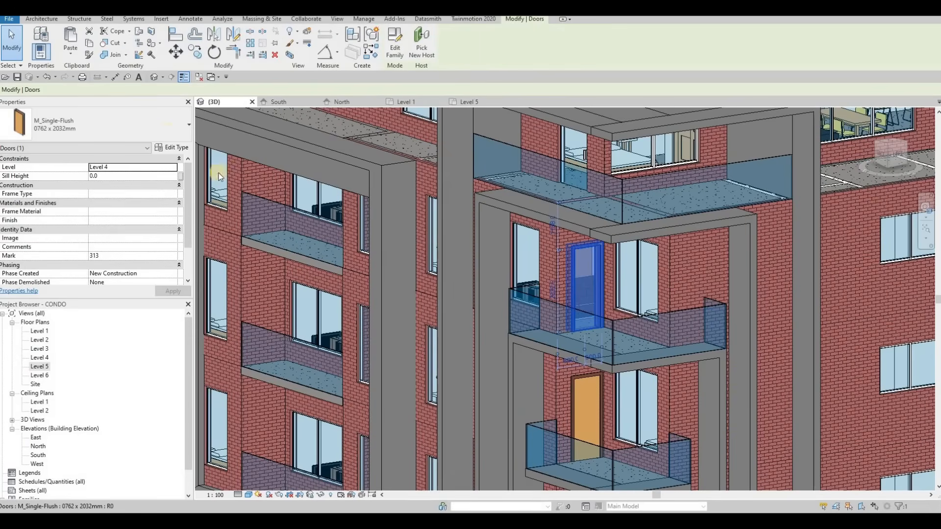
{"action": "left_click", "coordinate": [154, 125]}
{"action": "scroll", "coordinate": [116, 213], "scroll_direction": "up", "scroll_amount": 6}
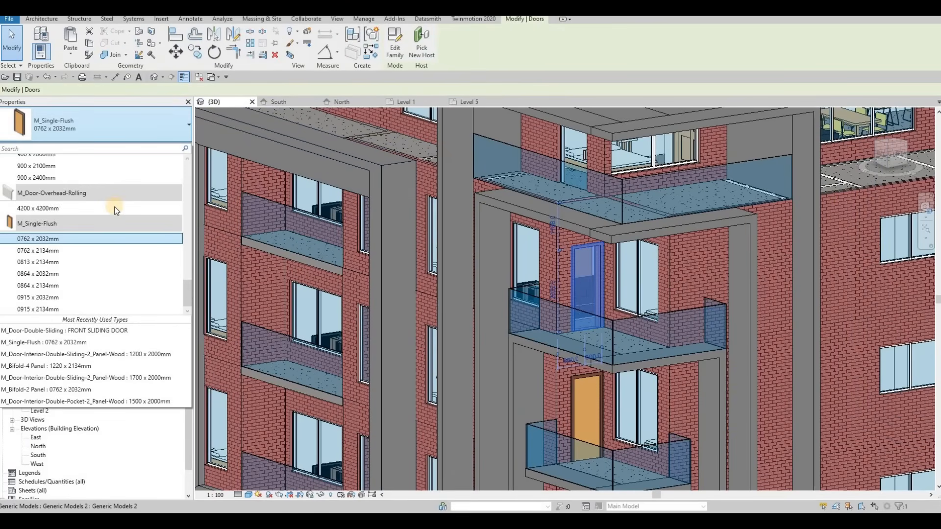
{"action": "left_click", "coordinate": [116, 212]}
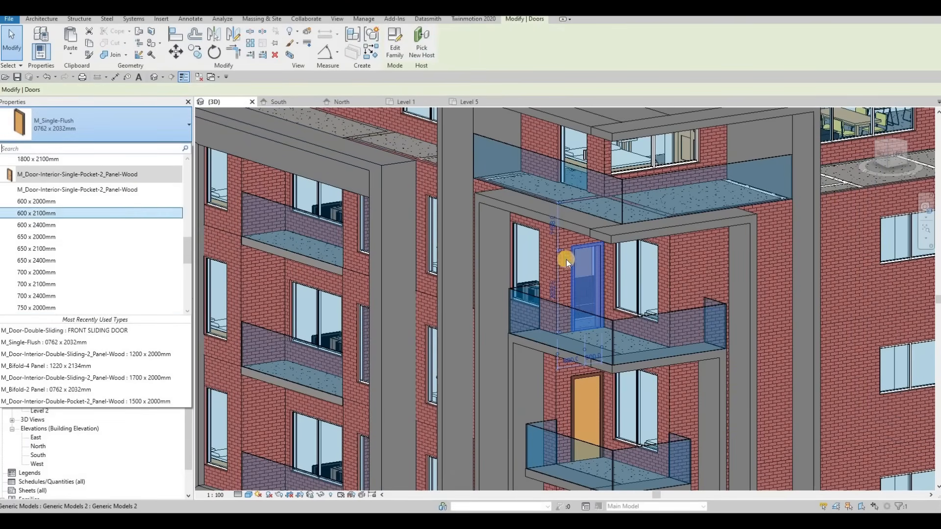
{"action": "key", "text": "Escape"}
{"action": "key", "text": "Escape"}
{"action": "key", "text": "Escape"}
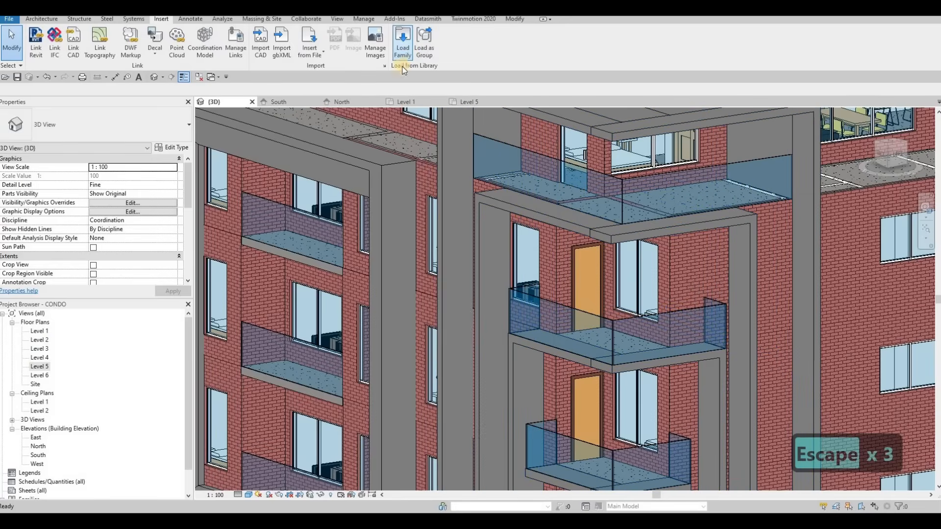
Preview door families in the Commercial doors folder and choose M_Door-Passage-Single-One_Lite for loading.
{"action": "left_click", "coordinate": [403, 53]}
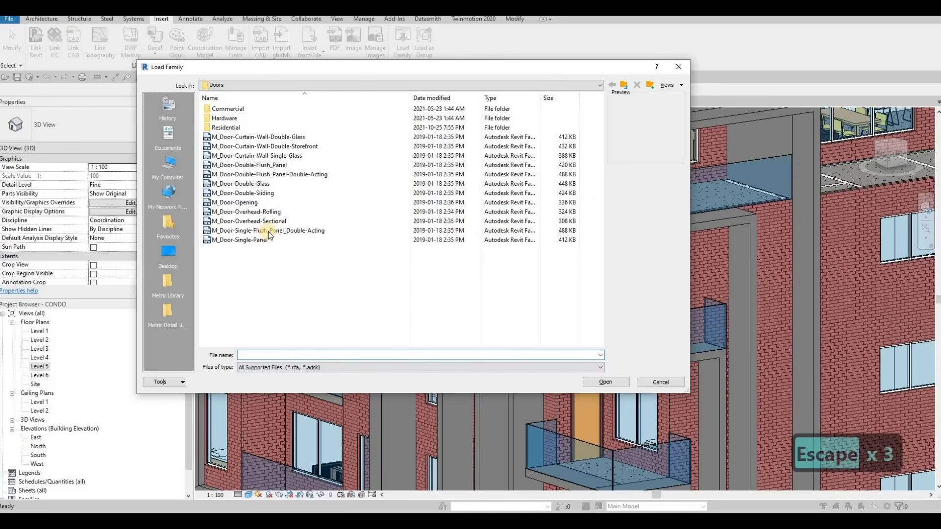
{"action": "left_click", "coordinate": [232, 110]}
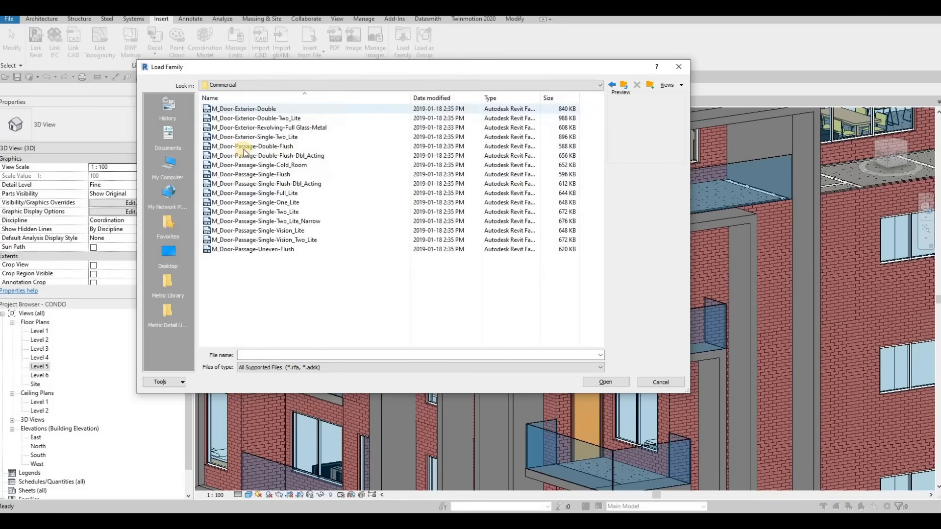
{"action": "left_click", "coordinate": [243, 146]}
{"action": "left_click", "coordinate": [243, 118]}
{"action": "left_click", "coordinate": [243, 146]}
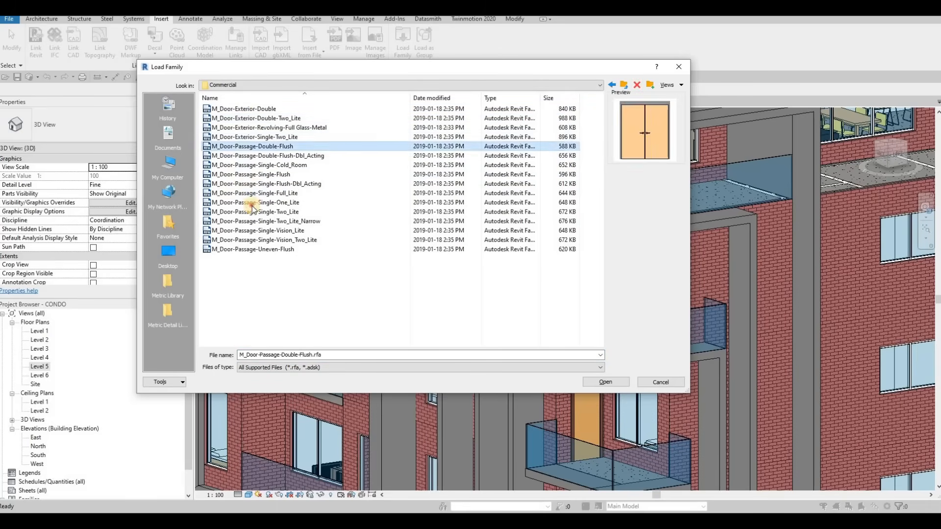
{"action": "left_click", "coordinate": [243, 181]}
{"action": "left_click", "coordinate": [253, 202]}
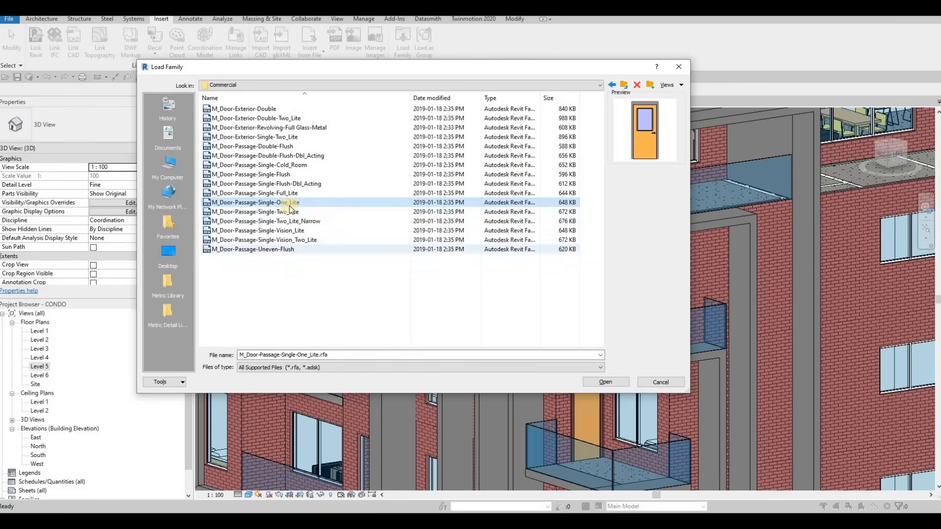
{"action": "left_click", "coordinate": [254, 212]}
{"action": "left_click", "coordinate": [275, 239]}
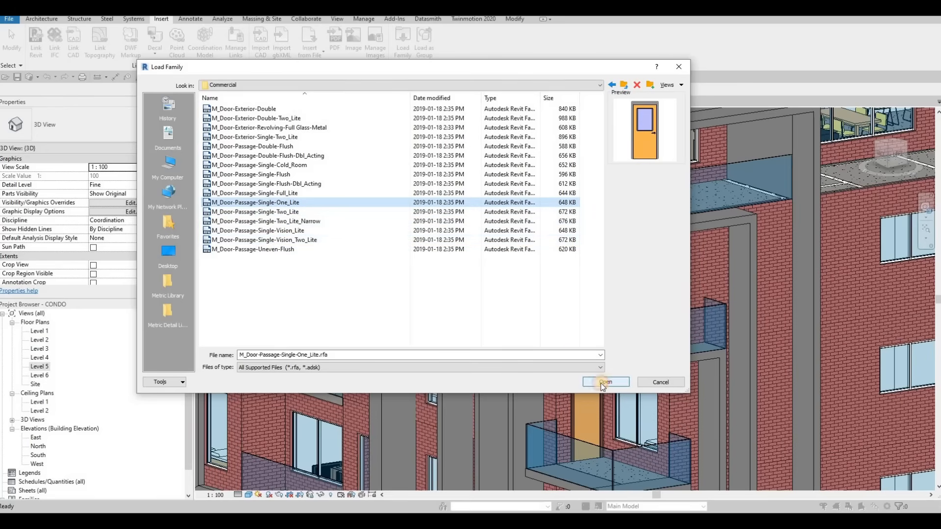
{"action": "left_click", "coordinate": [602, 382]}
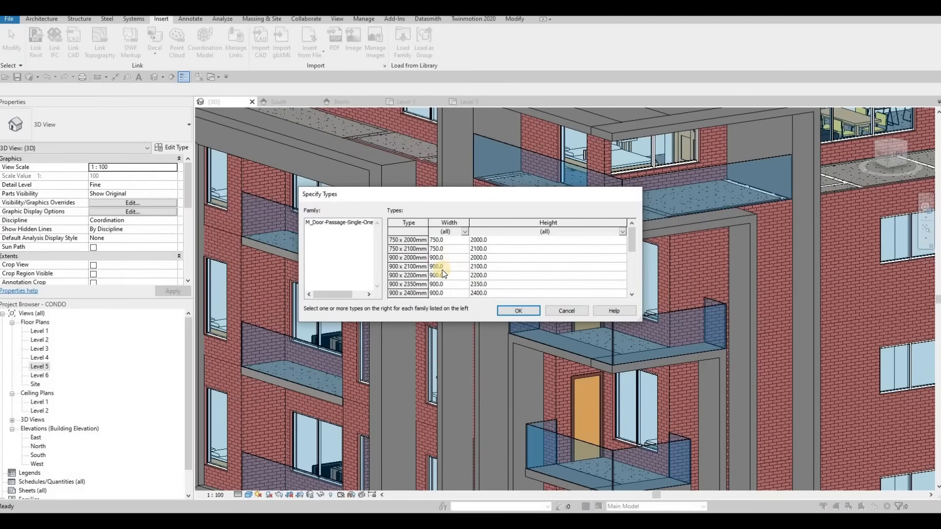
Load the 750 x 2000mm, 900 x 2000mm and 1050 x 2000mm types of the M_Door-Passage-Single-One_Lite family.
{"action": "scroll", "coordinate": [439, 275], "scroll_direction": "down", "scroll_amount": 5}
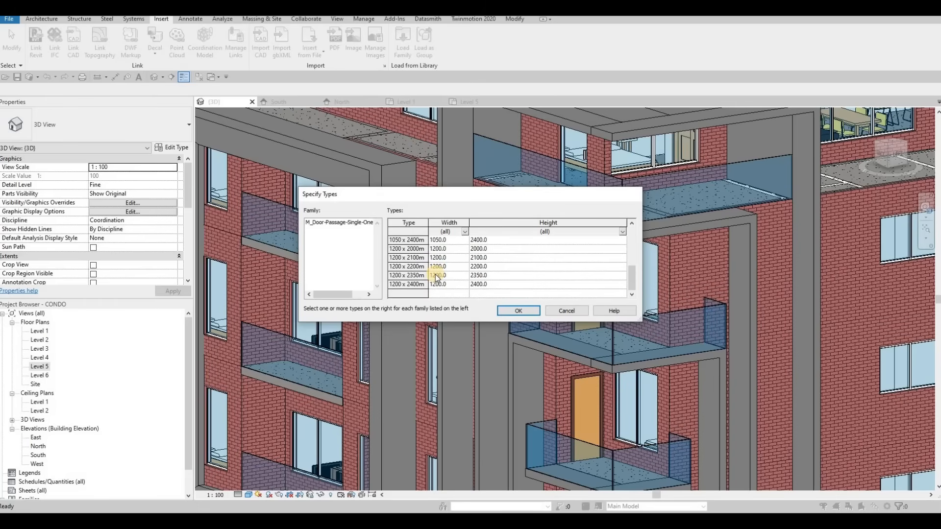
{"action": "scroll", "coordinate": [437, 278], "scroll_direction": "up", "scroll_amount": 2}
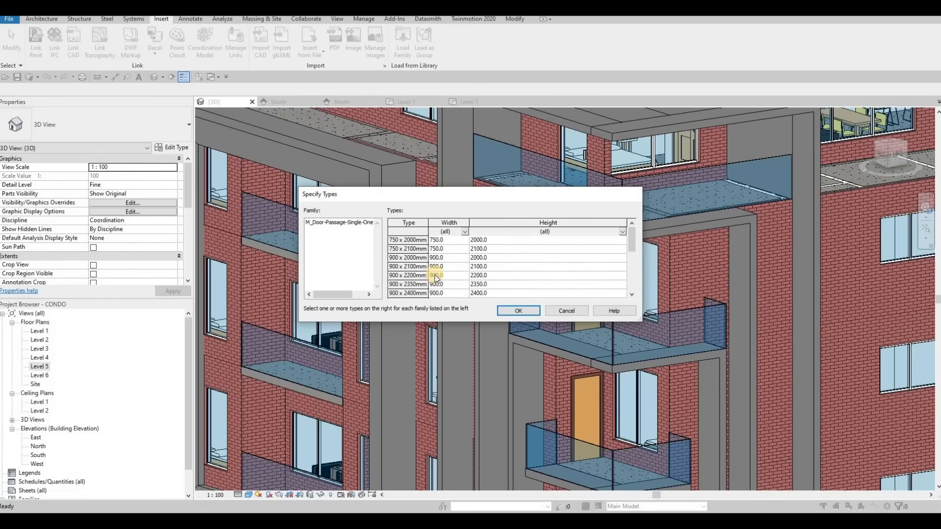
{"action": "left_click", "coordinate": [422, 240]}
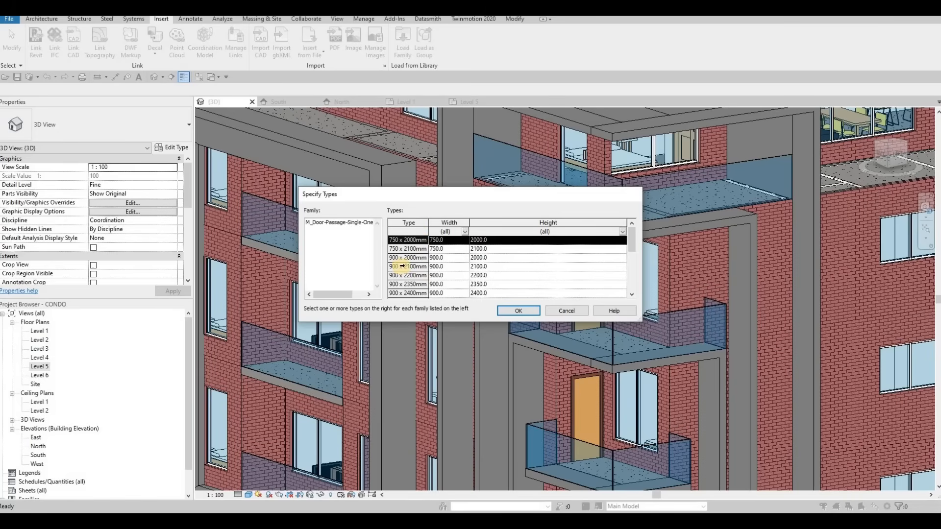
{"action": "left_click", "coordinate": [415, 258], "text": "ctrl"}
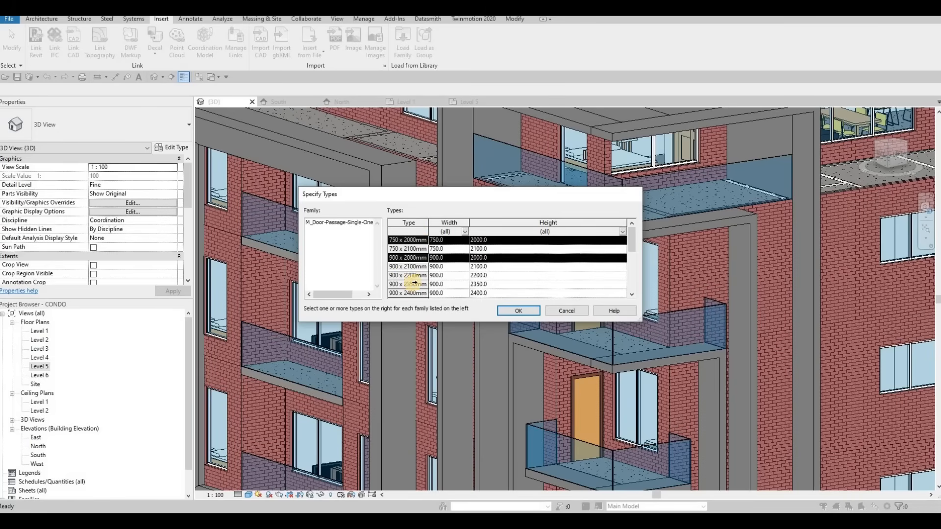
{"action": "scroll", "coordinate": [415, 290], "scroll_direction": "down", "scroll_amount": 2}
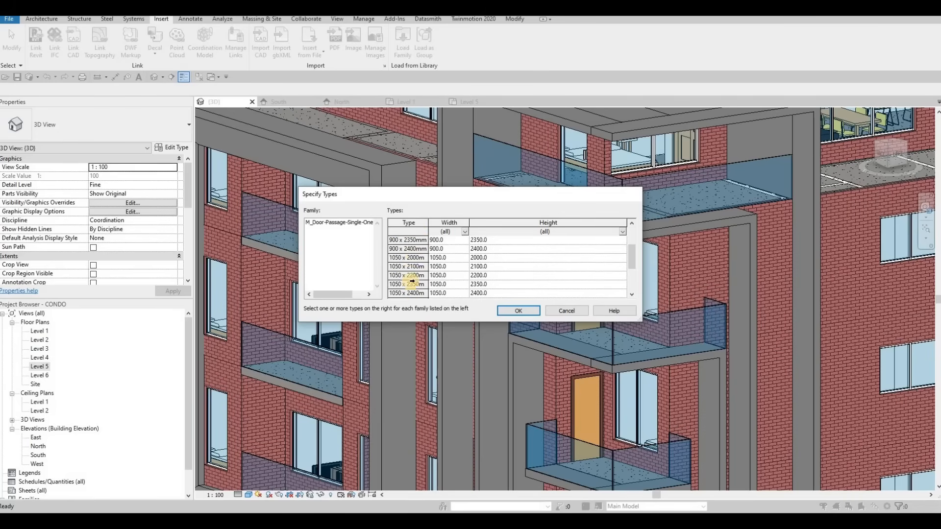
{"action": "left_click", "coordinate": [425, 260], "text": "ctrl"}
{"action": "scroll", "coordinate": [421, 280], "scroll_direction": "up", "scroll_amount": 2}
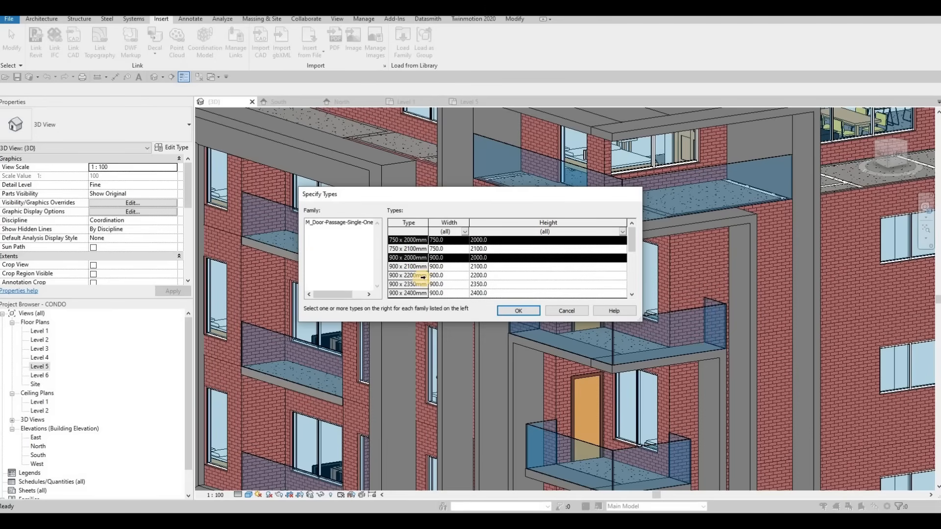
{"action": "scroll", "coordinate": [427, 283], "scroll_direction": "down", "scroll_amount": 2}
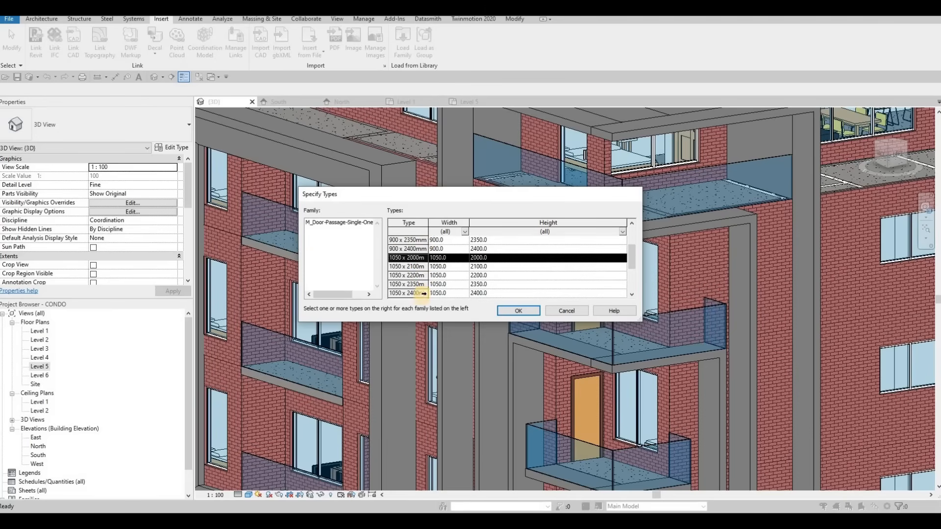
{"action": "scroll", "coordinate": [423, 294], "scroll_direction": "down", "scroll_amount": 2}
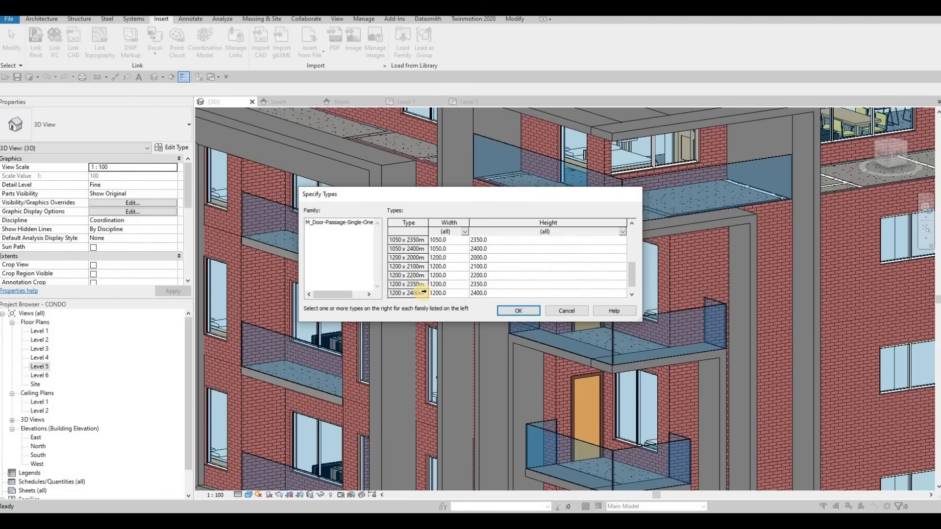
{"action": "left_click", "coordinate": [528, 310]}
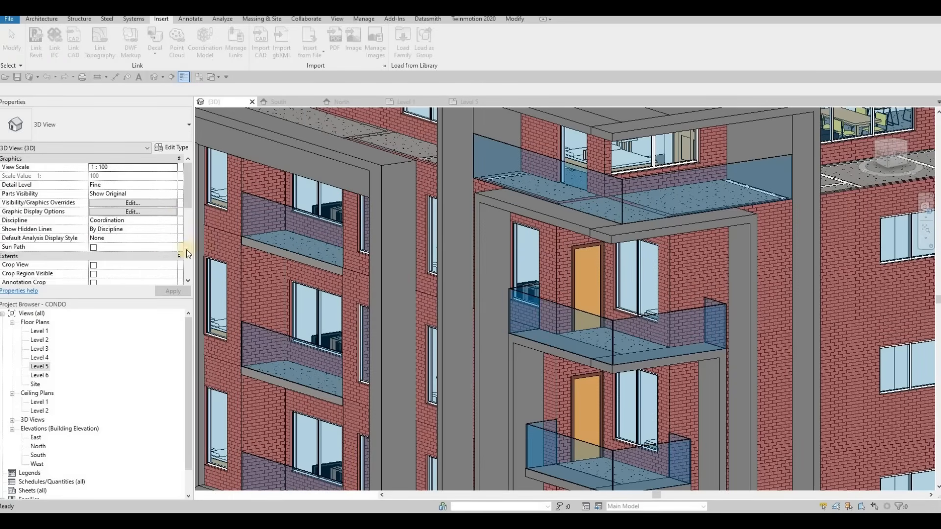
Change all M_Single-Flush 0762 x 2032mm doors in the project to M_Door-Passage-Single-One_Lite 750 x 2000mm.
{"action": "right_click", "coordinate": [583, 284]}
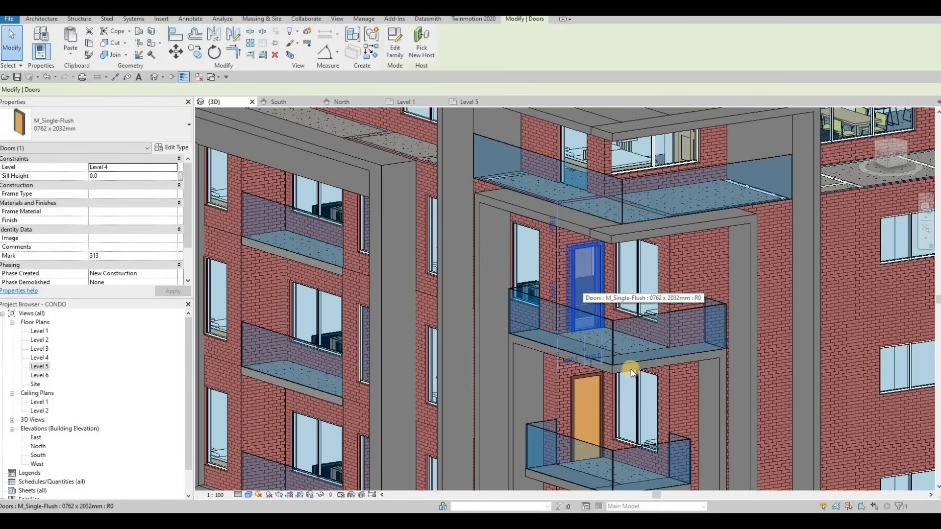
{"action": "left_click", "coordinate": [746, 375]}
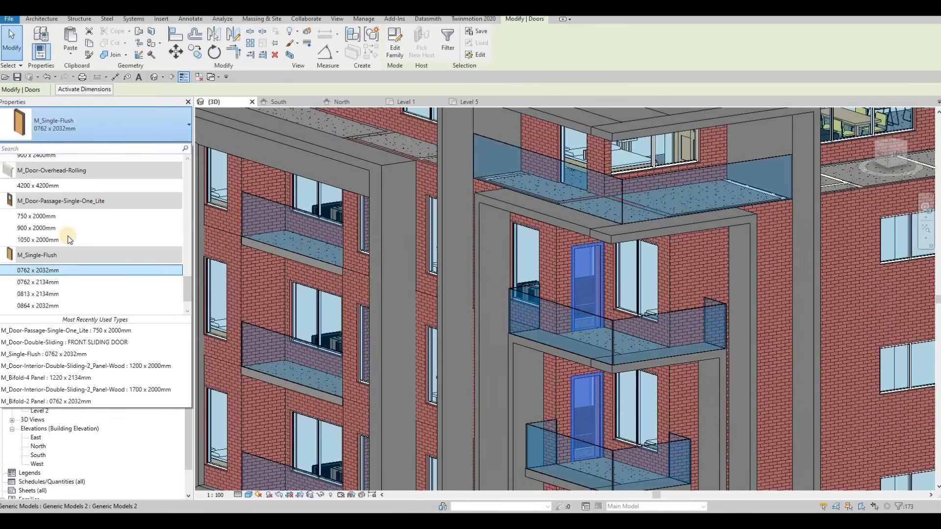
{"action": "mouse_move", "coordinate": [52, 218]}
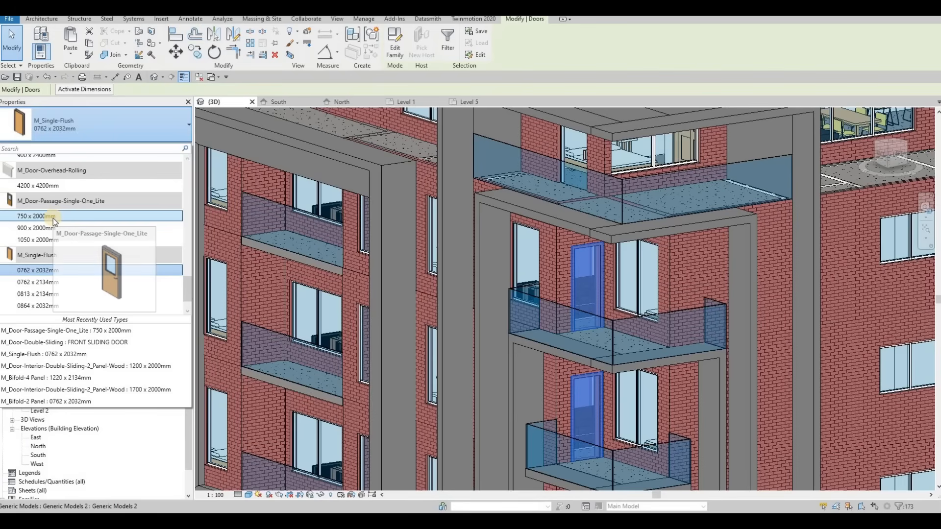
{"action": "left_click", "coordinate": [351, 262]}
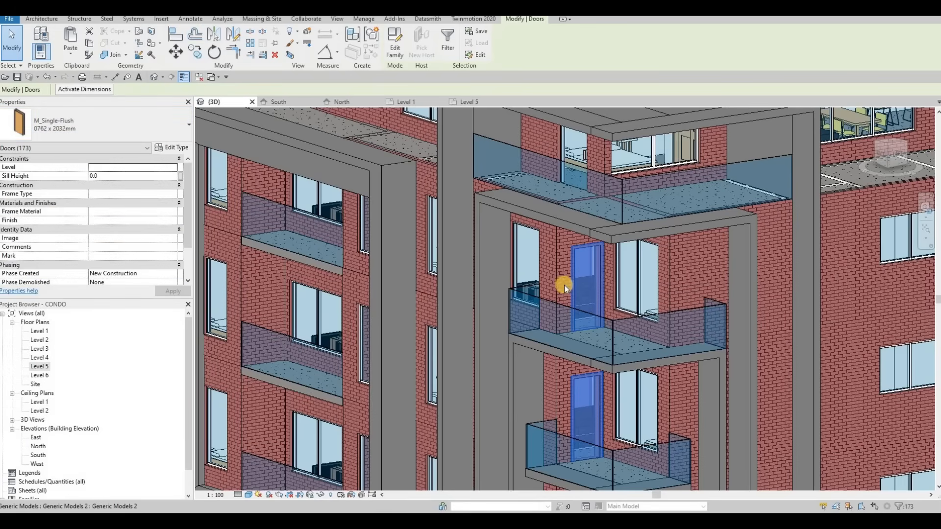
{"action": "scroll", "coordinate": [539, 287], "scroll_direction": "up", "scroll_amount": 2}
{"action": "key", "text": "Escape"}
{"action": "key", "text": "Escape"}
{"action": "scroll", "coordinate": [549, 271], "scroll_direction": "up", "scroll_amount": 3}
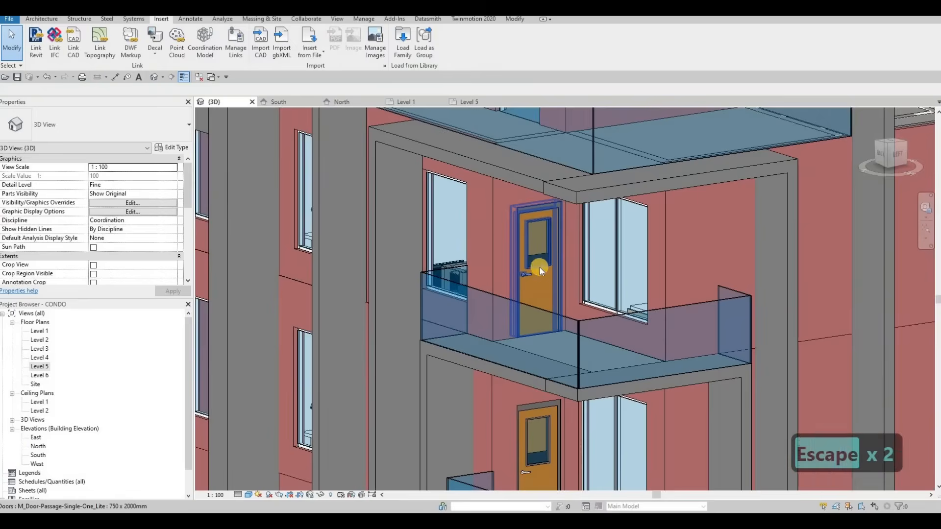
{"action": "scroll", "coordinate": [517, 307], "scroll_direction": "down", "scroll_amount": 5}
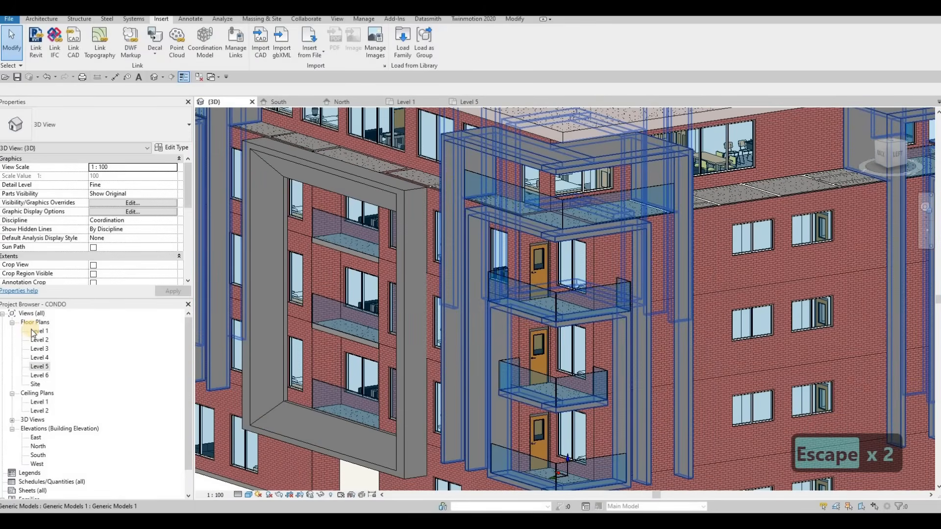
Open the Level 1 and Level 2 floor plans and examine the door layout.
{"action": "double_click", "coordinate": [35, 331]}
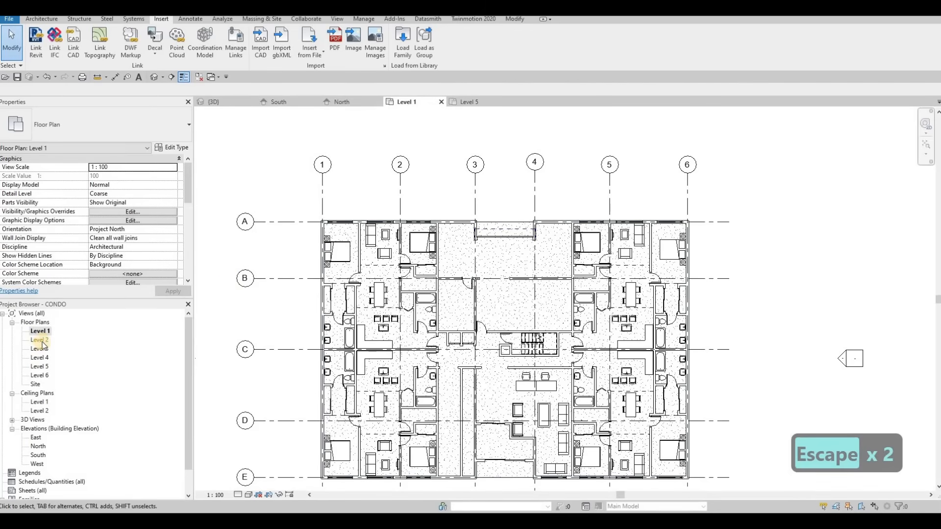
{"action": "double_click", "coordinate": [98, 336]}
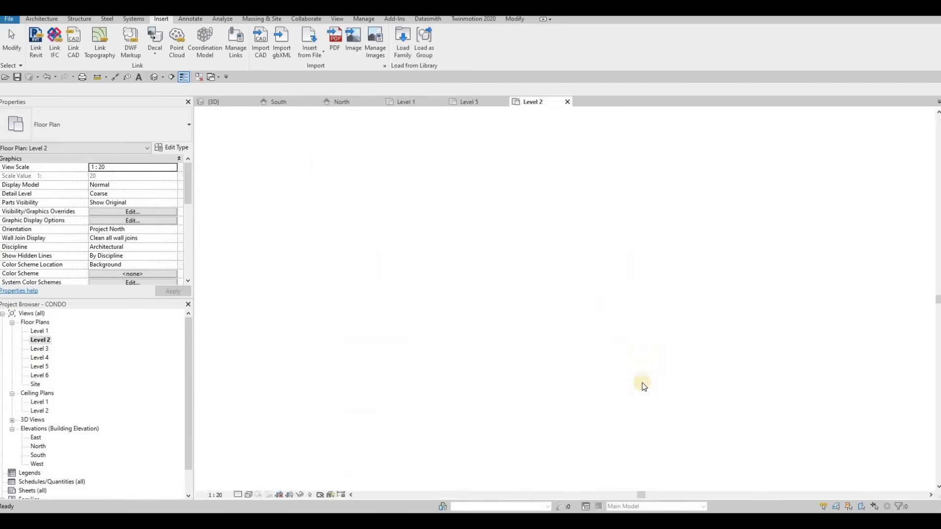
{"action": "scroll", "coordinate": [443, 403], "scroll_direction": "up", "scroll_amount": 4}
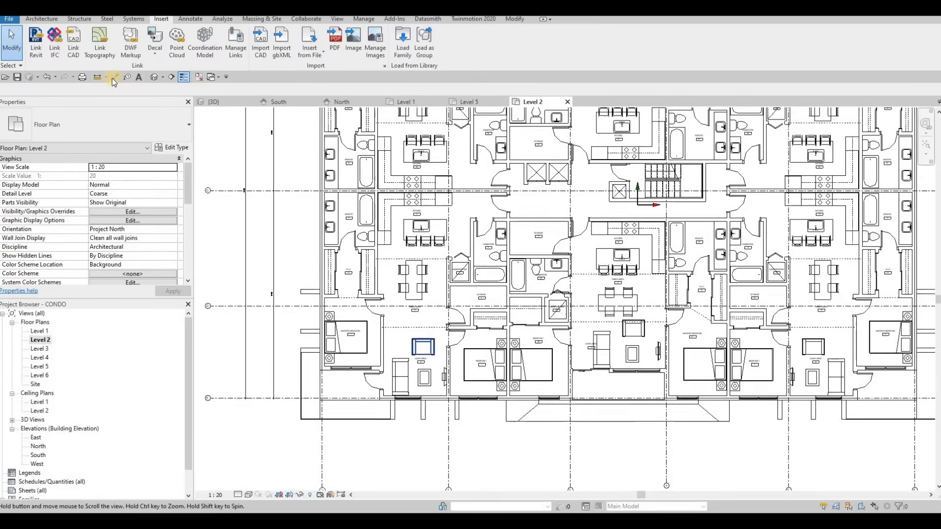
{"action": "key", "text": "Escape"}
Return to the 3D view and inspect the replaced doors on the corner balconies from different sides.
{"action": "left_click", "coordinate": [154, 77]}
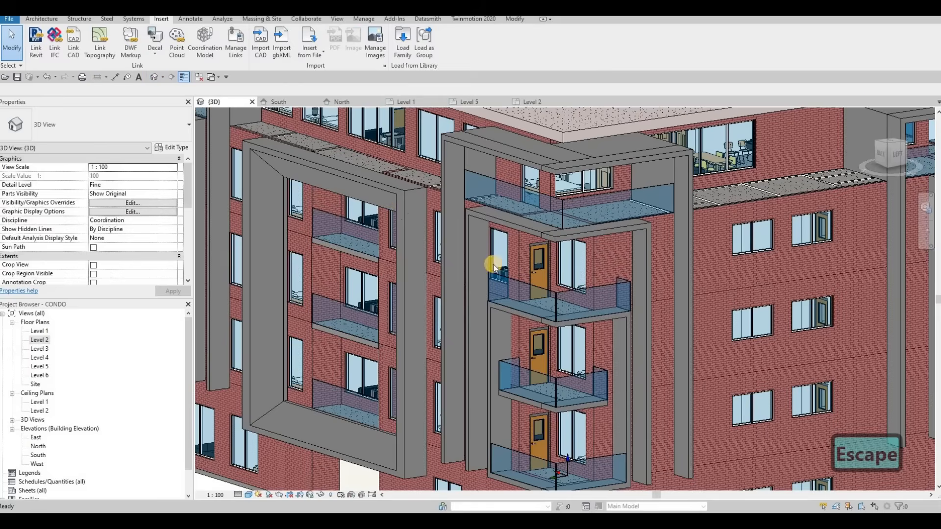
{"action": "scroll", "coordinate": [605, 302], "scroll_direction": "down", "scroll_amount": 5}
{"action": "key", "text": "Escape"}
{"action": "scroll", "coordinate": [568, 308], "scroll_direction": "up", "scroll_amount": 10}
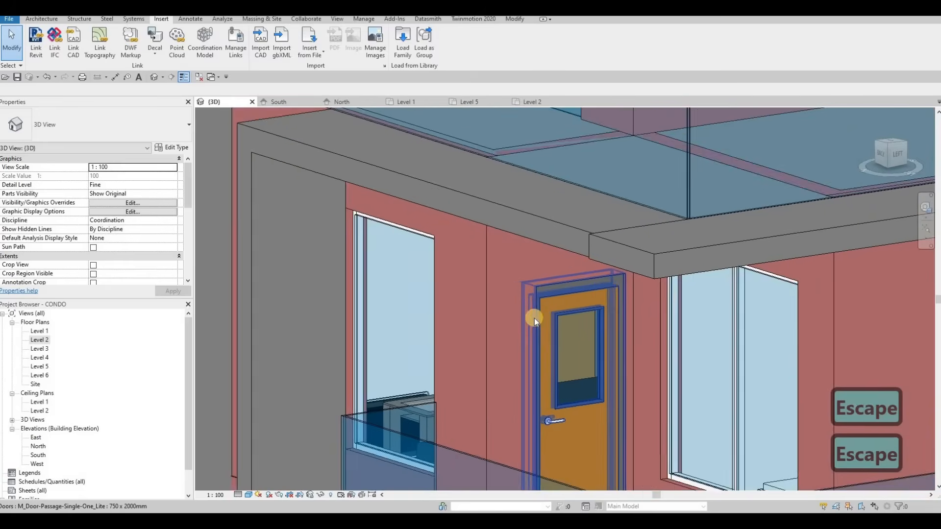
{"action": "scroll", "coordinate": [523, 308], "scroll_direction": "down", "scroll_amount": 8}
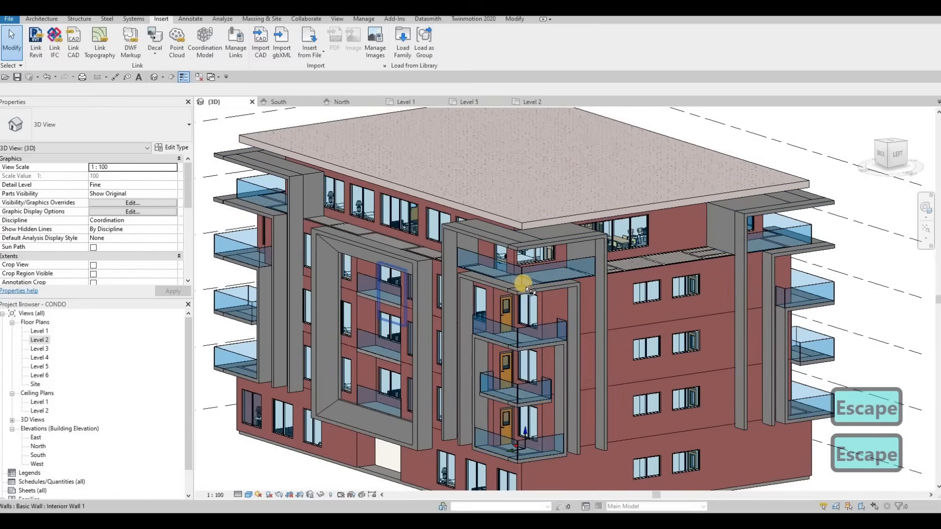
{"action": "middle_click_drag", "start_coordinate": [530, 291], "coordinate": [489, 289], "text": "shift"}
{"action": "scroll", "coordinate": [431, 186], "scroll_direction": "up", "scroll_amount": 6}
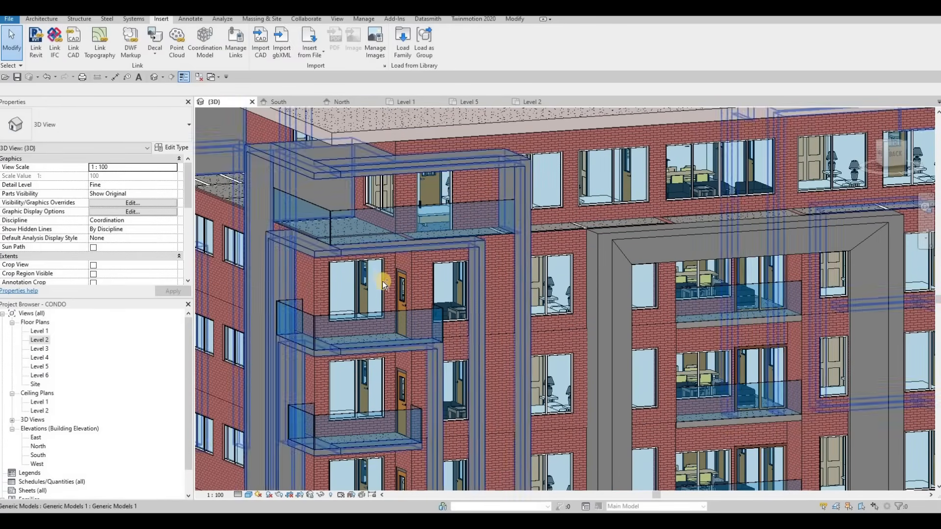
Examine the facades in the 3D view and the Level 1 floor plan, including the floor edge around the central frame.
{"action": "scroll", "coordinate": [385, 307], "scroll_direction": "up", "scroll_amount": 2}
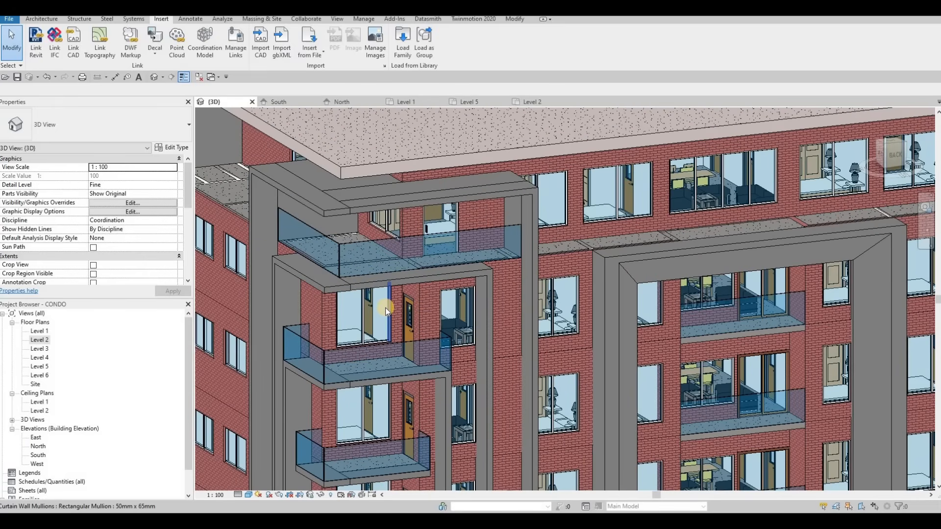
{"action": "middle_click_drag", "start_coordinate": [285, 319], "coordinate": [432, 317], "text": "shift"}
{"action": "scroll", "coordinate": [447, 357], "scroll_direction": "down", "scroll_amount": 6}
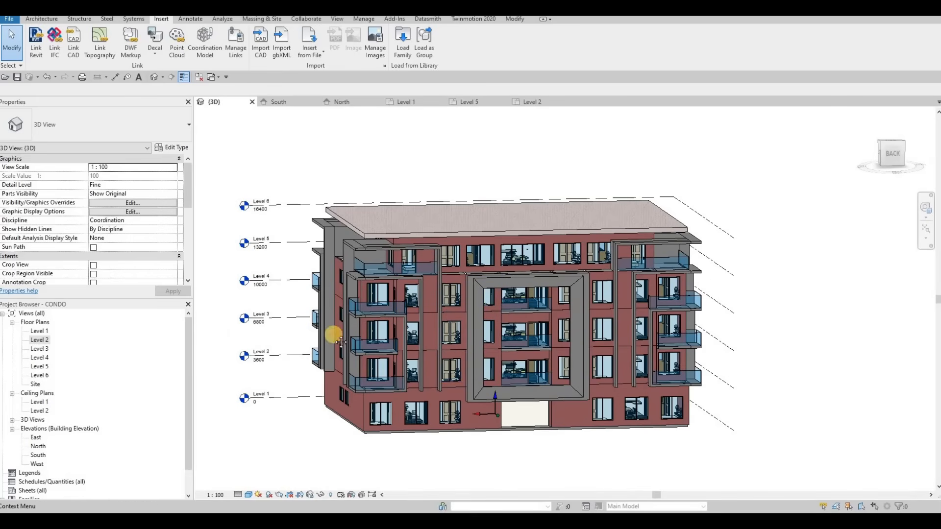
{"action": "scroll", "coordinate": [336, 330], "scroll_direction": "down", "scroll_amount": 2}
{"action": "middle_click_drag", "start_coordinate": [395, 392], "coordinate": [44, 337], "text": "shift"}
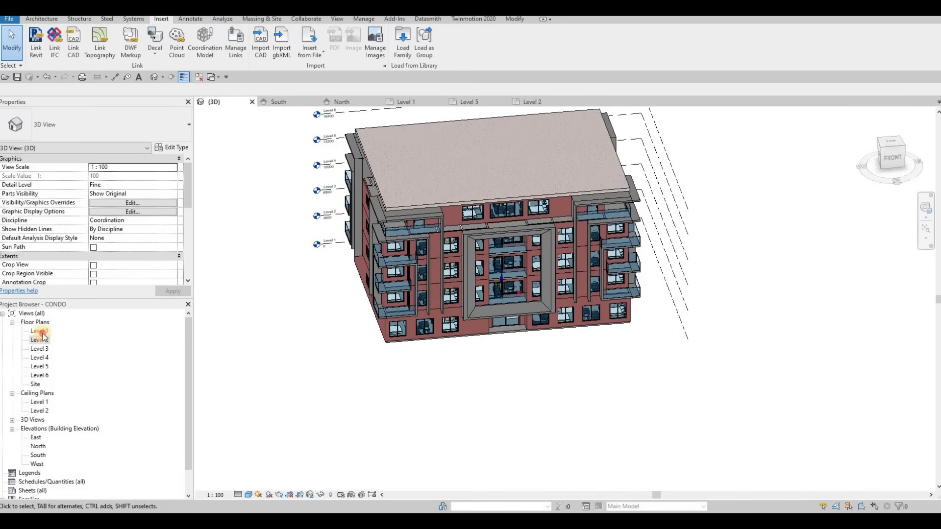
{"action": "double_click", "coordinate": [42, 331]}
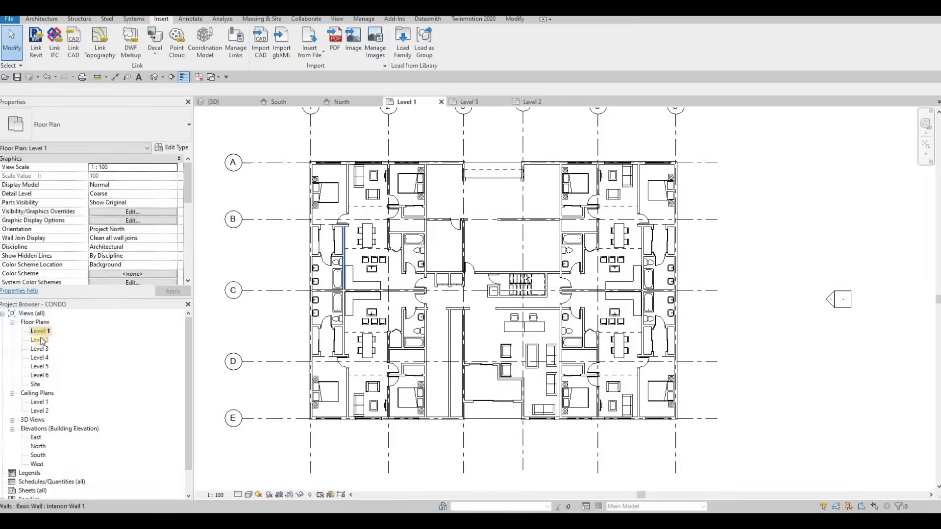
{"action": "left_click", "coordinate": [233, 108]}
{"action": "middle_click_drag", "start_coordinate": [481, 164], "coordinate": [501, 390], "text": "shift"}
{"action": "scroll", "coordinate": [502, 390], "scroll_direction": "up", "scroll_amount": 8}
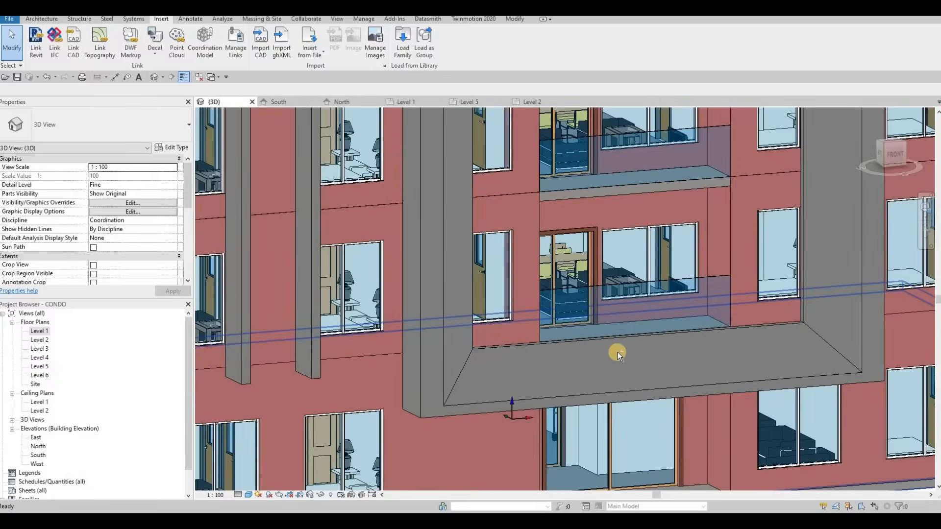
{"action": "scroll", "coordinate": [619, 351], "scroll_direction": "down", "scroll_amount": 3}
Edit the Level 1 floor boundary and align its edges along grids A and 6 with the outer faces of the exterior walls.
{"action": "middle_click_drag", "start_coordinate": [695, 357], "coordinate": [66, 302], "text": "shift"}
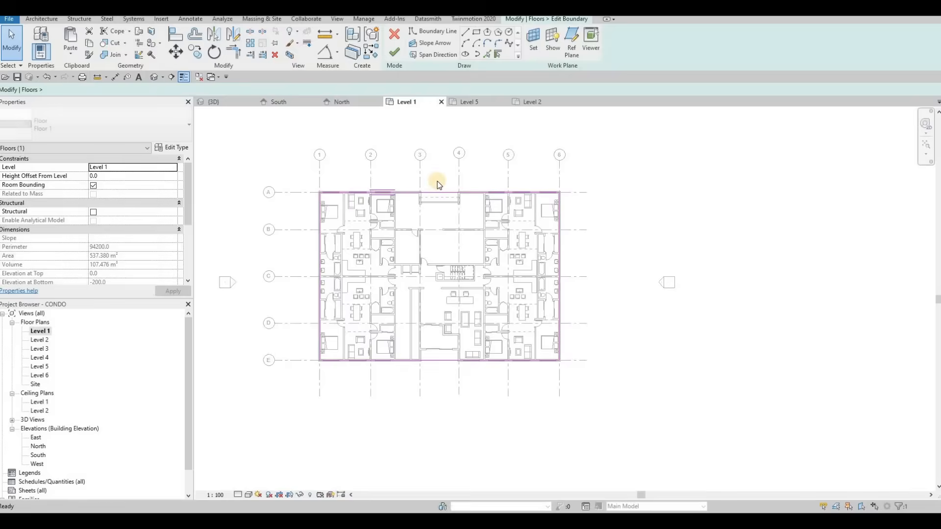
{"action": "scroll", "coordinate": [434, 156], "scroll_direction": "up", "scroll_amount": 4}
{"action": "key", "text": "l"}
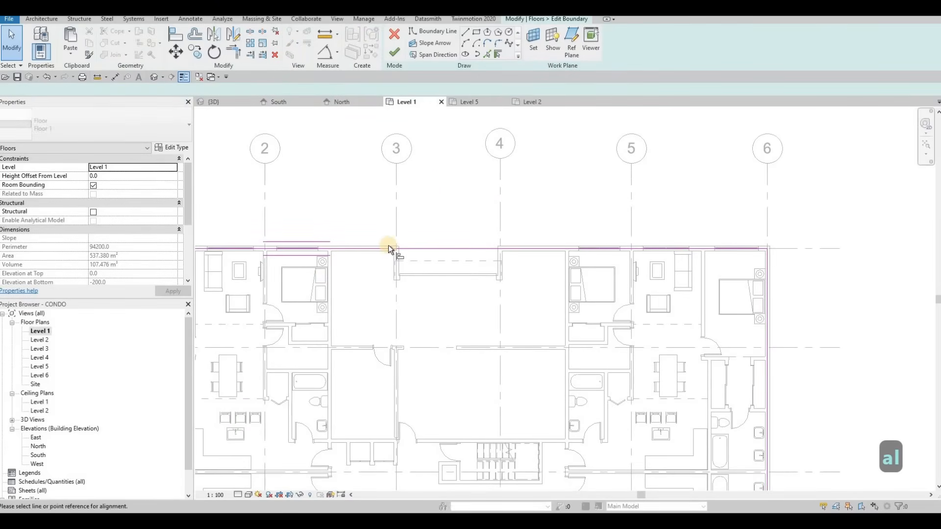
{"action": "left_click", "coordinate": [419, 250]}
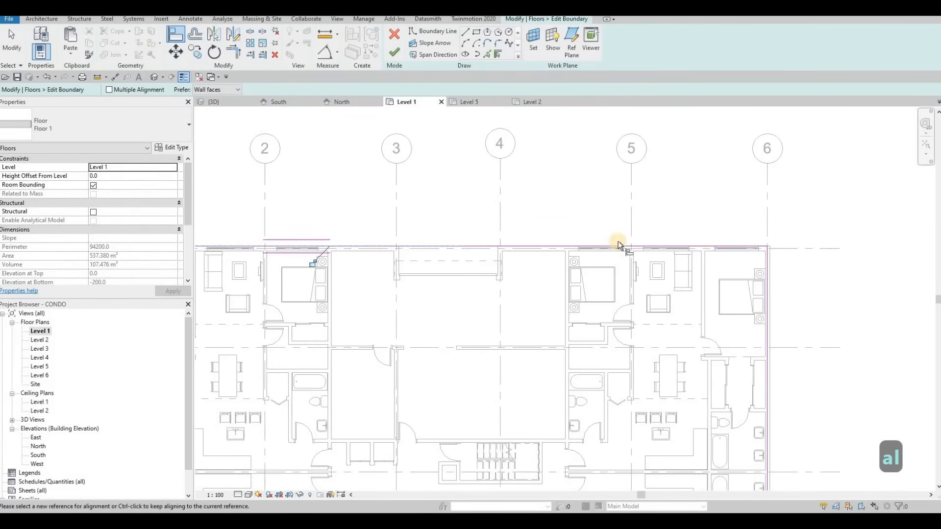
{"action": "middle_click_drag", "start_coordinate": [771, 258], "coordinate": [614, 233]}
{"action": "scroll", "coordinate": [615, 233], "scroll_direction": "up", "scroll_amount": 2}
{"action": "left_click", "coordinate": [606, 234]}
{"action": "left_click", "coordinate": [606, 234]}
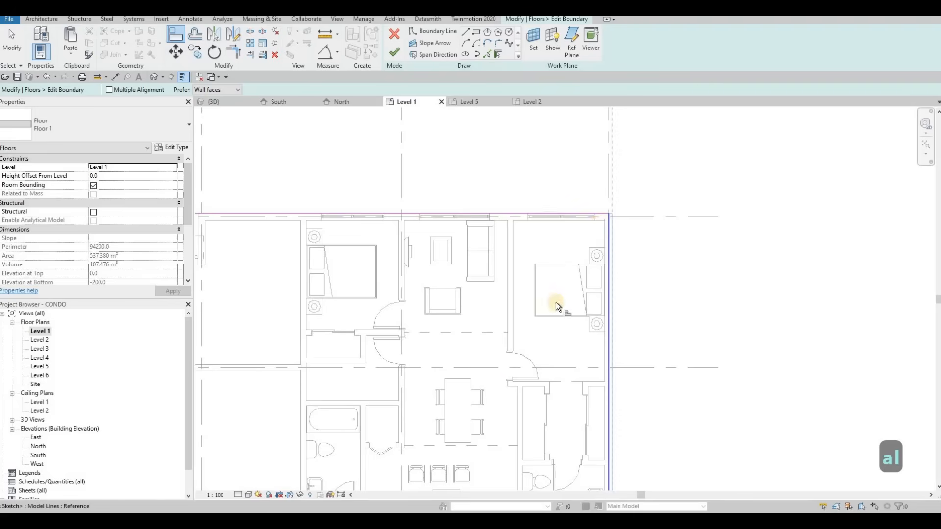
Align the floor boundary's edge along grid E with the outer face of the exterior wall.
{"action": "scroll", "coordinate": [560, 291], "scroll_direction": "down", "scroll_amount": 2}
{"action": "middle_click_drag", "start_coordinate": [561, 485], "coordinate": [631, 308]}
{"action": "scroll", "coordinate": [621, 392], "scroll_direction": "up", "scroll_amount": 2}
{"action": "middle_click_drag", "start_coordinate": [621, 394], "coordinate": [665, 376]}
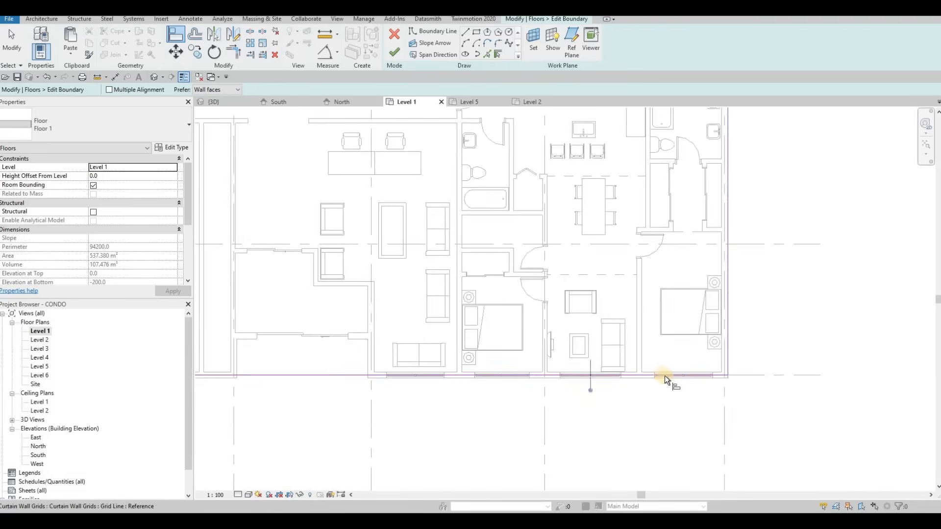
{"action": "scroll", "coordinate": [666, 377], "scroll_direction": "up", "scroll_amount": 3}
{"action": "left_click", "coordinate": [670, 370]}
{"action": "left_click", "coordinate": [670, 370]}
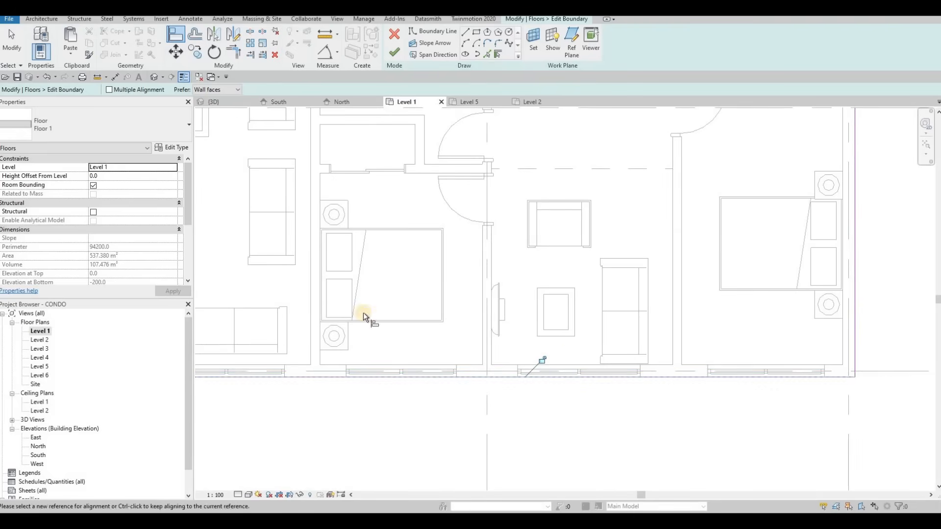
Align the floor boundary's edge along grid 1 with the outer wall face and finish editing the boundary.
{"action": "scroll", "coordinate": [365, 317], "scroll_direction": "down", "scroll_amount": 3}
{"action": "mouse_move", "coordinate": [366, 319]}
{"action": "middle_mouse_down"}
{"action": "mouse_move", "coordinate": [825, 331]}
{"action": "mouse_move", "coordinate": [367, 319]}
{"action": "middle_mouse_up"}
{"action": "scroll", "coordinate": [369, 320], "scroll_direction": "up", "scroll_amount": 2}
{"action": "left_click", "coordinate": [377, 316]}
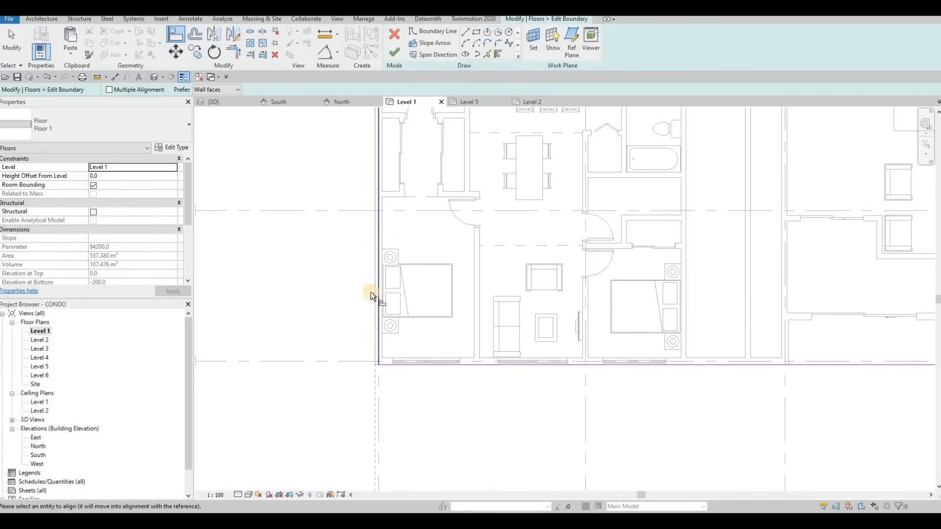
{"action": "left_click", "coordinate": [376, 293]}
{"action": "scroll", "coordinate": [370, 293], "scroll_direction": "down", "scroll_amount": 3}
{"action": "left_click", "coordinate": [392, 52]}
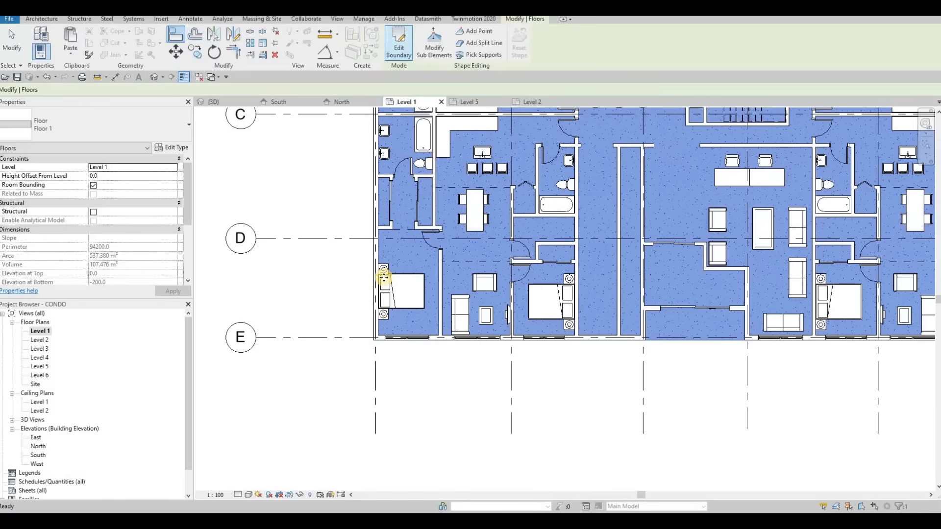
{"action": "middle_click_drag", "start_coordinate": [285, 237], "coordinate": [282, 238]}
{"action": "scroll", "coordinate": [282, 238], "scroll_direction": "down", "scroll_amount": 1}
{"action": "key", "text": "Escape"}
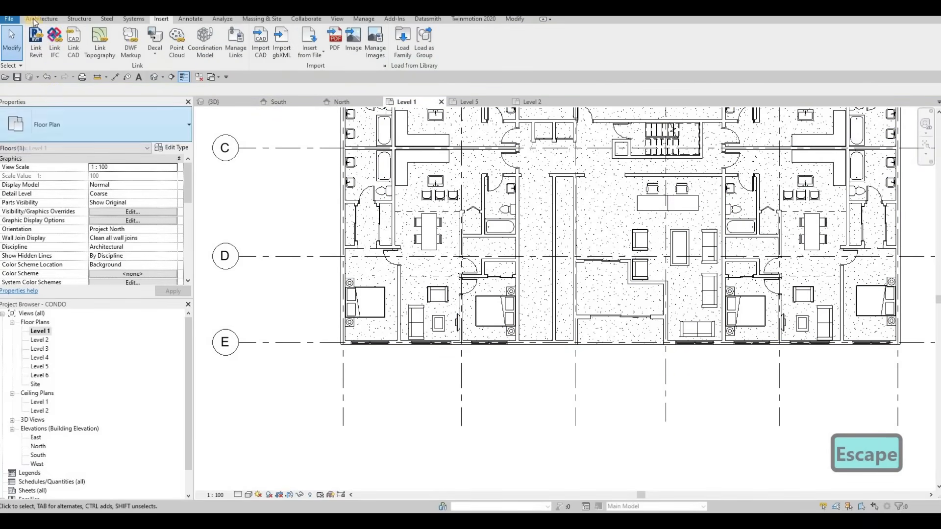
Start a new floor on Level 1 and duplicate the Floor 1 type as Floor 2.
{"action": "left_click", "coordinate": [222, 56]}
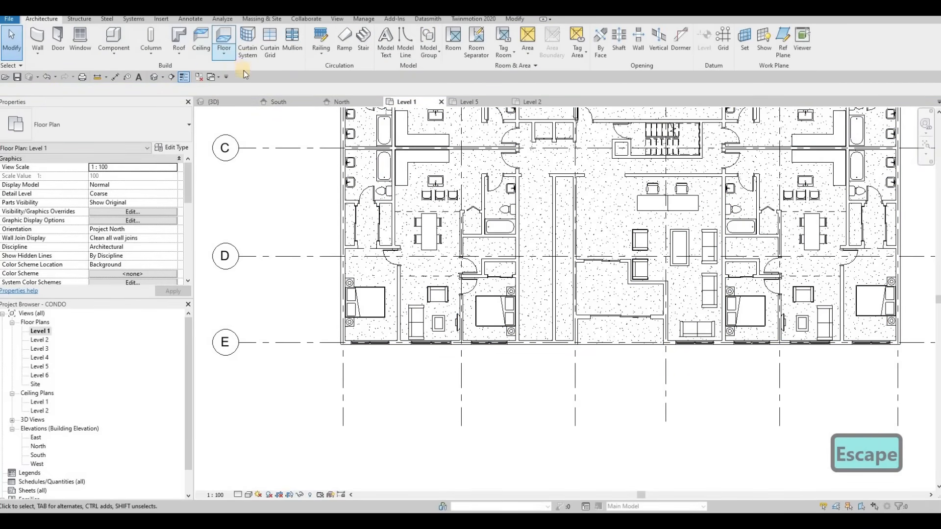
{"action": "left_click", "coordinate": [245, 71]}
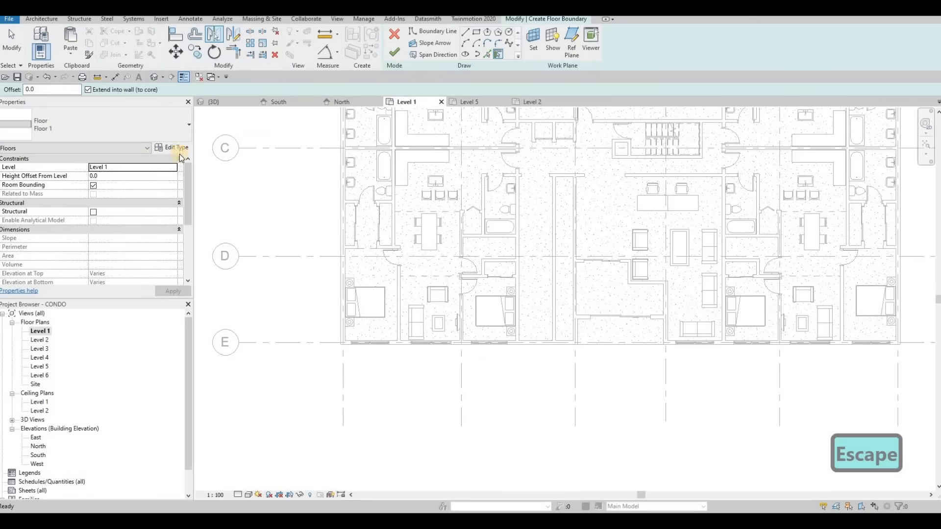
{"action": "left_click", "coordinate": [173, 149]}
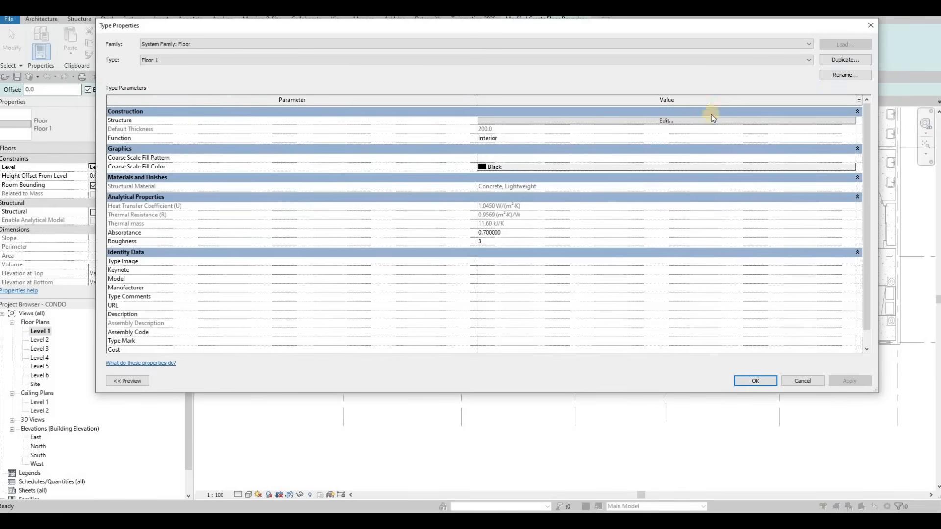
{"action": "left_click", "coordinate": [849, 59]}
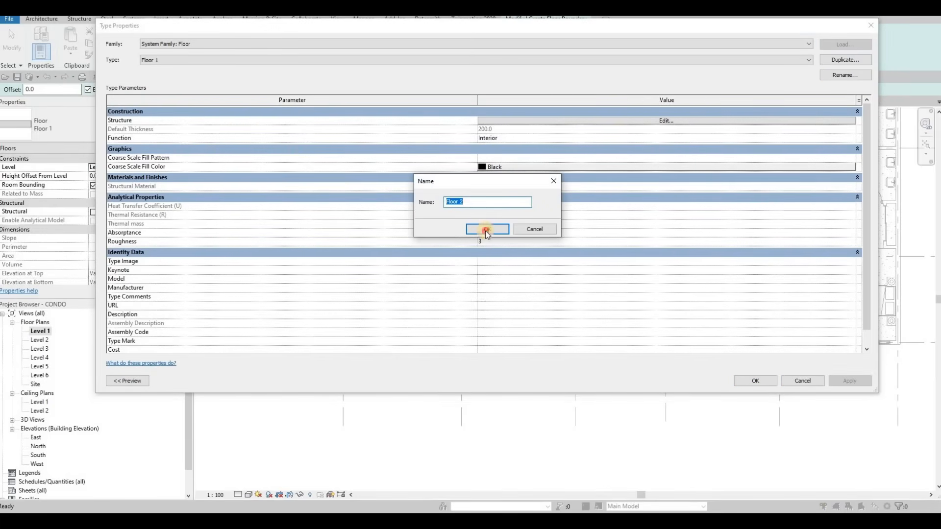
{"action": "key", "text": "Return"}
Set the material of Floor 2's structure layer to Concrete, C12/15 from the AEC concrete materials.
{"action": "left_click", "coordinate": [633, 121]}
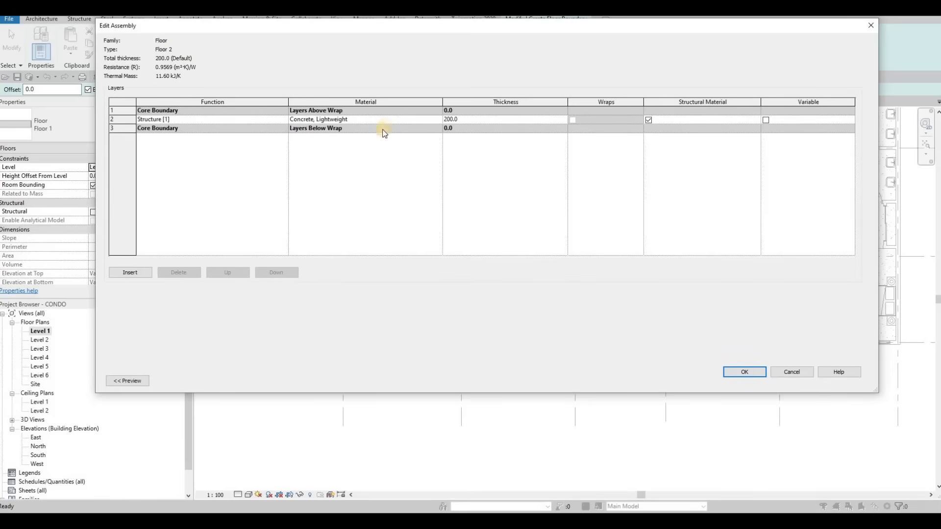
{"action": "left_click", "coordinate": [438, 120]}
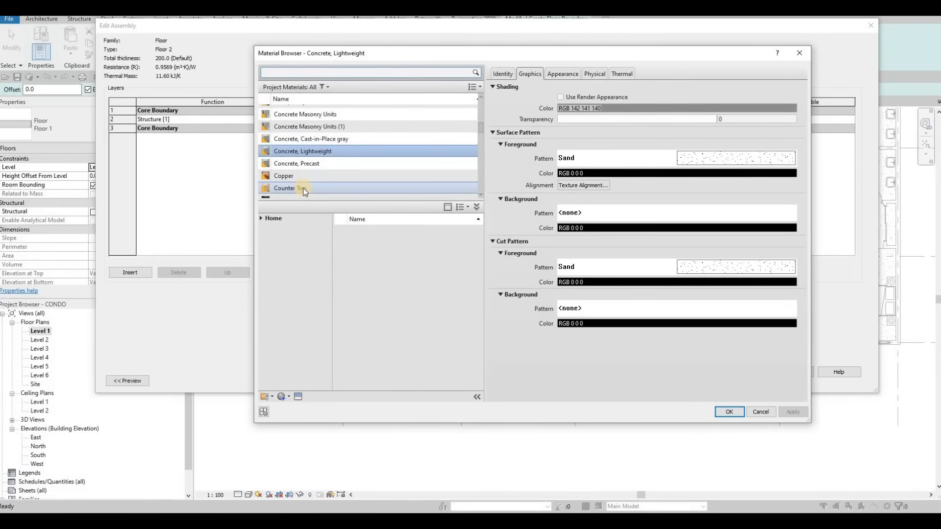
{"action": "scroll", "coordinate": [302, 187], "scroll_direction": "down", "scroll_amount": 6}
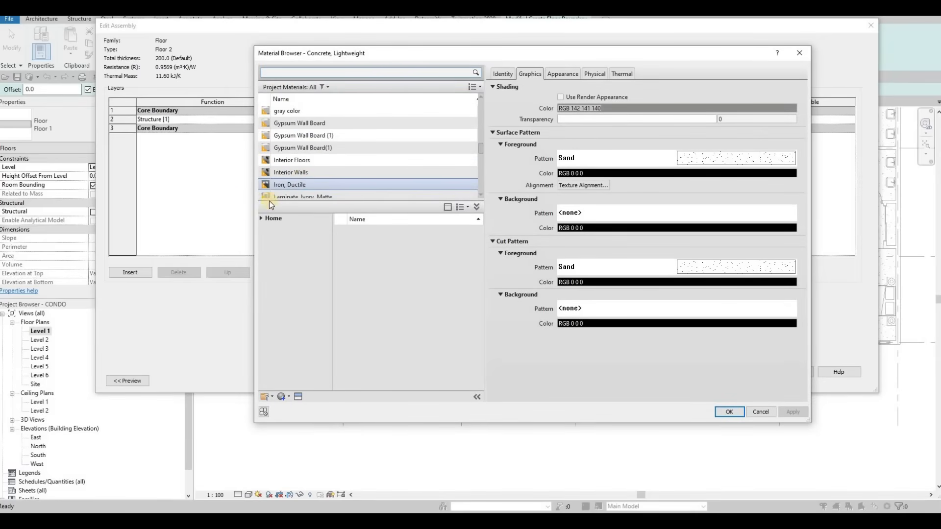
{"action": "scroll", "coordinate": [272, 191], "scroll_direction": "up", "scroll_amount": 4}
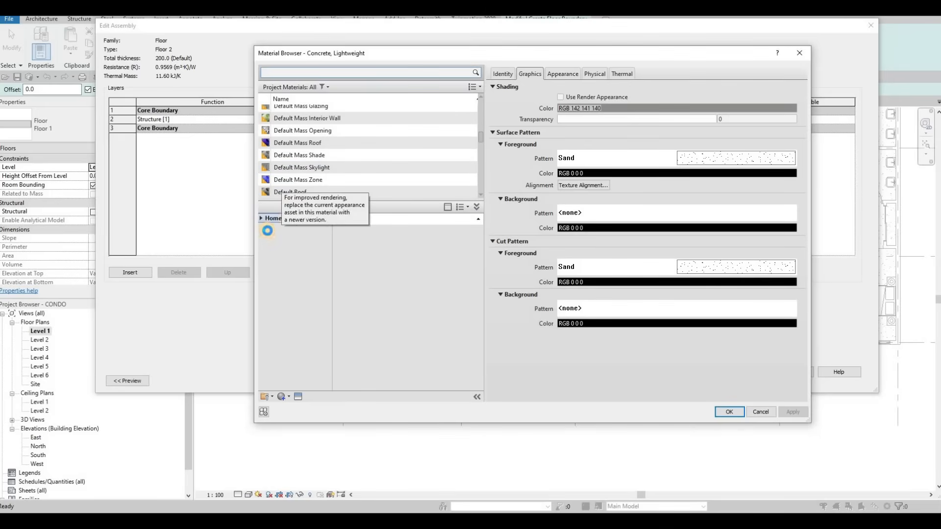
{"action": "left_click", "coordinate": [265, 237]}
{"action": "left_click", "coordinate": [294, 264]}
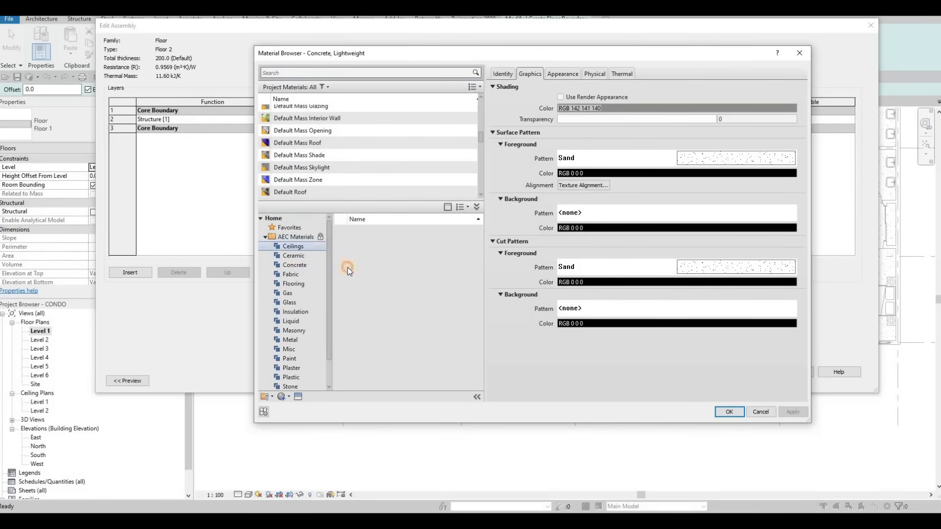
{"action": "left_click", "coordinate": [461, 280]}
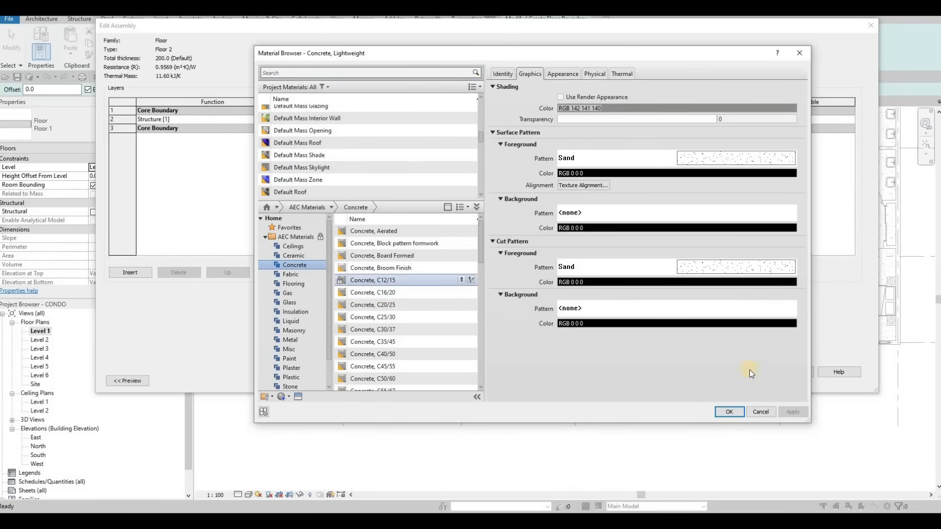
{"action": "left_click", "coordinate": [735, 410]}
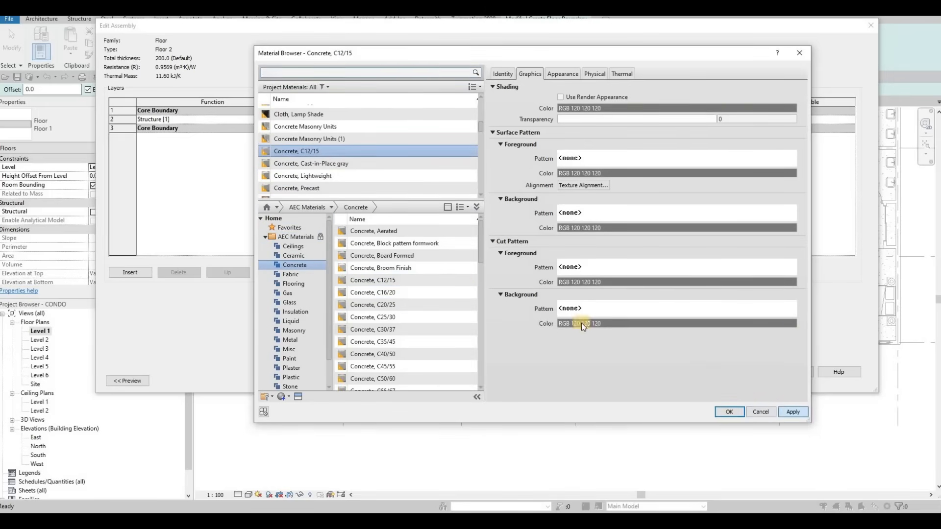
{"action": "left_click", "coordinate": [745, 371]}
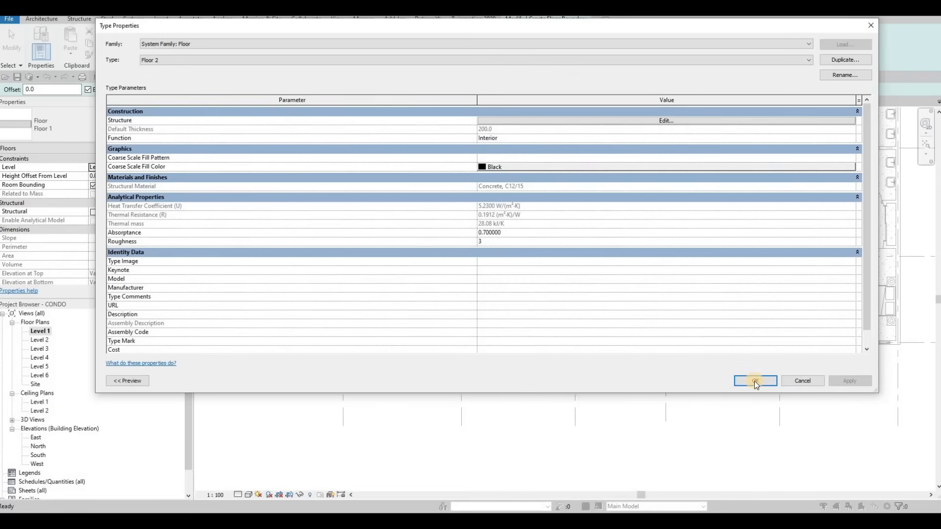
{"action": "left_click", "coordinate": [746, 381]}
Sketch a rectangular floor boundary around the building's outer wall faces, from the grid A/1 corner to the grid E/6 corner.
{"action": "scroll", "coordinate": [504, 316], "scroll_direction": "down", "scroll_amount": 3}
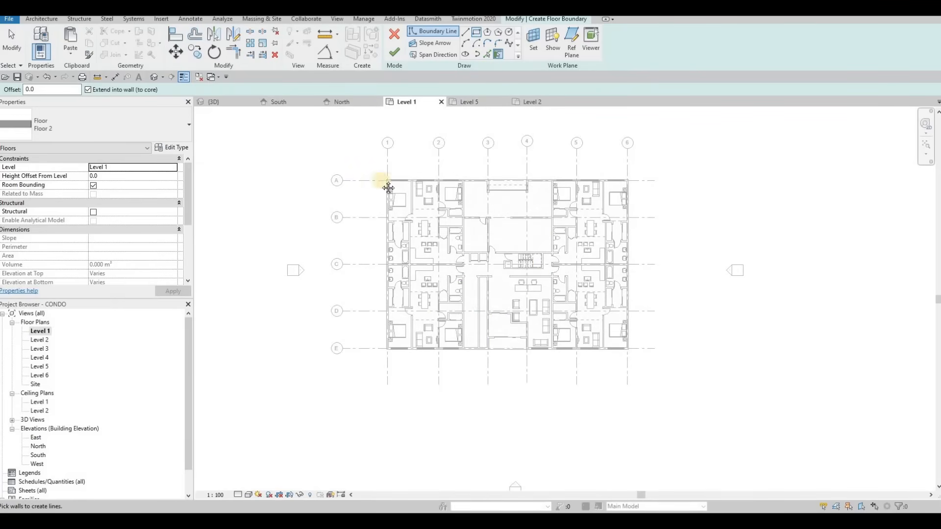
{"action": "middle_click_drag", "start_coordinate": [388, 187], "coordinate": [369, 265]}
{"action": "scroll", "coordinate": [370, 264], "scroll_direction": "up", "scroll_amount": 3}
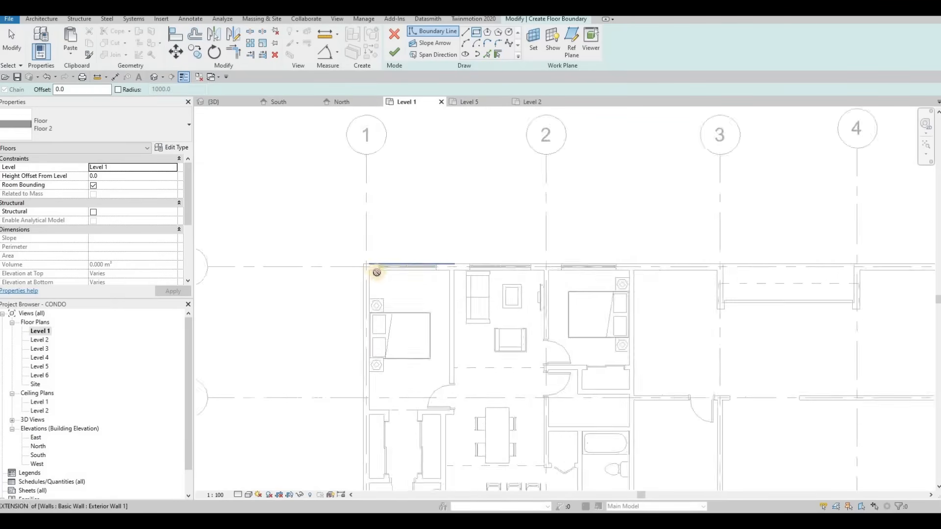
{"action": "left_click", "coordinate": [371, 269]}
{"action": "scroll", "coordinate": [578, 325], "scroll_direction": "down", "scroll_amount": 4}
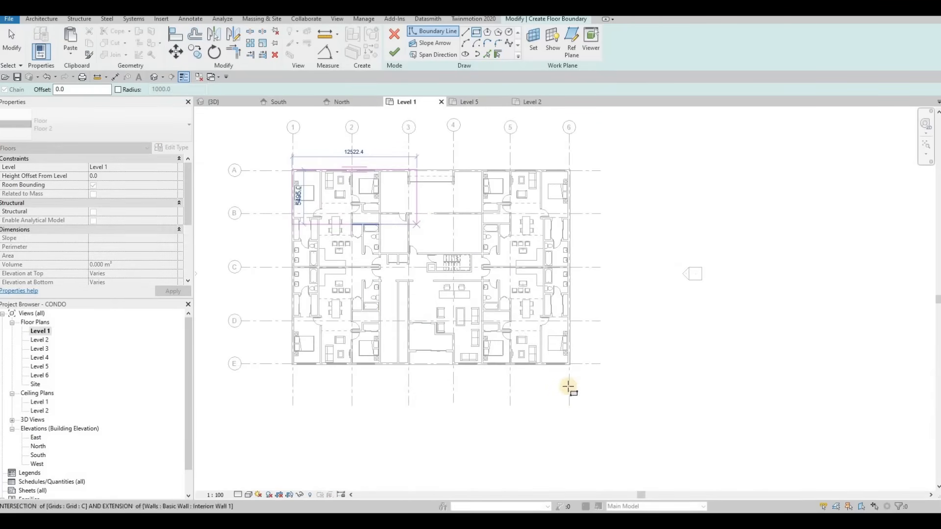
{"action": "scroll", "coordinate": [568, 387], "scroll_direction": "up", "scroll_amount": 4}
{"action": "left_click", "coordinate": [505, 298]}
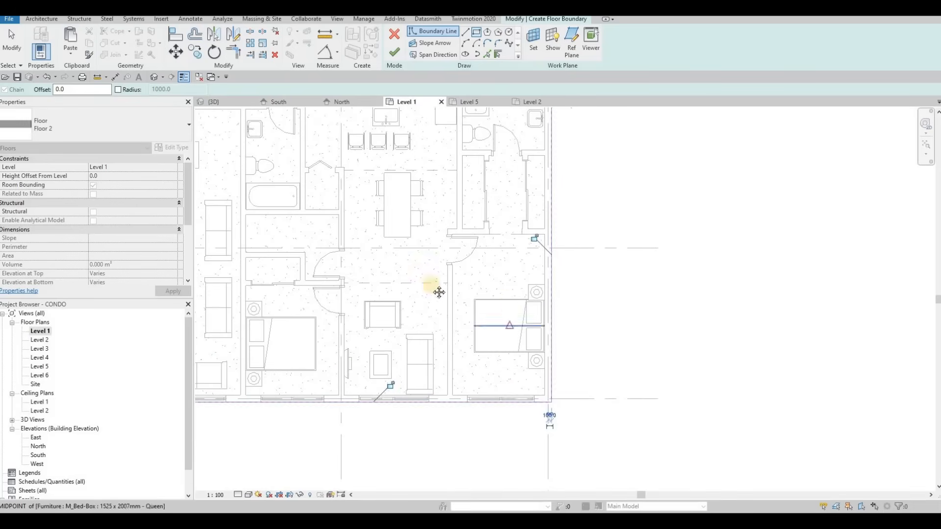
Sketch a second, larger boundary rectangle enclosing the building, offset about 2950 mm beyond grid A and about 2880 mm beyond grid 6.
{"action": "scroll", "coordinate": [385, 207], "scroll_direction": "down", "scroll_amount": 5}
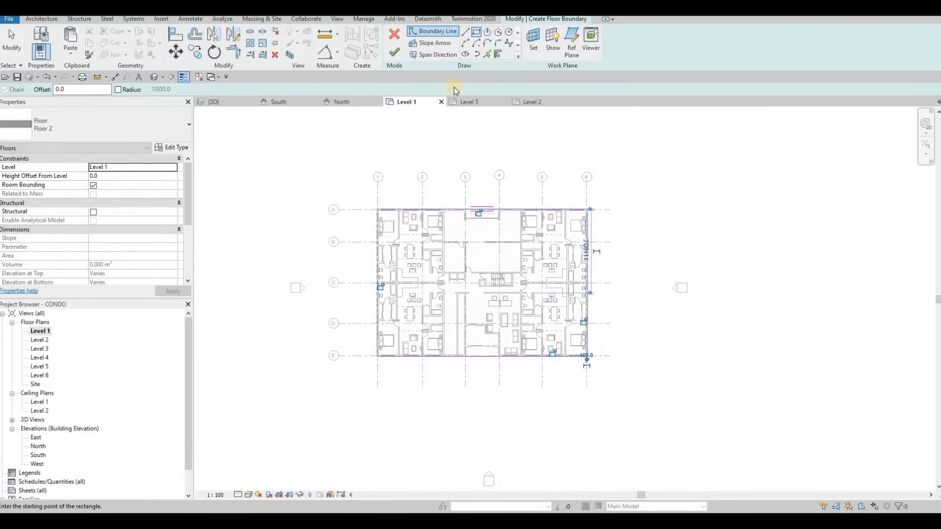
{"action": "left_click", "coordinate": [360, 186]}
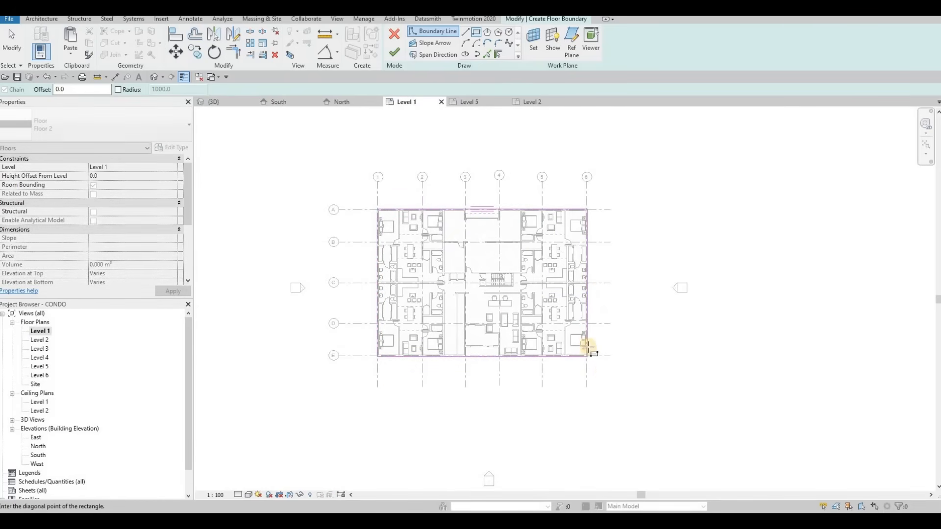
{"action": "left_click", "coordinate": [609, 374]}
Set the outer rectangle's edge on the grid A side to 7500 mm from the building.
{"action": "scroll", "coordinate": [510, 284], "scroll_direction": "up", "scroll_amount": 3}
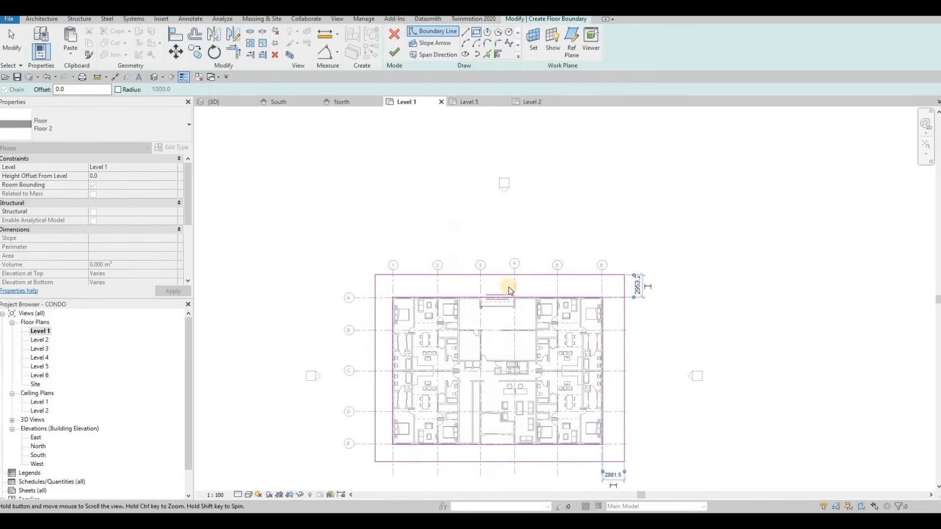
{"action": "key", "text": "Escape"}
{"action": "key", "text": "Escape"}
{"action": "left_click", "coordinate": [508, 281]}
{"action": "left_click_drag", "start_coordinate": [507, 235], "coordinate": [561, 190]}
{"action": "scroll", "coordinate": [649, 289], "scroll_direction": "down", "scroll_amount": 3}
{"action": "middle_click_drag", "start_coordinate": [704, 453], "coordinate": [639, 378]}
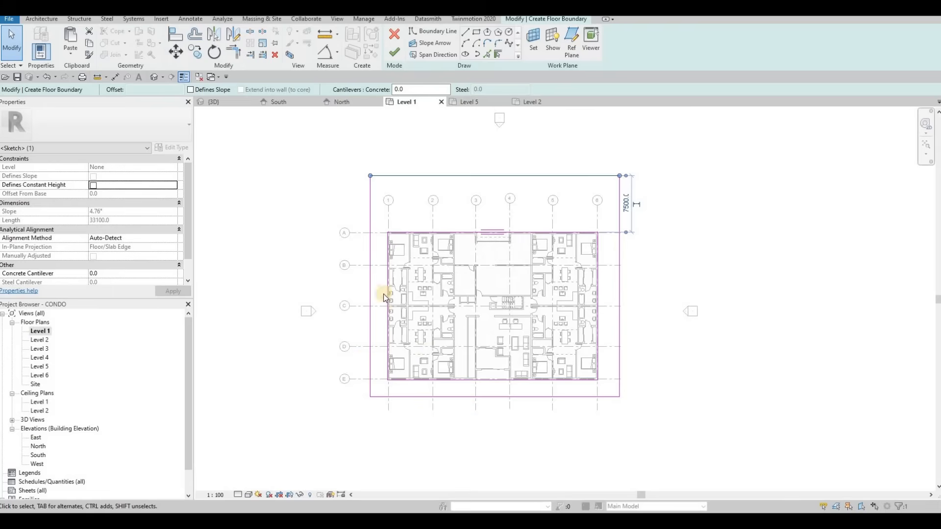
{"action": "key", "text": "Escape"}
{"action": "key", "text": "Escape"}
Set the outer boundary rectangle's edge on the grid 1 side to 2500 mm from the building.
{"action": "left_click", "coordinate": [370, 277]}
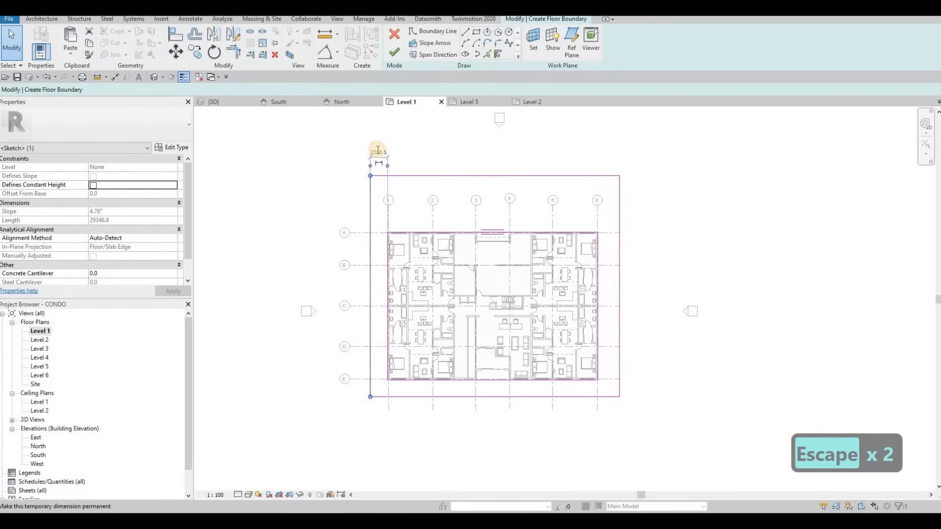
{"action": "left_click", "coordinate": [378, 152]}
{"action": "type", "text": "2500"}
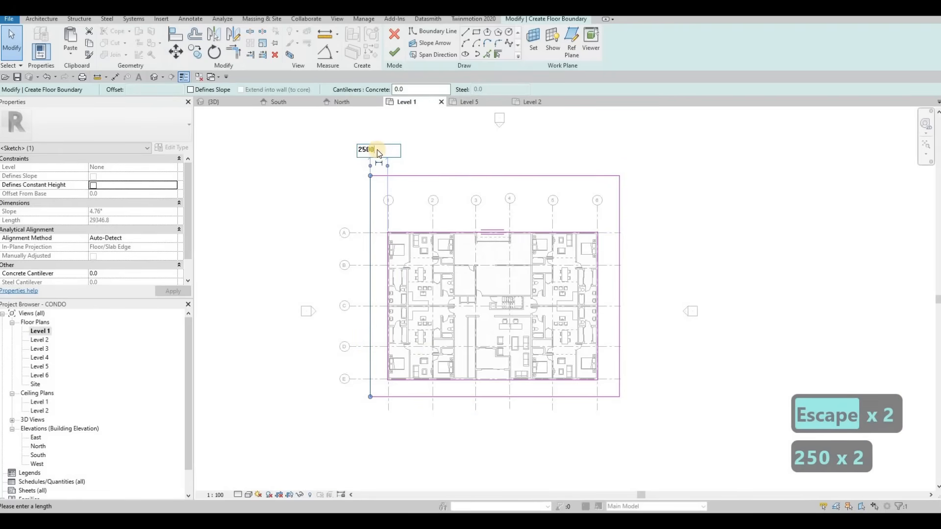
{"action": "key", "text": "Return"}
{"action": "key", "text": "Escape"}
{"action": "key", "text": "Escape"}
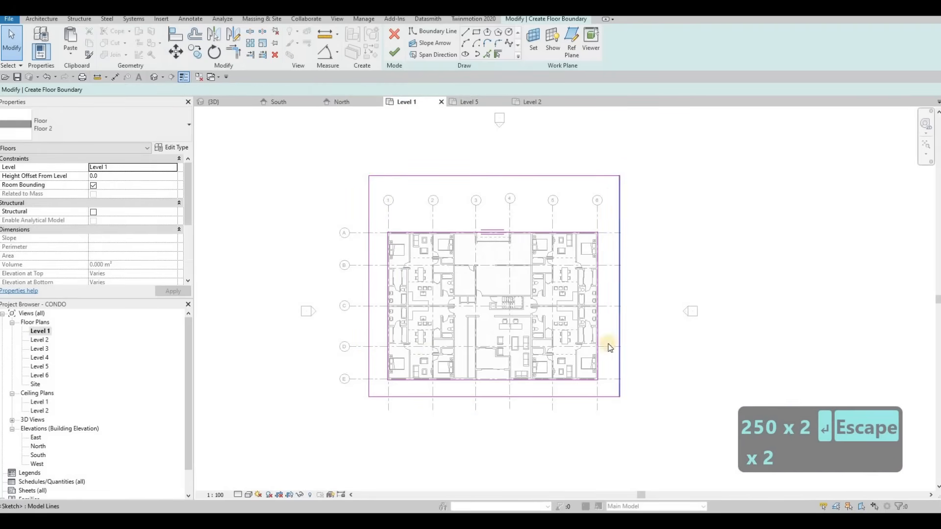
Set the outer boundary rectangle's edge on the grid 6 side to 2500 mm from the building.
{"action": "left_click", "coordinate": [618, 345]}
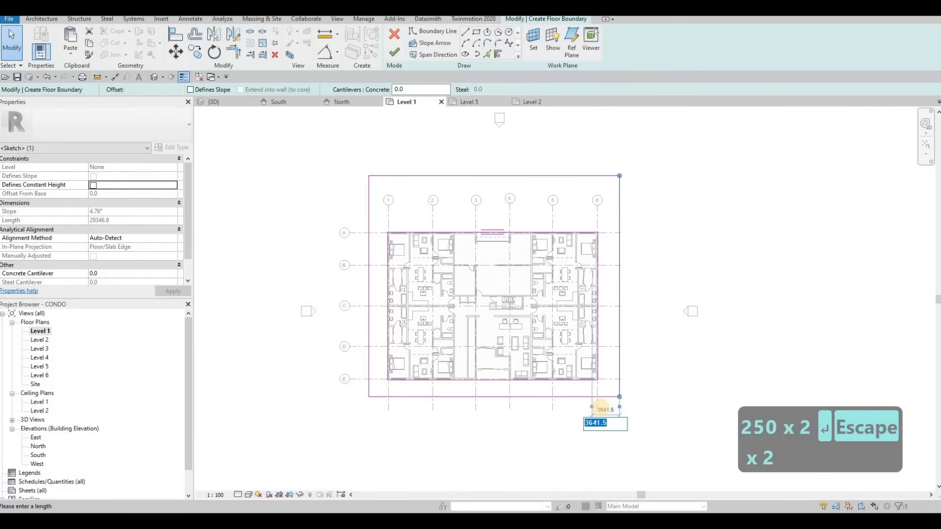
{"action": "type", "text": "2500"}
{"action": "key", "text": "Return"}
{"action": "key", "text": "Escape"}
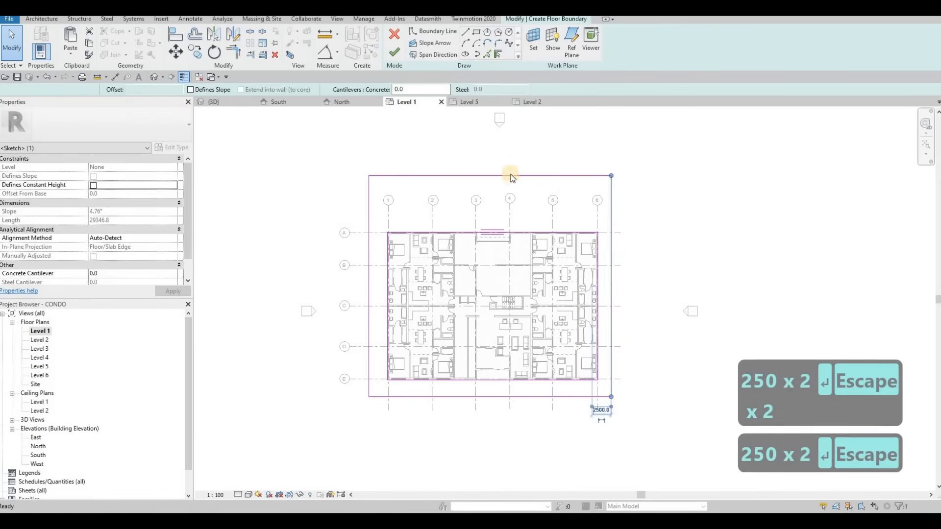
{"action": "key", "text": "Escape"}
Check the outer boundary's offset on the grid A side and examine its clearance around the building towards grid E.
{"action": "left_click", "coordinate": [510, 175]}
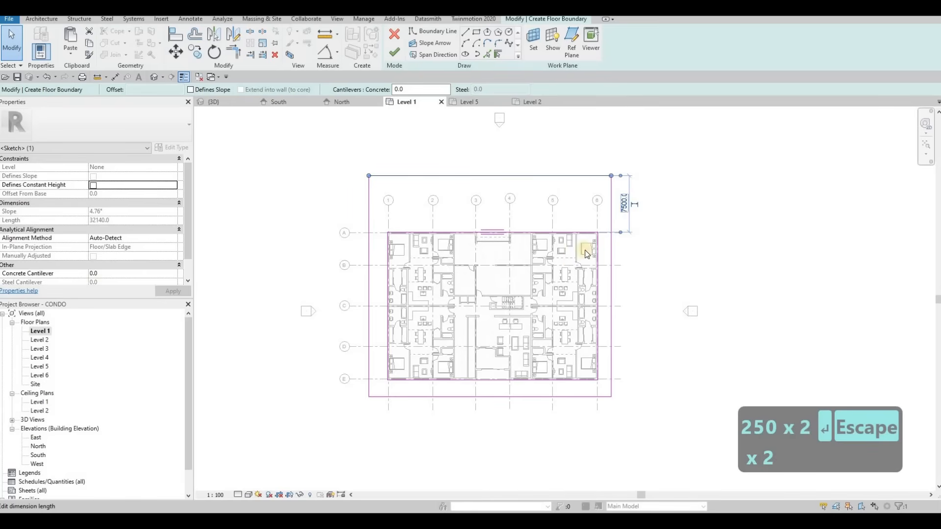
{"action": "key", "text": "Escape"}
{"action": "middle_click_drag", "start_coordinate": [435, 179], "coordinate": [443, 152]}
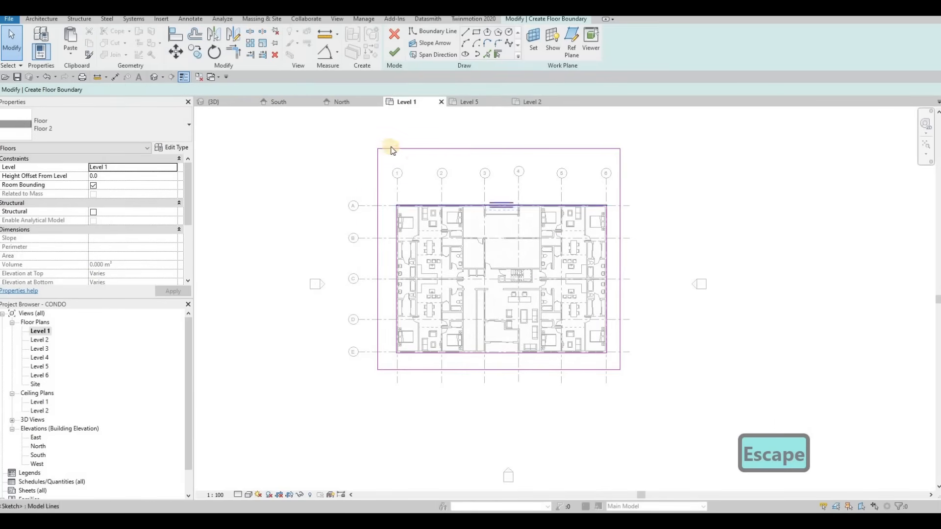
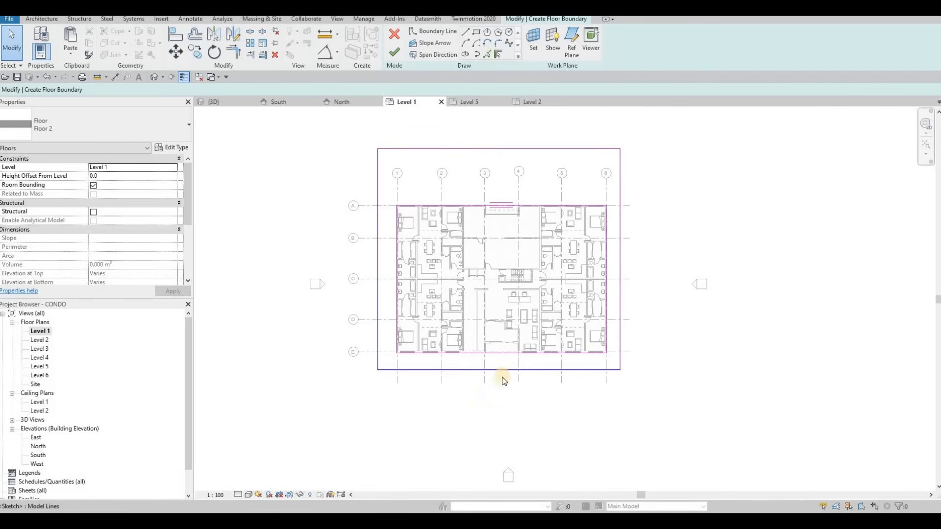
{"action": "scroll", "coordinate": [480, 362], "scroll_direction": "up", "scroll_amount": 1}
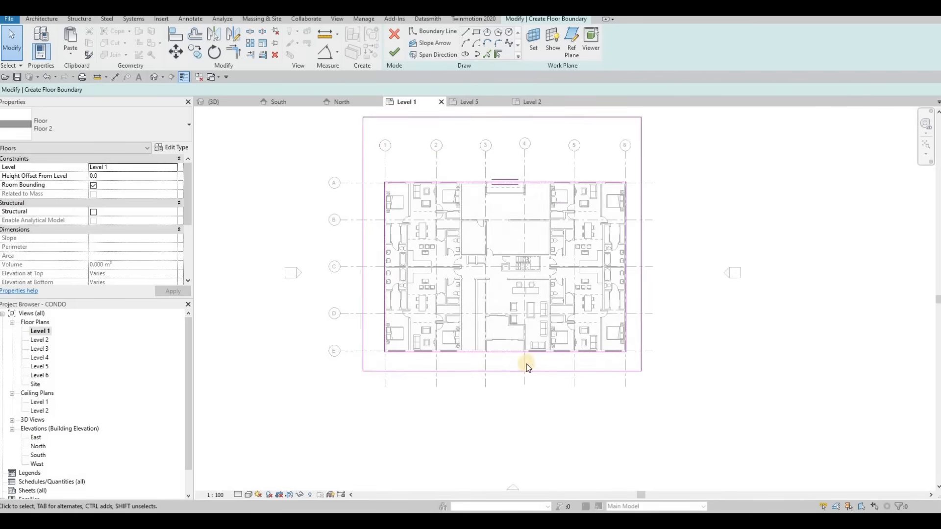
{"action": "scroll", "coordinate": [489, 361], "scroll_direction": "up", "scroll_amount": 2}
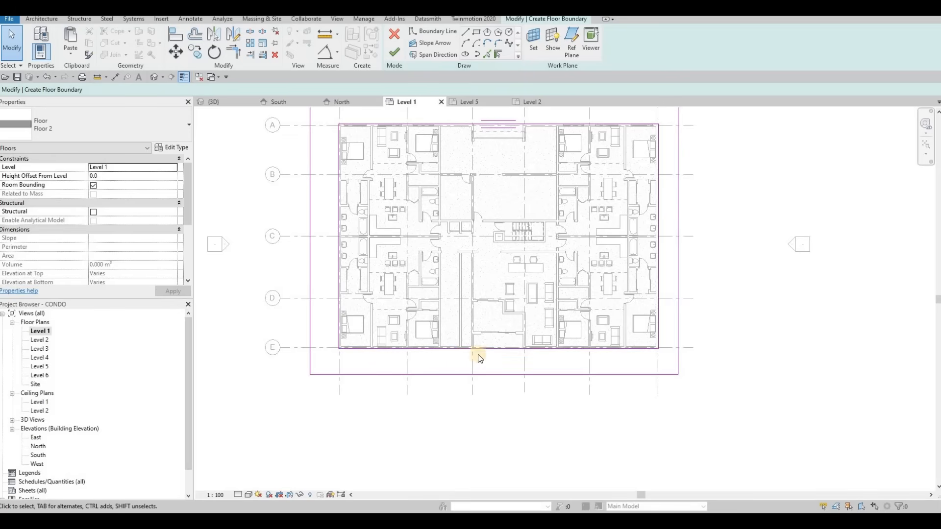
{"action": "middle_click_drag", "start_coordinate": [385, 351], "coordinate": [416, 371]}
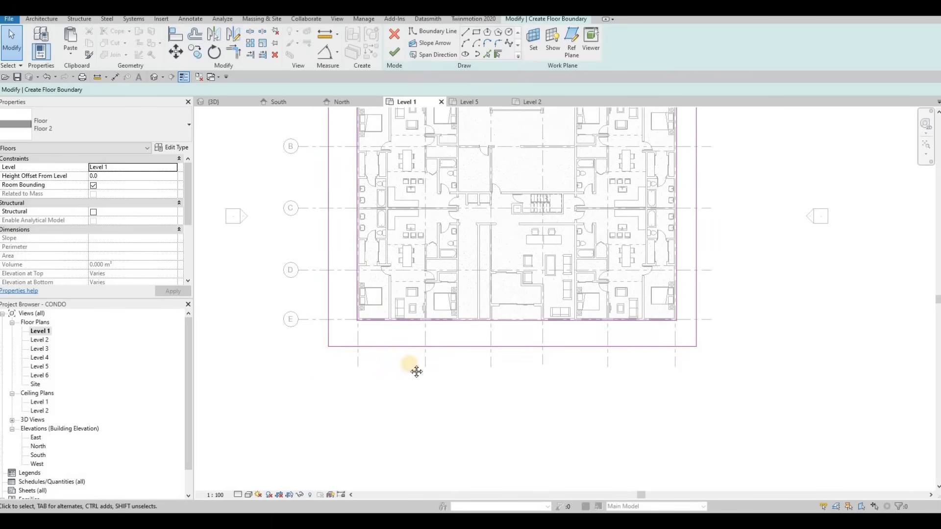
{"action": "scroll", "coordinate": [421, 318], "scroll_direction": "down", "scroll_amount": 3}
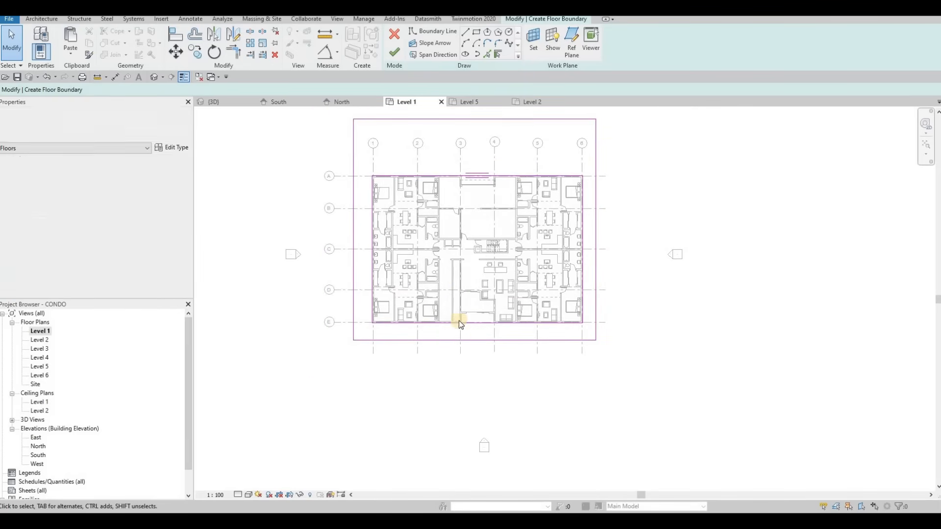
{"action": "scroll", "coordinate": [348, 292], "scroll_direction": "up", "scroll_amount": 4}
{"action": "key", "text": "Escape"}
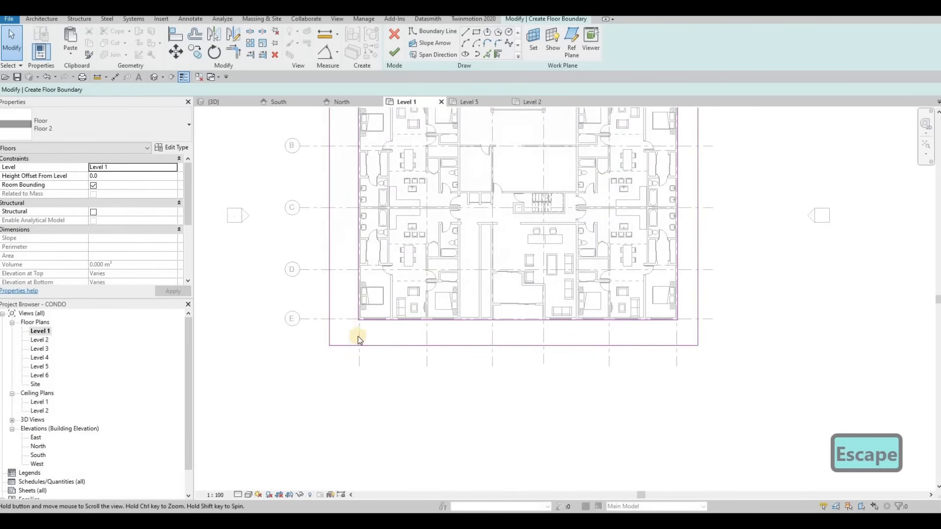
{"action": "scroll", "coordinate": [361, 206], "scroll_direction": "down", "scroll_amount": 1}
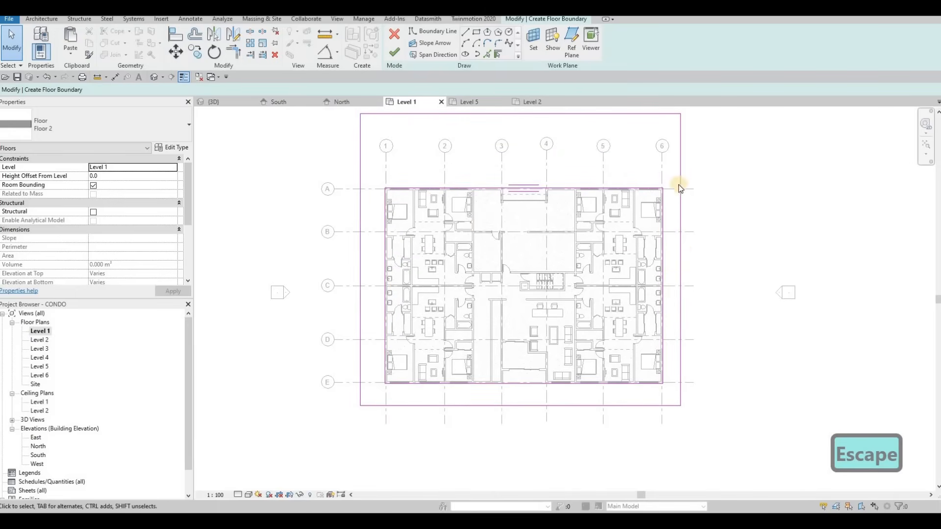
{"action": "scroll", "coordinate": [479, 243], "scroll_direction": "up", "scroll_amount": 3}
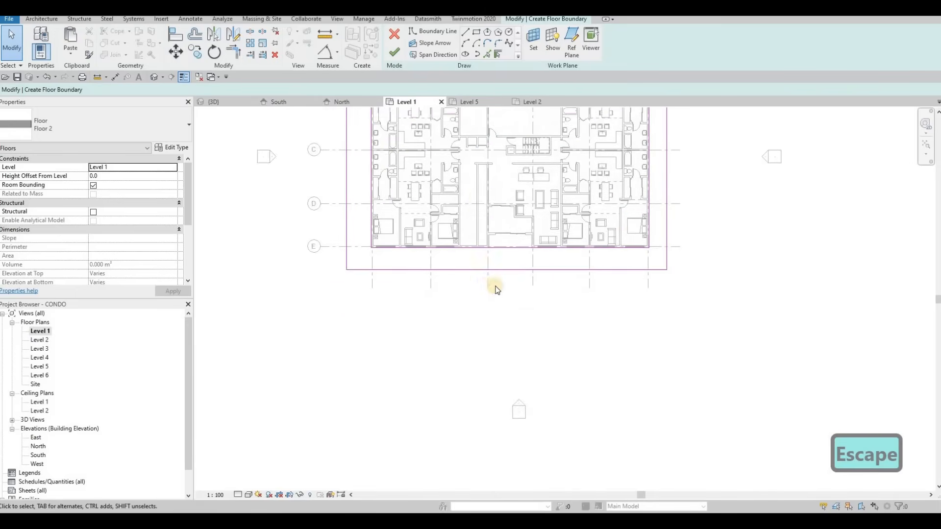
{"action": "scroll", "coordinate": [525, 283], "scroll_direction": "down", "scroll_amount": 1}
Move the outer boundary edge beyond grid E outward, set it to 5000 mm from the building, and finish the floor sketch.
{"action": "mouse_move", "coordinate": [525, 284]}
{"action": "middle_mouse_down"}
{"action": "mouse_move", "coordinate": [493, 279]}
{"action": "mouse_move", "coordinate": [501, 293]}
{"action": "mouse_move", "coordinate": [498, 283]}
{"action": "middle_mouse_up"}
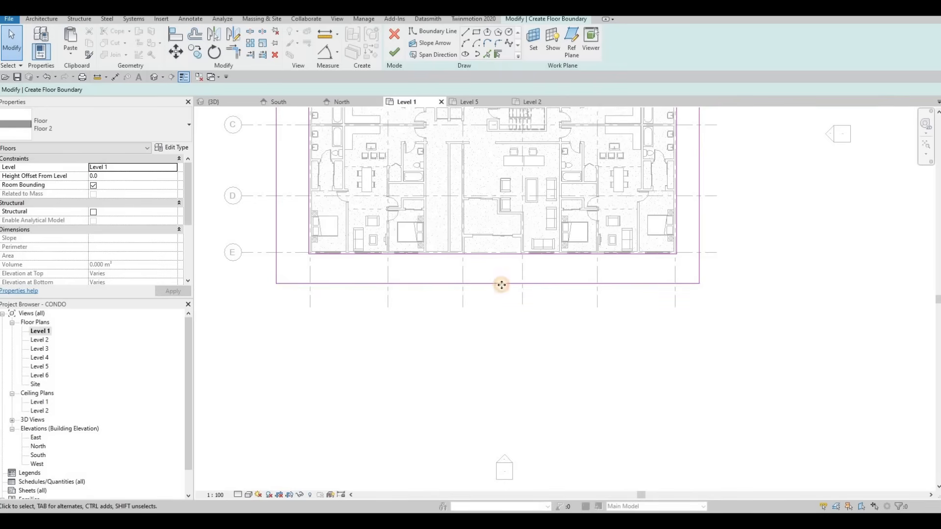
{"action": "mouse_move", "coordinate": [502, 285]}
{"action": "left_mouse_down"}
{"action": "mouse_move", "coordinate": [504, 341]}
{"action": "mouse_move", "coordinate": [674, 287]}
{"action": "left_mouse_up"}
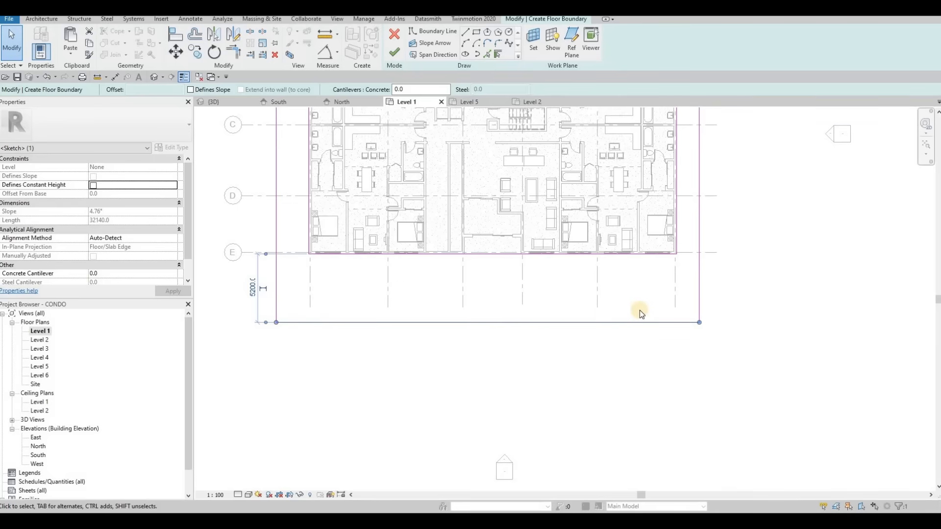
{"action": "scroll", "coordinate": [584, 308], "scroll_direction": "down", "scroll_amount": 3}
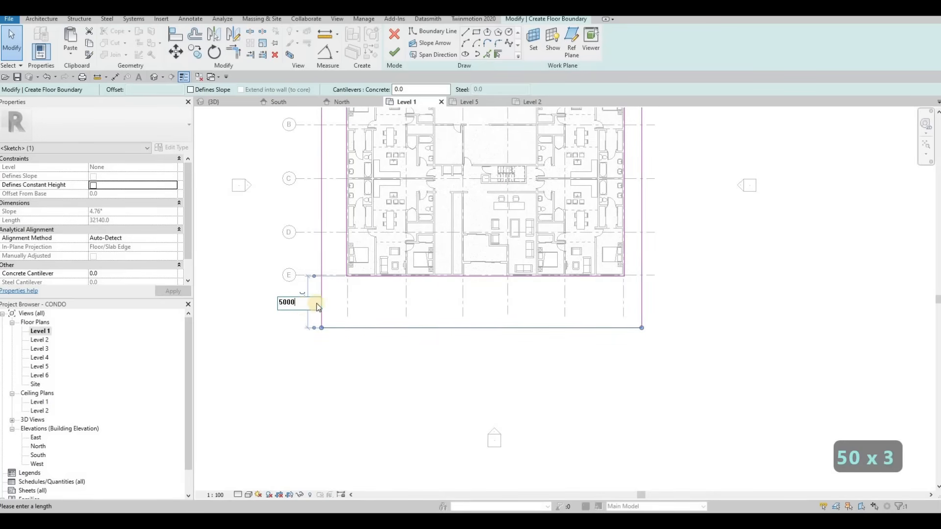
{"action": "key", "text": "Return"}
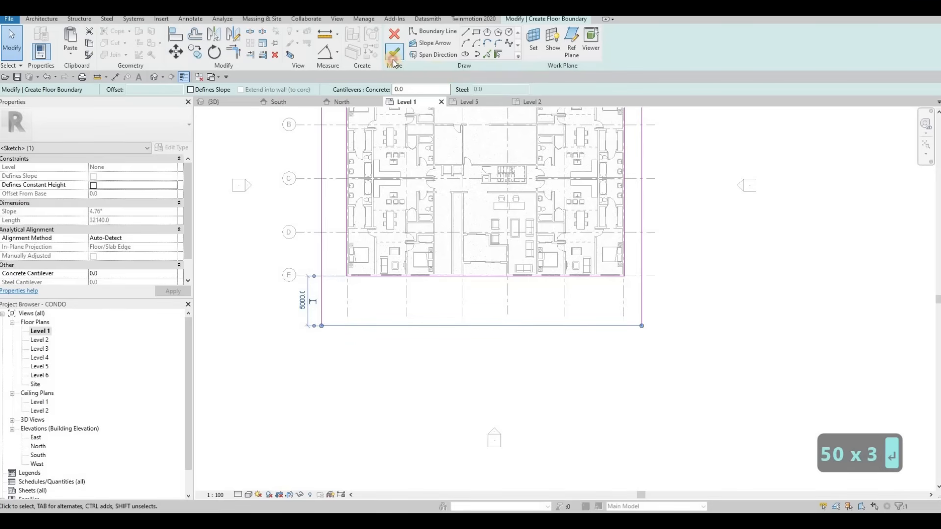
{"action": "left_click", "coordinate": [394, 57]}
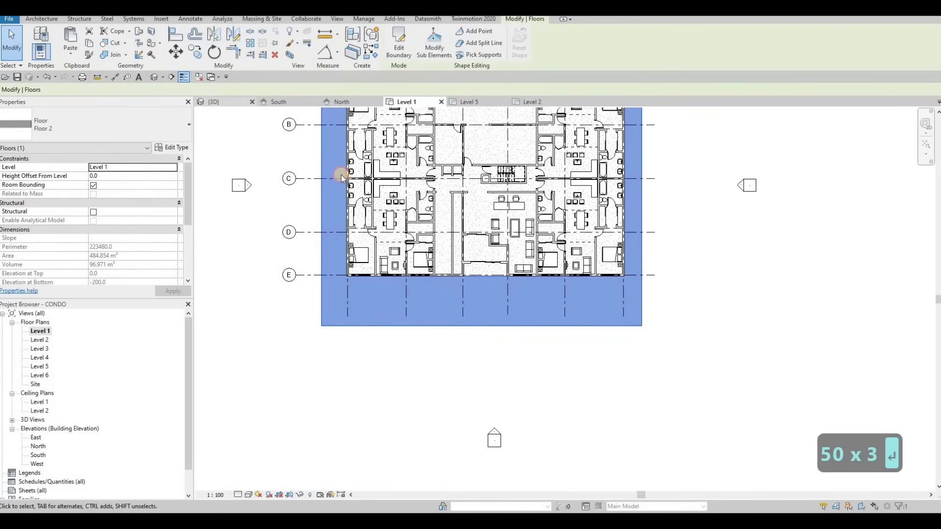
Inspect the new ground slab around the building in the 3D view.
{"action": "left_click", "coordinate": [215, 102]}
{"action": "key", "text": "Escape"}
{"action": "scroll", "coordinate": [539, 344], "scroll_direction": "down", "scroll_amount": 3}
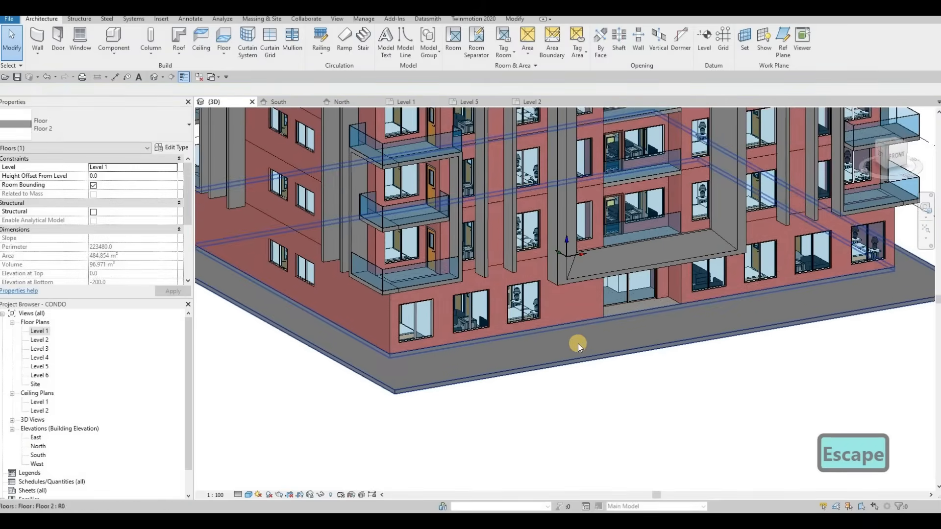
{"action": "middle_click_drag", "start_coordinate": [578, 343], "coordinate": [544, 339], "text": "shift"}
{"action": "middle_click_drag", "start_coordinate": [467, 346], "coordinate": [513, 348], "text": "shift"}
{"action": "left_click", "coordinate": [411, 300]}
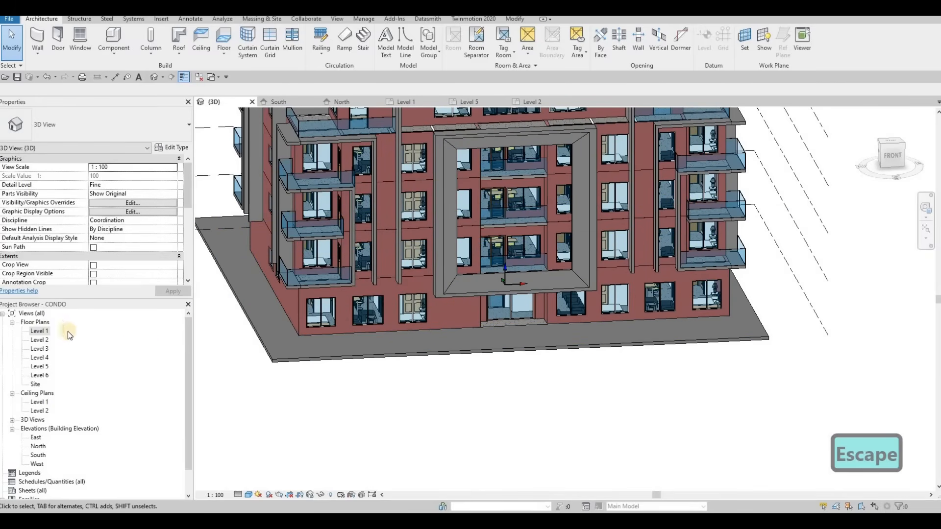
Start a new wall in the Level 1 floor plan using the Exterior Wall 1 type.
{"action": "left_click", "coordinate": [42, 332]}
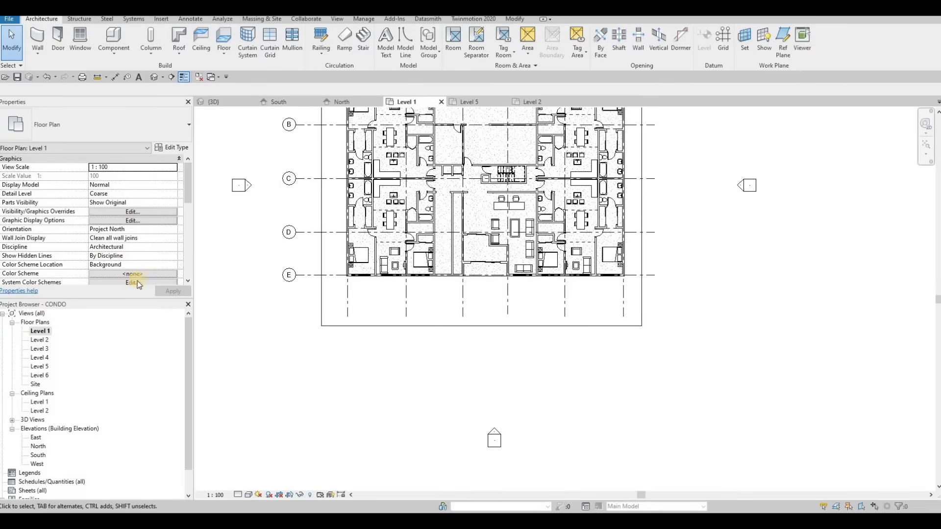
{"action": "left_click", "coordinate": [37, 37]}
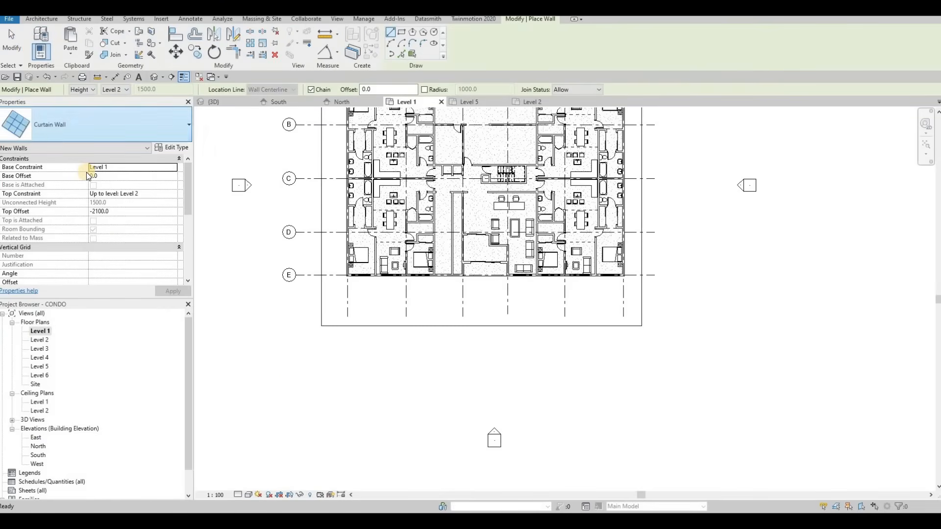
{"action": "left_click", "coordinate": [84, 125]}
{"action": "scroll", "coordinate": [73, 208], "scroll_direction": "up", "scroll_amount": 5}
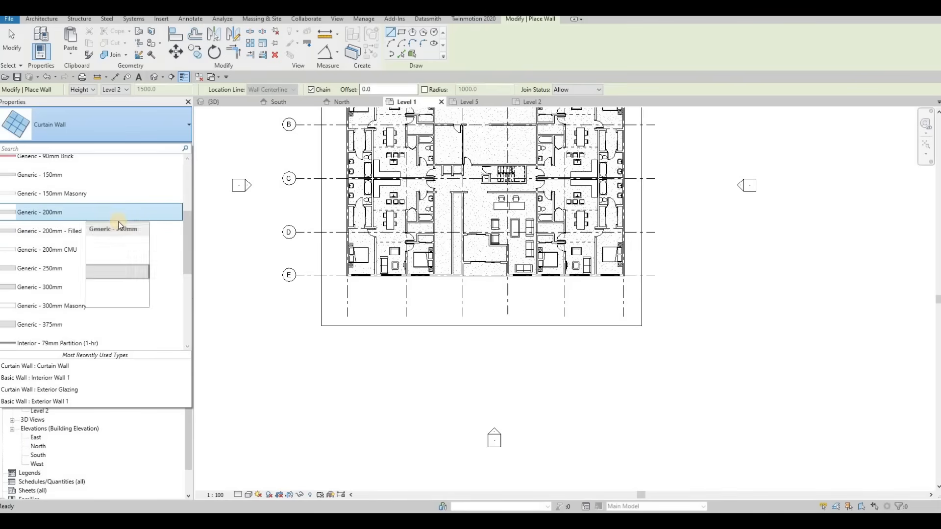
{"action": "scroll", "coordinate": [119, 226], "scroll_direction": "up", "scroll_amount": 2}
{"action": "left_click", "coordinate": [72, 189]}
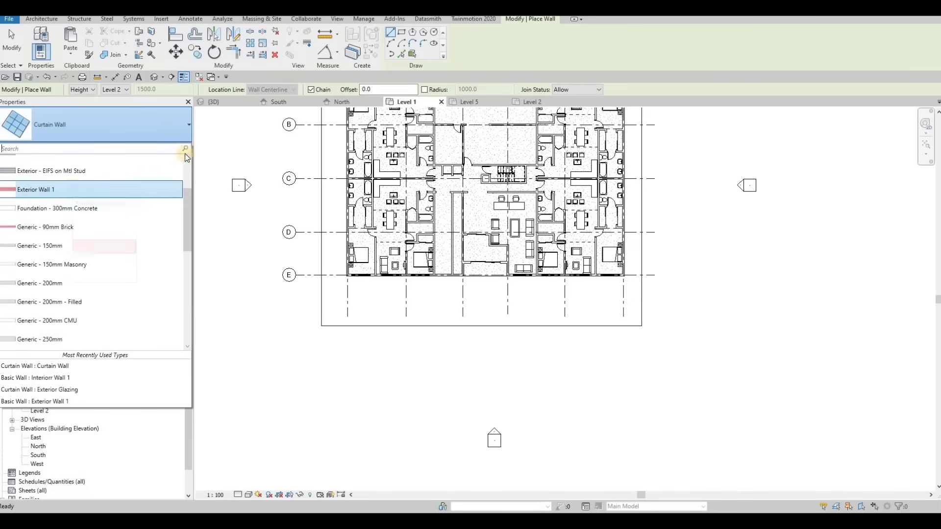
Duplicate the Exterior Wall 1 type as Exterior Wall 2.
{"action": "left_click", "coordinate": [178, 149]}
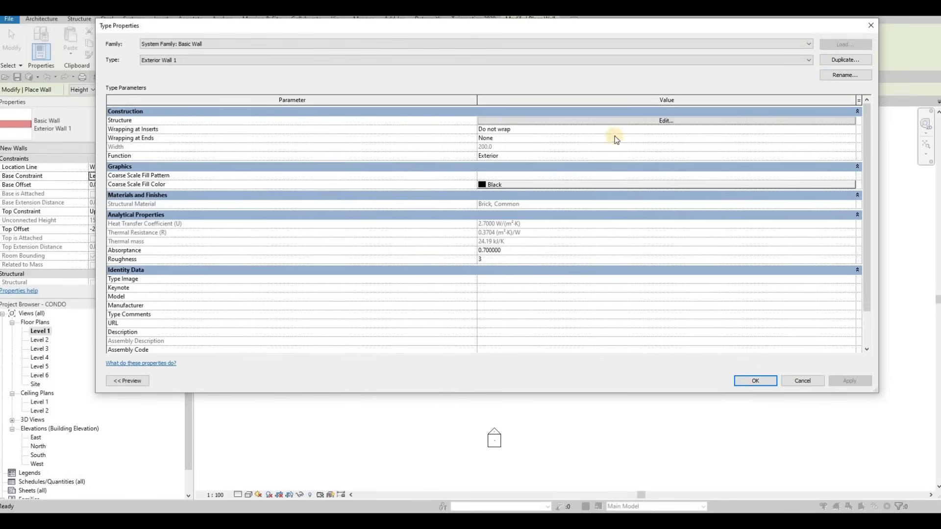
{"action": "key", "text": "alt+d"}
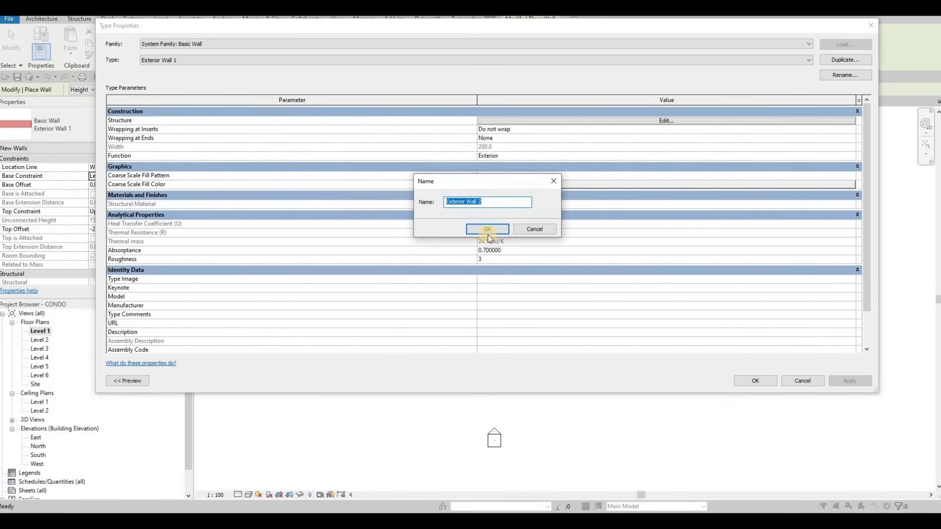
{"action": "key", "text": "Return"}
Assign the Stone material from the AEC Materials library to the structure layer of Exterior Wall 2 and accept the type.
{"action": "left_click", "coordinate": [605, 120]}
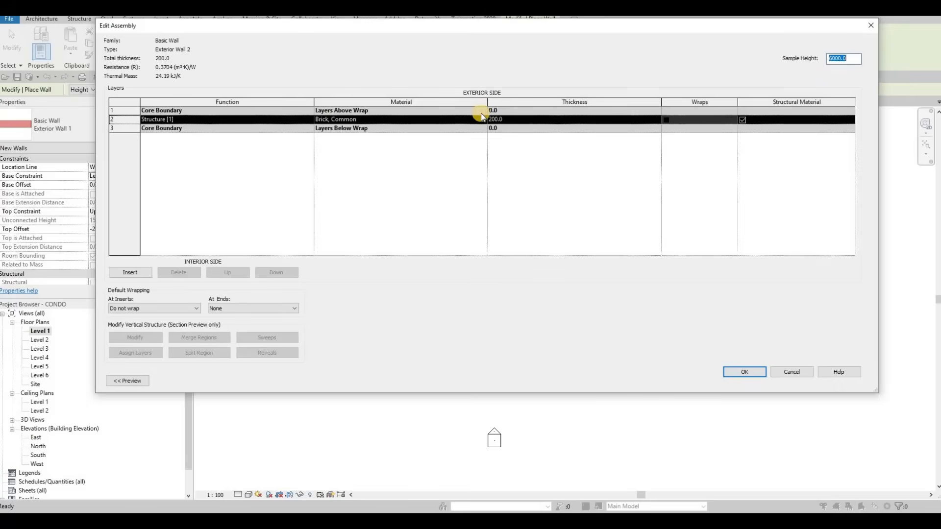
{"action": "left_click", "coordinate": [483, 119]}
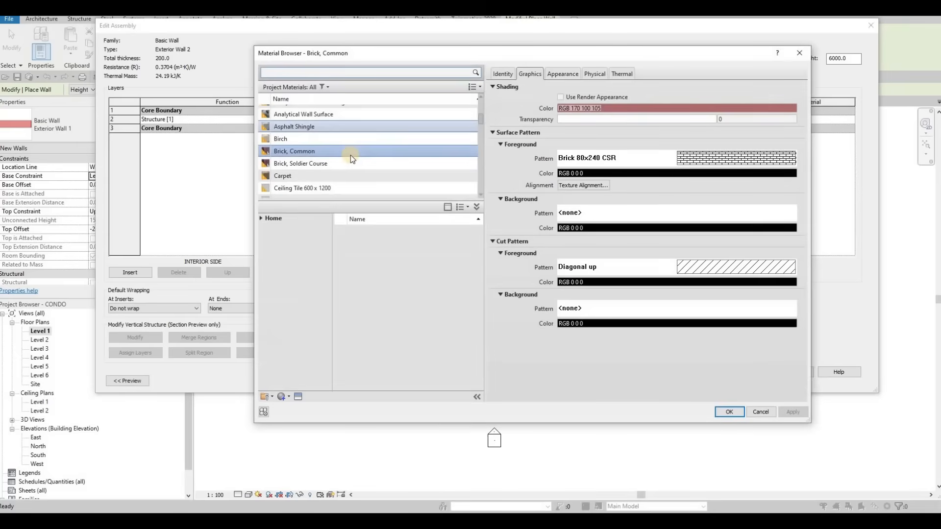
{"action": "scroll", "coordinate": [349, 156], "scroll_direction": "down", "scroll_amount": 2}
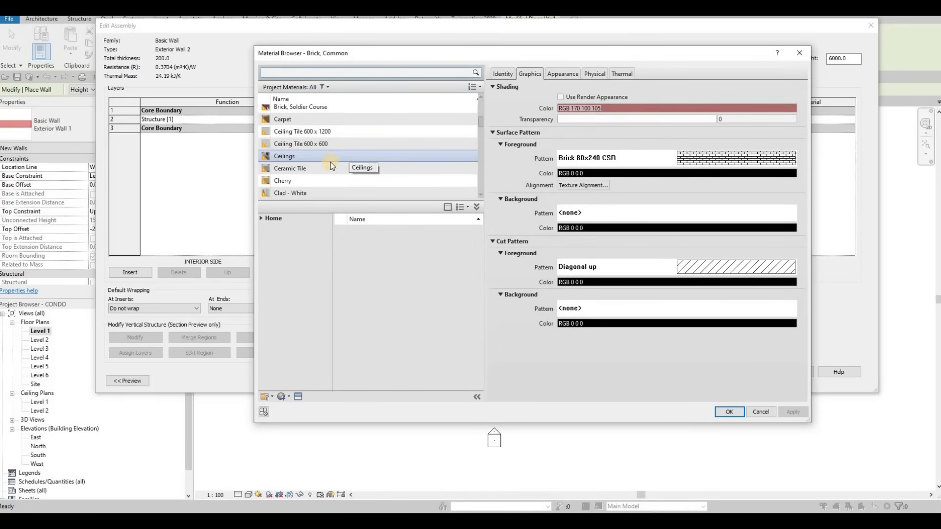
{"action": "scroll", "coordinate": [338, 160], "scroll_direction": "down", "scroll_amount": 2}
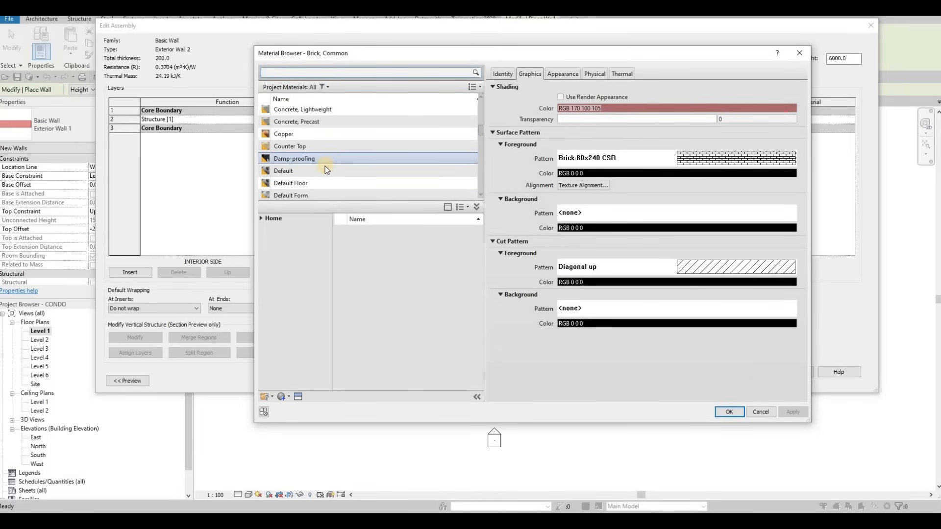
{"action": "scroll", "coordinate": [326, 170], "scroll_direction": "down", "scroll_amount": 3}
{"action": "scroll", "coordinate": [327, 170], "scroll_direction": "down", "scroll_amount": 4}
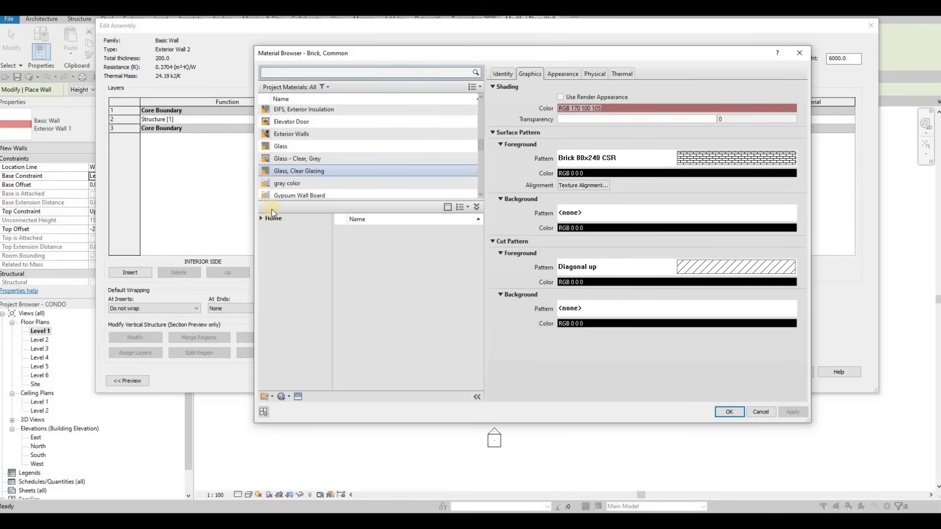
{"action": "left_click", "coordinate": [269, 238]}
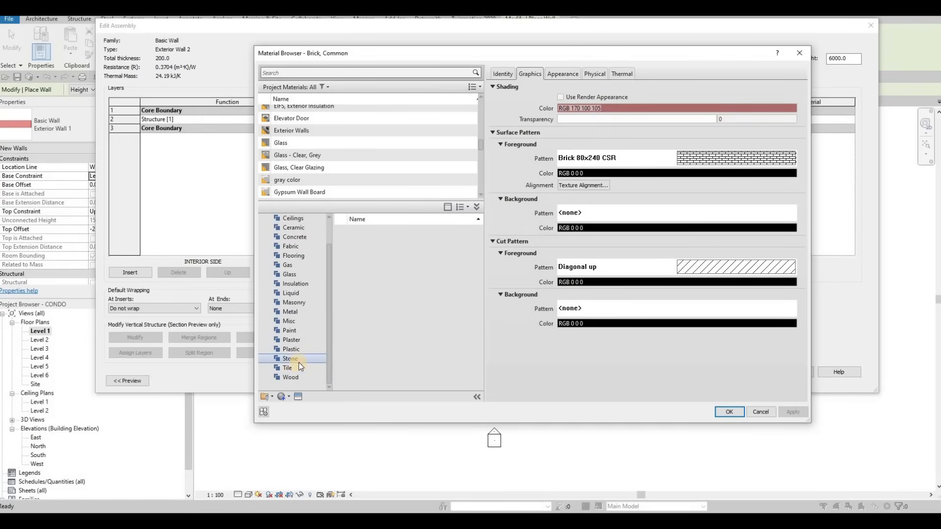
{"action": "key", "text": "Up"}
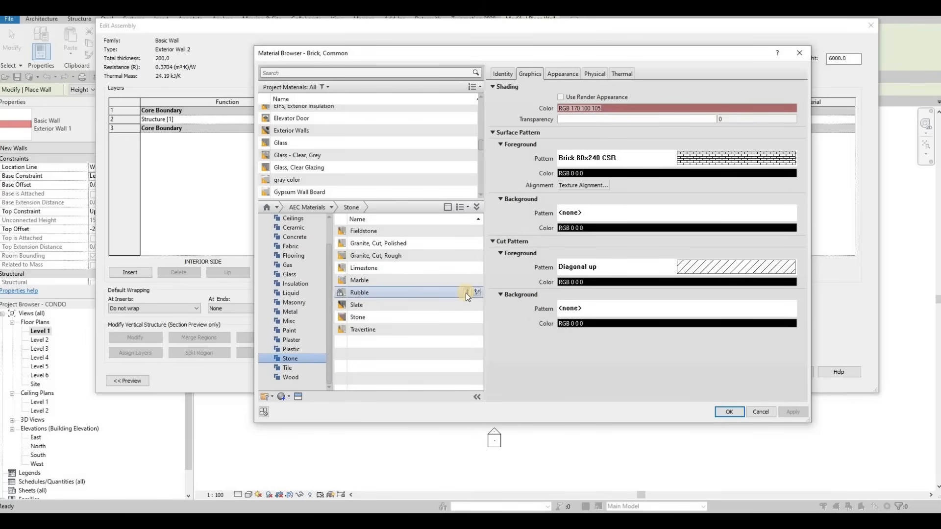
{"action": "left_click", "coordinate": [466, 317]}
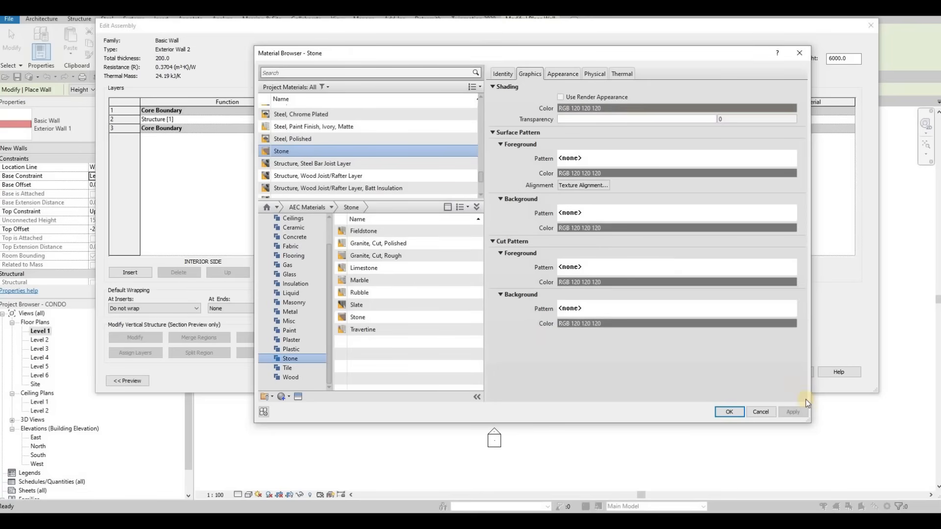
{"action": "left_click", "coordinate": [798, 412]}
{"action": "left_click", "coordinate": [728, 413]}
{"action": "left_click", "coordinate": [743, 372]}
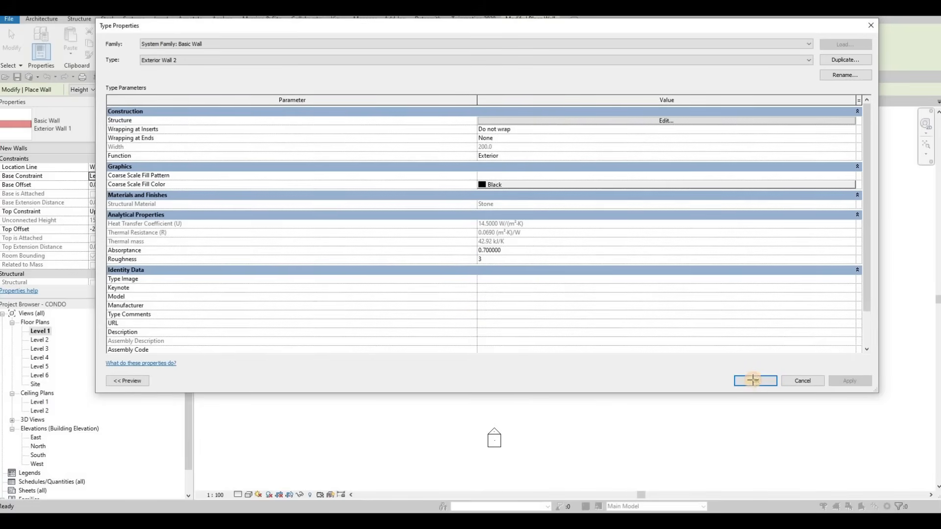
{"action": "left_click", "coordinate": [754, 380]}
Start an Exterior Wall 2 wall near the ground slab's lower-left corner and run it up along the slab's left edge.
{"action": "middle_click_drag", "start_coordinate": [438, 311], "coordinate": [444, 344]}
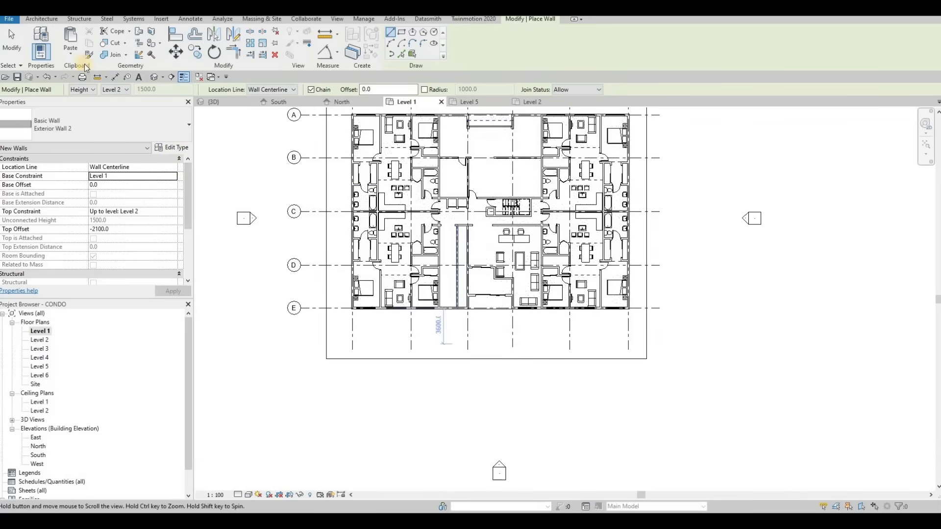
{"action": "left_click", "coordinate": [42, 19]}
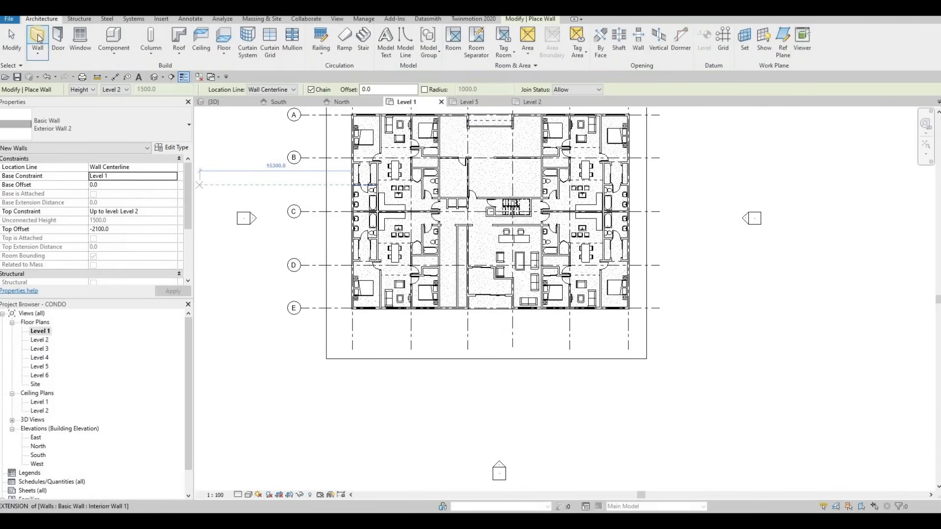
{"action": "left_click", "coordinate": [39, 39]}
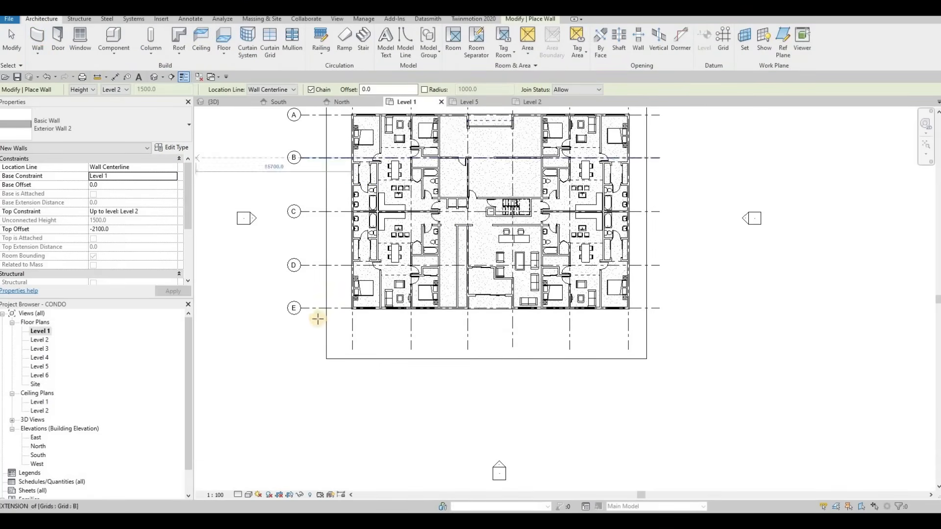
{"action": "scroll", "coordinate": [326, 356], "scroll_direction": "up", "scroll_amount": 2}
{"action": "left_click", "coordinate": [327, 350]}
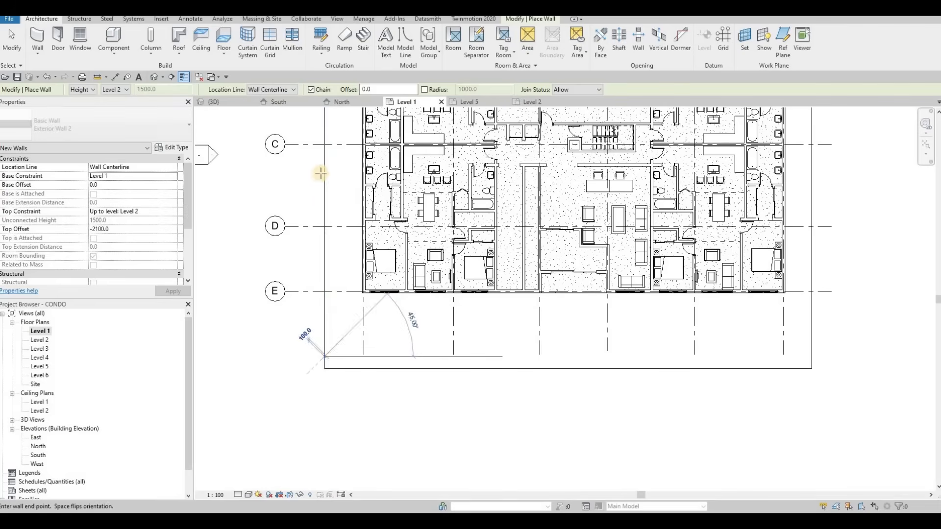
{"action": "middle_click_drag", "start_coordinate": [308, 275], "coordinate": [292, 297]}
{"action": "scroll", "coordinate": [292, 297], "scroll_direction": "down", "scroll_amount": 3}
{"action": "scroll", "coordinate": [304, 226], "scroll_direction": "up", "scroll_amount": 3}
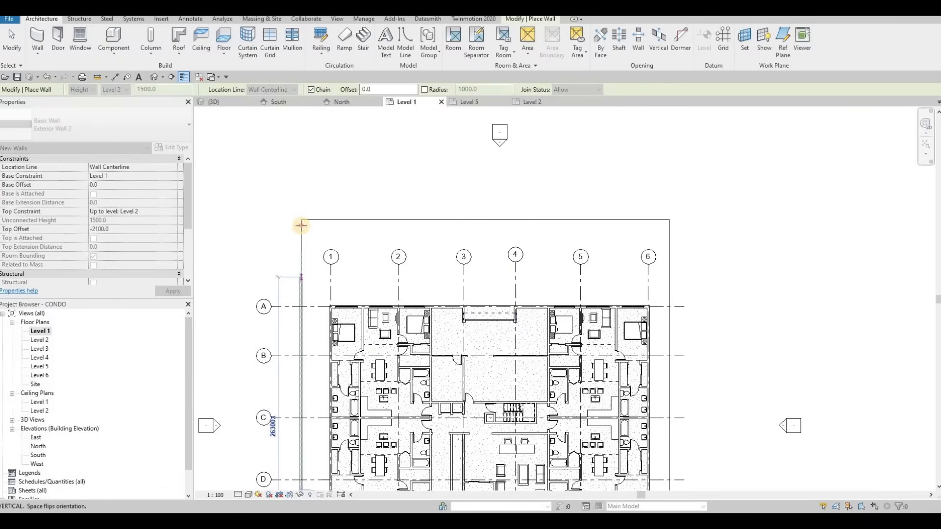
Finish the Exterior Wall 2 boundary wall beside grid 1 near the slab's upper corner.
{"action": "left_click", "coordinate": [312, 234]}
{"action": "key", "text": "Escape"}
{"action": "key", "text": "Escape"}
{"action": "key", "text": "Escape"}
Align the outer face of the boundary wall beside grid 1 with the adjacent slab edge.
{"action": "scroll", "coordinate": [310, 227], "scroll_direction": "up", "scroll_amount": 3}
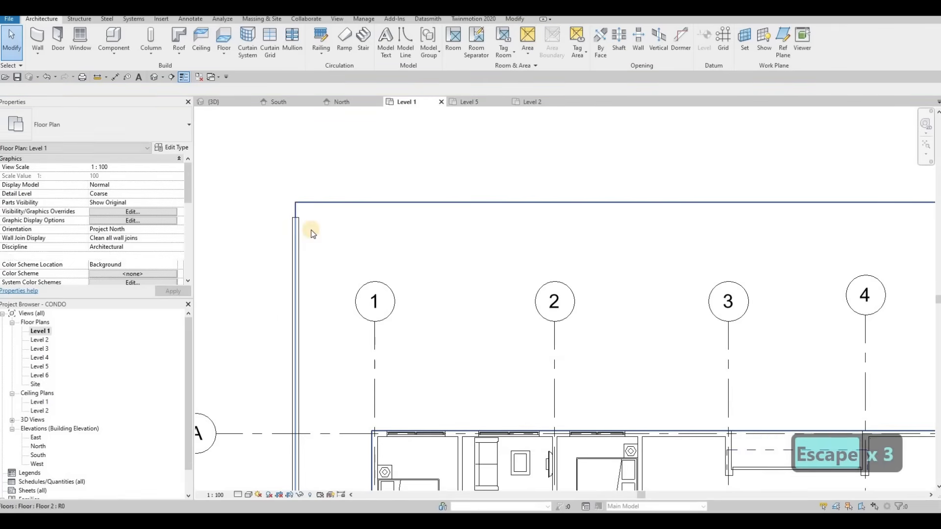
{"action": "key", "text": "a"}
{"action": "key", "text": "l"}
{"action": "left_click", "coordinate": [293, 204]}
{"action": "scroll", "coordinate": [293, 215], "scroll_direction": "up", "scroll_amount": 2}
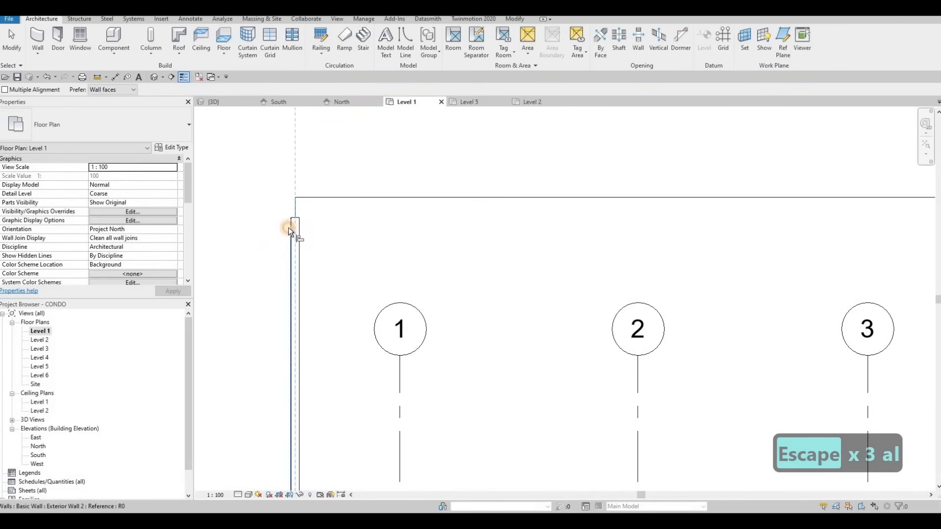
{"action": "scroll", "coordinate": [366, 239], "scroll_direction": "down", "scroll_amount": 5}
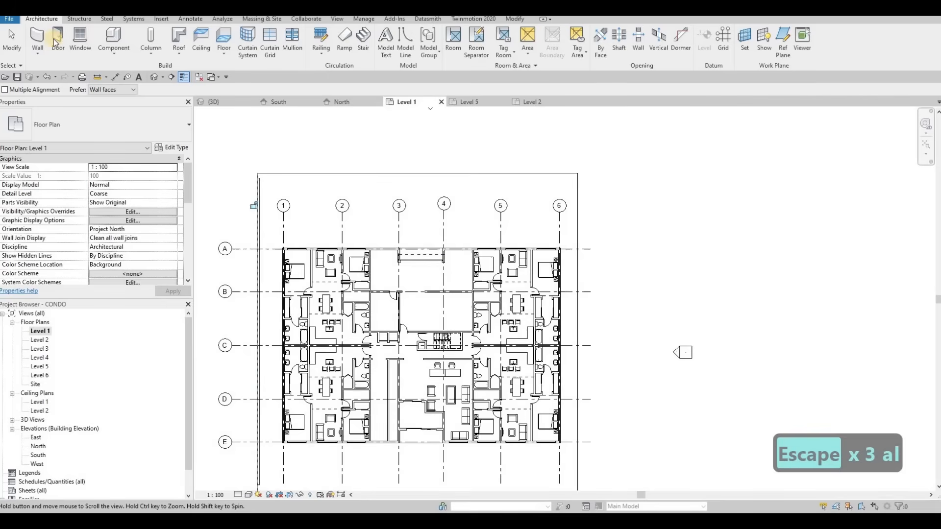
{"action": "key", "text": "Escape"}
{"action": "key", "text": "Escape"}
Draw a second Exterior Wall 2 boundary wall along the slab edge beside grid 6, ending near the slab's upper corner.
{"action": "left_click", "coordinate": [39, 37]}
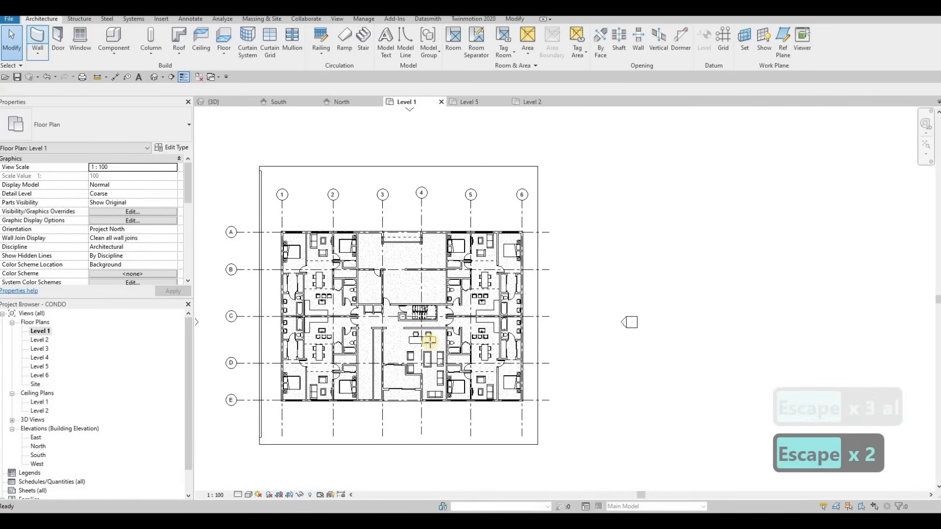
{"action": "scroll", "coordinate": [546, 428], "scroll_direction": "up", "scroll_amount": 4}
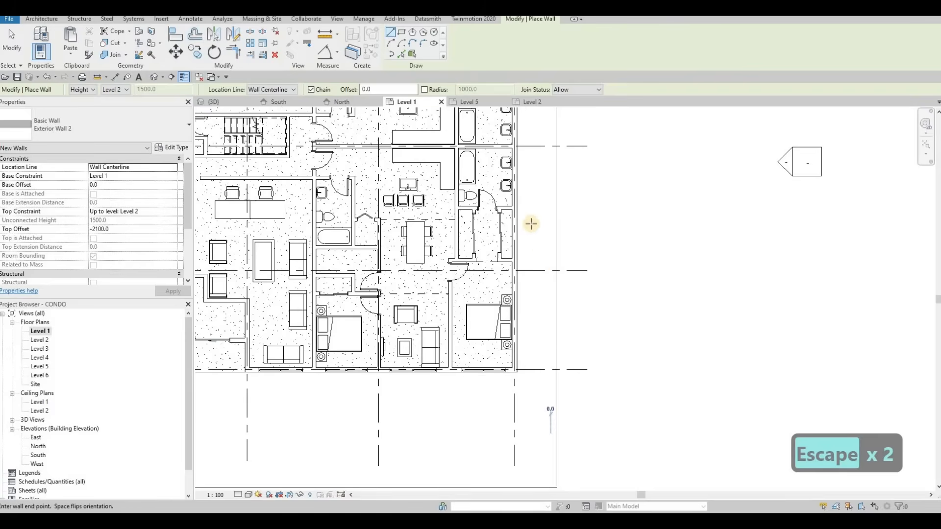
{"action": "scroll", "coordinate": [531, 224], "scroll_direction": "down", "scroll_amount": 1}
{"action": "scroll", "coordinate": [529, 166], "scroll_direction": "down", "scroll_amount": 1}
{"action": "middle_click_drag", "start_coordinate": [528, 162], "coordinate": [523, 370]}
{"action": "left_click", "coordinate": [535, 172]}
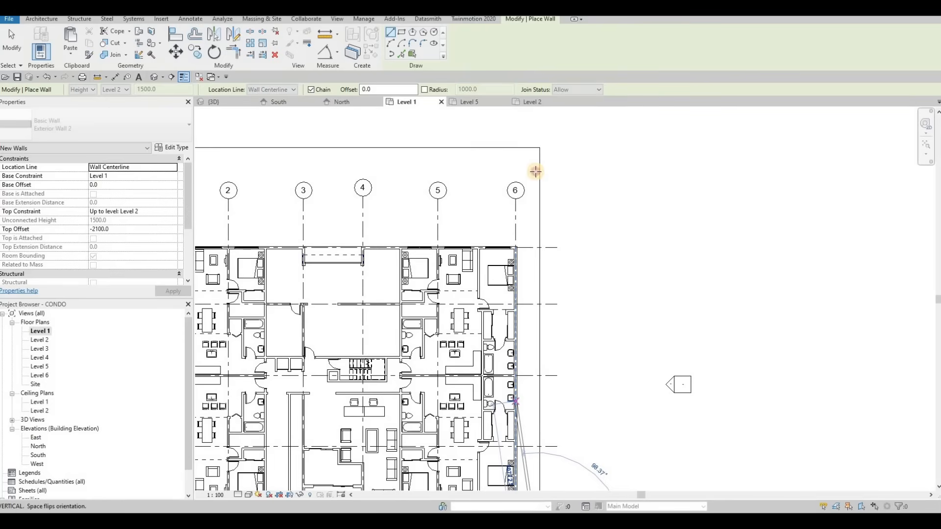
{"action": "key", "text": "Escape"}
{"action": "key", "text": "Escape"}
Align the outer face of the boundary wall beside grid 6 with the adjacent slab edge.
{"action": "key", "text": "a"}
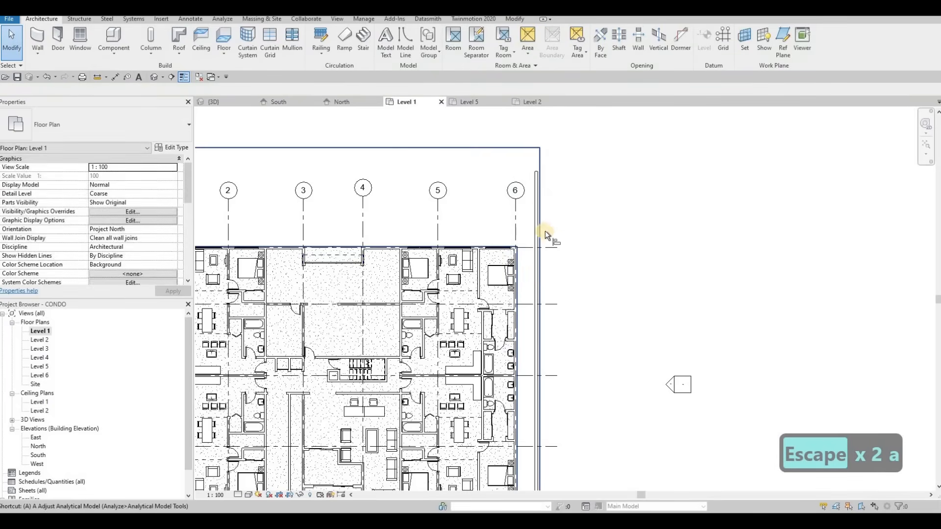
{"action": "key", "text": "l"}
{"action": "scroll", "coordinate": [540, 209], "scroll_direction": "up", "scroll_amount": 2}
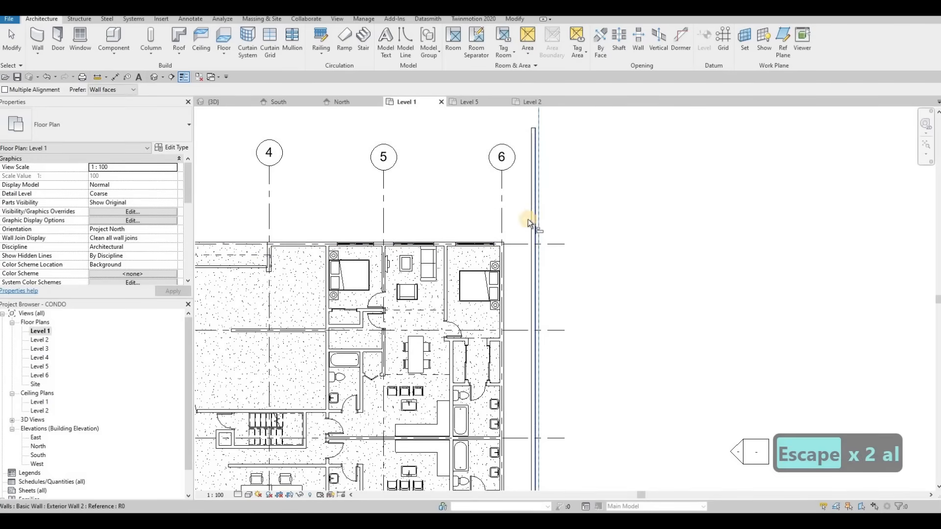
{"action": "left_click", "coordinate": [529, 219]}
{"action": "scroll", "coordinate": [544, 192], "scroll_direction": "down", "scroll_amount": 4}
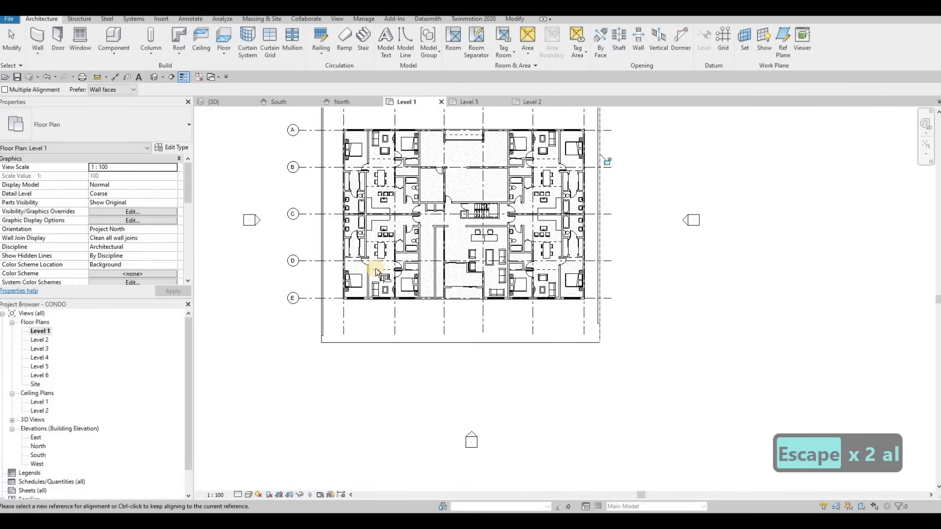
Pull the lower end of the boundary wall beside grid 1 back to just below grid E.
{"action": "scroll", "coordinate": [346, 280], "scroll_direction": "up", "scroll_amount": 3}
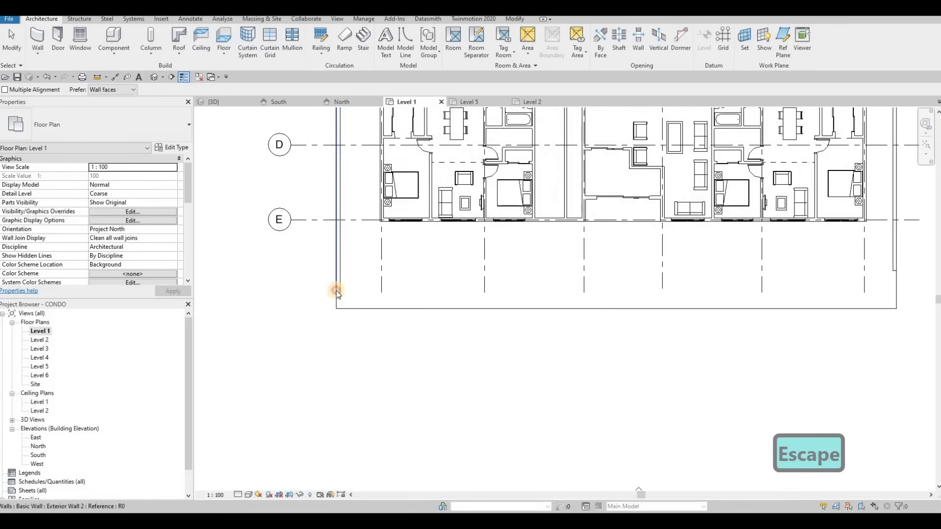
{"action": "key", "text": "Escape"}
{"action": "left_click", "coordinate": [336, 291]}
{"action": "scroll", "coordinate": [338, 290], "scroll_direction": "up", "scroll_amount": 2}
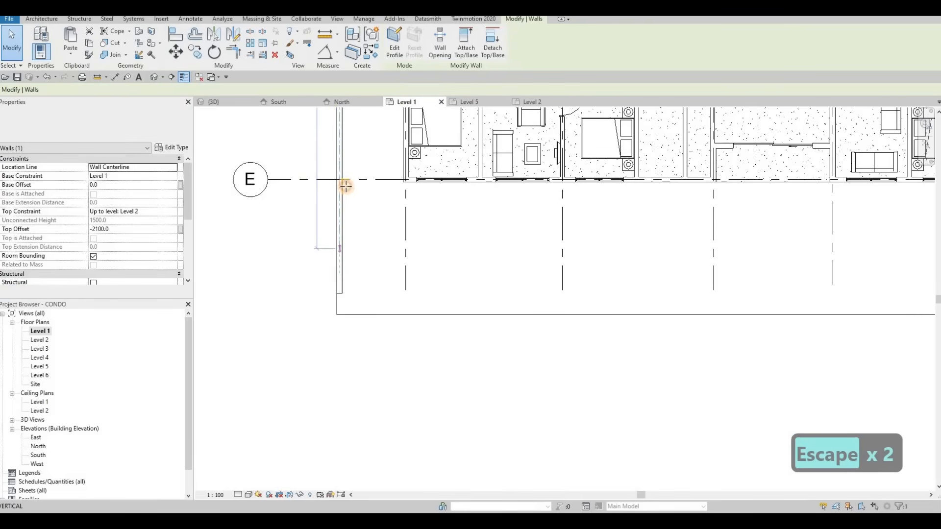
{"action": "key", "text": "a"}
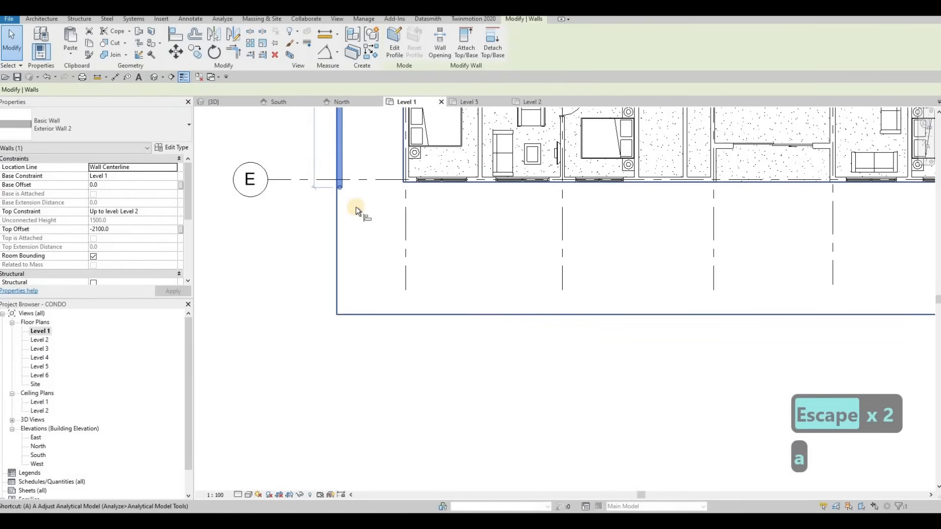
{"action": "key", "text": "l"}
{"action": "key", "text": "Escape"}
{"action": "key", "text": "Escape"}
{"action": "key", "text": "Escape"}
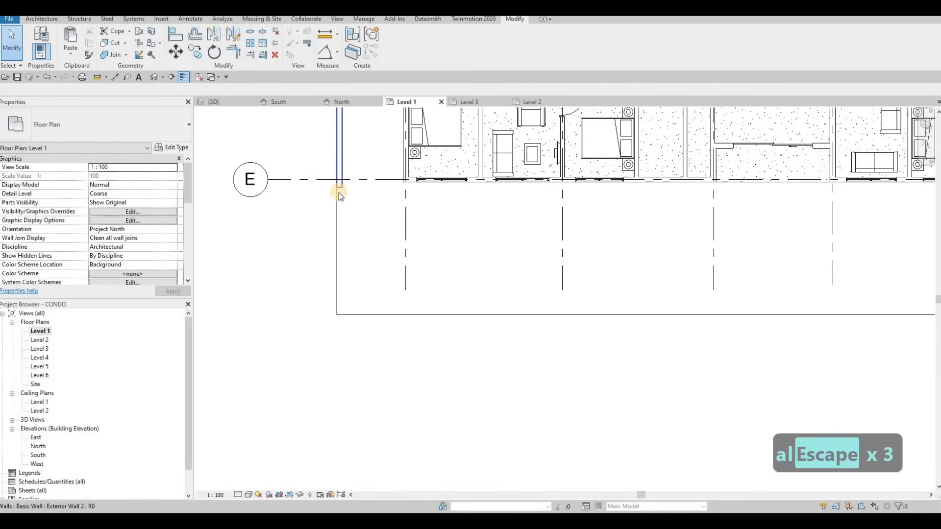
Stretch the lower end of the boundary wall beside grid 1 down to the slab edge below grid E.
{"action": "left_click_drag", "start_coordinate": [339, 216], "coordinate": [342, 312]}
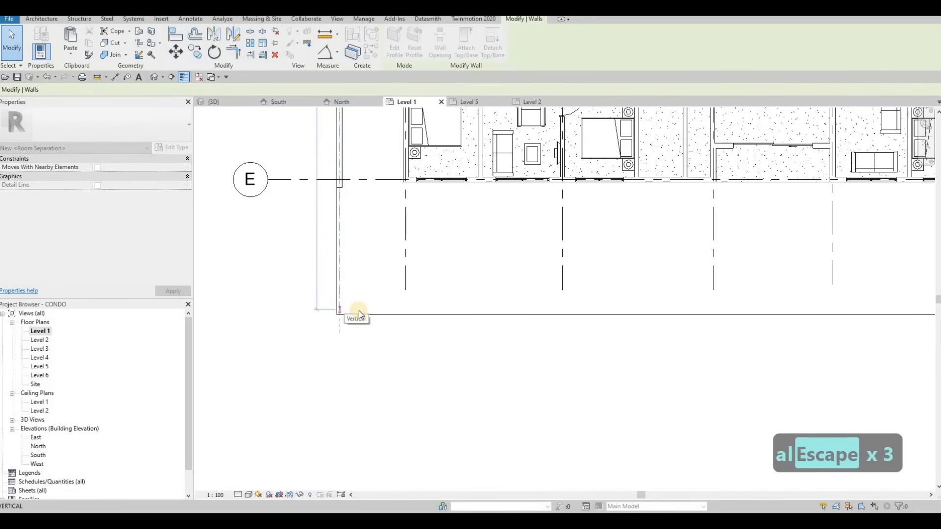
{"action": "key", "text": "Escape"}
{"action": "scroll", "coordinate": [349, 307], "scroll_direction": "up", "scroll_amount": 3}
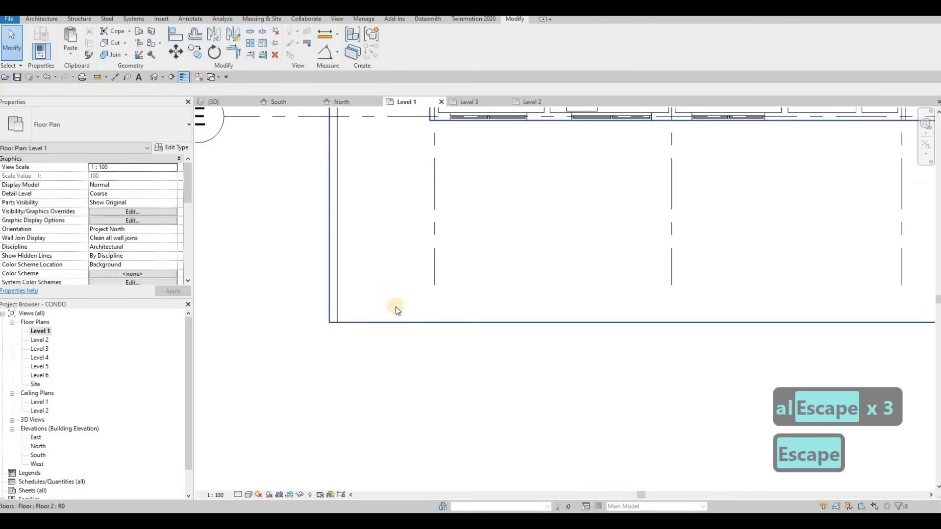
Align the lower end of the boundary wall beside grid 6 with the slab edge below grid E.
{"action": "scroll", "coordinate": [368, 292], "scroll_direction": "down", "scroll_amount": 6}
{"action": "middle_click_drag", "start_coordinate": [541, 267], "coordinate": [263, 252]}
{"action": "key", "text": "Escape"}
{"action": "key", "text": "Escape"}
{"action": "scroll", "coordinate": [538, 267], "scroll_direction": "up", "scroll_amount": 1}
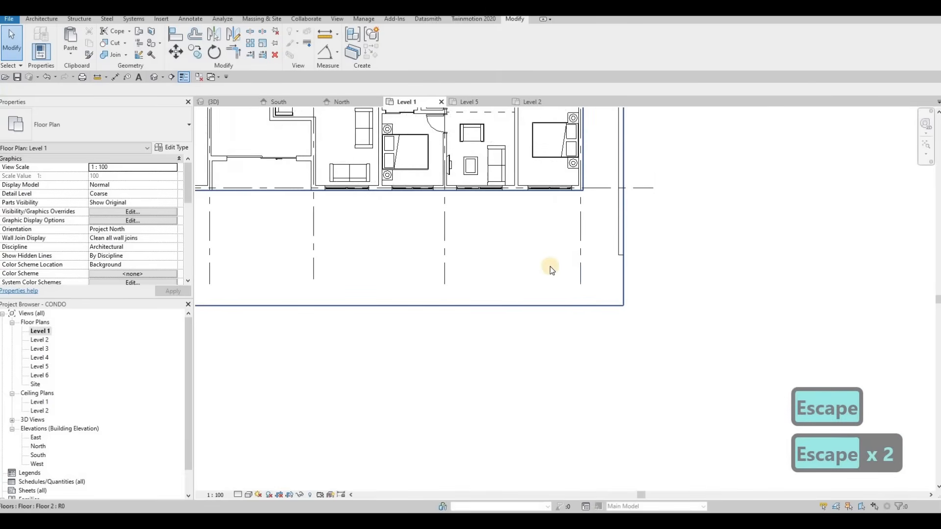
{"action": "key", "text": "a"}
{"action": "key", "text": "l"}
{"action": "scroll", "coordinate": [622, 279], "scroll_direction": "up", "scroll_amount": 3}
{"action": "left_click", "coordinate": [628, 242]}
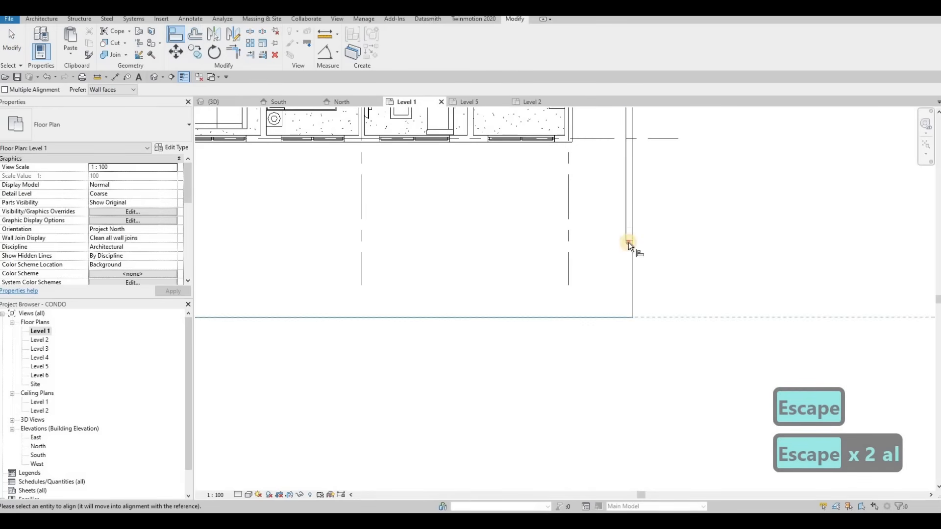
{"action": "scroll", "coordinate": [482, 234], "scroll_direction": "down", "scroll_amount": 5}
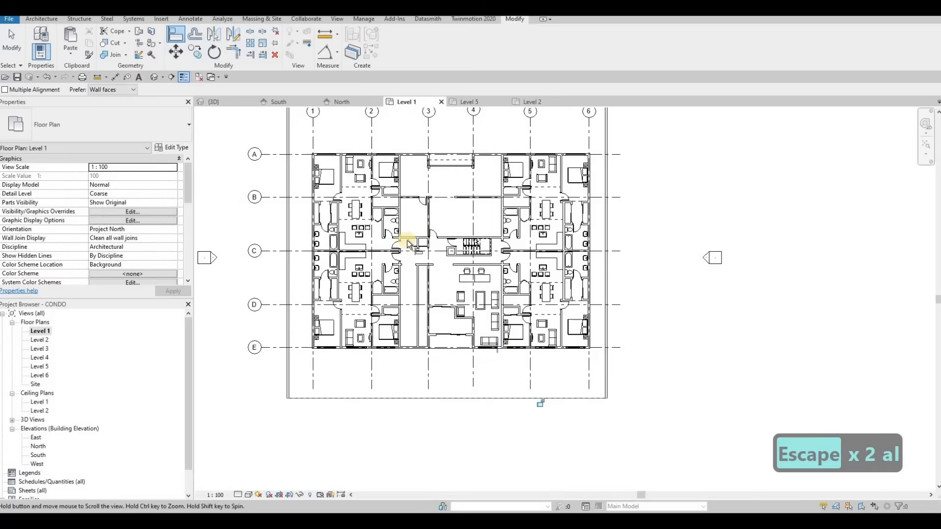
{"action": "scroll", "coordinate": [271, 209], "scroll_direction": "up", "scroll_amount": 4}
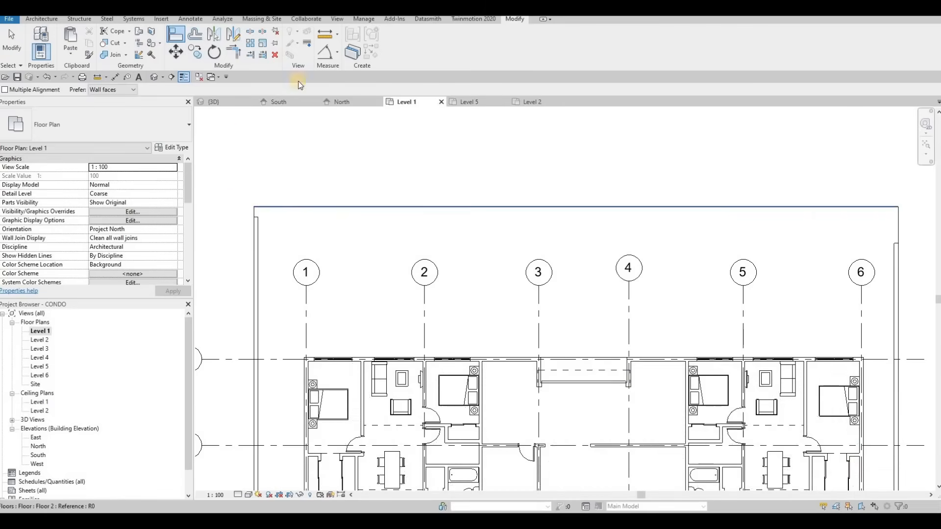
{"action": "key", "text": "Escape"}
{"action": "key", "text": "Escape"}
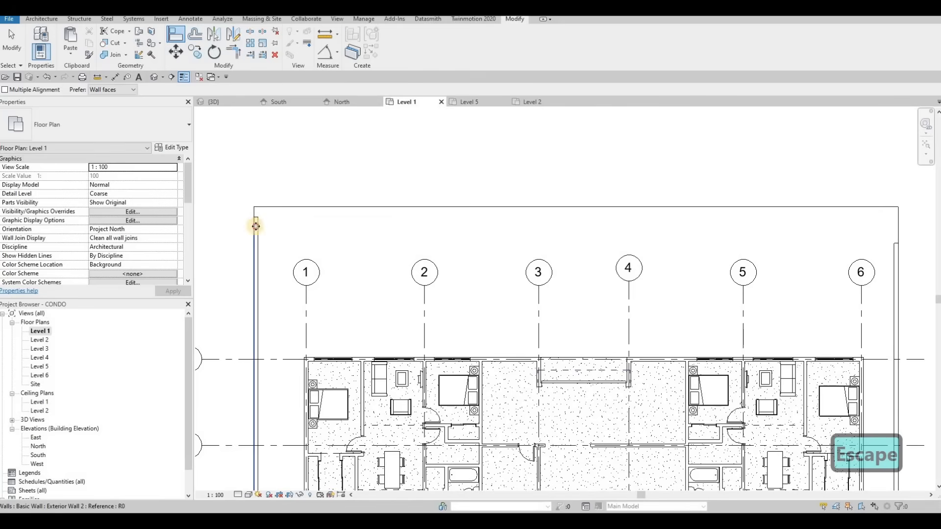
{"action": "key", "text": "Escape"}
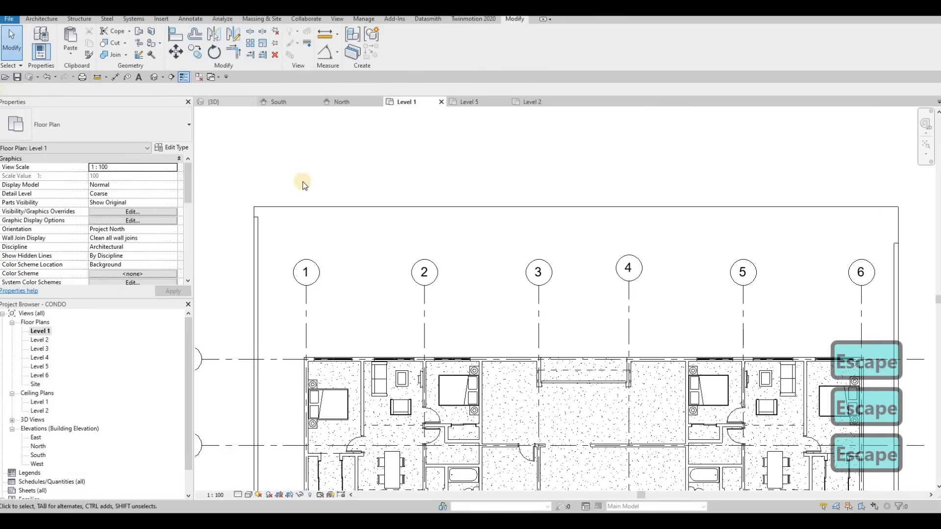
Open the 3D view and inspect the boundary wall beside grid 1 and its constraints.
{"action": "left_click", "coordinate": [214, 102]}
{"action": "middle_click_drag", "start_coordinate": [373, 229], "coordinate": [236, 269], "text": "shift"}
{"action": "scroll", "coordinate": [338, 235], "scroll_direction": "down", "scroll_amount": 1}
{"action": "left_click", "coordinate": [235, 266]}
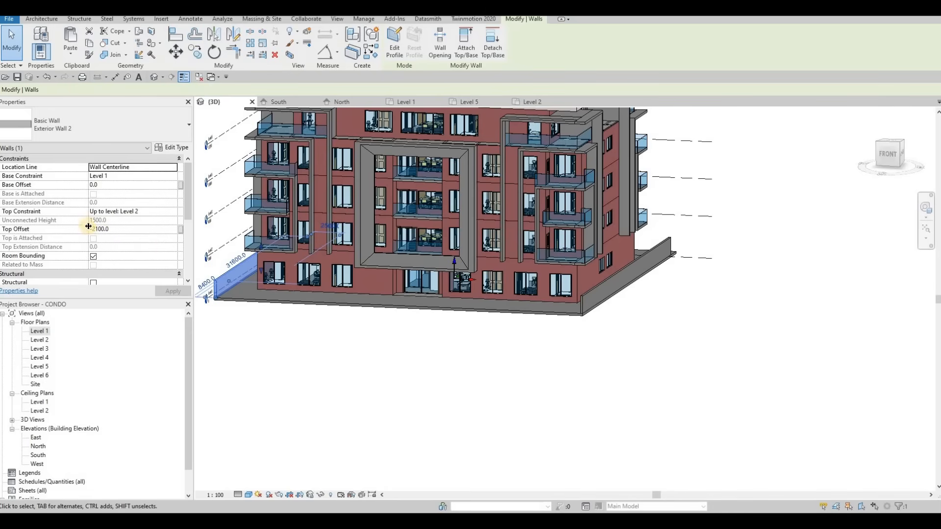
{"action": "scroll", "coordinate": [245, 280], "scroll_direction": "up", "scroll_amount": 3}
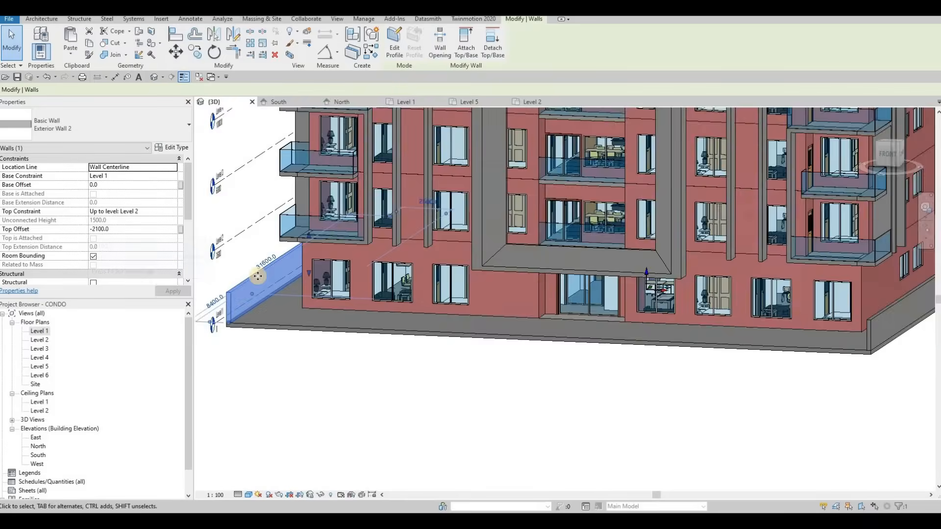
{"action": "scroll", "coordinate": [258, 275], "scroll_direction": "up", "scroll_amount": 2}
{"action": "middle_click_drag", "start_coordinate": [484, 296], "coordinate": [518, 296]}
{"action": "scroll", "coordinate": [613, 292], "scroll_direction": "down", "scroll_amount": 3}
{"action": "middle_click_drag", "start_coordinate": [853, 309], "coordinate": [657, 298]}
Set the top offset of the boundary wall beside grid 6 to -2000.
{"action": "left_click", "coordinate": [657, 298]}
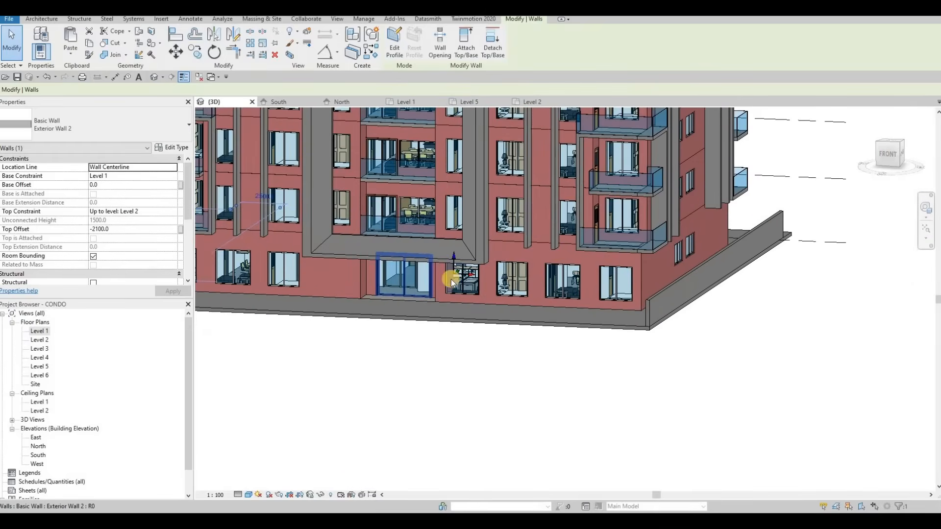
{"action": "left_click", "coordinate": [123, 228]}
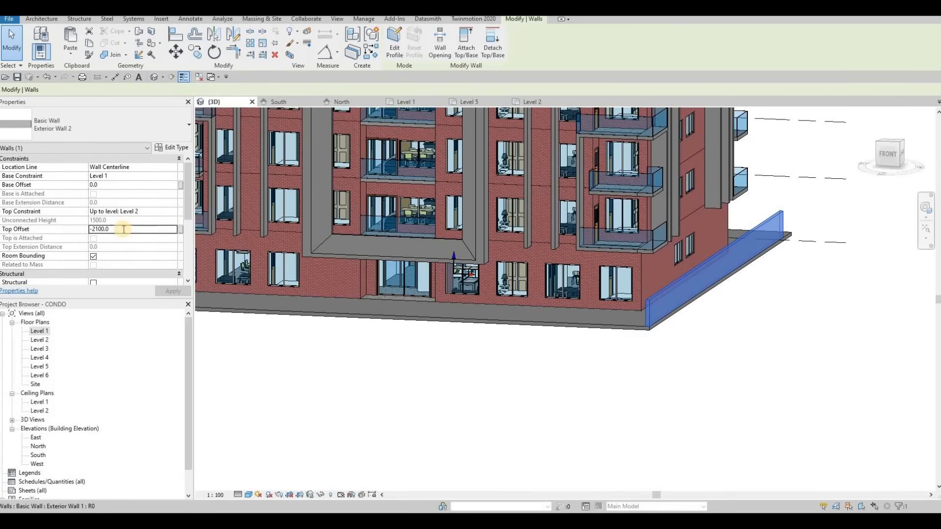
{"action": "type", "text": "-2"}
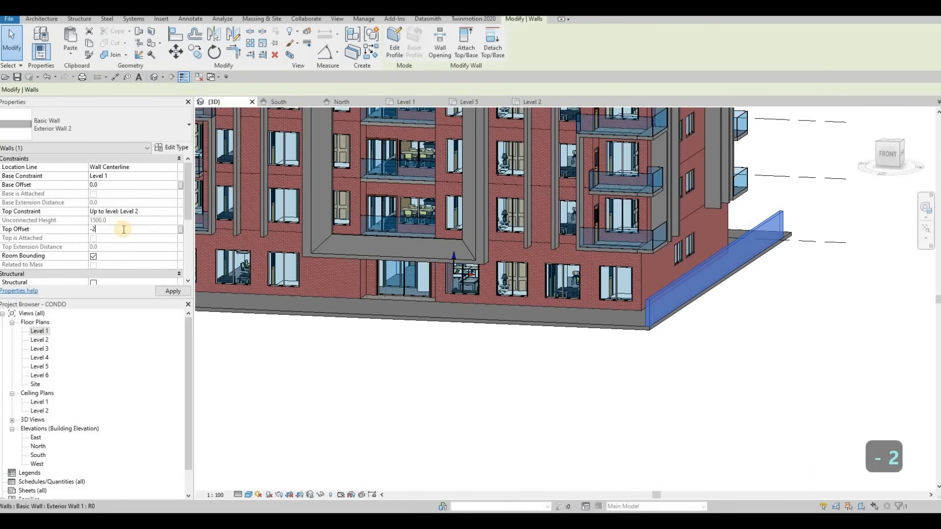
{"action": "type", "text": "000"}
{"action": "key", "text": "Return"}
{"action": "left_click", "coordinate": [166, 290]}
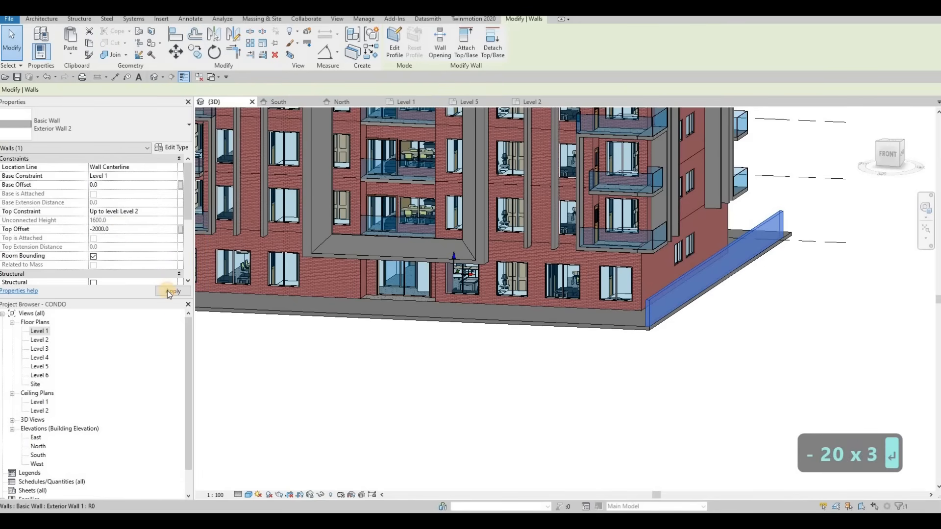
{"action": "key", "text": "Escape"}
{"action": "key", "text": "Escape"}
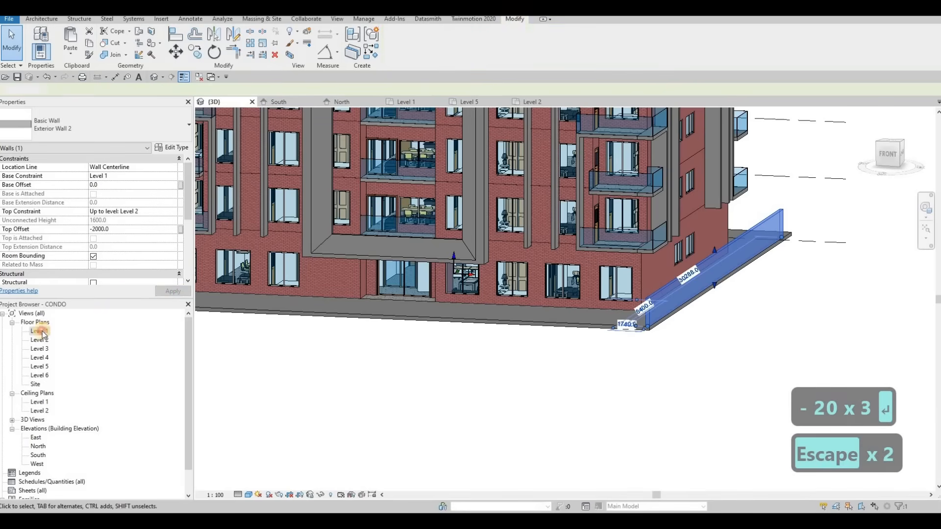
On the Level 1 plan, draw a wall similar to the grid 1 boundary wall along the slab edge above grid A.
{"action": "double_click", "coordinate": [43, 335]}
{"action": "key", "text": "Escape"}
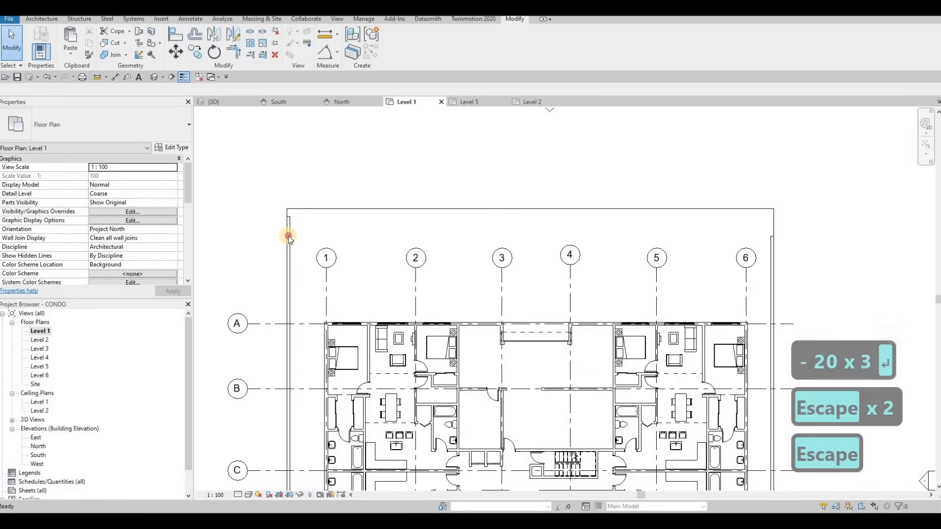
{"action": "key", "text": "Escape"}
{"action": "left_click", "coordinate": [288, 236]}
{"action": "key", "text": "c"}
{"action": "key", "text": "s"}
{"action": "scroll", "coordinate": [289, 213], "scroll_direction": "up", "scroll_amount": 3}
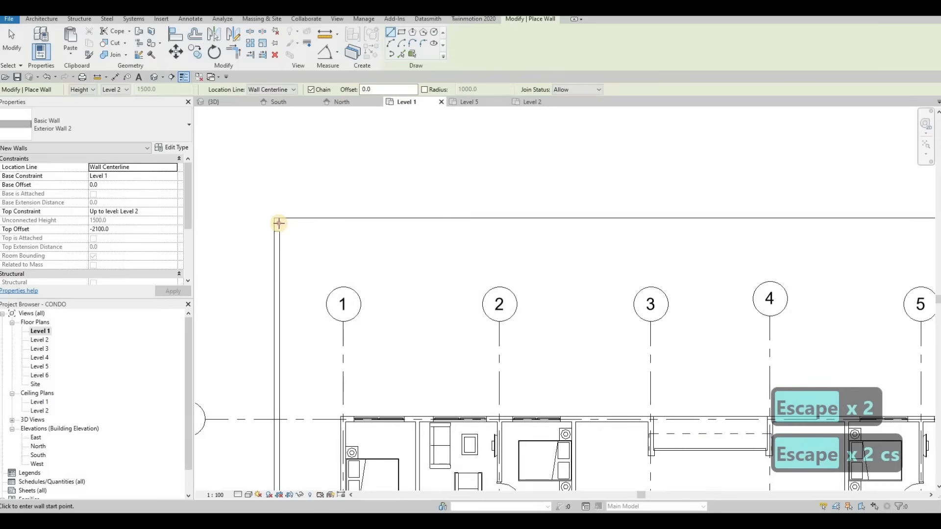
{"action": "left_click", "coordinate": [278, 223]}
{"action": "scroll", "coordinate": [573, 238], "scroll_direction": "down", "scroll_amount": 2}
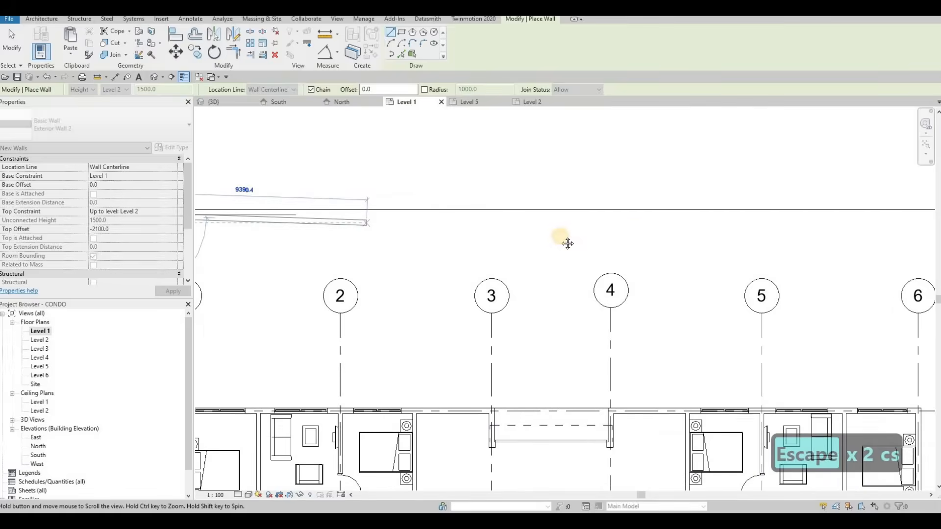
{"action": "left_click", "coordinate": [647, 223]}
{"action": "key", "text": "Escape"}
{"action": "key", "text": "Escape"}
{"action": "key", "text": "Escape"}
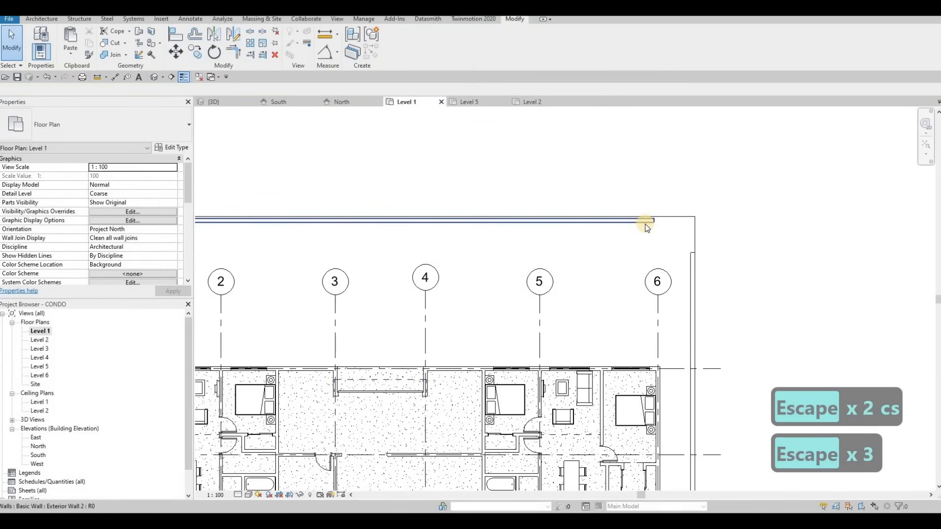
Align the outer face of the boundary wall above grid A with the adjacent slab edge.
{"action": "key", "text": "a"}
{"action": "key", "text": "l"}
{"action": "scroll", "coordinate": [652, 218], "scroll_direction": "up", "scroll_amount": 2}
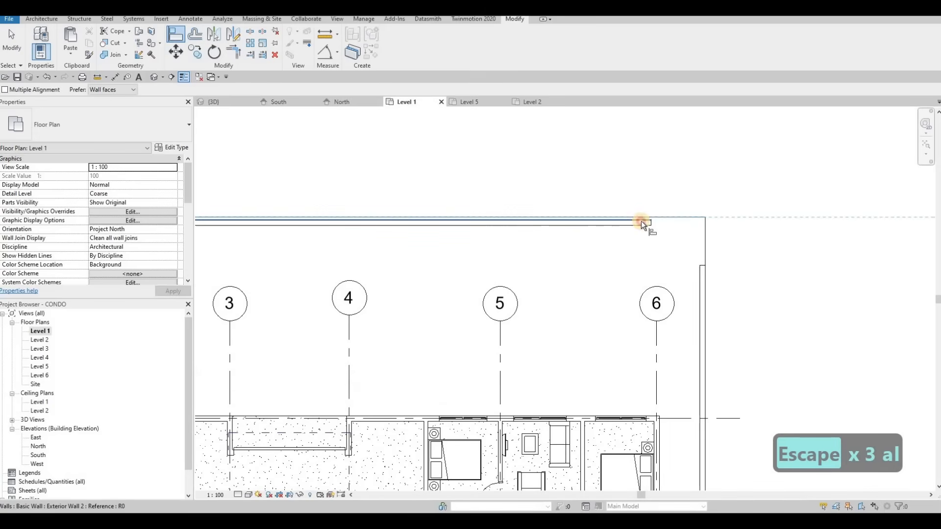
{"action": "left_click", "coordinate": [612, 225]}
{"action": "key", "text": "Escape"}
{"action": "key", "text": "Escape"}
{"action": "key", "text": "Escape"}
Trim and extend the boundary walls above grid A and beside grid 6 to form a corner.
{"action": "key", "text": "t"}
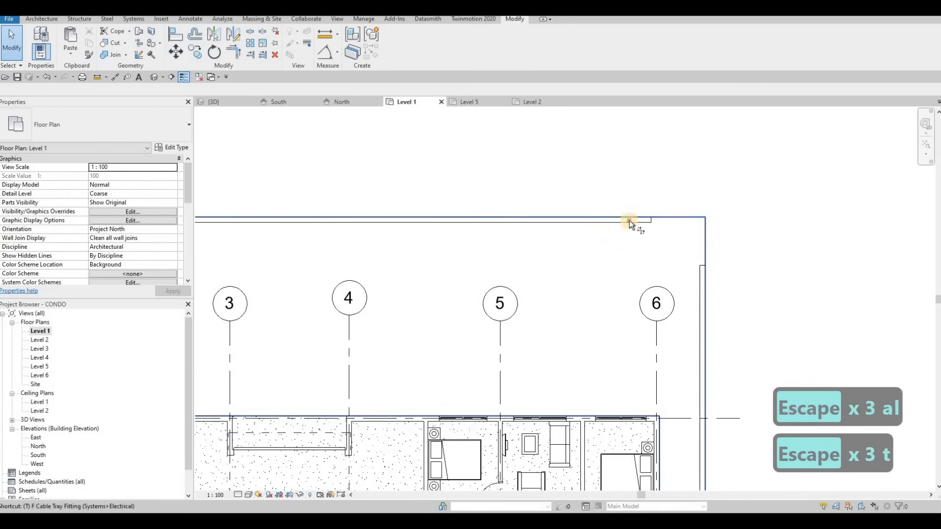
{"action": "key", "text": "r"}
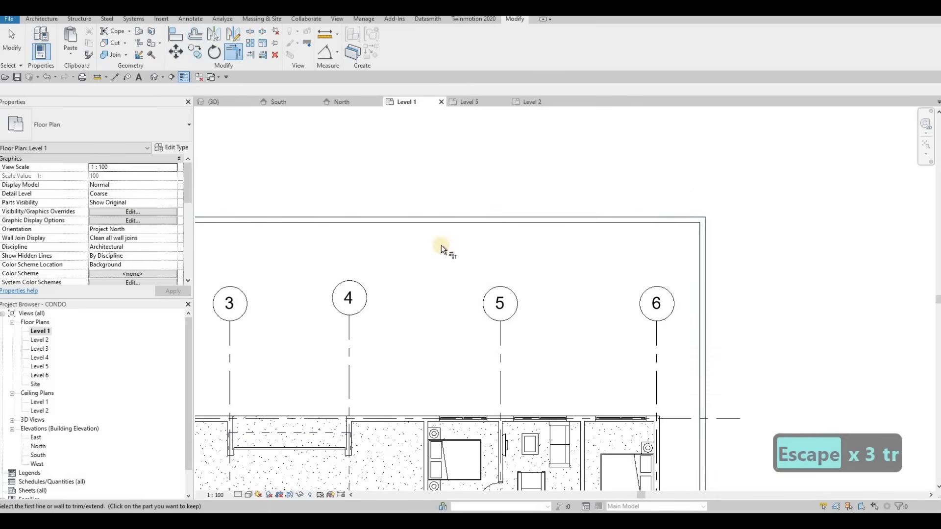
Split the boundary wall above grid A at two points, near grid 3 and just past grid 4.
{"action": "scroll", "coordinate": [441, 249], "scroll_direction": "down", "scroll_amount": 2}
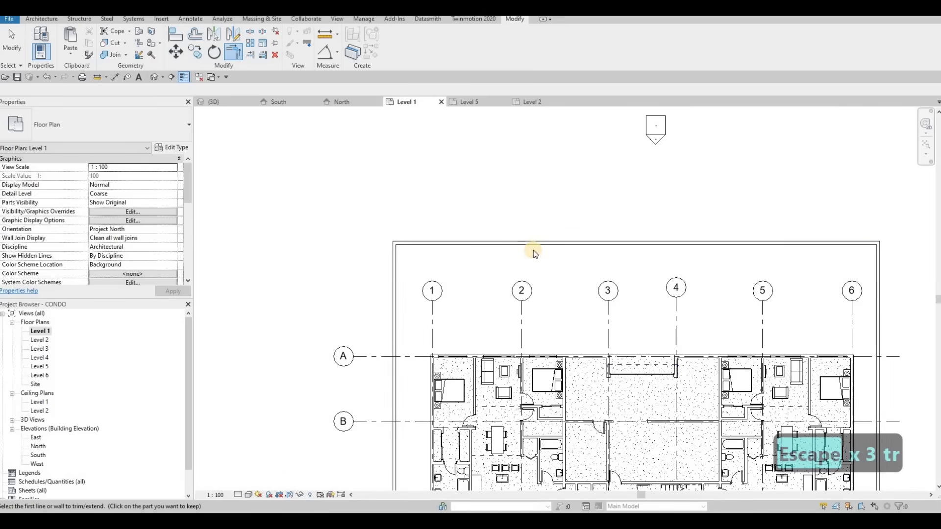
{"action": "key", "text": "Escape"}
{"action": "key", "text": "Escape"}
{"action": "key", "text": "s"}
{"action": "key", "text": "l"}
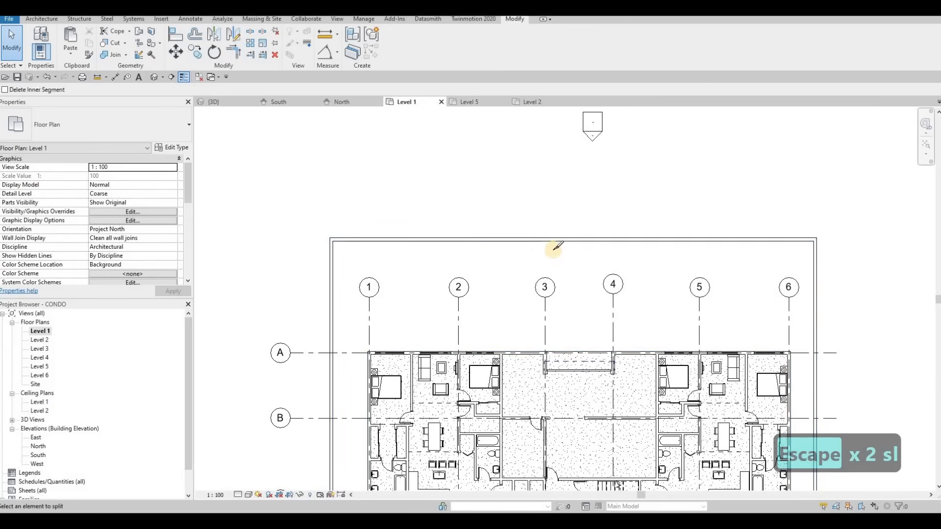
{"action": "scroll", "coordinate": [546, 248], "scroll_direction": "up", "scroll_amount": 2}
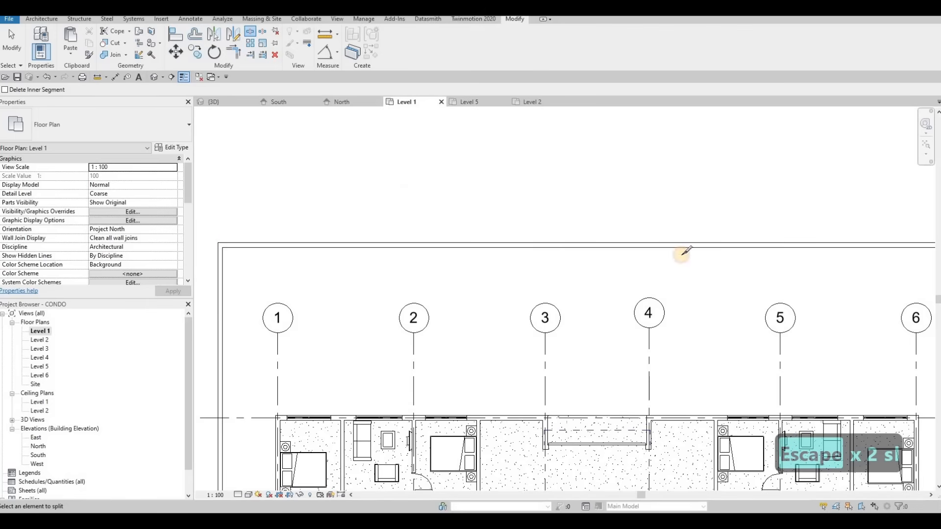
{"action": "left_click", "coordinate": [664, 245]}
{"action": "left_click", "coordinate": [540, 245]}
{"action": "key", "text": "Escape"}
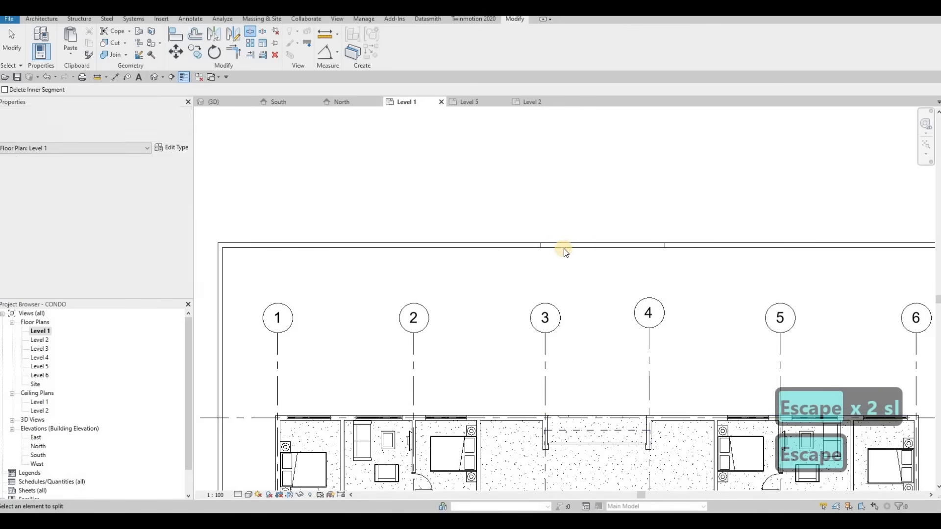
{"action": "key", "text": "Escape"}
Delete the split wall segment between grids 3 and 4 and shorten the segment ending near grid 3 to 13200.
{"action": "left_click", "coordinate": [562, 248]}
{"action": "key", "text": "Delete"}
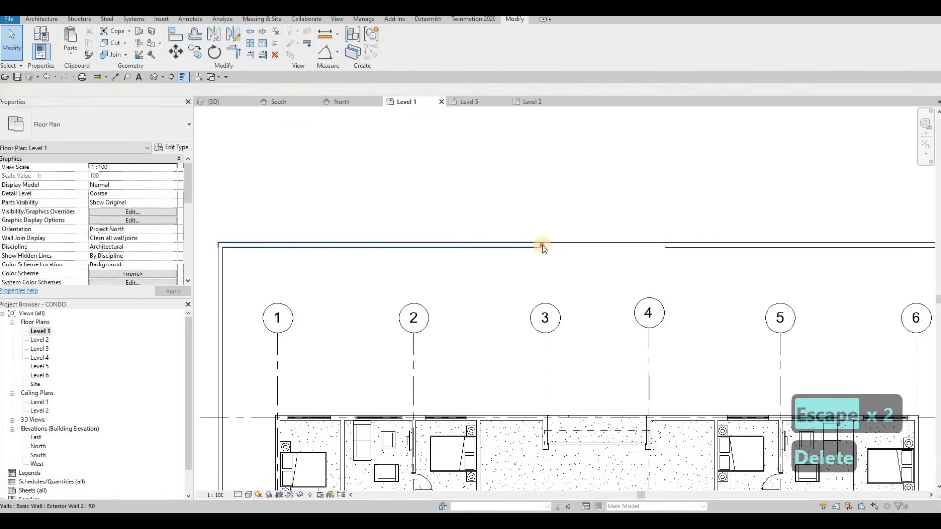
{"action": "left_click", "coordinate": [542, 245]}
{"action": "left_click_drag", "start_coordinate": [541, 245], "coordinate": [524, 245]}
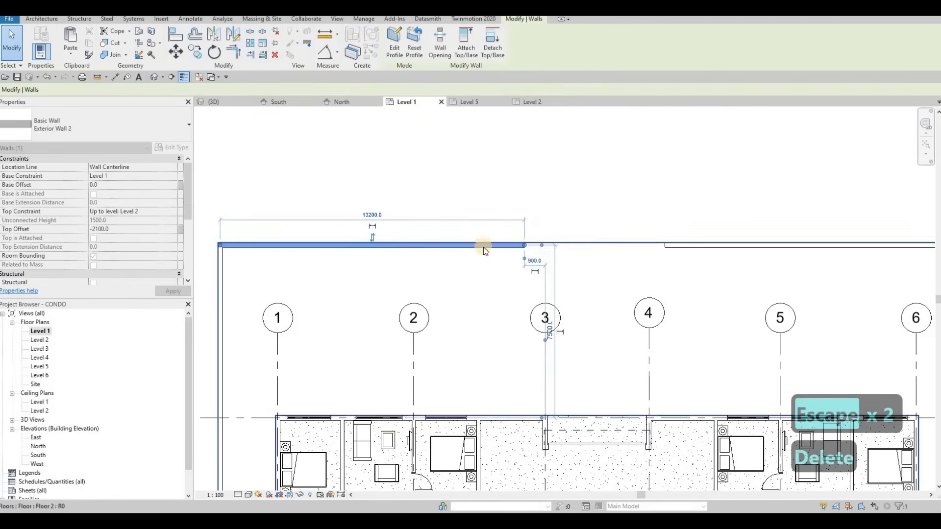
{"action": "key", "text": "Escape"}
{"action": "key", "text": "Escape"}
Examine the boundary walls and ground slab around the building on the Level 1 plan and in the 3D view.
{"action": "scroll", "coordinate": [510, 235], "scroll_direction": "down", "scroll_amount": 5}
{"action": "scroll", "coordinate": [529, 225], "scroll_direction": "up", "scroll_amount": 2}
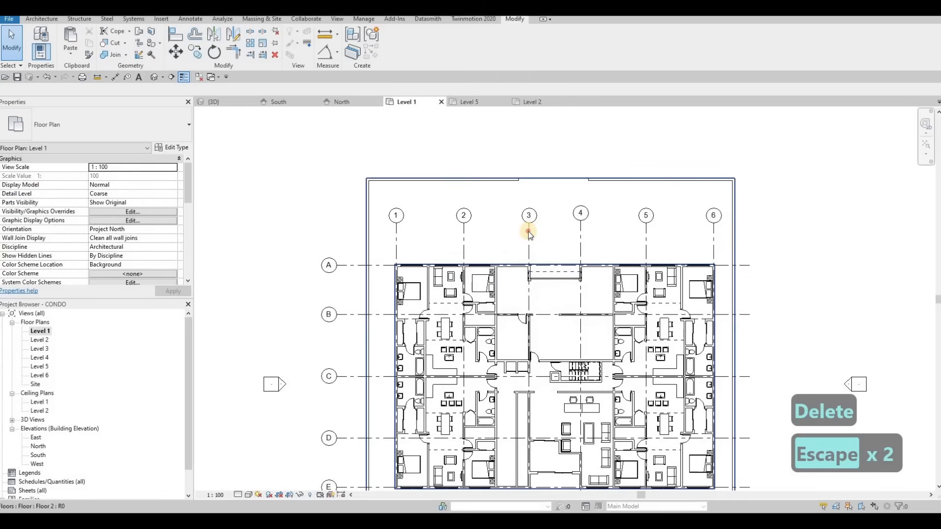
{"action": "left_click", "coordinate": [528, 231]}
{"action": "key", "text": "Escape"}
{"action": "scroll", "coordinate": [532, 240], "scroll_direction": "down", "scroll_amount": 3}
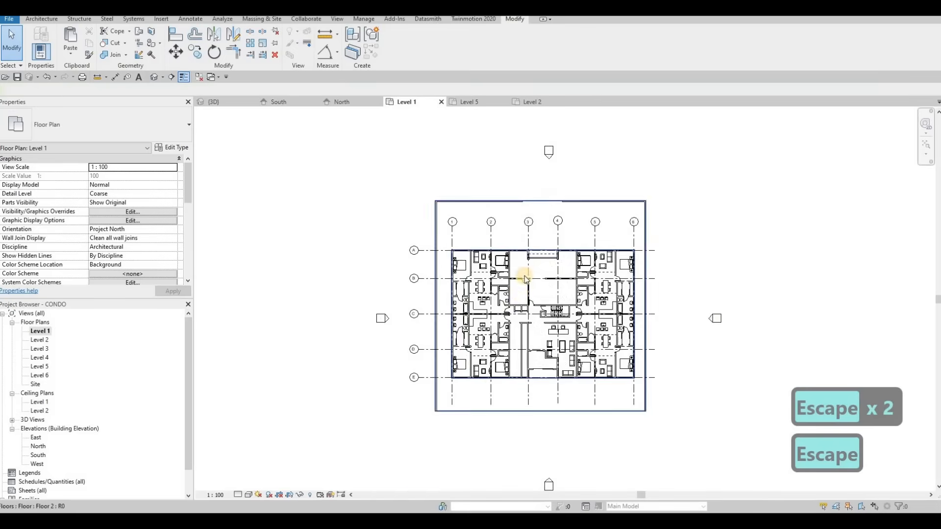
{"action": "middle_click_drag", "start_coordinate": [508, 363], "coordinate": [521, 299]}
{"action": "scroll", "coordinate": [531, 336], "scroll_direction": "up", "scroll_amount": 1}
{"action": "middle_click_drag", "start_coordinate": [543, 360], "coordinate": [468, 307]}
{"action": "scroll", "coordinate": [539, 334], "scroll_direction": "down", "scroll_amount": 1}
{"action": "scroll", "coordinate": [449, 286], "scroll_direction": "up", "scroll_amount": 2}
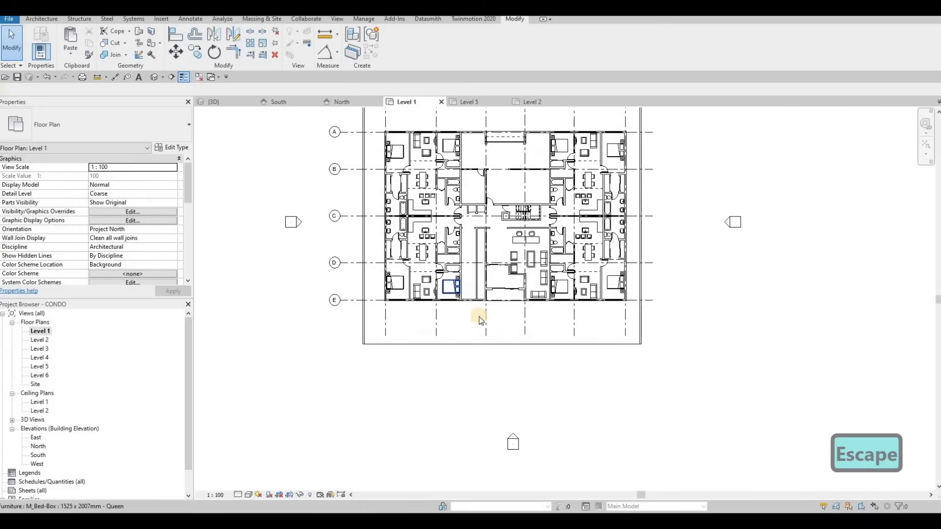
{"action": "scroll", "coordinate": [505, 279], "scroll_direction": "down", "scroll_amount": 1}
{"action": "middle_click_drag", "start_coordinate": [507, 277], "coordinate": [491, 307]}
{"action": "scroll", "coordinate": [467, 289], "scroll_direction": "up", "scroll_amount": 1}
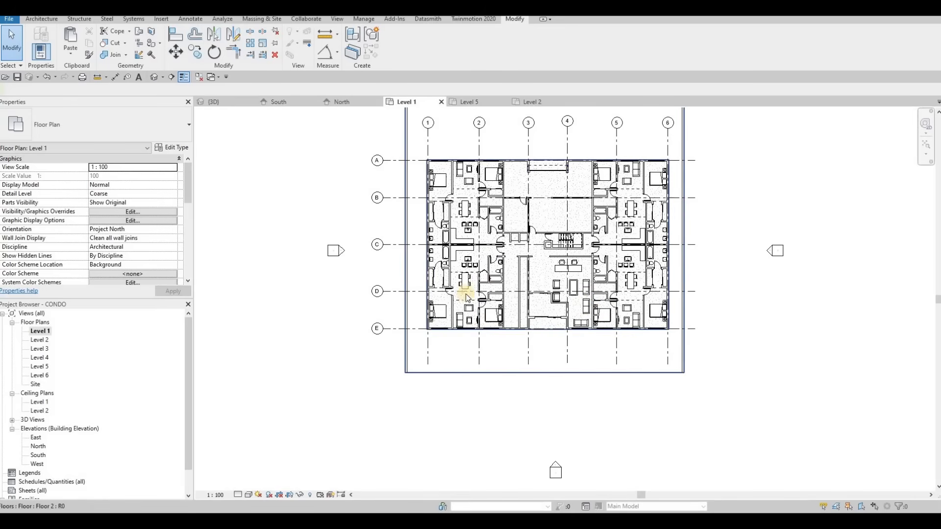
{"action": "scroll", "coordinate": [410, 139], "scroll_direction": "down", "scroll_amount": 1}
{"action": "middle_click_drag", "start_coordinate": [410, 138], "coordinate": [406, 180]}
{"action": "key", "text": "Escape"}
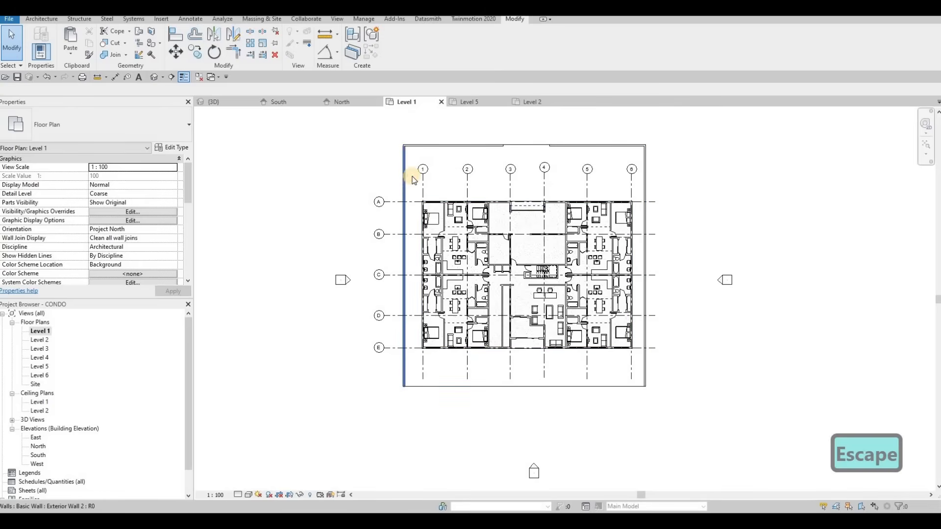
{"action": "left_click", "coordinate": [411, 177]}
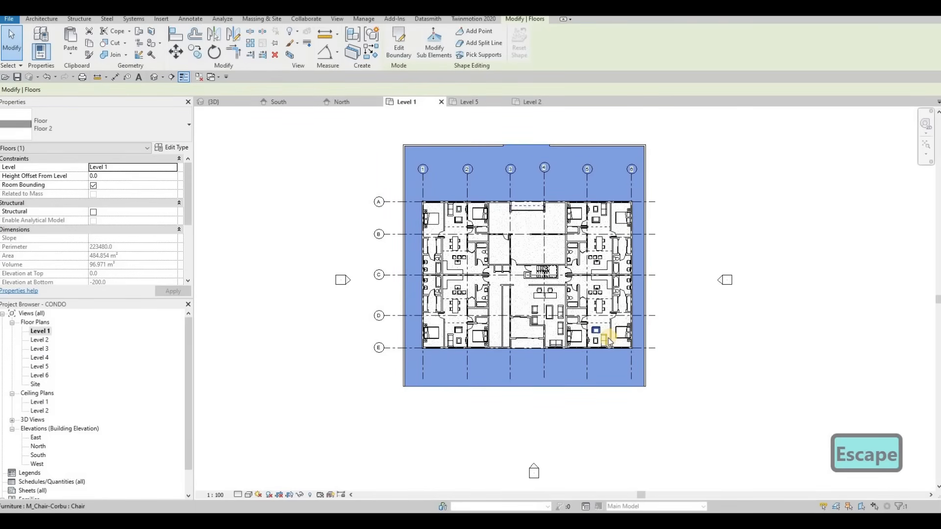
{"action": "key", "text": "Escape"}
{"action": "left_click", "coordinate": [235, 102]}
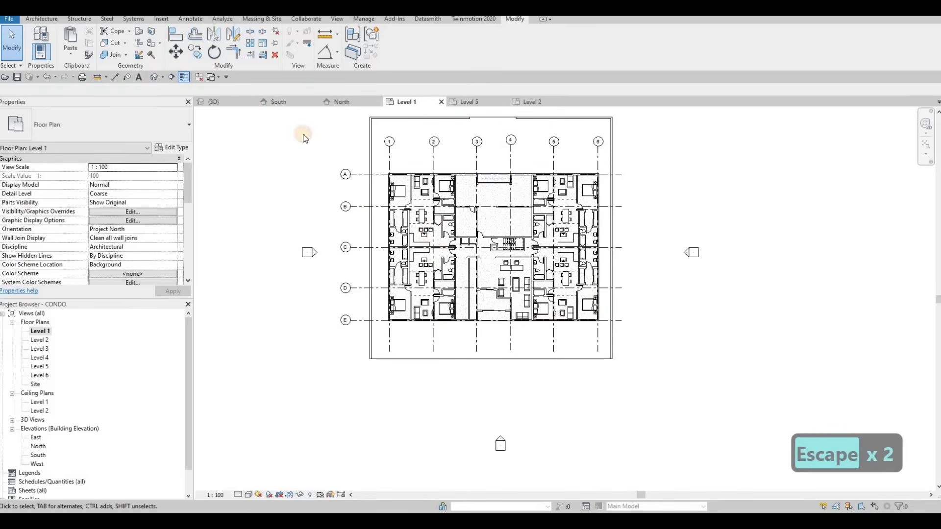
{"action": "middle_click_drag", "start_coordinate": [571, 312], "coordinate": [768, 296]}
{"action": "scroll", "coordinate": [654, 361], "scroll_direction": "down", "scroll_amount": 2}
{"action": "scroll", "coordinate": [768, 295], "scroll_direction": "down", "scroll_amount": 1}
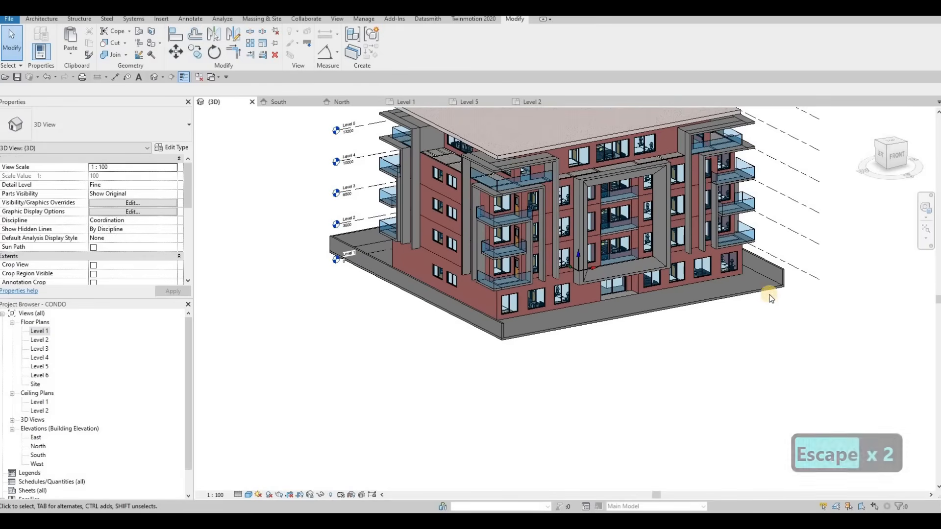
Start a new floor on the Level 1 plan and duplicate the Floor 2 type as Floor 3 for it.
{"action": "double_click", "coordinate": [39, 331]}
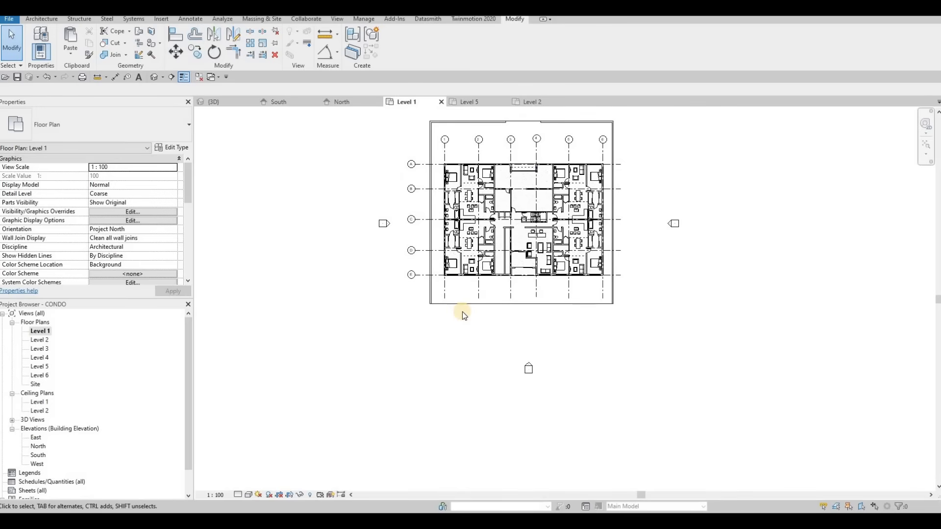
{"action": "left_click", "coordinate": [42, 19]}
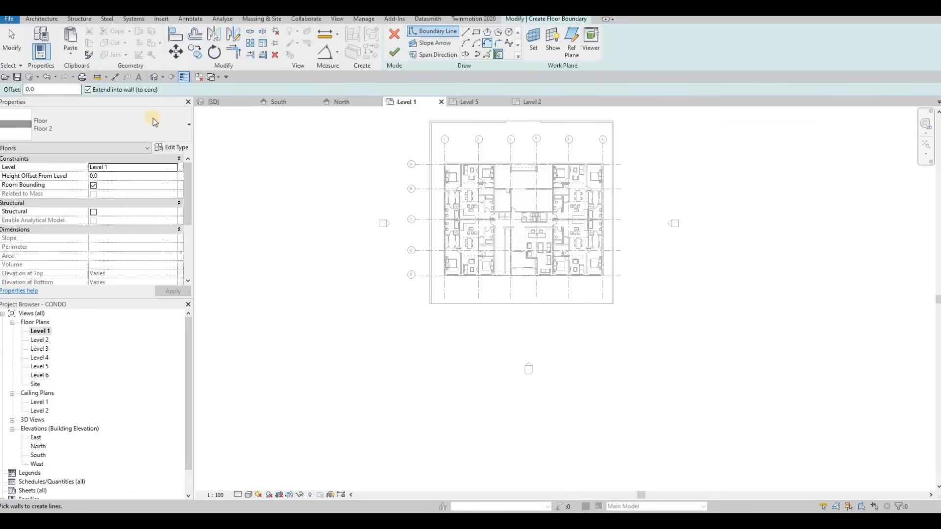
{"action": "left_click", "coordinate": [174, 147]}
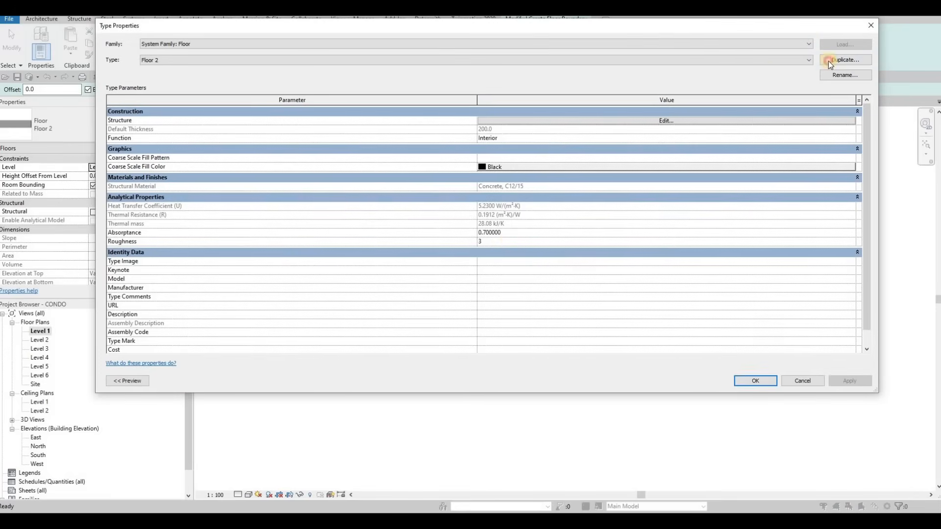
{"action": "left_click", "coordinate": [482, 229]}
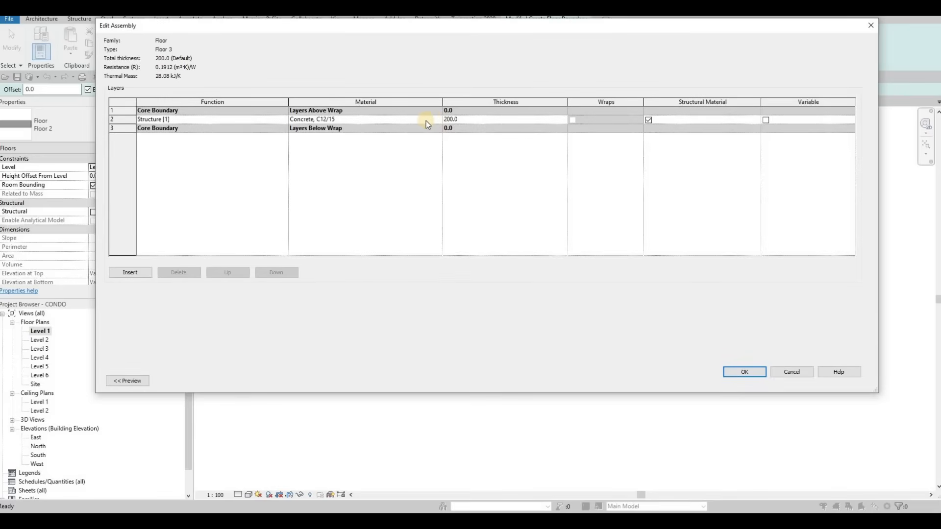
{"action": "left_click", "coordinate": [425, 121]}
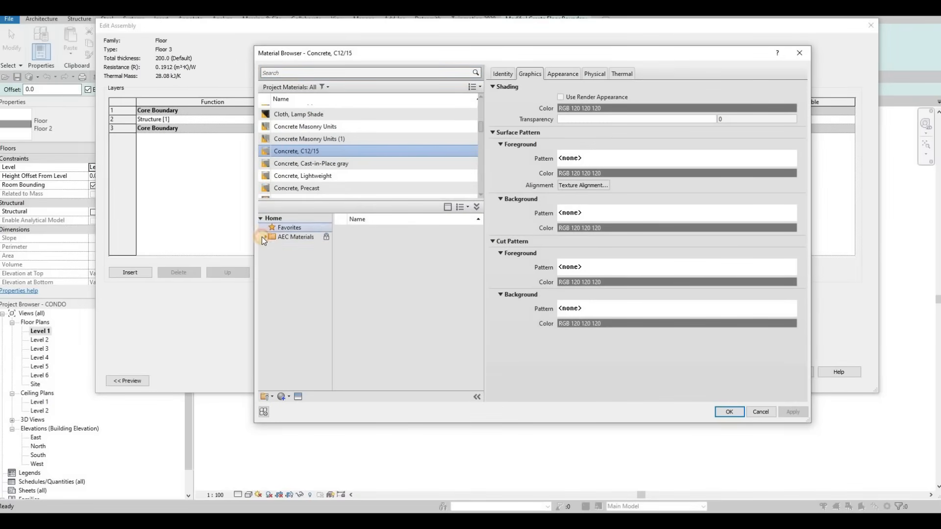
{"action": "left_click", "coordinate": [263, 237]}
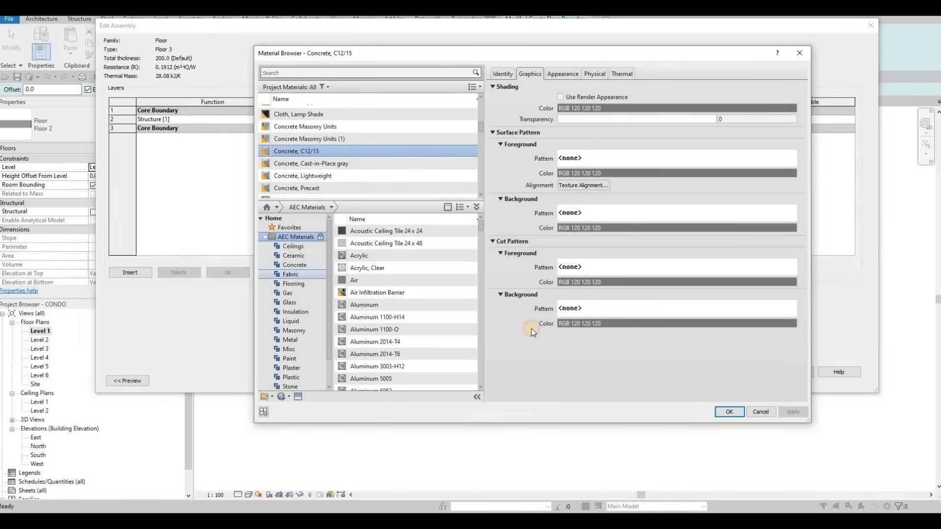
{"action": "left_click", "coordinate": [735, 412]}
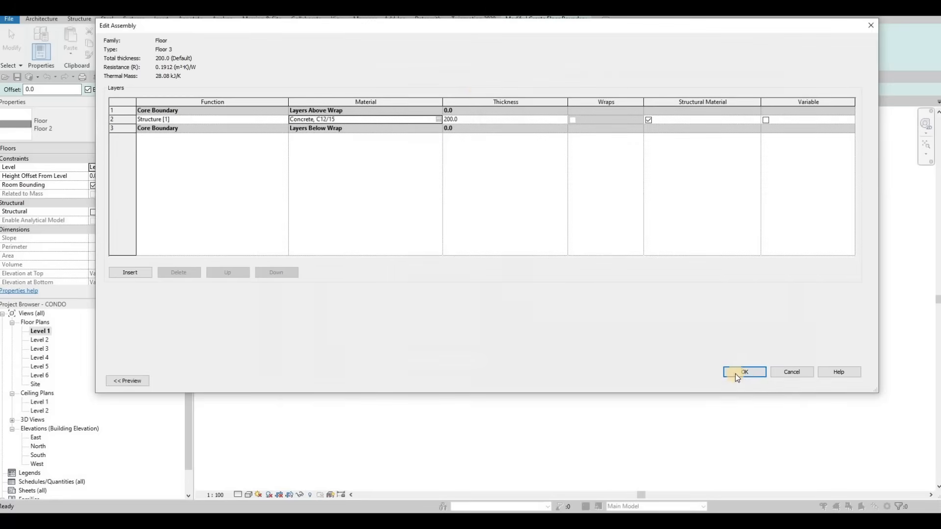
{"action": "left_click", "coordinate": [750, 380]}
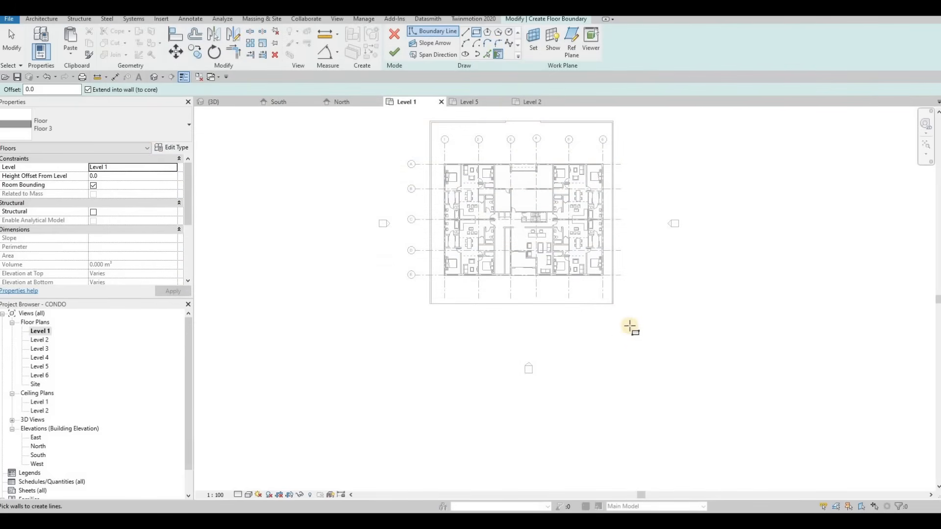
Sketch a rectangular floor boundary from the slab corner below grid 6, about 8200 deep and extending about 14460 past the grid 1 boundary wall.
{"action": "key", "text": "l"}
{"action": "key", "text": "i"}
{"action": "scroll", "coordinate": [600, 277], "scroll_direction": "up", "scroll_amount": 5}
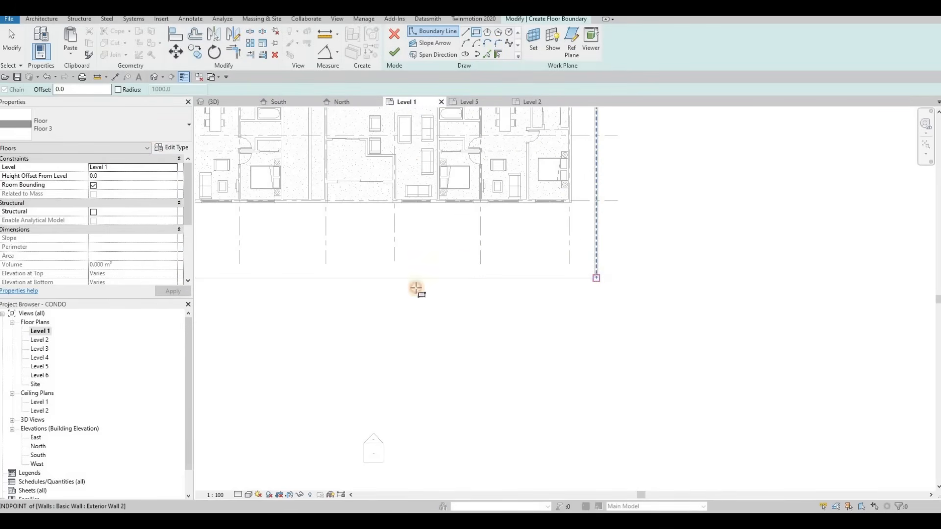
{"action": "left_click", "coordinate": [596, 279]}
{"action": "scroll", "coordinate": [407, 334], "scroll_direction": "down", "scroll_amount": 2}
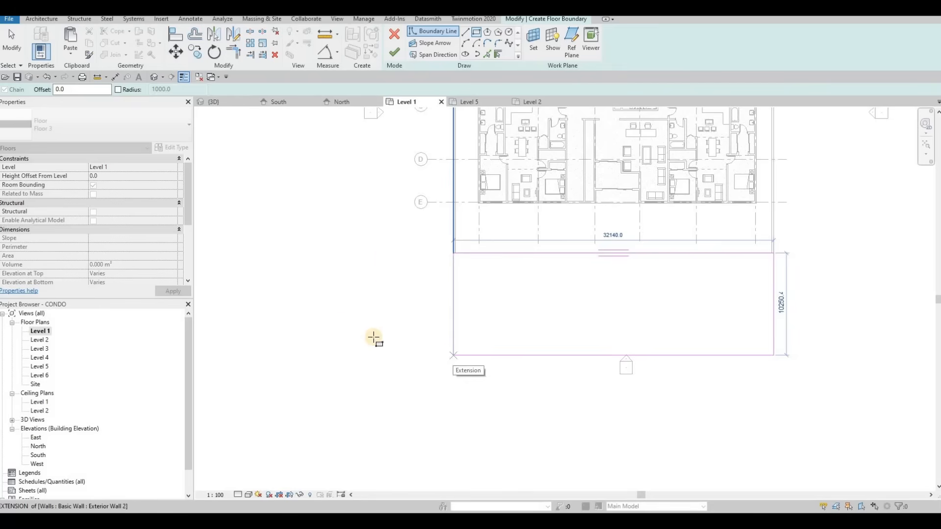
{"action": "left_click", "coordinate": [309, 335]}
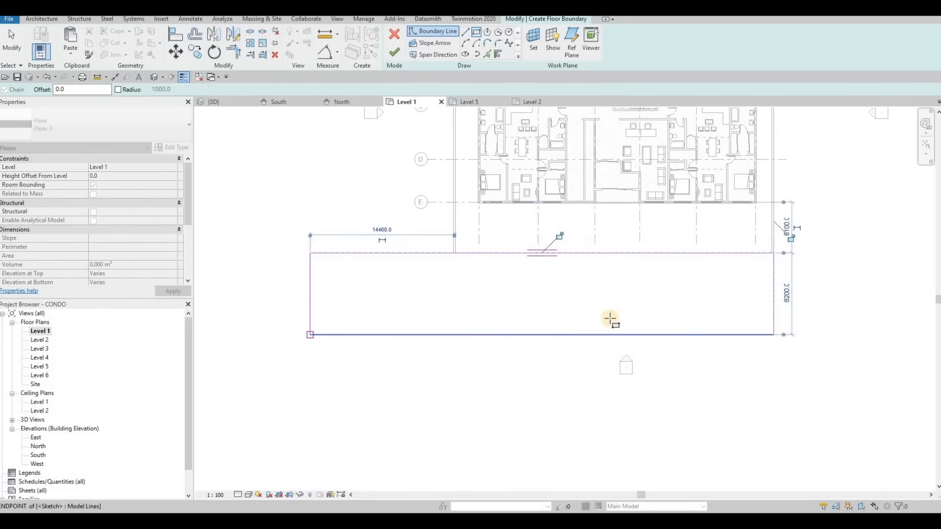
Stretch the short edge of the floor sketch beyond the grid 6 boundary wall, making the rectangle about 60060 long.
{"action": "middle_click_drag", "start_coordinate": [772, 281], "coordinate": [620, 289]}
{"action": "key", "text": "Escape"}
{"action": "key", "text": "Escape"}
{"action": "left_click_drag", "start_coordinate": [621, 288], "coordinate": [746, 290]}
{"action": "key", "text": "Escape"}
{"action": "scroll", "coordinate": [611, 286], "scroll_direction": "down", "scroll_amount": 3}
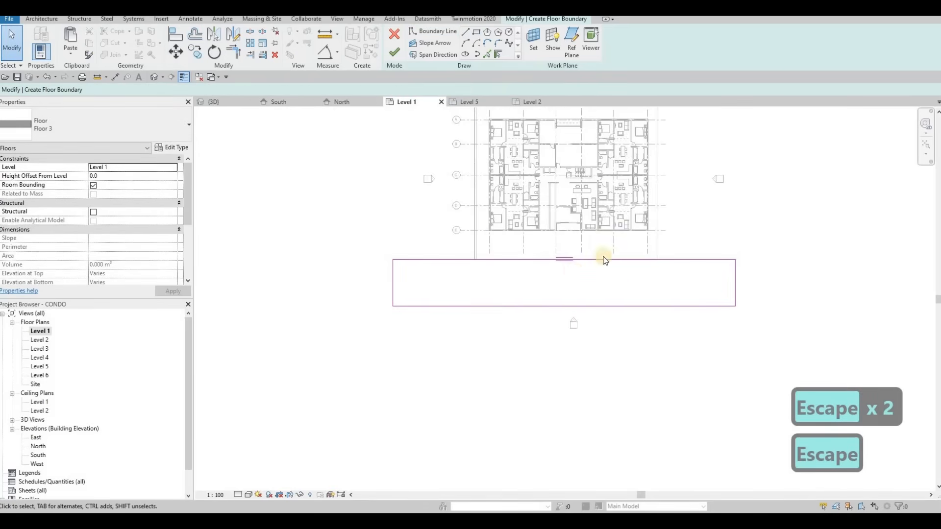
Move the outer long edge of the floor sketch to a depth of 16000 and finish the floor.
{"action": "middle_click_drag", "start_coordinate": [604, 260], "coordinate": [563, 292]}
{"action": "left_click_drag", "start_coordinate": [539, 269], "coordinate": [531, 306]}
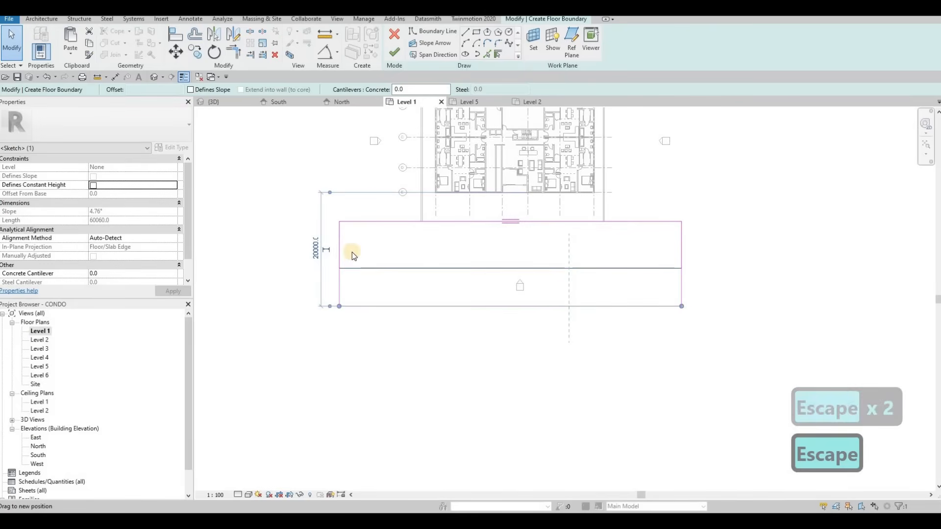
{"action": "left_click", "coordinate": [341, 222]}
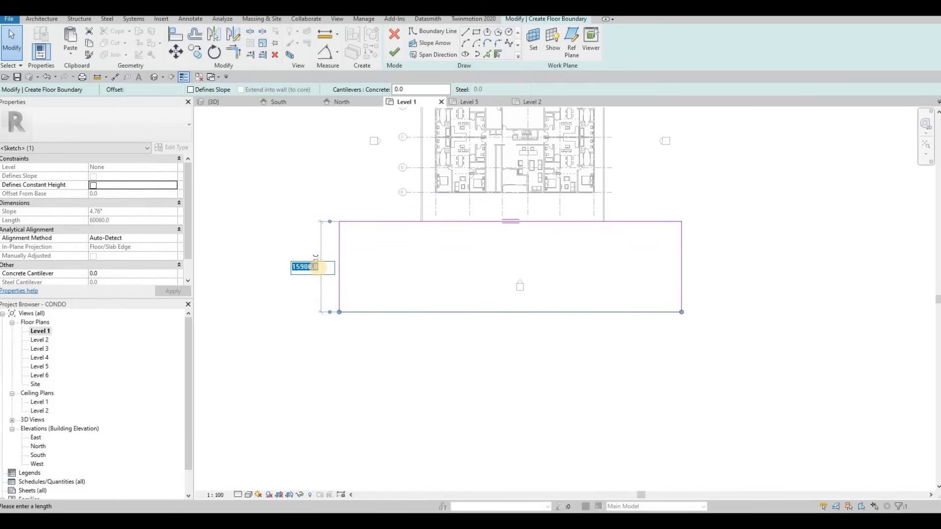
{"action": "left_click", "coordinate": [317, 267]}
{"action": "type", "text": "1600"}
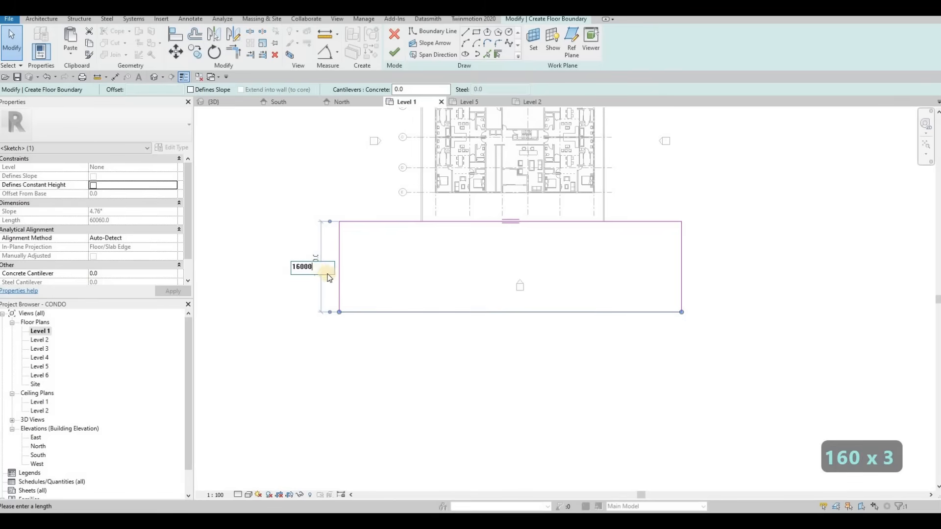
{"action": "key", "text": "Return"}
{"action": "key", "text": "Escape"}
{"action": "key", "text": "Escape"}
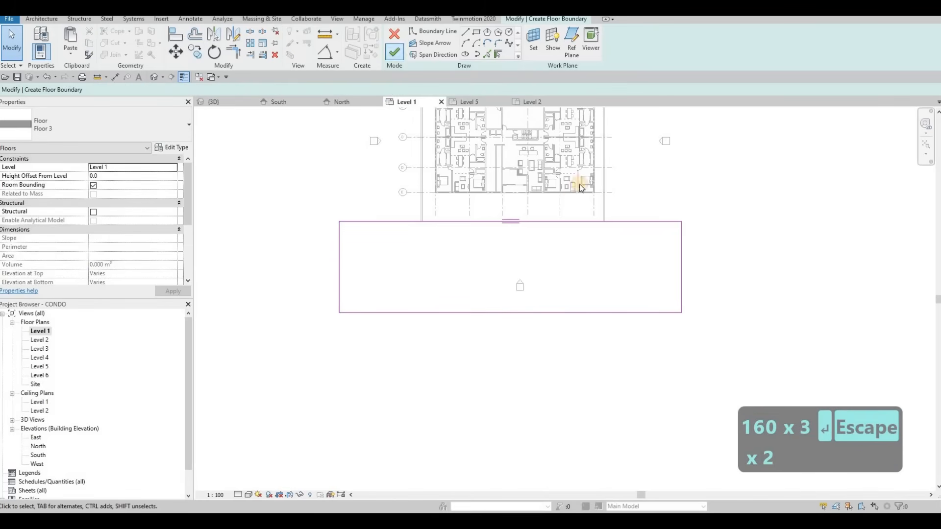
{"action": "middle_click_drag", "start_coordinate": [416, 248], "coordinate": [397, 267]}
{"action": "key", "text": "Escape"}
{"action": "middle_click_drag", "start_coordinate": [424, 218], "coordinate": [410, 296]}
{"action": "scroll", "coordinate": [410, 297], "scroll_direction": "down", "scroll_amount": 1}
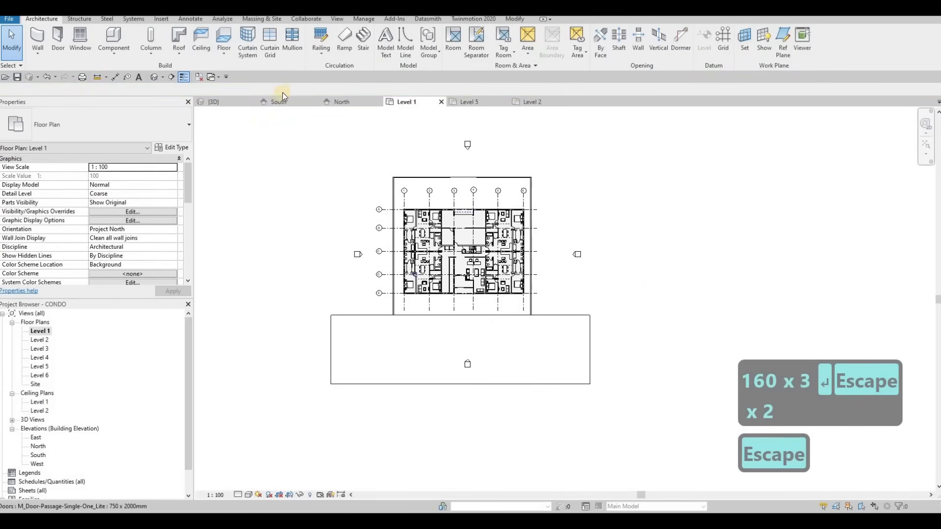
Inspect the new floor in front of the building in the 3D view and reopen the Level 1 plan.
{"action": "left_click", "coordinate": [273, 103]}
{"action": "left_click", "coordinate": [213, 102]}
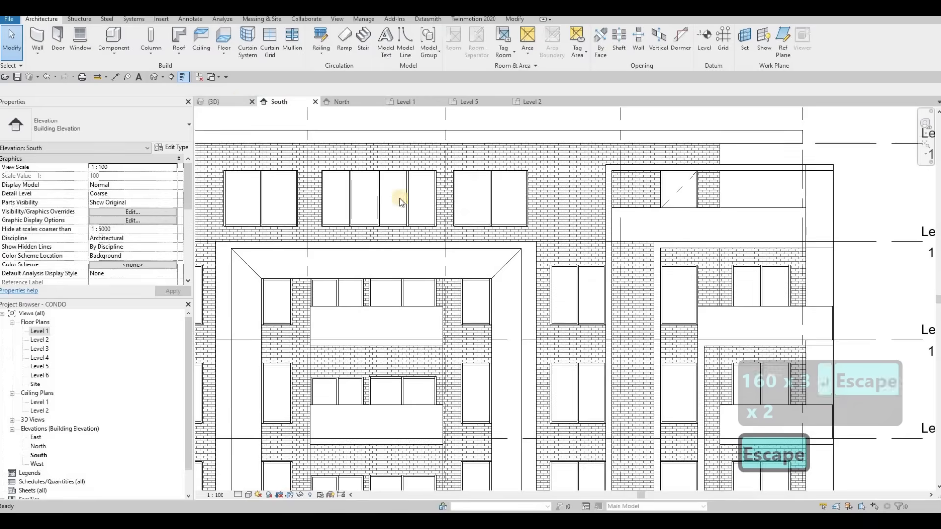
{"action": "scroll", "coordinate": [456, 235], "scroll_direction": "up", "scroll_amount": 2}
{"action": "middle_click_drag", "start_coordinate": [456, 235], "coordinate": [440, 236], "text": "shift"}
{"action": "middle_click_drag", "start_coordinate": [541, 296], "coordinate": [503, 304], "text": "shift"}
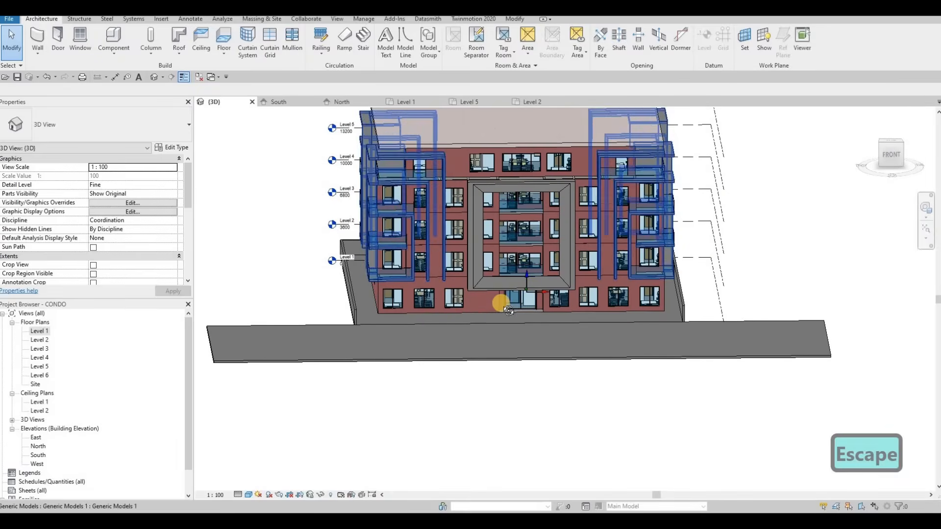
{"action": "mouse_move", "coordinate": [422, 341]}
{"action": "middle_mouse_down", "text": "shift"}
{"action": "mouse_move", "coordinate": [392, 349]}
{"action": "mouse_move", "coordinate": [411, 343]}
{"action": "middle_mouse_up", "text": "shift"}
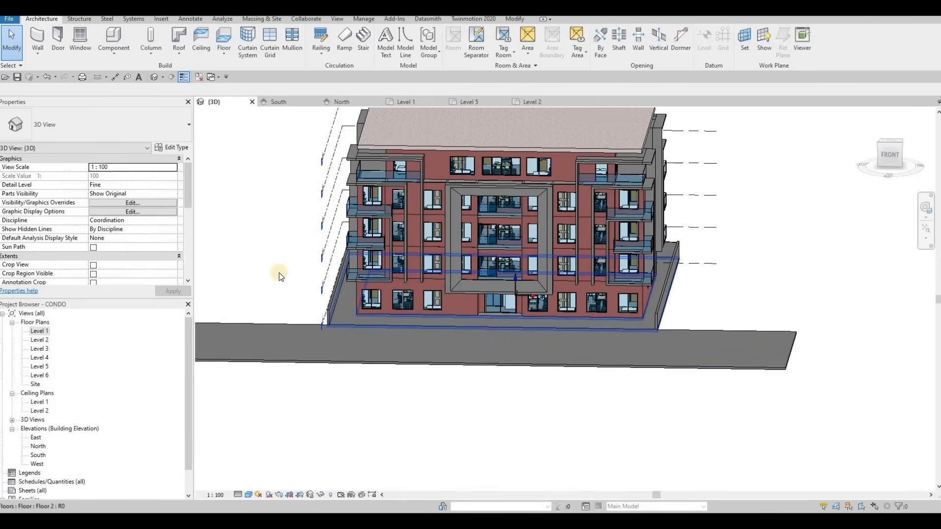
{"action": "middle_click_drag", "start_coordinate": [279, 273], "coordinate": [360, 253]}
{"action": "scroll", "coordinate": [360, 253], "scroll_direction": "down", "scroll_amount": 1}
{"action": "double_click", "coordinate": [39, 332]}
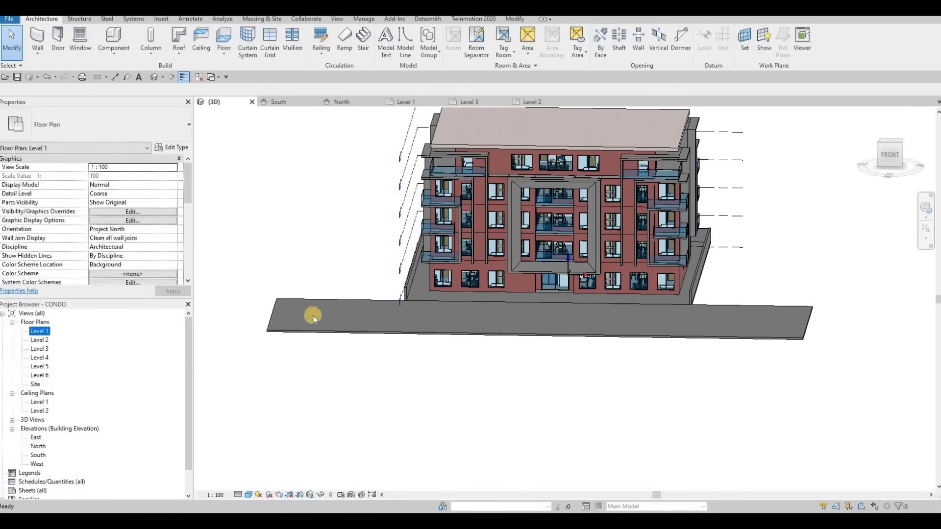
Start a new floor on Level 1 and duplicate the floor type as GRASS.
{"action": "middle_click_drag", "start_coordinate": [397, 387], "coordinate": [480, 351]}
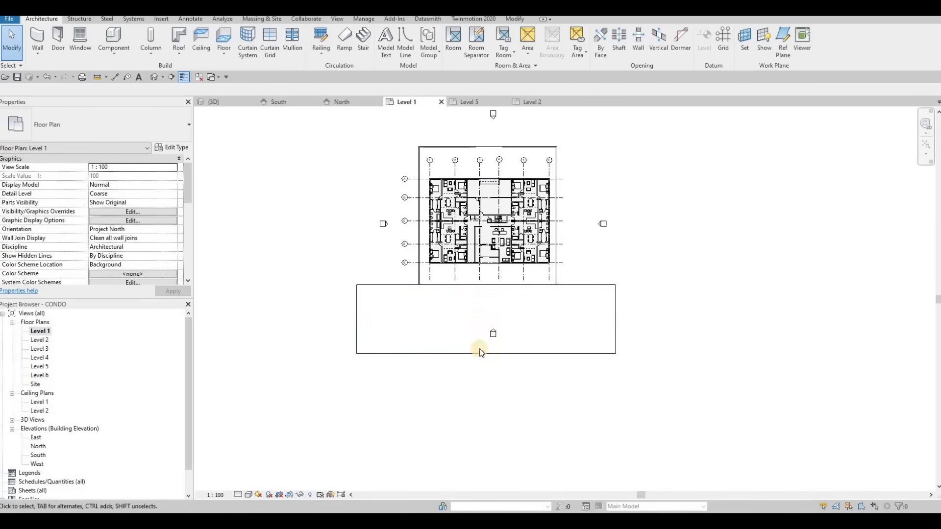
{"action": "left_click", "coordinate": [38, 58]}
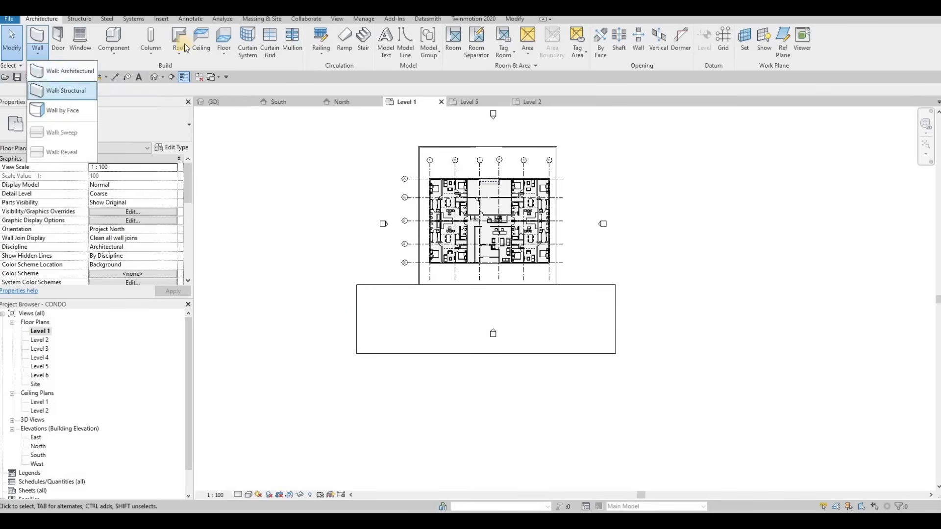
{"action": "key", "text": "Escape"}
{"action": "key", "text": "Escape"}
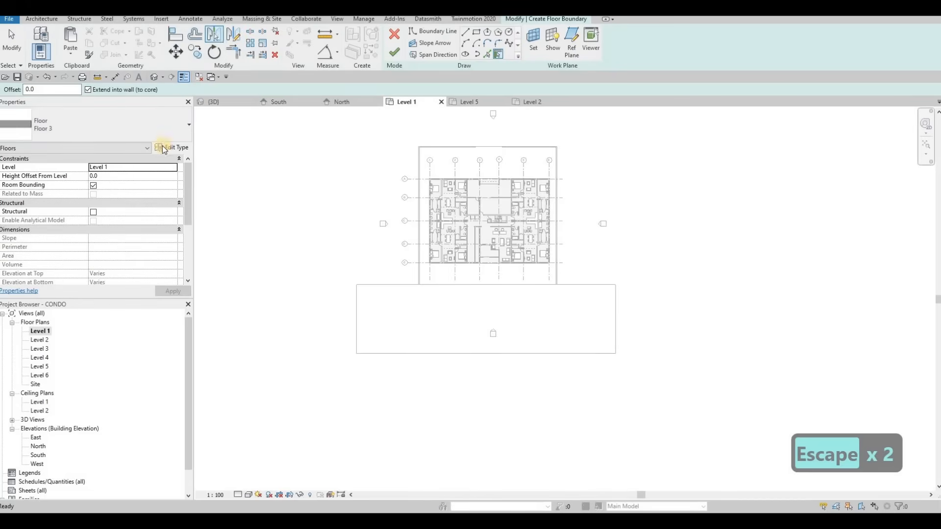
{"action": "left_click", "coordinate": [179, 147]}
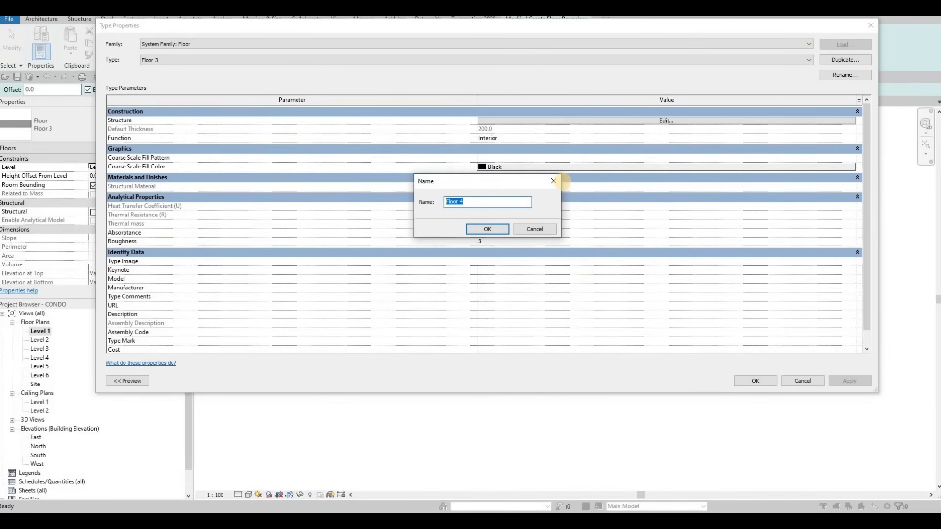
{"action": "type", "text": "GRASS"}
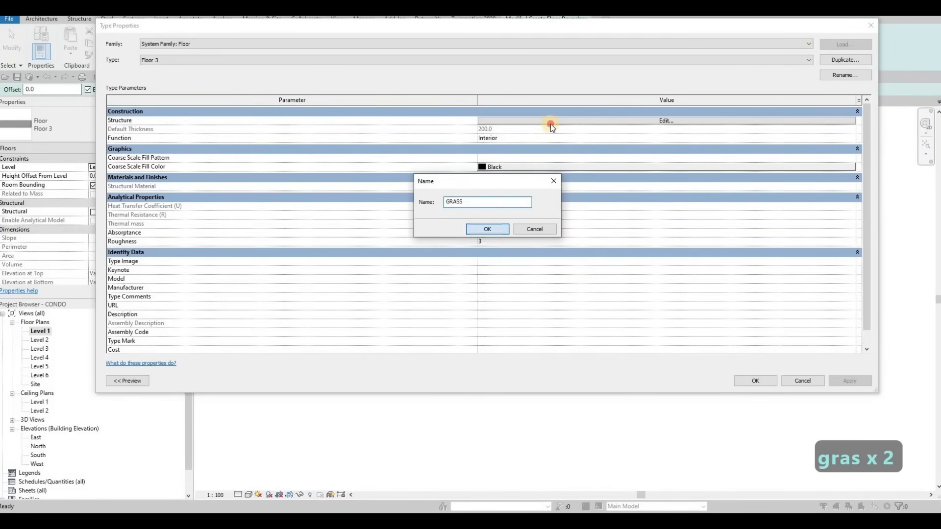
{"action": "key", "text": "Return"}
Assign the Grass material to the GRASS floor type's structure layer and accept the type properties.
{"action": "left_click", "coordinate": [534, 122]}
{"action": "left_click", "coordinate": [437, 121]}
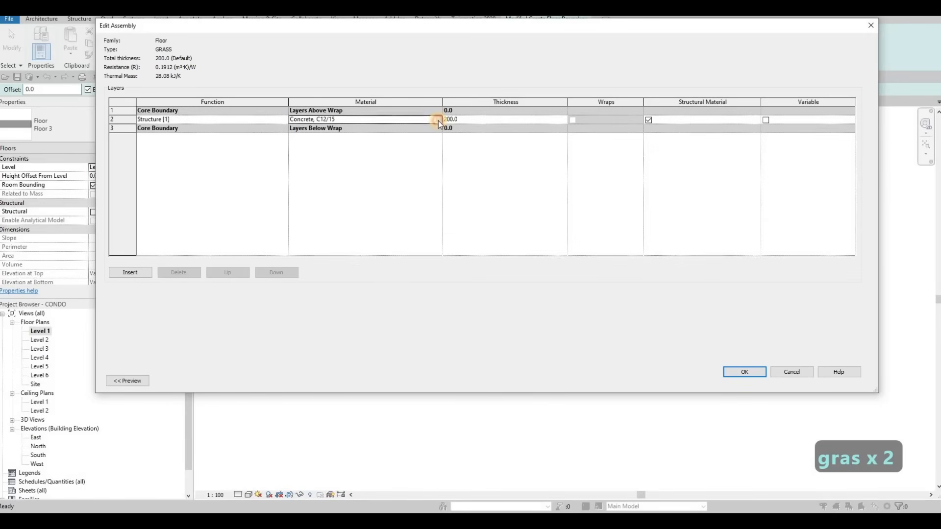
{"action": "left_click", "coordinate": [438, 120]}
{"action": "left_click", "coordinate": [281, 71]}
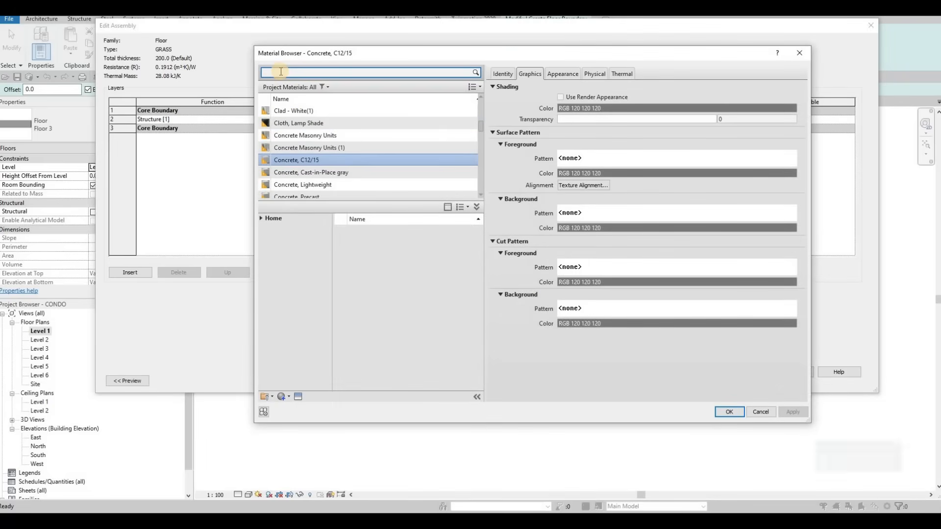
{"action": "type", "text": "GRASS"}
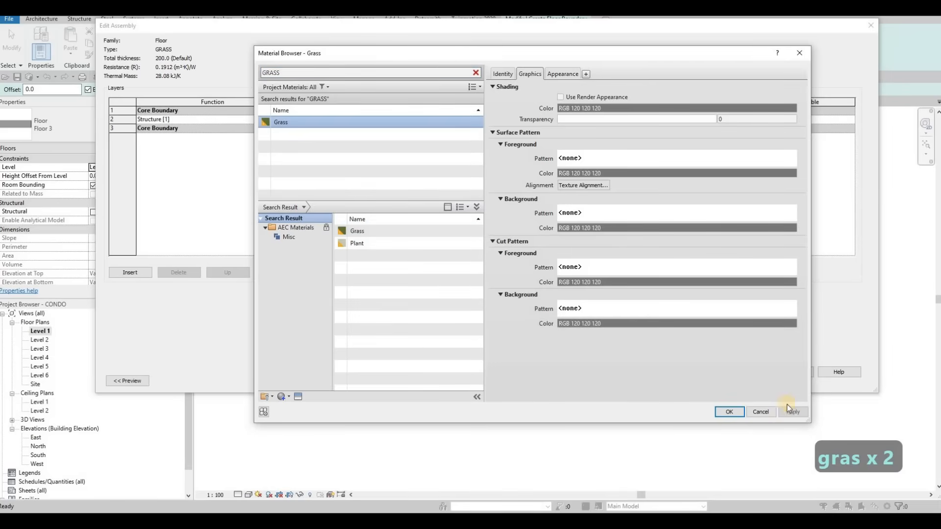
{"action": "left_click", "coordinate": [730, 411]}
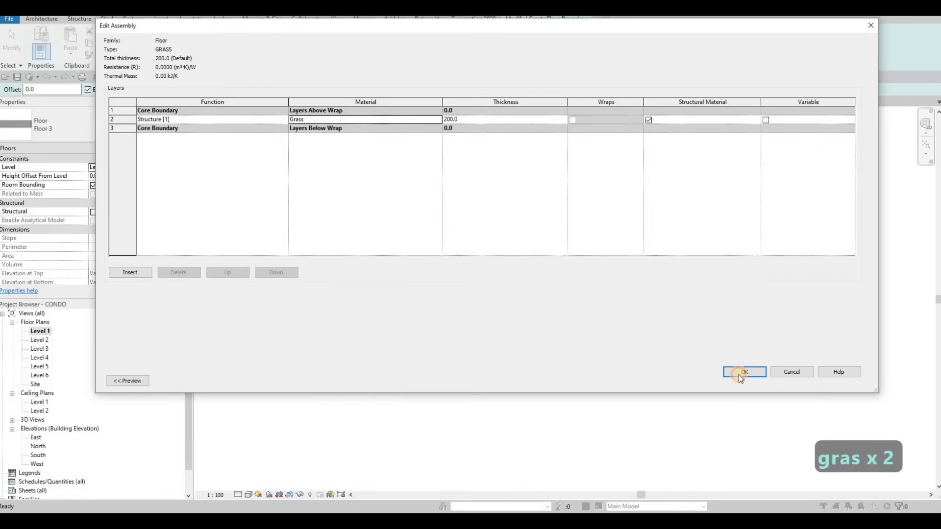
{"action": "left_click", "coordinate": [745, 373]}
{"action": "left_click", "coordinate": [741, 381]}
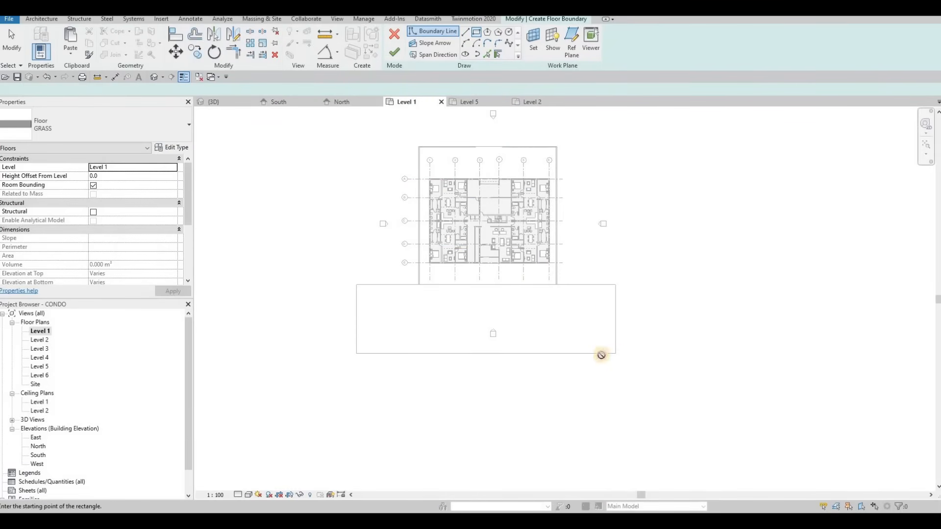
Sketch a 60000 by 16000 floor rectangle along the front slab's outer edge and one about 13700 wide beside the grid 6 boundary wall.
{"action": "left_click", "coordinate": [357, 423]}
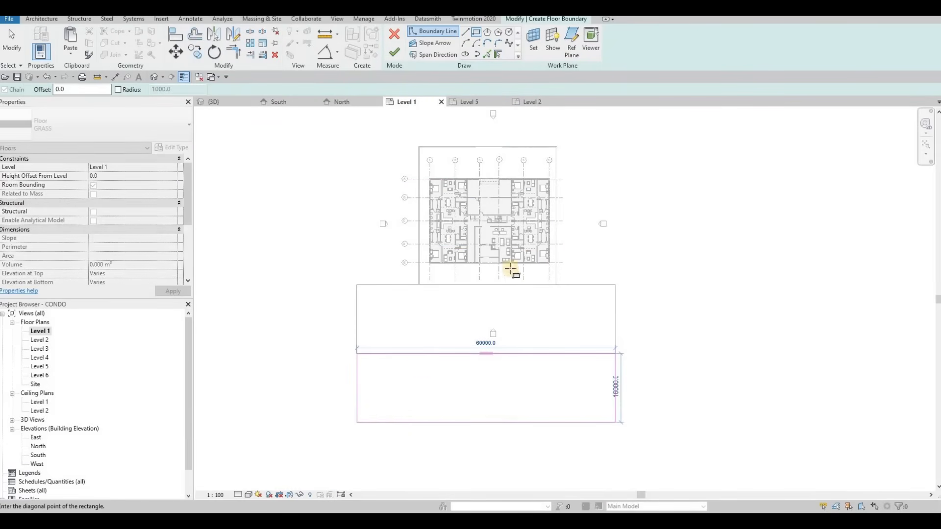
{"action": "scroll", "coordinate": [581, 272], "scroll_direction": "up", "scroll_amount": 2}
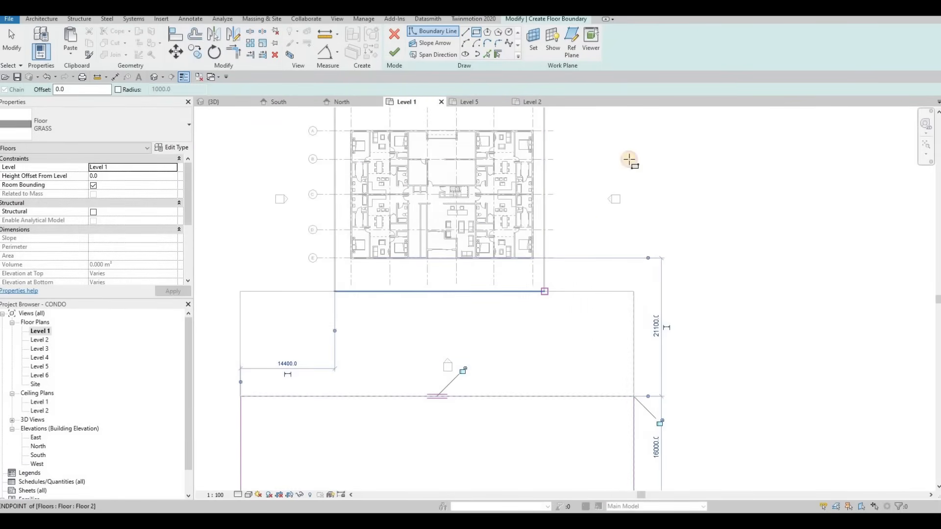
{"action": "middle_click_drag", "start_coordinate": [653, 129], "coordinate": [624, 236]}
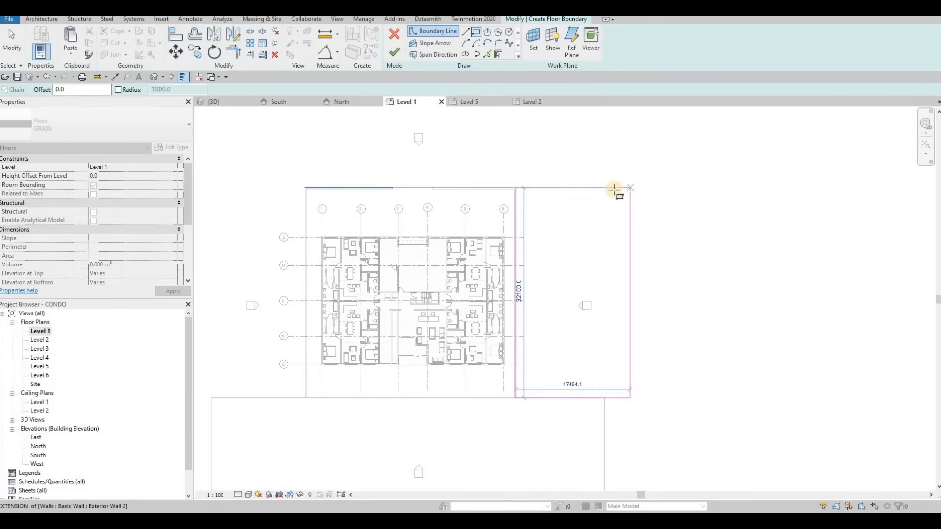
Sketch a matching floor rectangle beside the grid 1 boundary wall, from the front slab up to the rear wall line.
{"action": "middle_click_drag", "start_coordinate": [279, 264], "coordinate": [556, 264]}
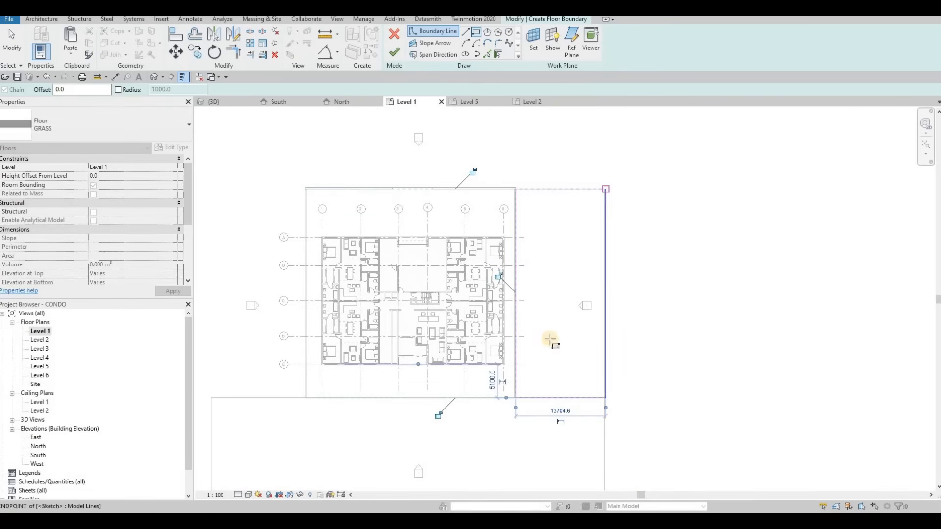
{"action": "left_click", "coordinate": [583, 397]}
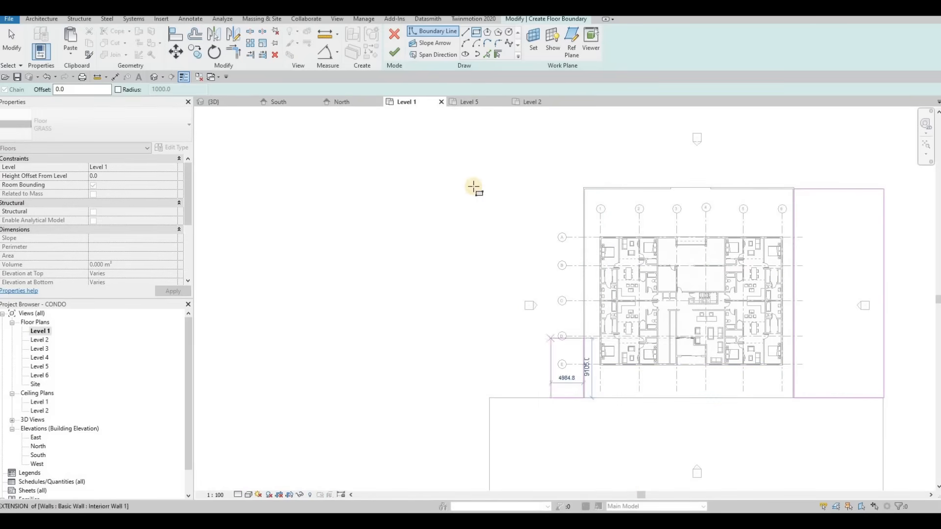
{"action": "left_click", "coordinate": [473, 187]}
{"action": "key", "text": "Escape"}
{"action": "key", "text": "Escape"}
{"action": "key", "text": "Escape"}
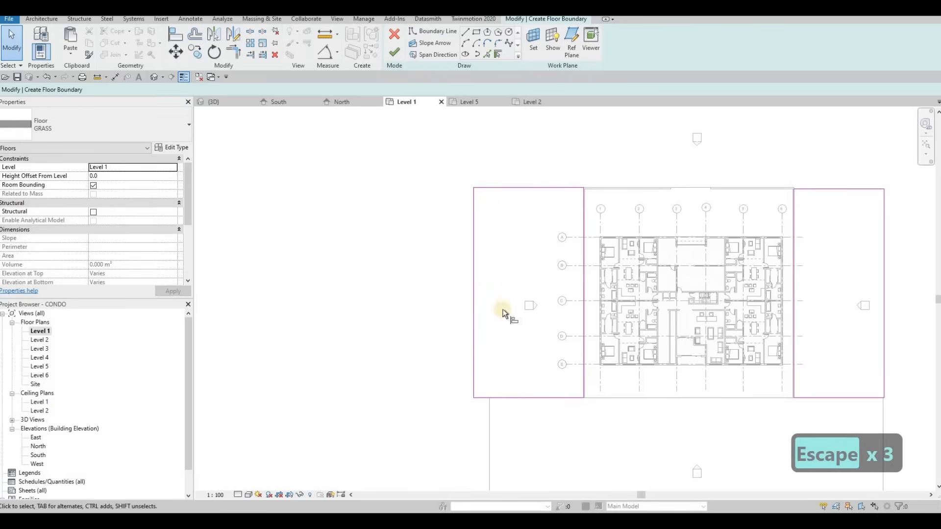
Align the outer edge of the grass rectangle beside grid 1 with the front slab's short edge.
{"action": "key", "text": "a"}
{"action": "key", "text": "l"}
{"action": "left_click", "coordinate": [487, 355]}
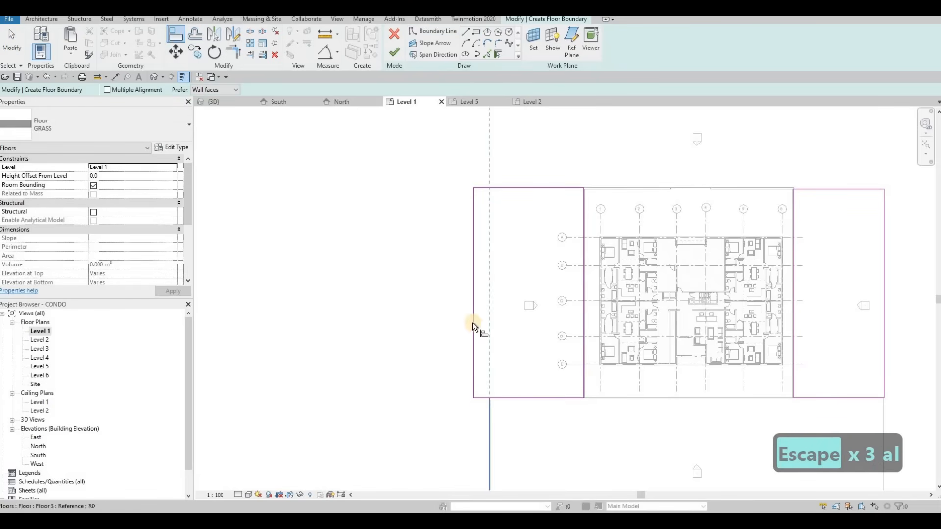
{"action": "left_click", "coordinate": [473, 322]}
Align the grid 6 side rectangle's outer edge with the front slab and its rear edge with the boundary wall above grid A.
{"action": "middle_click_drag", "start_coordinate": [658, 302], "coordinate": [532, 273]}
{"action": "left_click", "coordinate": [755, 358]}
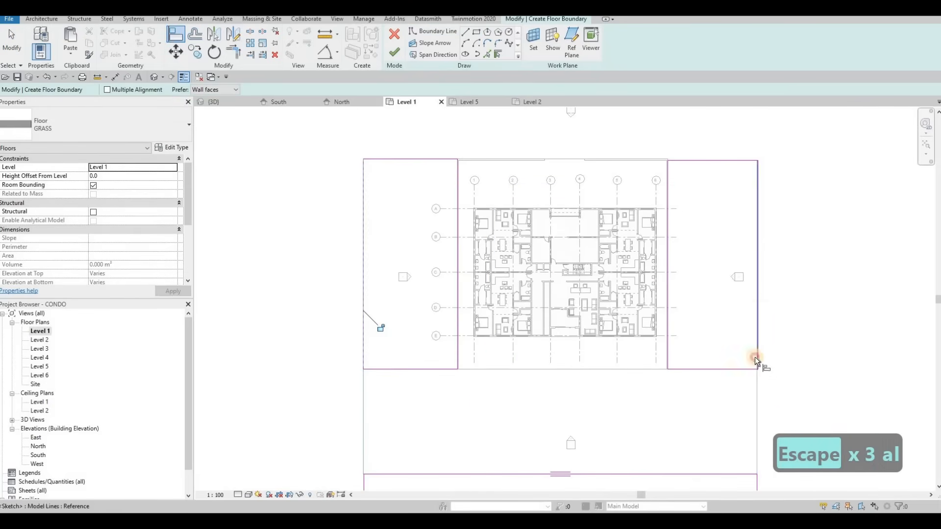
{"action": "left_click", "coordinate": [757, 299]}
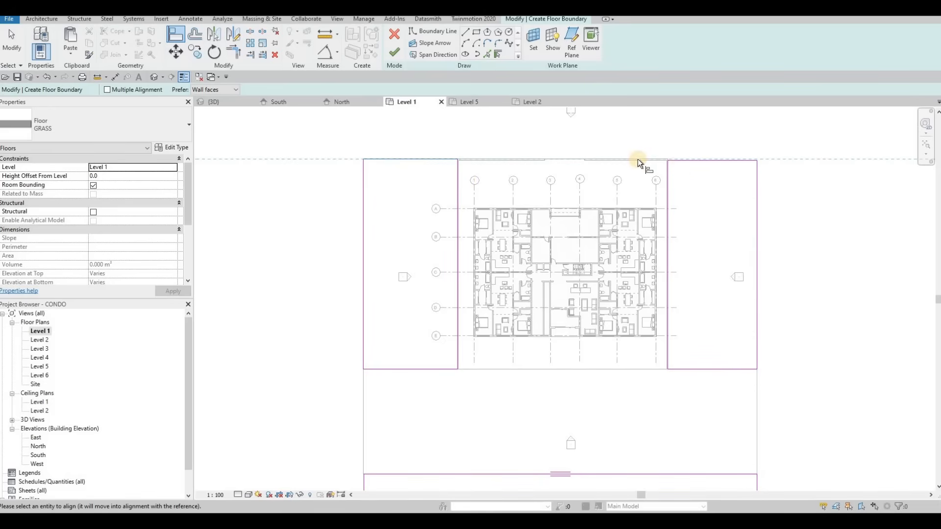
{"action": "left_click", "coordinate": [686, 162]}
Align both short edges of the front grass rectangle with the front slab's edges and finish the floor.
{"action": "scroll", "coordinate": [713, 290], "scroll_direction": "down", "scroll_amount": 3}
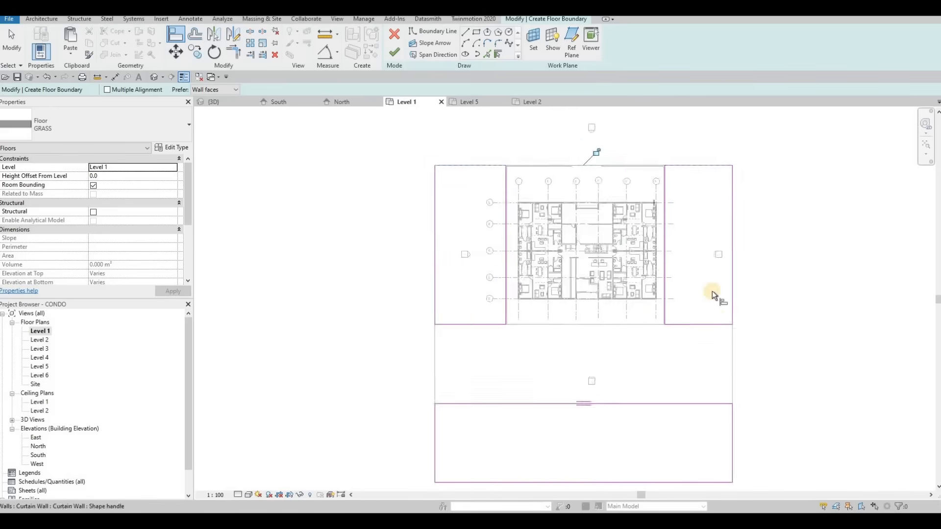
{"action": "scroll", "coordinate": [702, 259], "scroll_direction": "up", "scroll_amount": 2}
{"action": "left_click", "coordinate": [700, 256]}
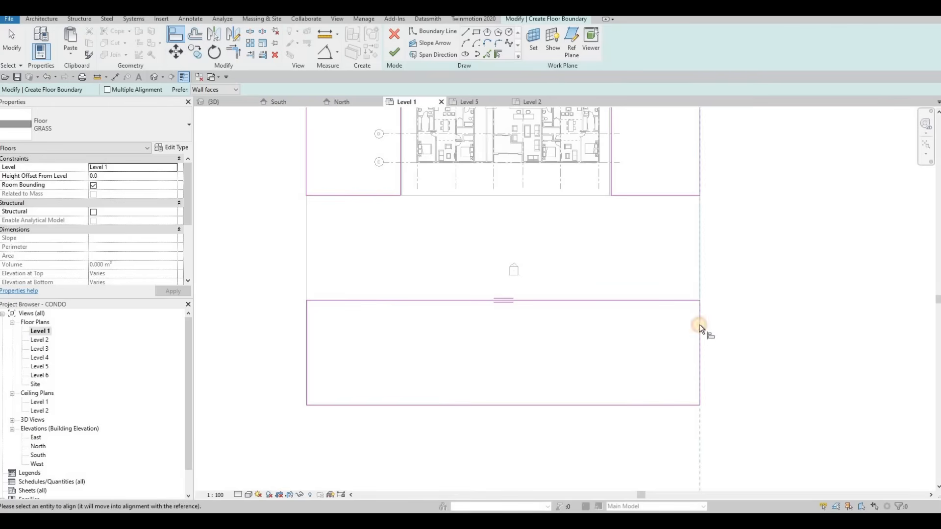
{"action": "left_click", "coordinate": [700, 324]}
{"action": "left_click", "coordinate": [303, 225]}
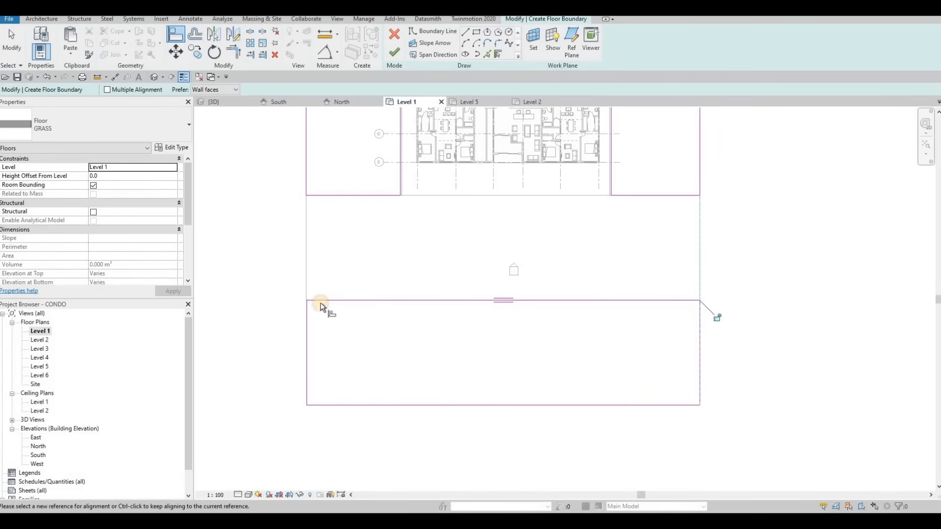
{"action": "left_click", "coordinate": [306, 325]}
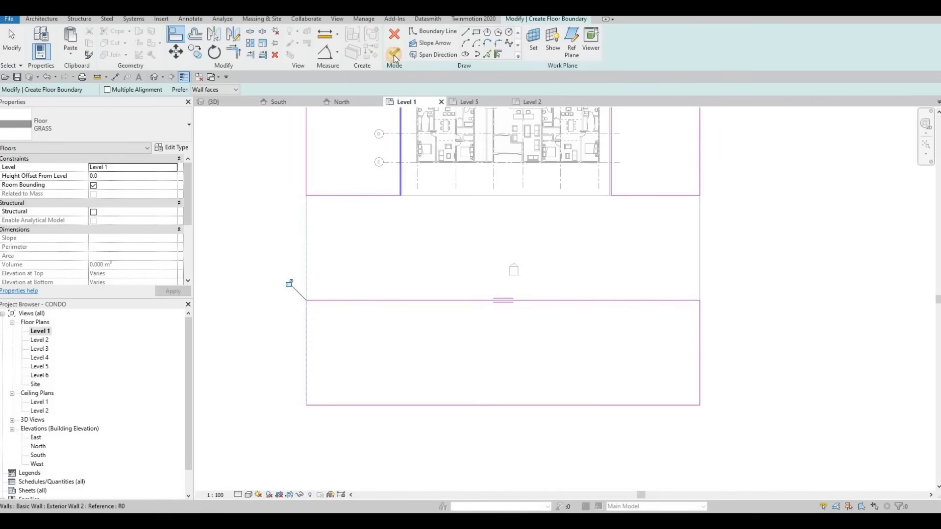
Inspect the grass floor around the building in the 3D view.
{"action": "key", "text": "ctrl+Tab"}
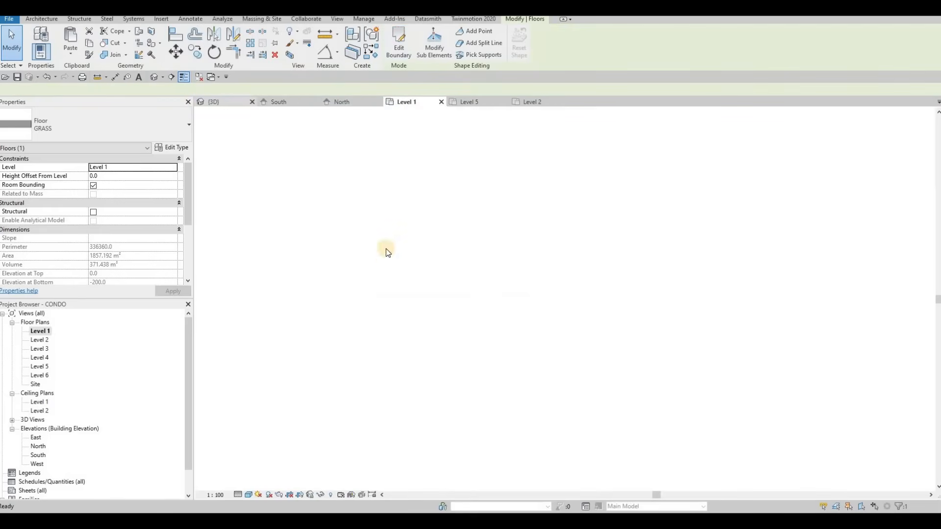
{"action": "key", "text": "Escape"}
{"action": "key", "text": "Escape"}
{"action": "middle_click_drag", "start_coordinate": [549, 301], "coordinate": [632, 302], "text": "shift"}
{"action": "scroll", "coordinate": [632, 302], "scroll_direction": "up", "scroll_amount": 5}
{"action": "middle_click_drag", "start_coordinate": [622, 256], "coordinate": [462, 277], "text": "shift"}
{"action": "middle_click_drag", "start_coordinate": [545, 300], "coordinate": [343, 161], "text": "shift"}
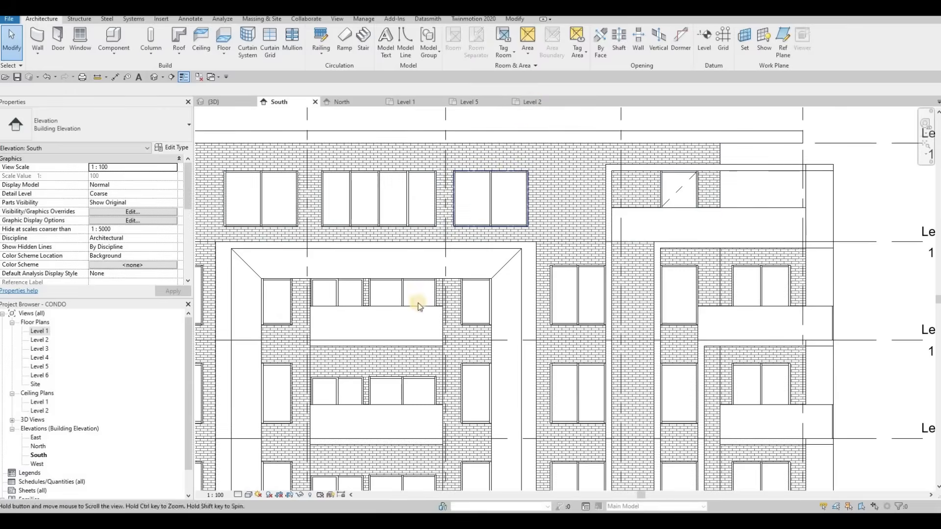
In the South elevation, set the height of the ground-floor FRONT SLIDING DOOR type to 2000.
{"action": "middle_click_drag", "start_coordinate": [420, 304], "coordinate": [464, 266]}
{"action": "scroll", "coordinate": [463, 267], "scroll_direction": "down", "scroll_amount": 4}
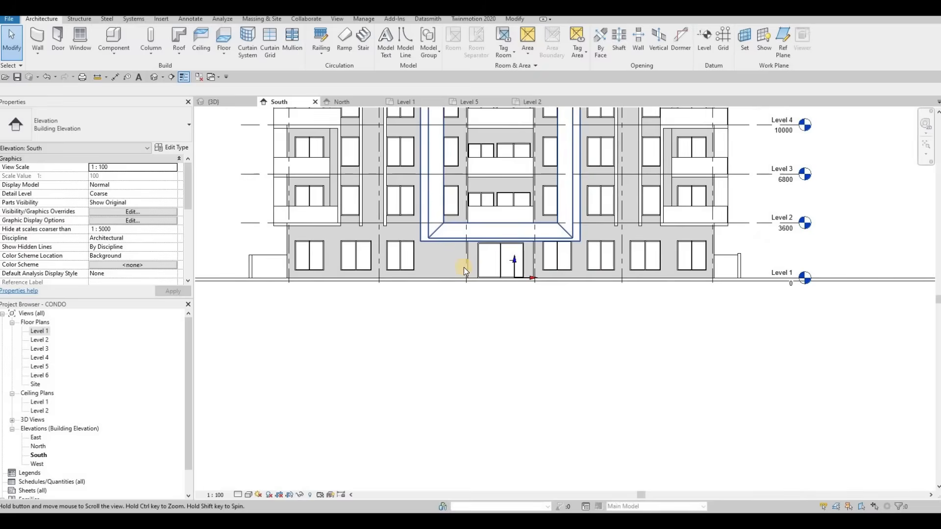
{"action": "scroll", "coordinate": [464, 266], "scroll_direction": "up", "scroll_amount": 2}
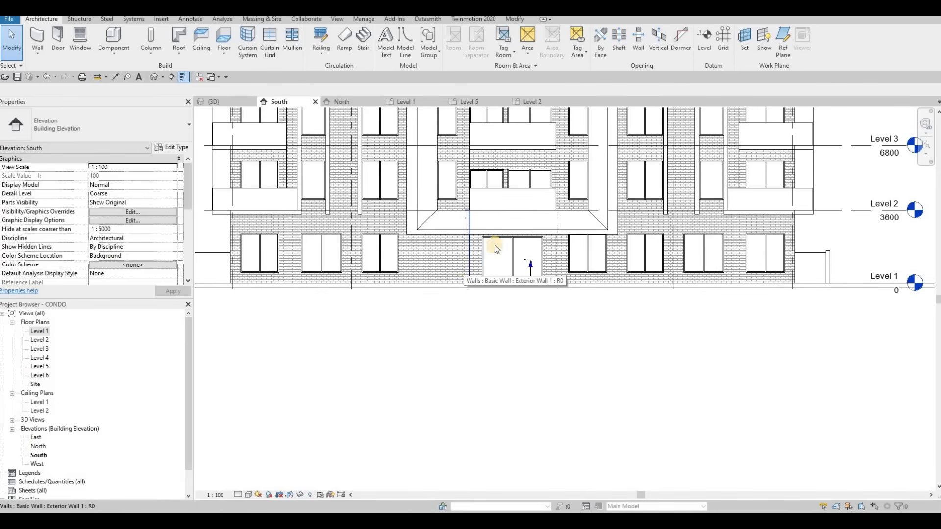
{"action": "left_click", "coordinate": [523, 248]}
{"action": "scroll", "coordinate": [520, 242], "scroll_direction": "up", "scroll_amount": 3}
{"action": "left_click", "coordinate": [518, 237]}
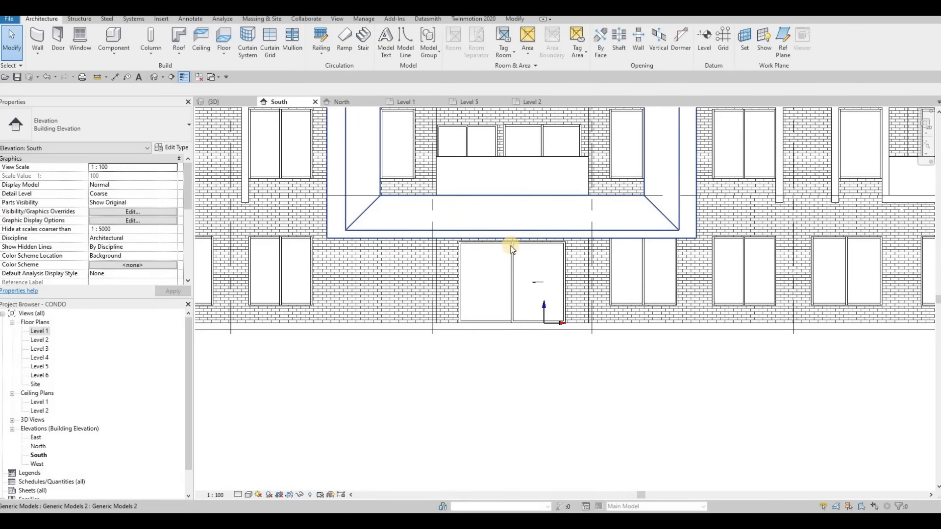
{"action": "left_click", "coordinate": [511, 252]}
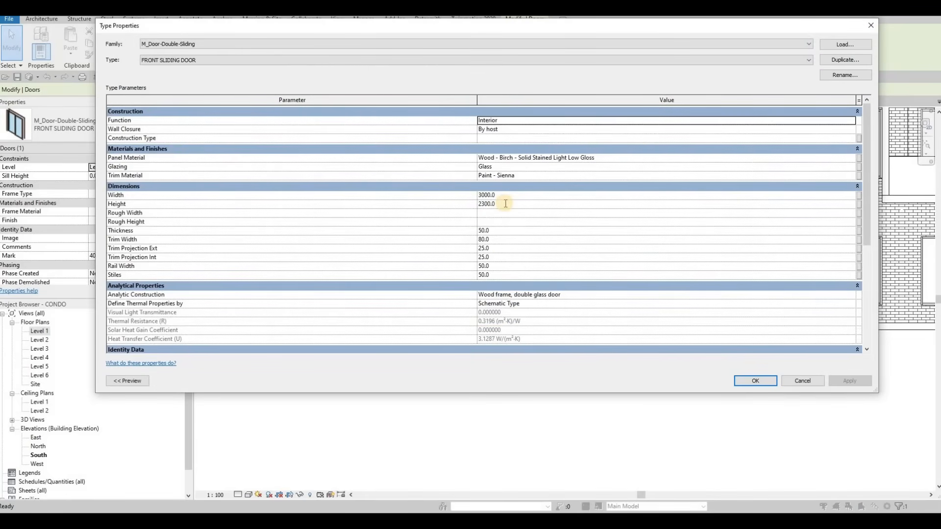
{"action": "left_click", "coordinate": [505, 203]}
{"action": "type", "text": "2000"}
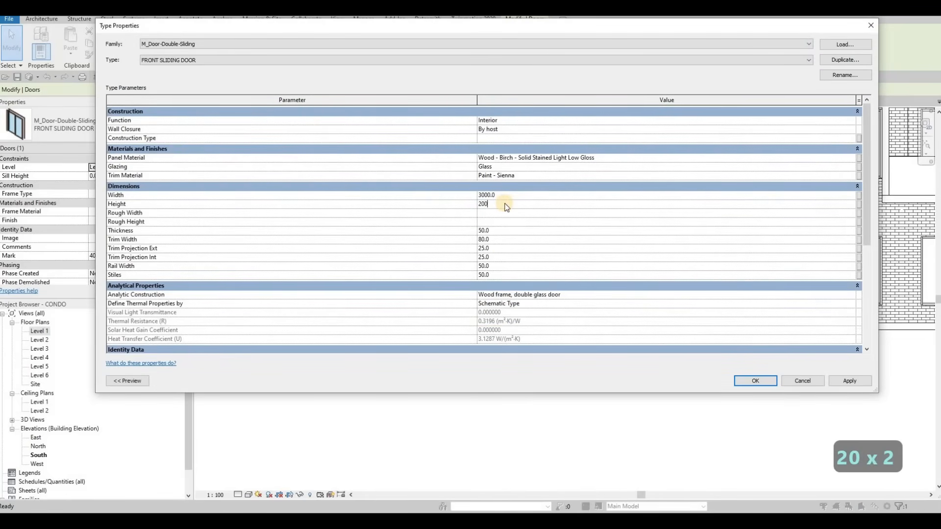
{"action": "key", "text": "Return"}
{"action": "left_click", "coordinate": [763, 380]}
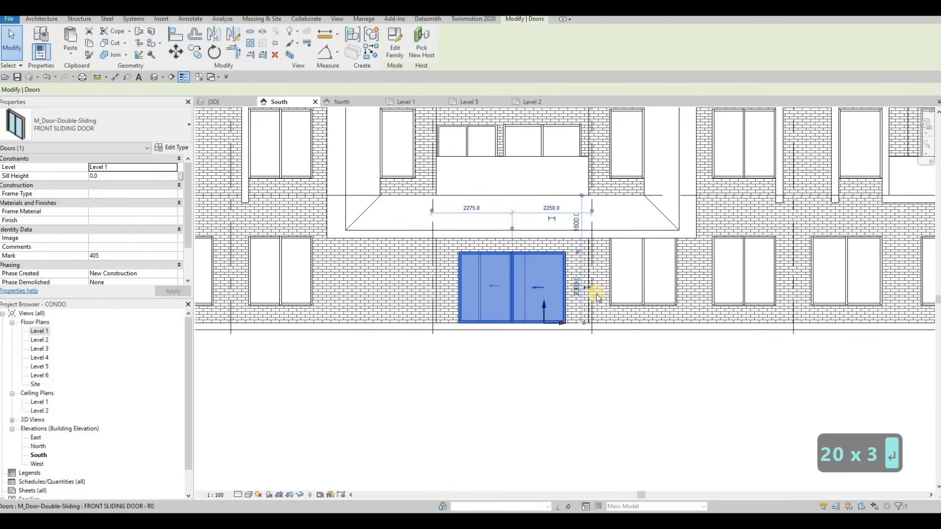
{"action": "key", "text": "Escape"}
{"action": "key", "text": "Escape"}
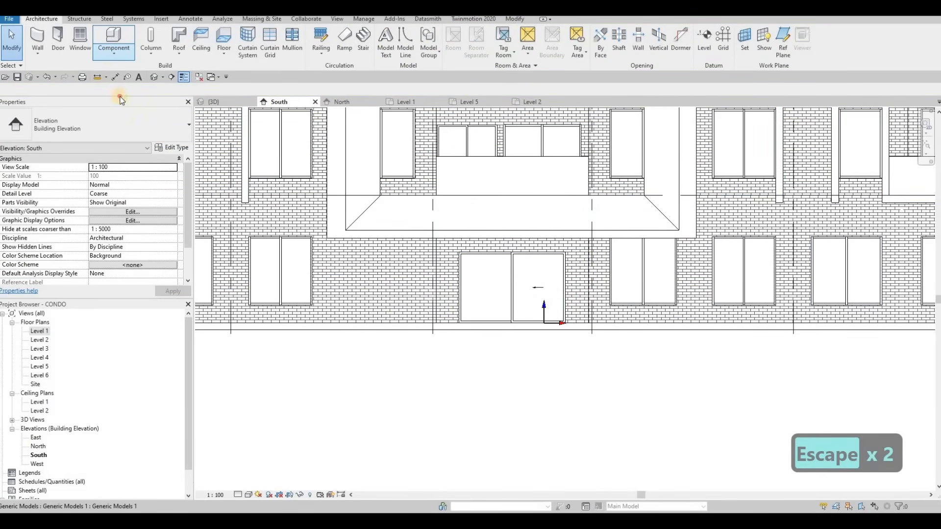
Start an in-place model in the Generic Models category and pick the exterior wall face around the sliding door as its work plane.
{"action": "left_click", "coordinate": [111, 58]}
{"action": "left_click", "coordinate": [123, 94]}
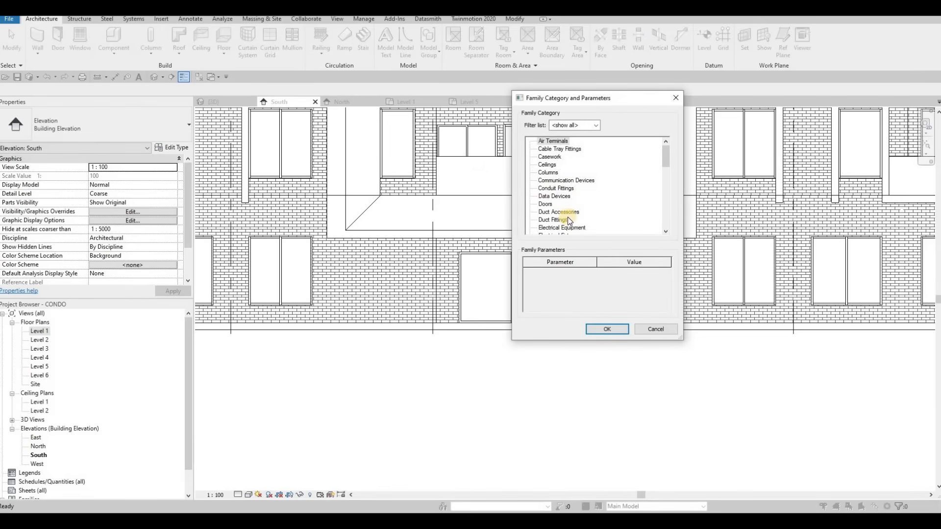
{"action": "scroll", "coordinate": [567, 216], "scroll_direction": "down", "scroll_amount": 3}
{"action": "scroll", "coordinate": [568, 218], "scroll_direction": "down", "scroll_amount": 1}
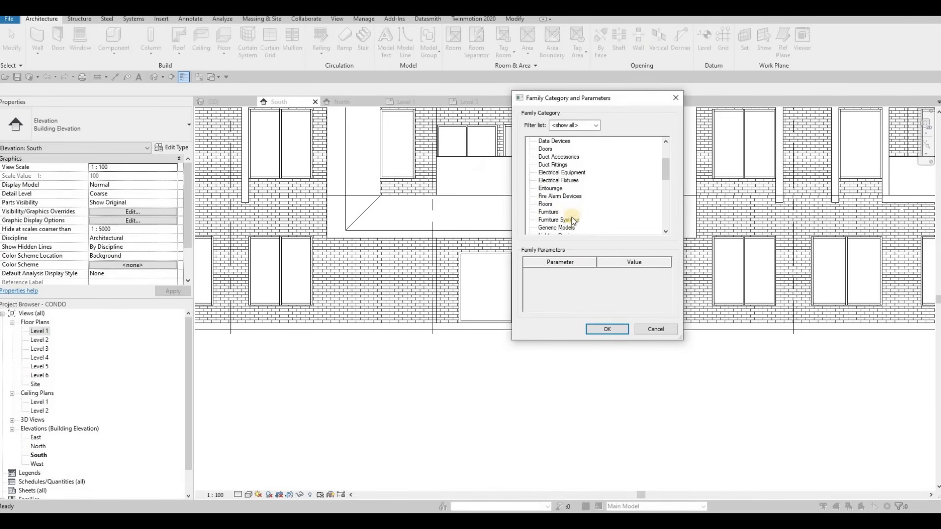
{"action": "left_click", "coordinate": [557, 228]}
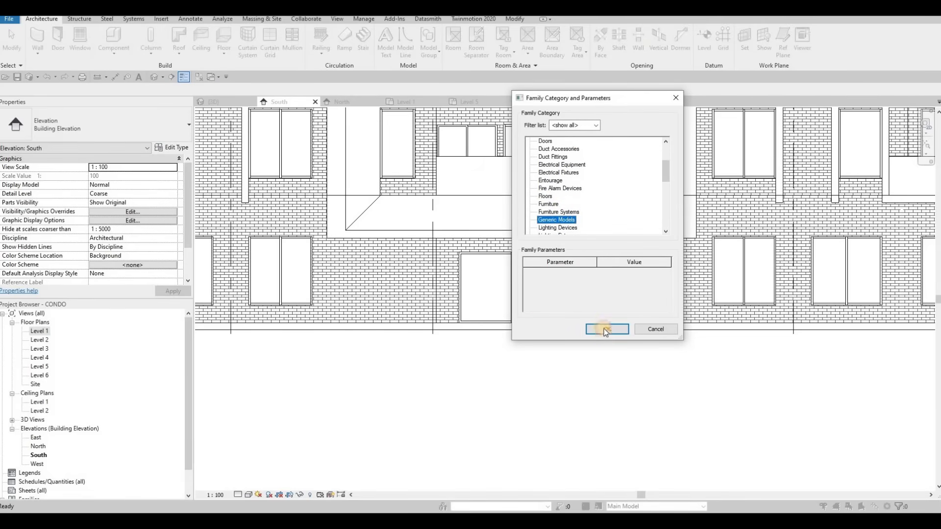
{"action": "left_click", "coordinate": [471, 277]}
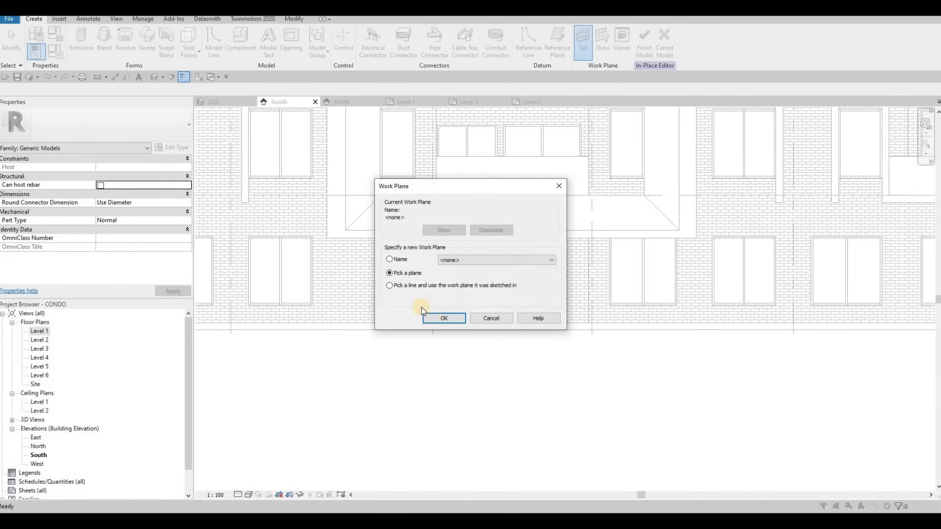
{"action": "key", "text": "Return"}
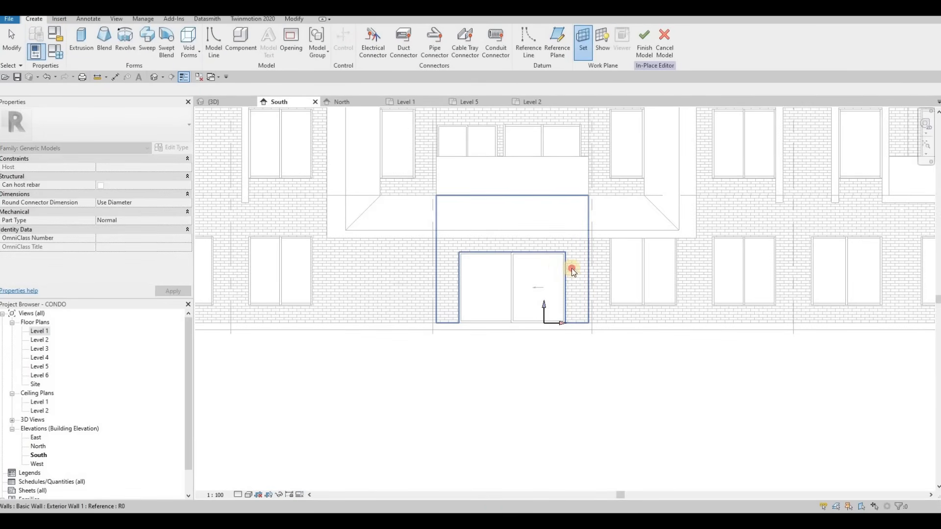
{"action": "left_click", "coordinate": [492, 272]}
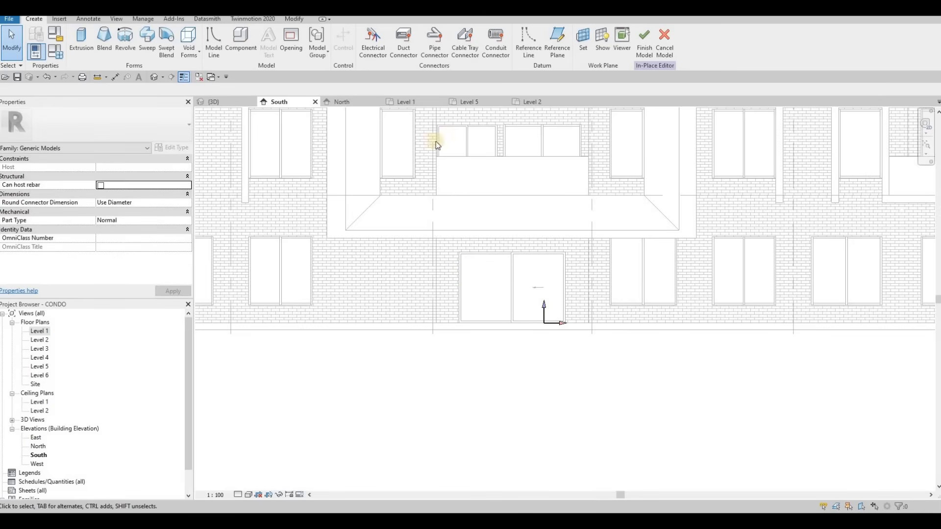
Start a solid extrusion and assign it the Glulam 28c material from the AEC wood materials.
{"action": "left_click", "coordinate": [81, 39]}
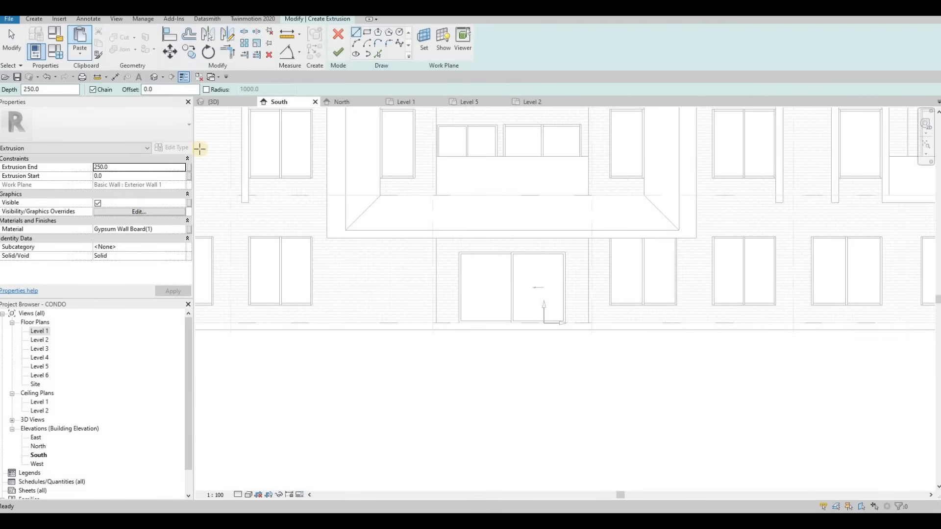
{"action": "left_click", "coordinate": [181, 231]}
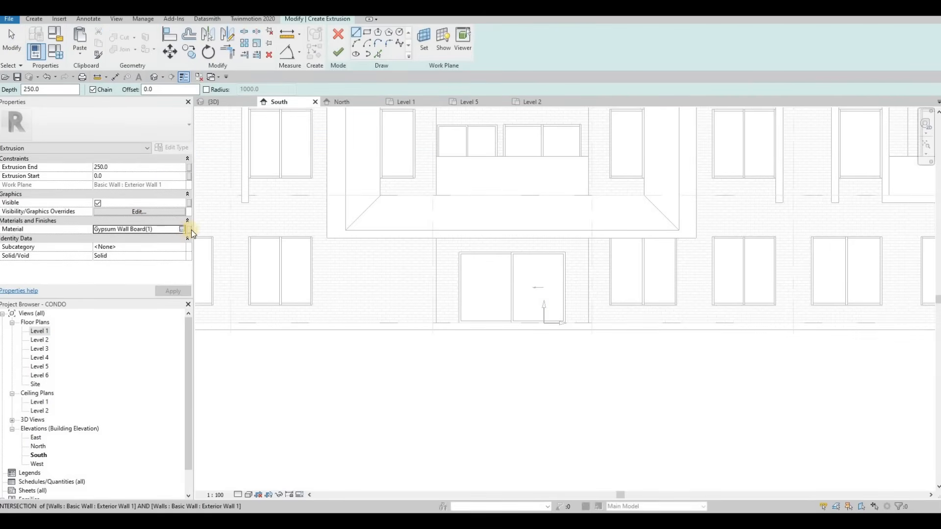
{"action": "left_click", "coordinate": [189, 229]}
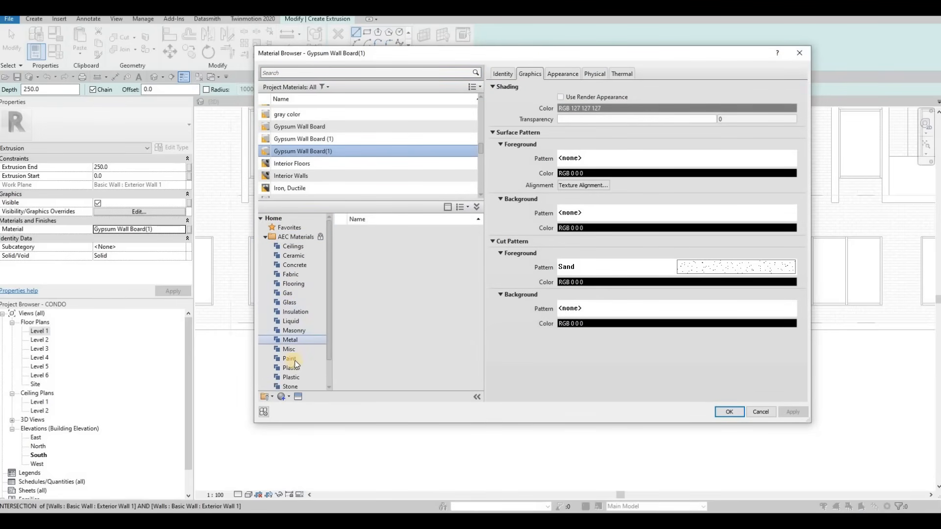
{"action": "left_click", "coordinate": [289, 377]}
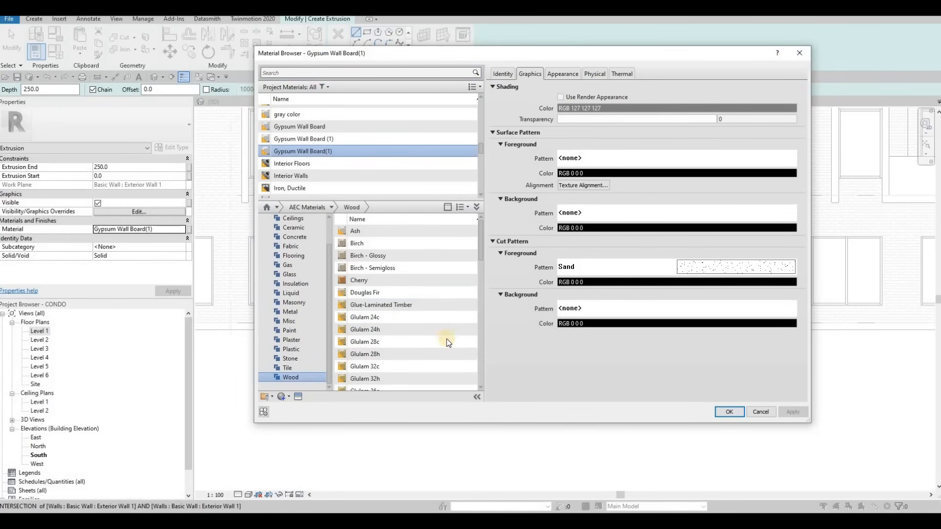
{"action": "left_click", "coordinate": [461, 342]}
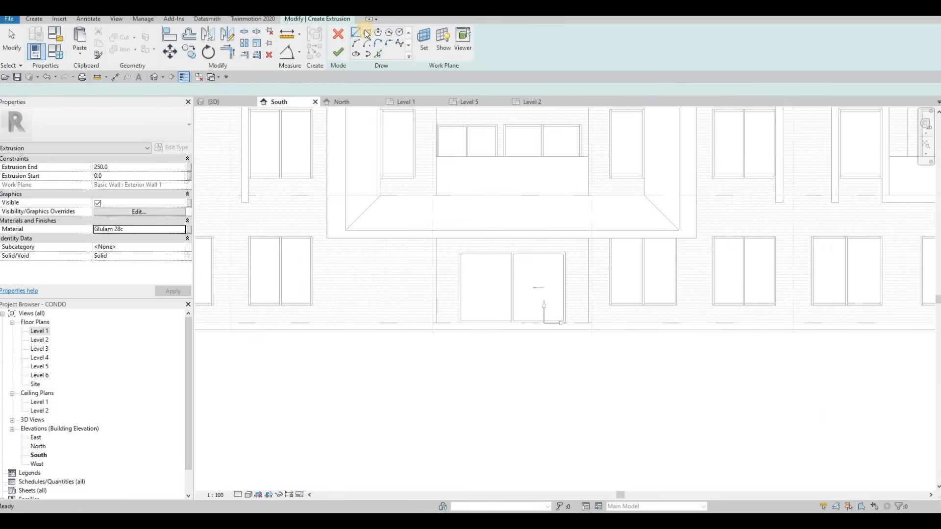
Sketch a 4300 by 2400 rectangle on the wall around the sliding door and a 3000 by 2000 rectangle along the door's outline.
{"action": "scroll", "coordinate": [604, 333], "scroll_direction": "up", "scroll_amount": 3}
{"action": "left_click", "coordinate": [604, 335]}
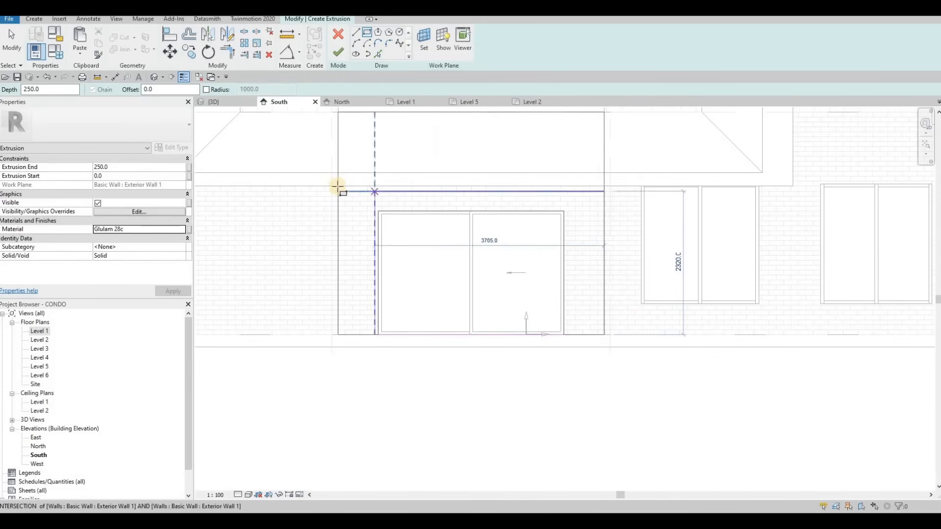
{"action": "left_click", "coordinate": [337, 186]}
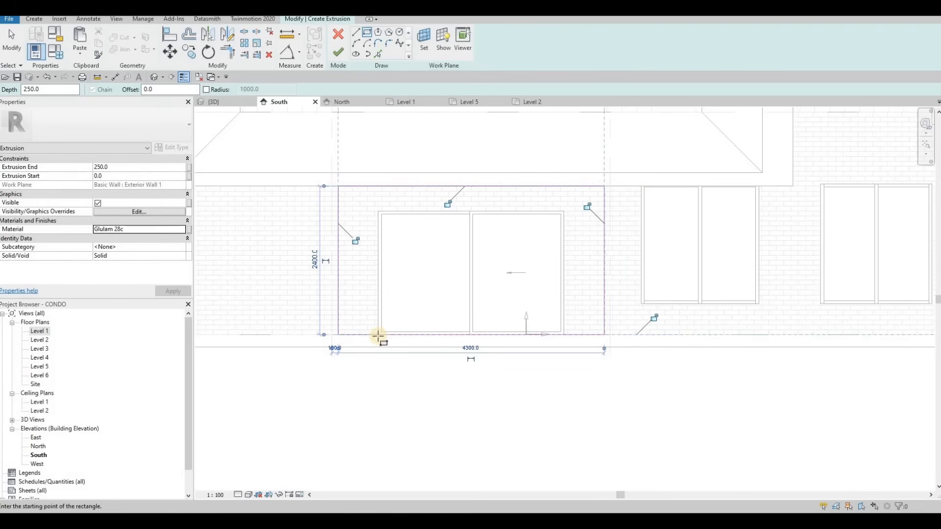
{"action": "left_click", "coordinate": [562, 210]}
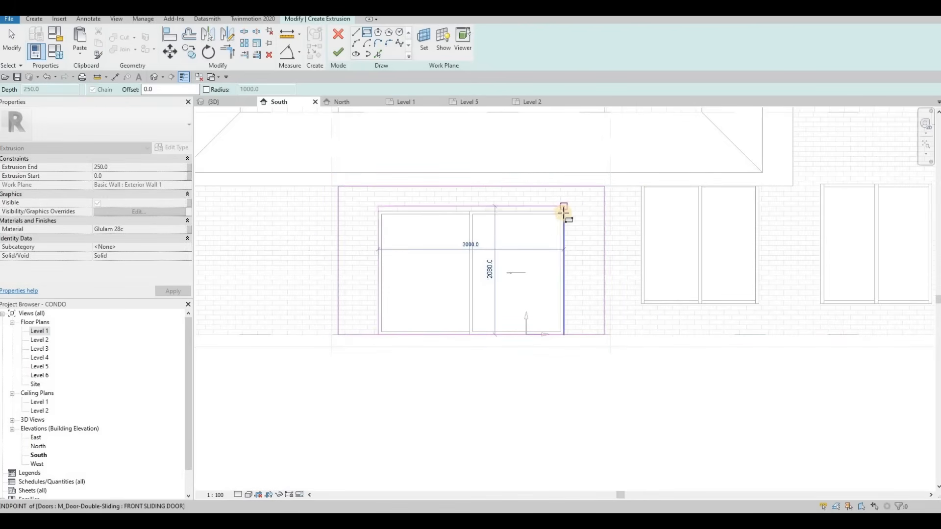
{"action": "left_click", "coordinate": [378, 335]}
{"action": "key", "text": "Escape"}
{"action": "key", "text": "Escape"}
{"action": "key", "text": "Escape"}
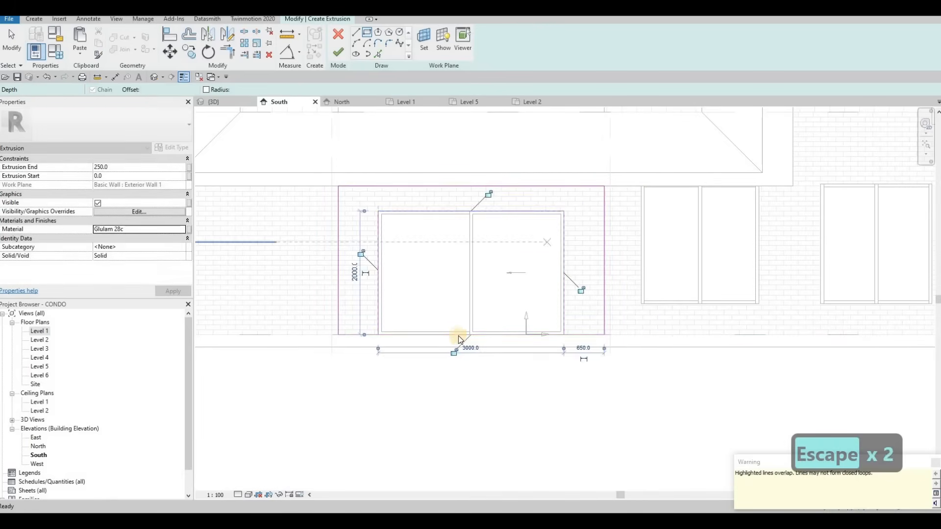
Delete the inner rectangle's bottom line and split the outer rectangle's bottom line near its middle.
{"action": "scroll", "coordinate": [457, 336], "scroll_direction": "up", "scroll_amount": 1}
{"action": "left_click", "coordinate": [457, 334]}
{"action": "key", "text": "Delete"}
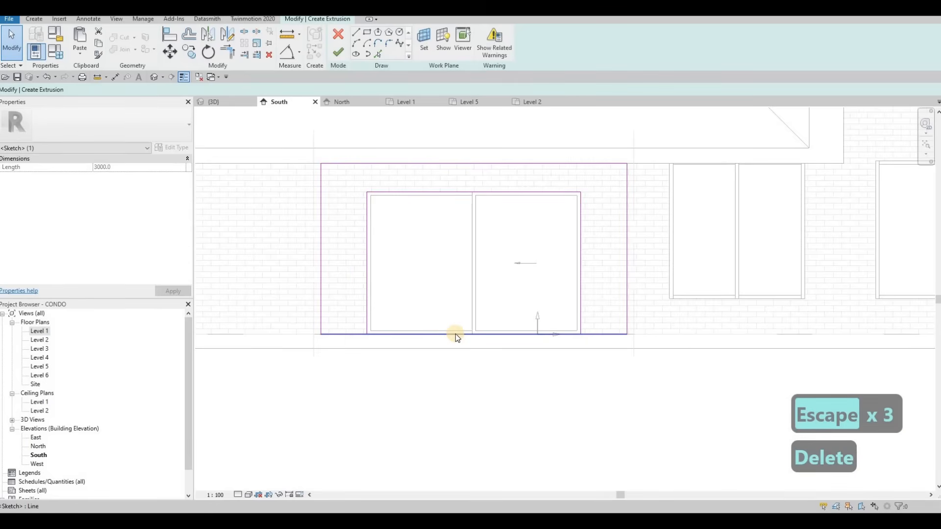
{"action": "key", "text": "s"}
{"action": "key", "text": "l"}
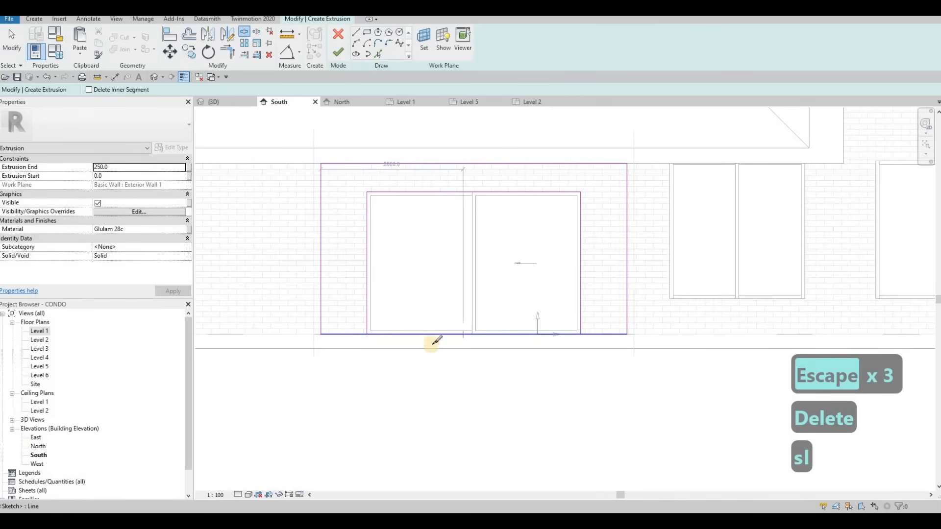
{"action": "key", "text": "Escape"}
{"action": "key", "text": "Escape"}
{"action": "key", "text": "Escape"}
Trim both halves of the bottom line to the inner vertical lines, closing the frame profile, and finish the extrusion sketch.
{"action": "key", "text": "t"}
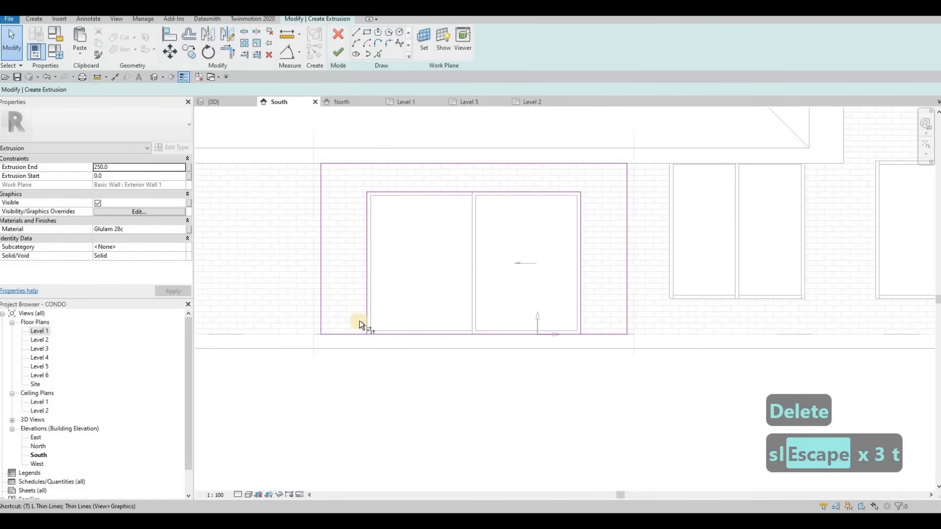
{"action": "key", "text": "r"}
{"action": "left_click", "coordinate": [366, 316]}
{"action": "left_click", "coordinate": [354, 335]}
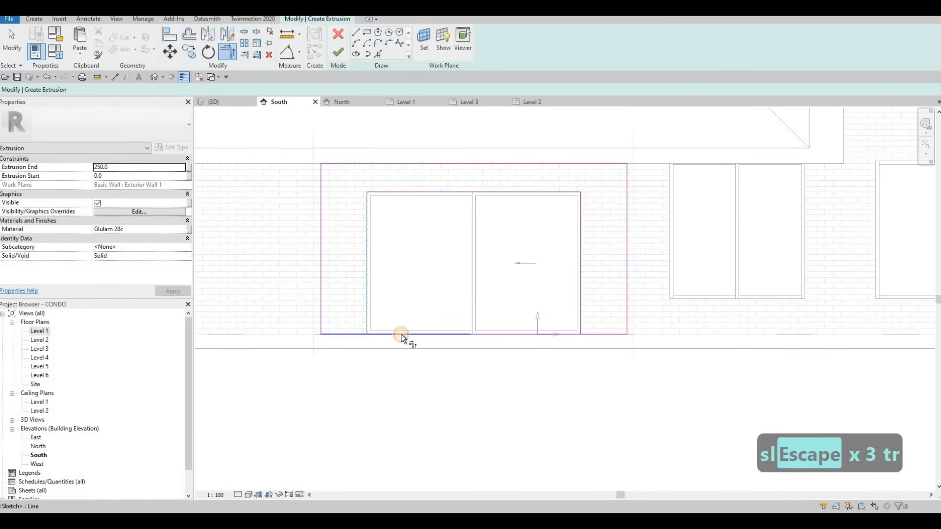
{"action": "left_click", "coordinate": [580, 309]}
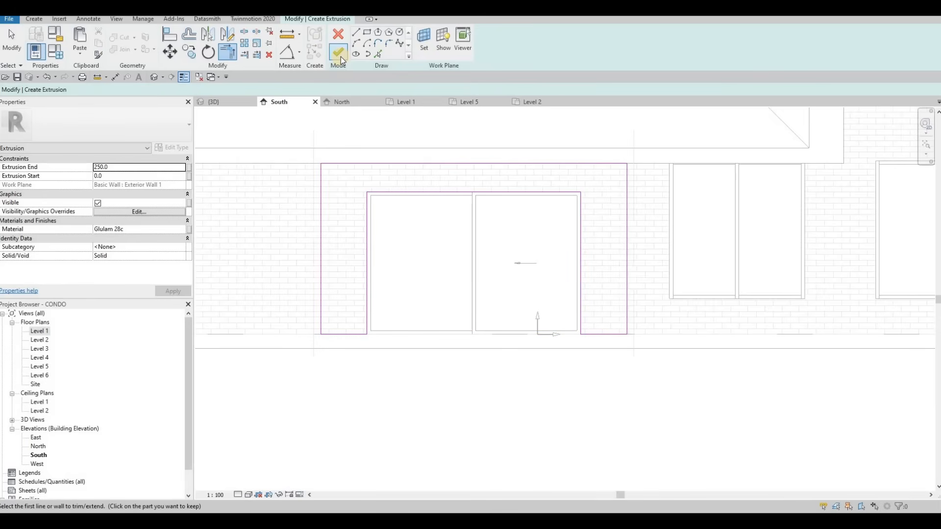
In the 3D view, pull the door surround's front face outward to a depth of about 2560.
{"action": "left_click", "coordinate": [211, 103]}
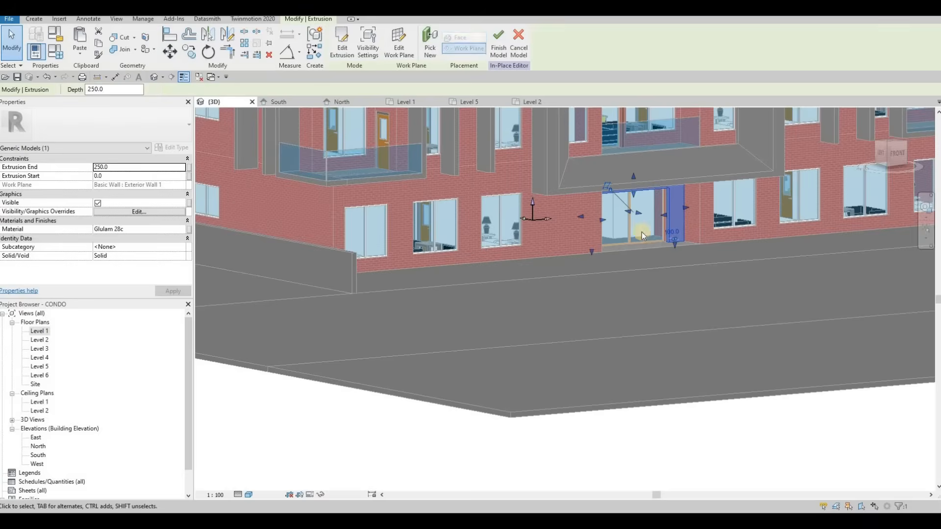
{"action": "middle_click_drag", "start_coordinate": [642, 231], "coordinate": [681, 219], "text": "shift"}
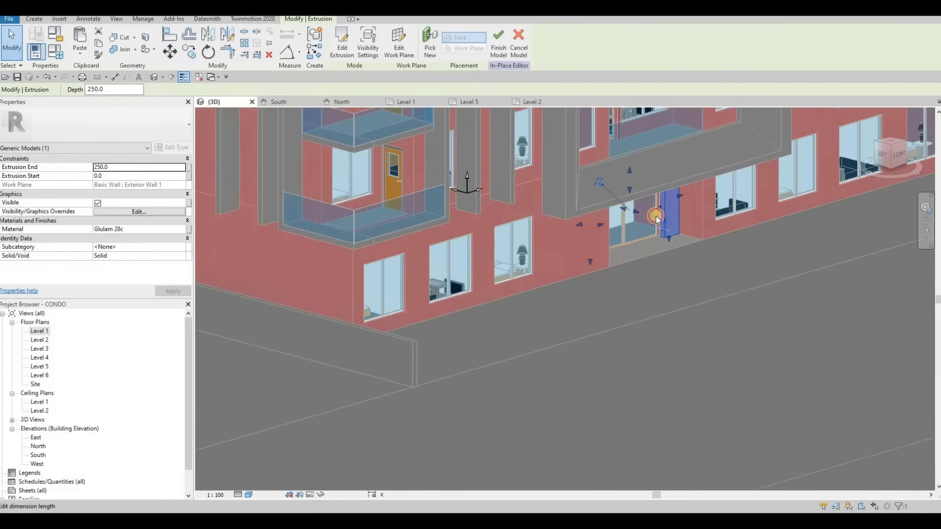
{"action": "left_click_drag", "start_coordinate": [677, 219], "coordinate": [686, 221]}
{"action": "left_click_drag", "start_coordinate": [677, 259], "coordinate": [675, 240]}
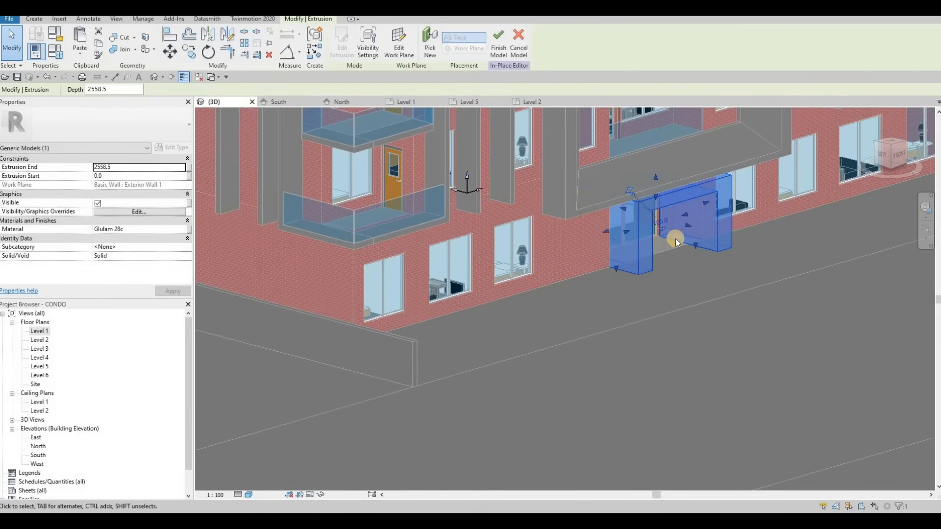
{"action": "key", "text": "Escape"}
{"action": "middle_click_drag", "start_coordinate": [550, 255], "coordinate": [602, 216], "text": "shift"}
{"action": "middle_click_drag", "start_coordinate": [626, 234], "coordinate": [640, 172], "text": "shift"}
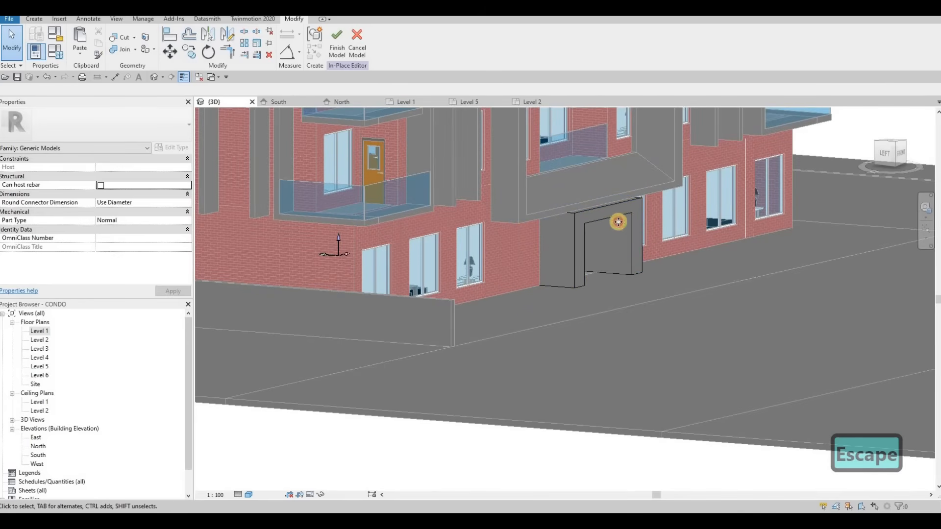
Set the door surround's extrusion end to 2500.
{"action": "left_click", "coordinate": [613, 243]}
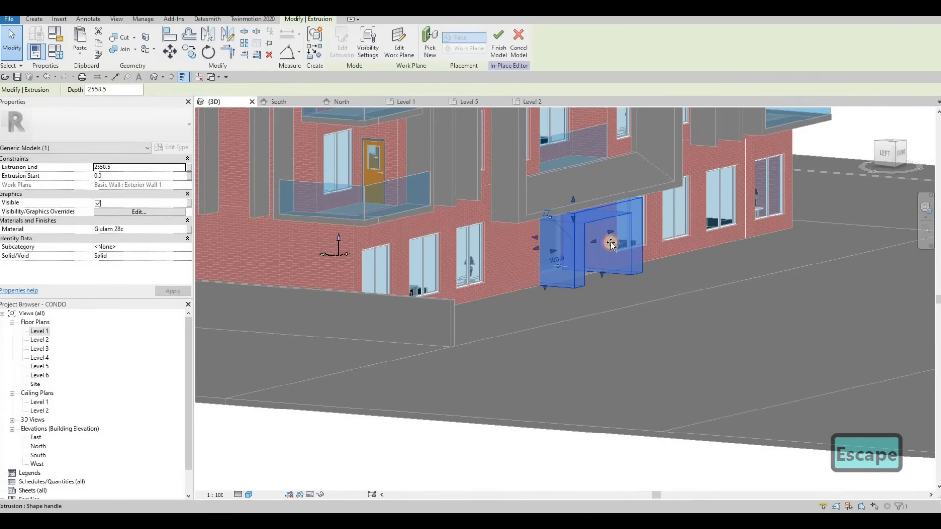
{"action": "key", "text": "Escape"}
{"action": "middle_click_drag", "start_coordinate": [506, 264], "coordinate": [631, 264], "text": "shift"}
{"action": "left_click", "coordinate": [631, 264]}
{"action": "scroll", "coordinate": [622, 265], "scroll_direction": "up", "scroll_amount": 2}
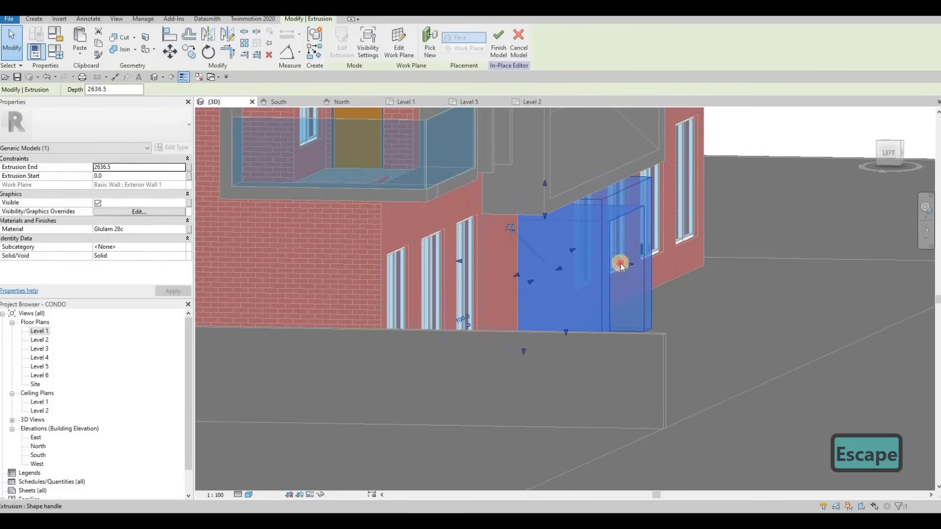
{"action": "left_click_drag", "start_coordinate": [620, 265], "coordinate": [613, 266]}
{"action": "left_click", "coordinate": [129, 168]}
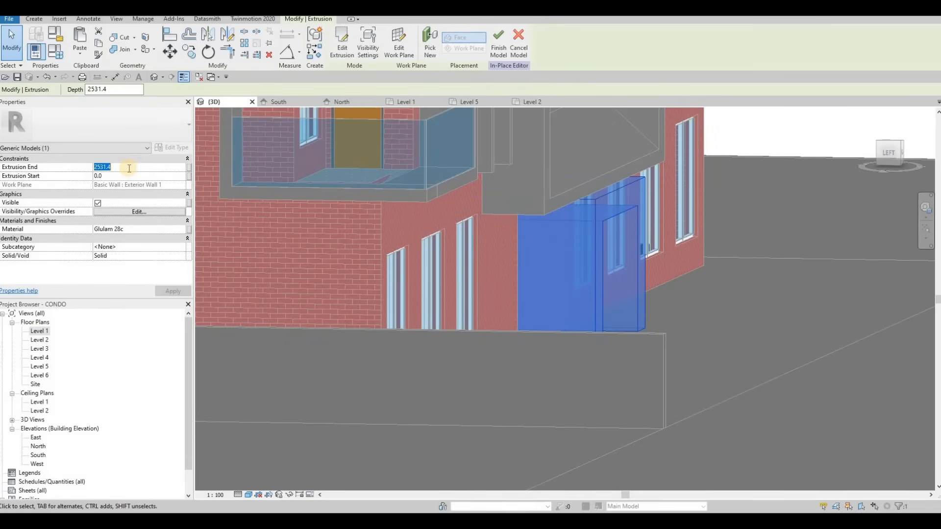
{"action": "type", "text": "2500"}
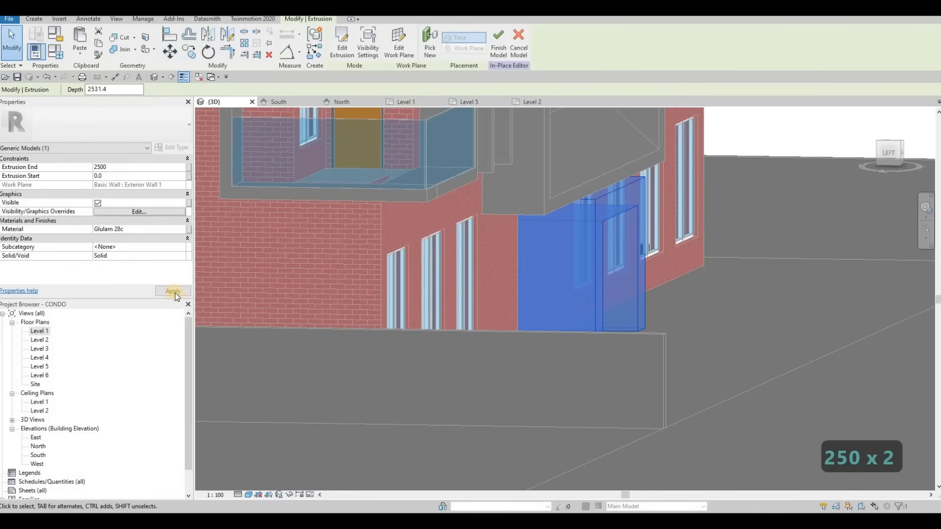
Start a void sweep and pick the front edges of the door surround's opening as its path, then finish the path.
{"action": "scroll", "coordinate": [569, 302], "scroll_direction": "down", "scroll_amount": 1}
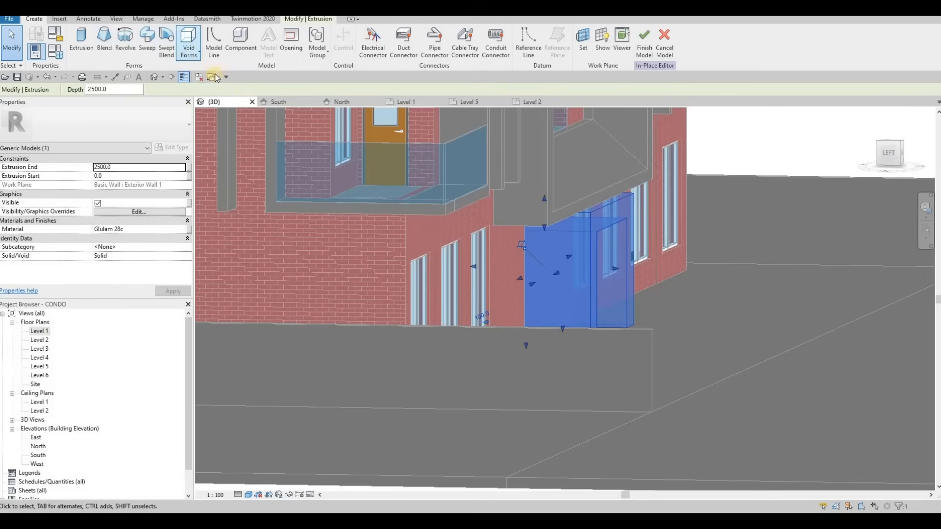
{"action": "left_click", "coordinate": [189, 49]}
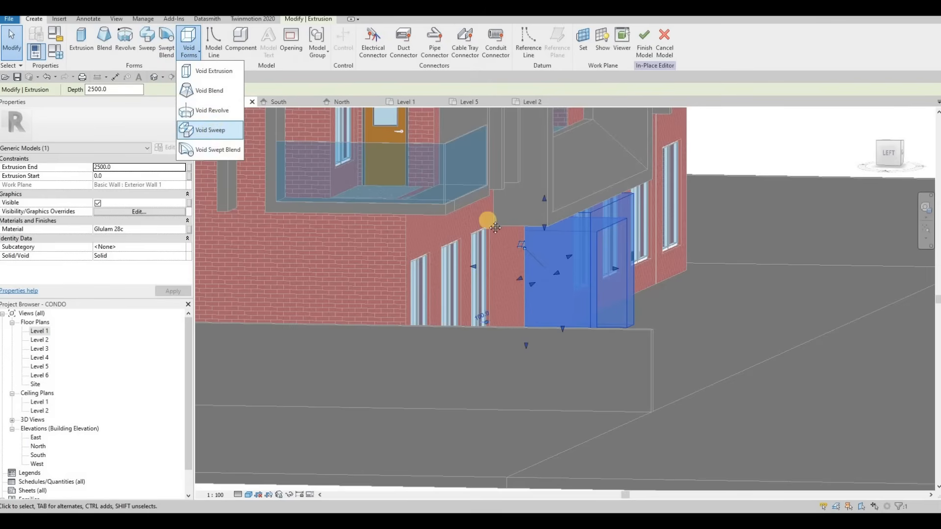
{"action": "middle_click_drag", "start_coordinate": [542, 250], "coordinate": [285, 211]}
{"action": "left_click", "coordinate": [436, 54]}
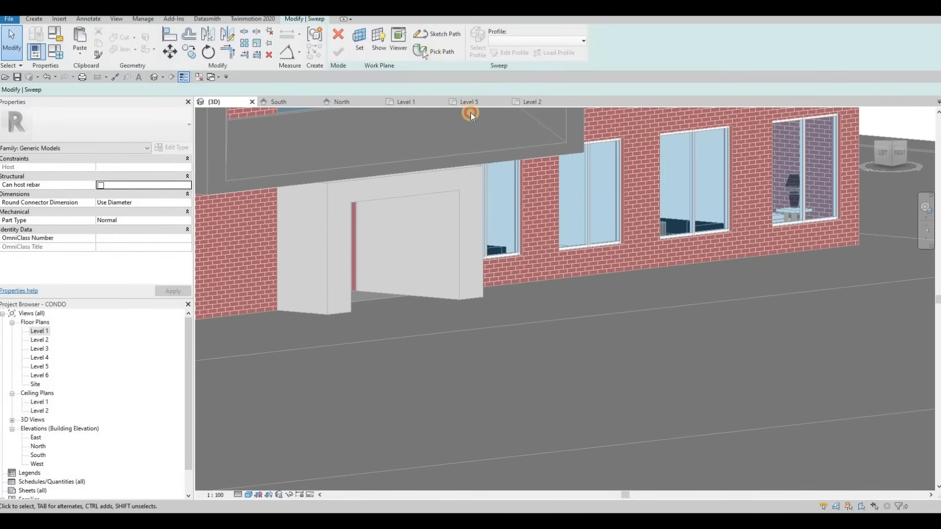
{"action": "left_click", "coordinate": [458, 225]}
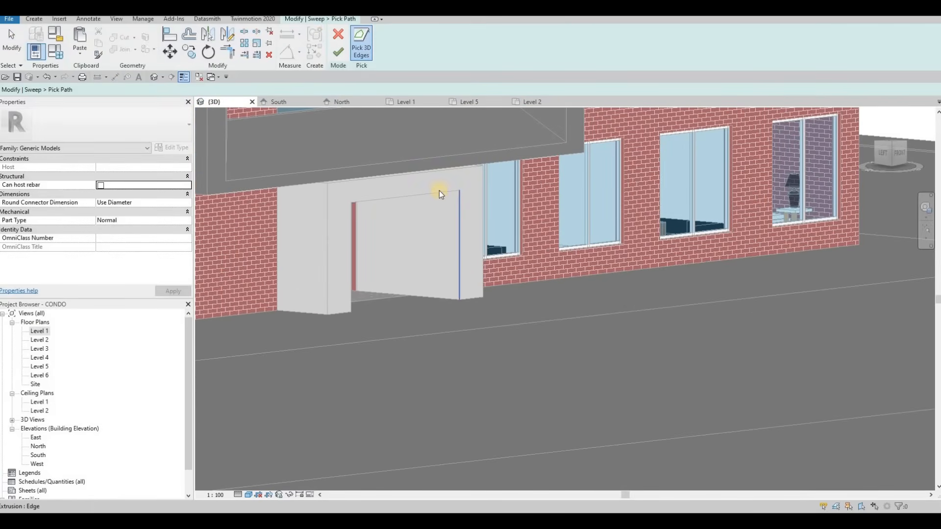
{"action": "left_click", "coordinate": [349, 228]}
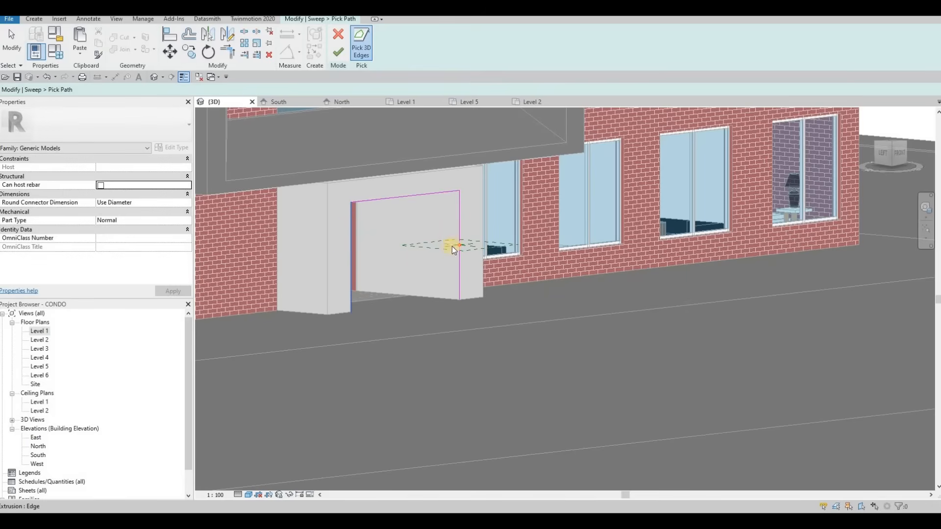
{"action": "scroll", "coordinate": [447, 246], "scroll_direction": "up", "scroll_amount": 5}
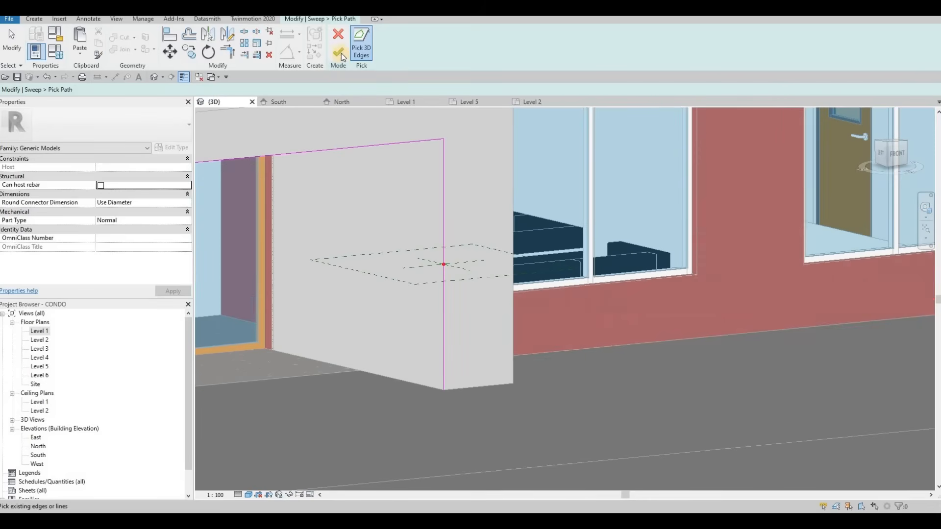
{"action": "left_click", "coordinate": [338, 51]}
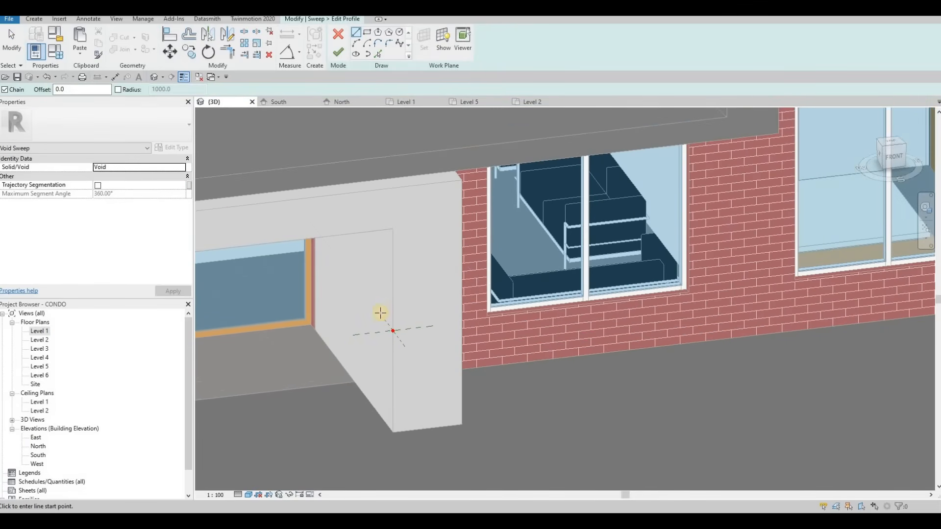
Sketch a triangular void profile from the path point, running back along the opening's side face and across the surround's front.
{"action": "scroll", "coordinate": [387, 315], "scroll_direction": "up", "scroll_amount": 2}
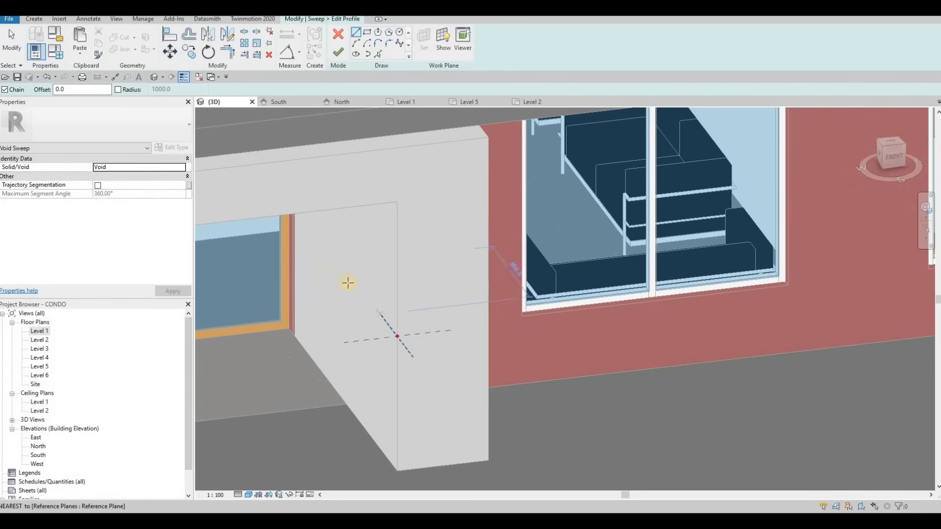
{"action": "left_click", "coordinate": [397, 336]}
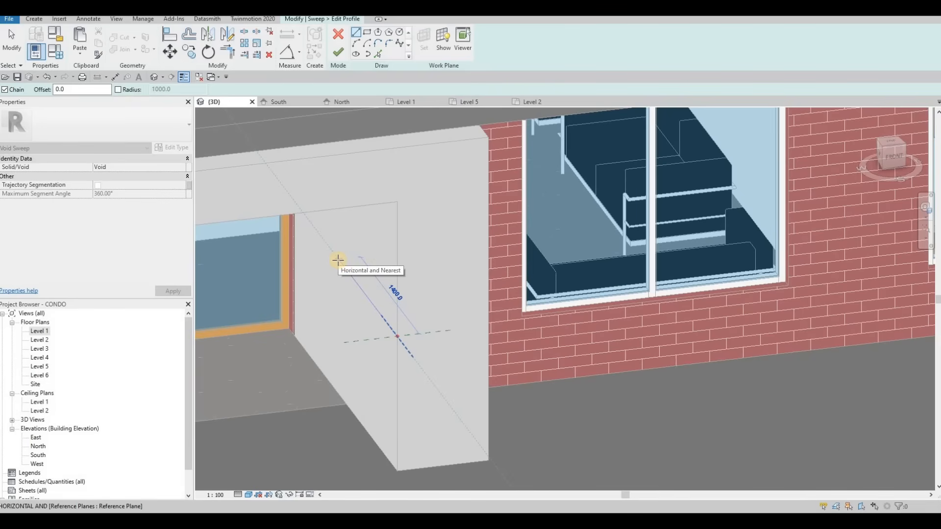
{"action": "left_click", "coordinate": [454, 331]}
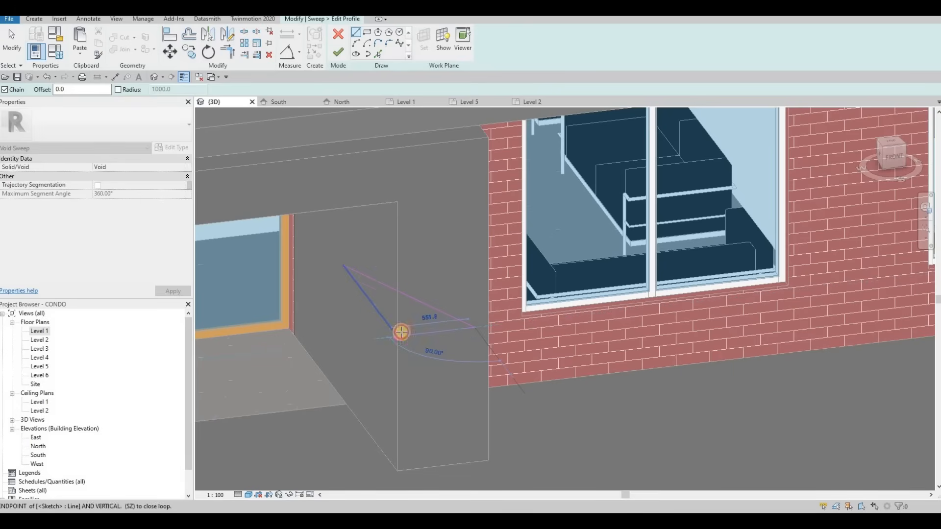
{"action": "key", "text": "Escape"}
{"action": "key", "text": "Escape"}
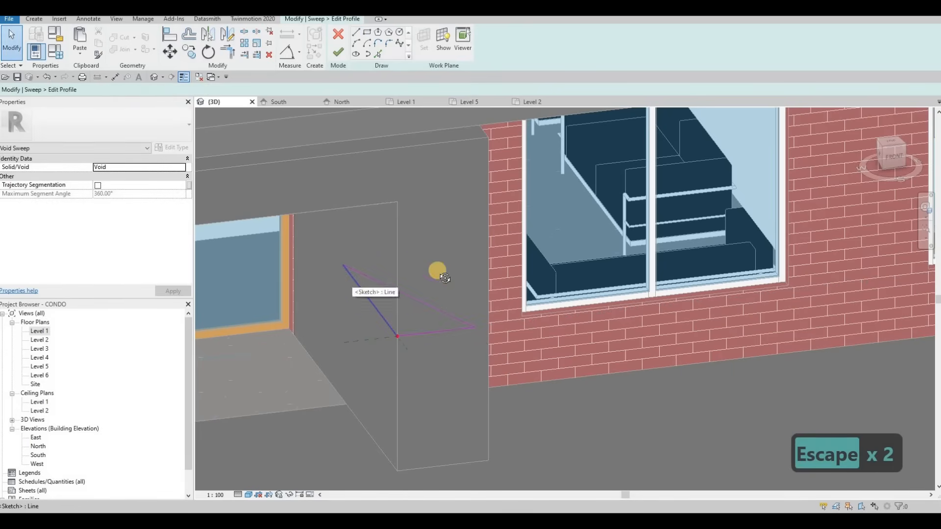
Try finishing the void sweep and cutting it from the door surround, and undo back to the sweep profile.
{"action": "mouse_move", "coordinate": [437, 269]}
{"action": "middle_mouse_down", "text": "shift"}
{"action": "mouse_move", "coordinate": [443, 255]}
{"action": "mouse_move", "coordinate": [384, 284]}
{"action": "mouse_move", "coordinate": [373, 205]}
{"action": "middle_mouse_up", "text": "shift"}
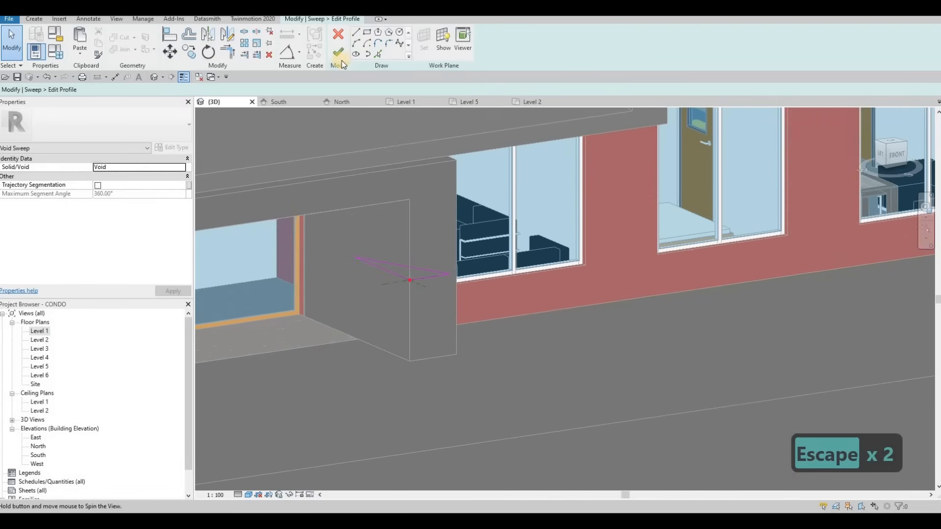
{"action": "left_click", "coordinate": [337, 52]}
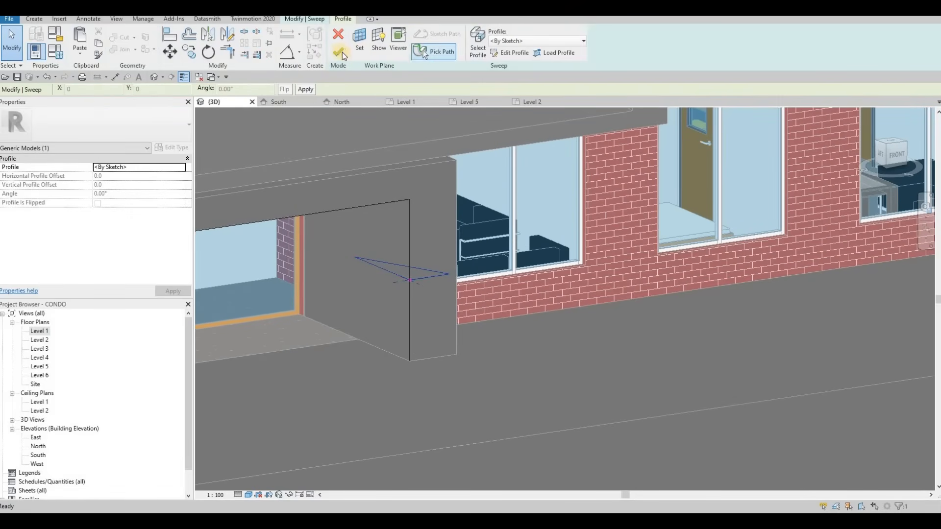
{"action": "left_click", "coordinate": [337, 52]}
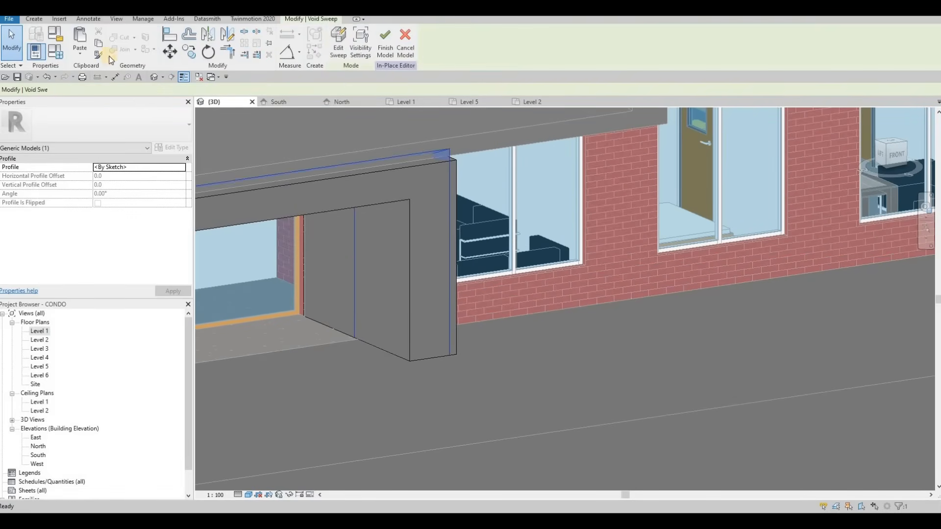
{"action": "left_click", "coordinate": [118, 41]}
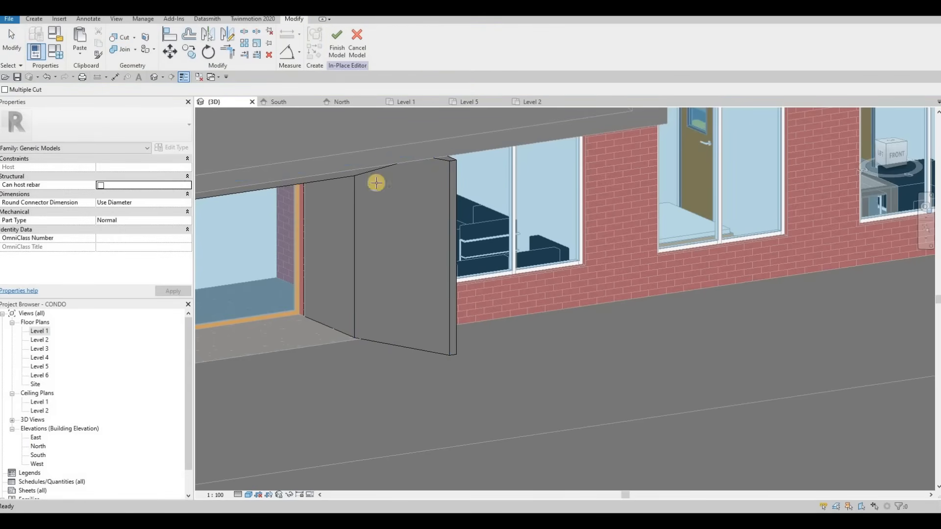
{"action": "middle_click_drag", "start_coordinate": [393, 119], "coordinate": [474, 162], "text": "shift"}
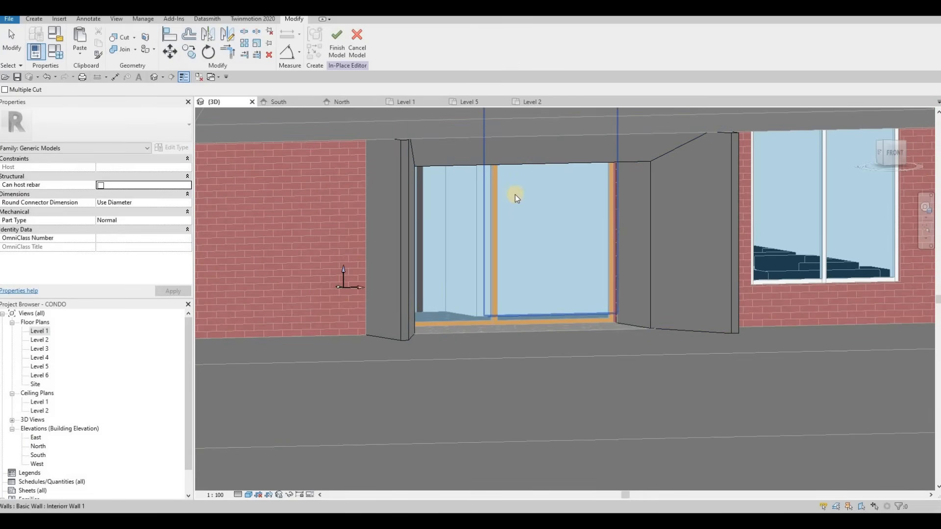
{"action": "key", "text": "ctrl+z"}
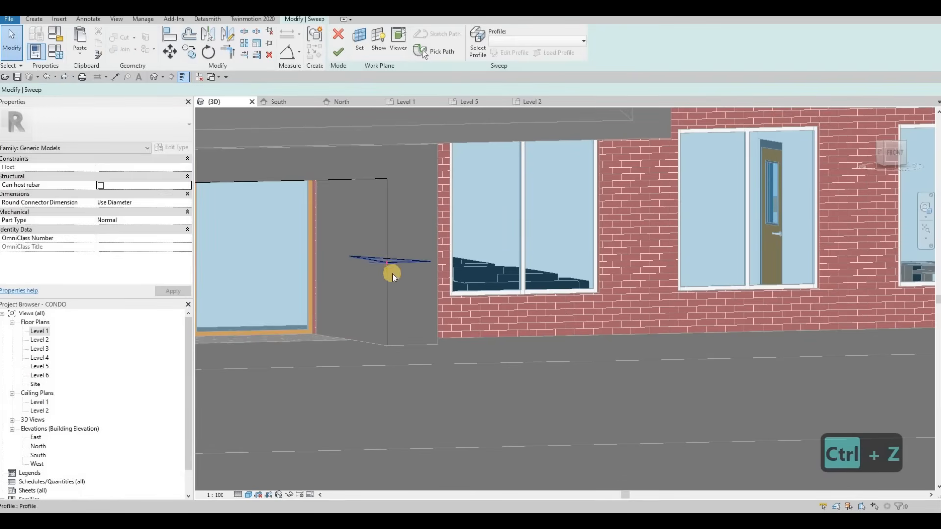
{"action": "key", "text": "ctrl+z"}
Pull the front end of the void profile's diagonal inward, trim the front line to it, and finish the sweep.
{"action": "middle_click_drag", "start_coordinate": [336, 273], "coordinate": [409, 286], "text": "shift"}
{"action": "left_click", "coordinate": [426, 294]}
{"action": "mouse_move", "coordinate": [399, 301]}
{"action": "left_mouse_down"}
{"action": "mouse_move", "coordinate": [409, 298]}
{"action": "mouse_move", "coordinate": [403, 303]}
{"action": "left_mouse_up"}
{"action": "scroll", "coordinate": [385, 293], "scroll_direction": "up", "scroll_amount": 2}
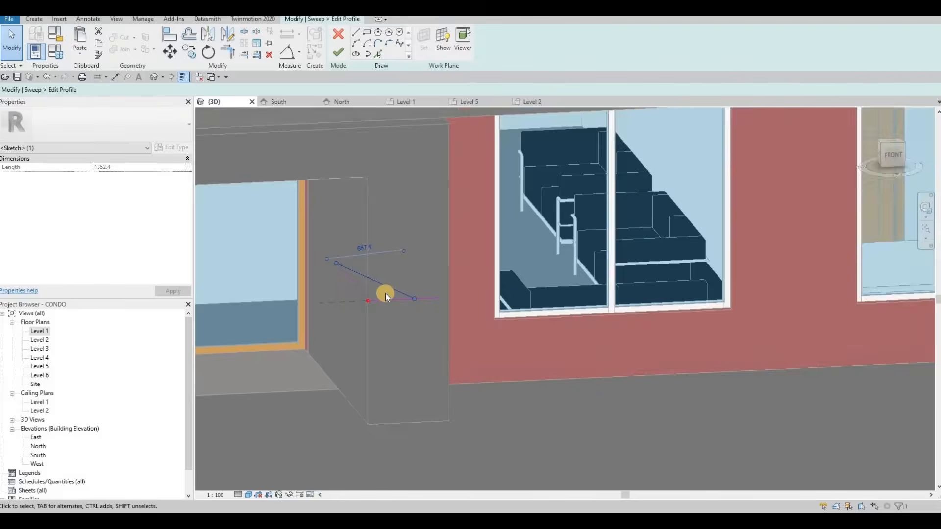
{"action": "key", "text": "t"}
{"action": "key", "text": "r"}
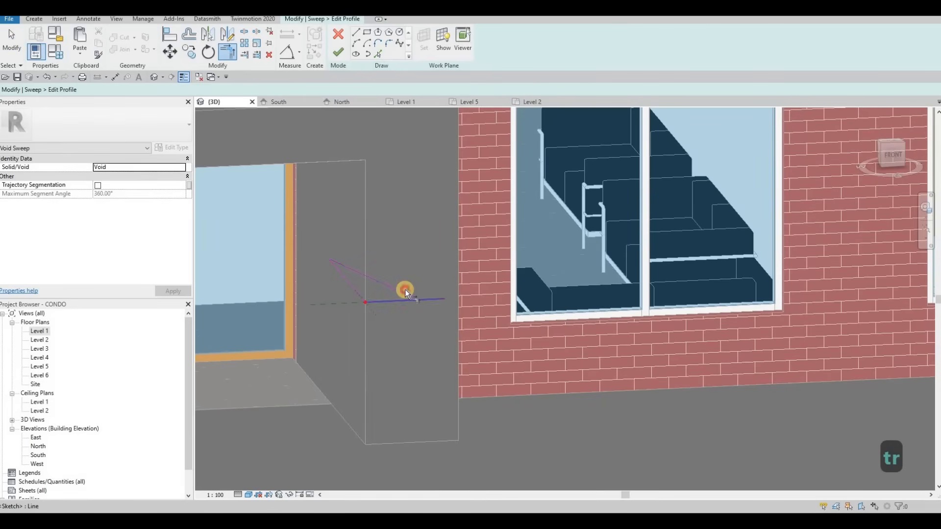
{"action": "left_click", "coordinate": [391, 278]}
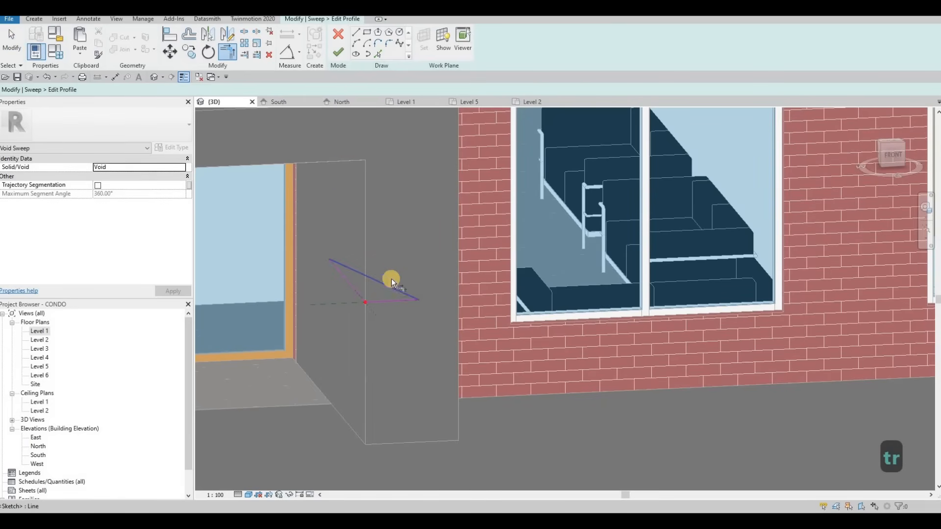
{"action": "left_click", "coordinate": [338, 53]}
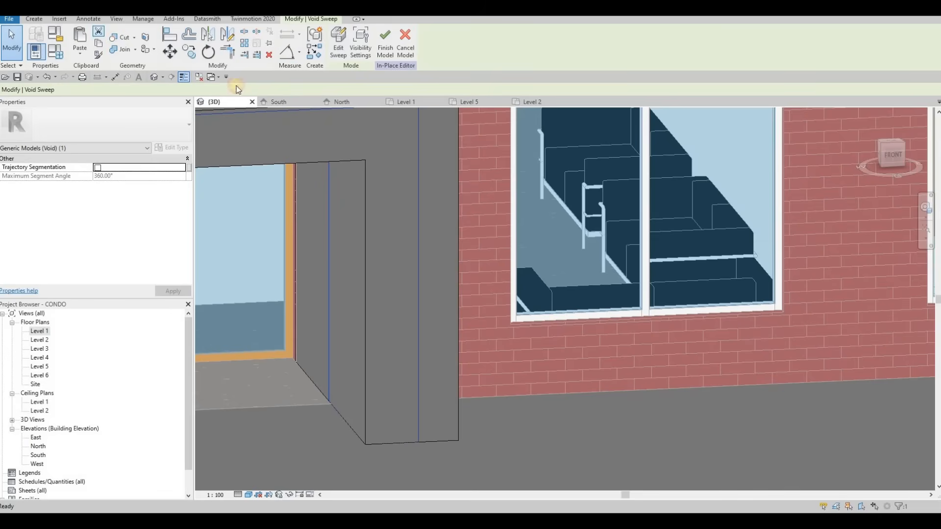
Cut the void sweep from the door surround and finish the in-place model.
{"action": "left_click", "coordinate": [420, 244]}
{"action": "scroll", "coordinate": [374, 184], "scroll_direction": "down", "scroll_amount": 2}
{"action": "middle_click_drag", "start_coordinate": [229, 149], "coordinate": [426, 240]}
{"action": "left_click", "coordinate": [378, 240]}
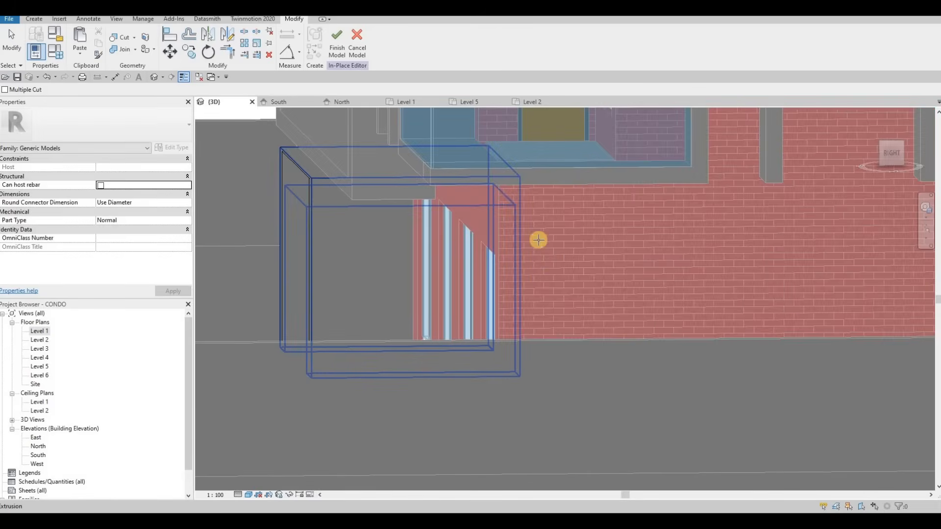
{"action": "middle_click_drag", "start_coordinate": [538, 240], "coordinate": [421, 93], "text": "shift"}
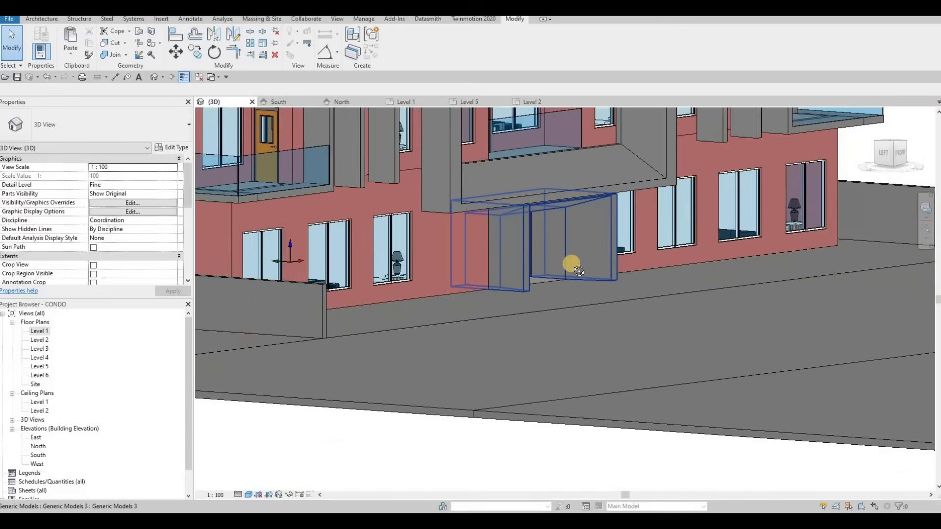
{"action": "key", "text": "Escape"}
{"action": "middle_click_drag", "start_coordinate": [571, 267], "coordinate": [847, 201], "text": "shift"}
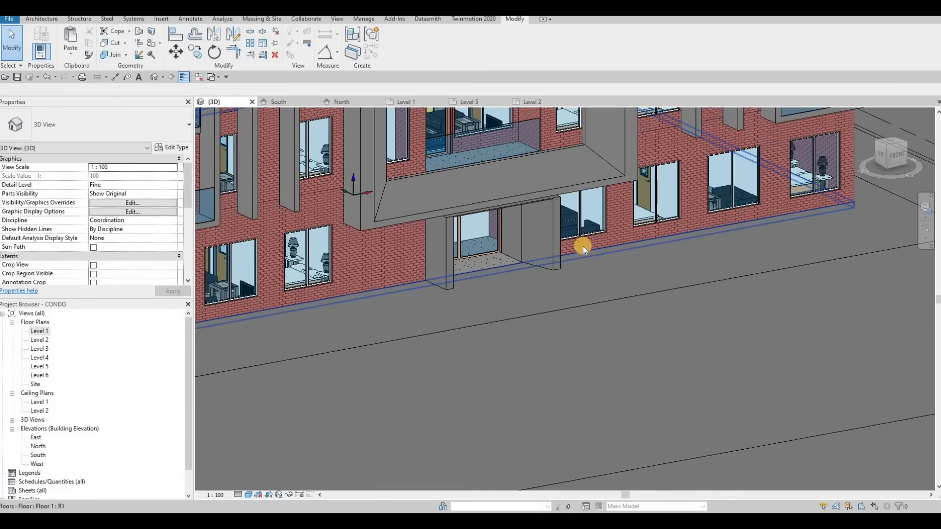
{"action": "scroll", "coordinate": [598, 242], "scroll_direction": "down", "scroll_amount": 2}
{"action": "middle_click_drag", "start_coordinate": [408, 195], "coordinate": [480, 171]}
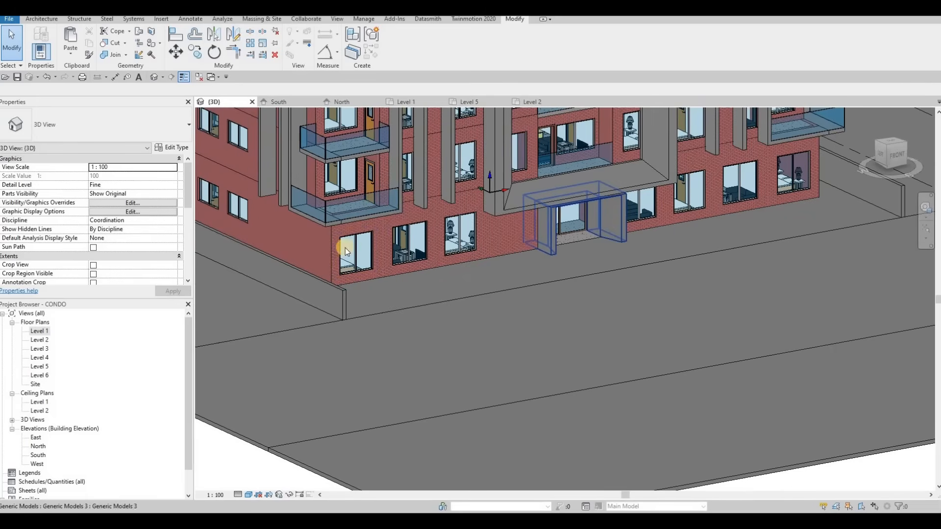
In the Level 1 floor plan, start an in-place Generic Models component named Generic Models 4 and begin an extrusion.
{"action": "left_click", "coordinate": [42, 332]}
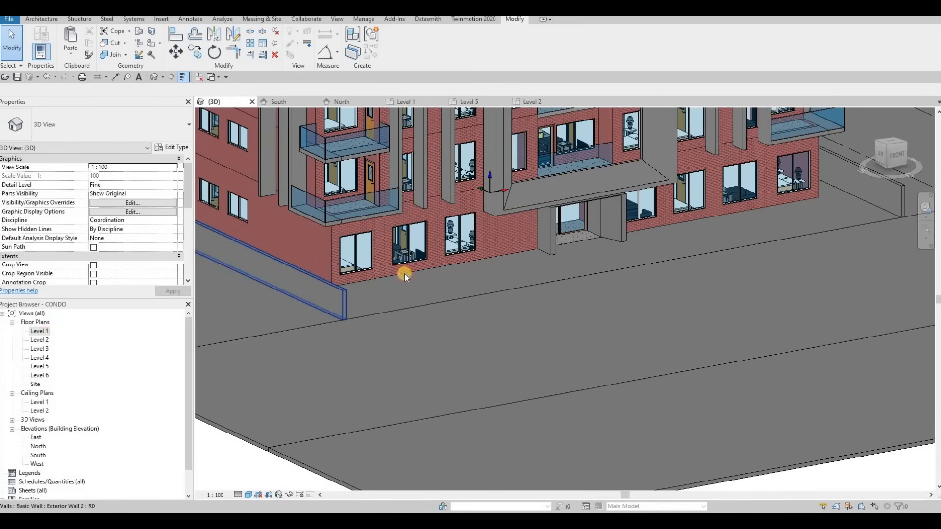
{"action": "scroll", "coordinate": [438, 212], "scroll_direction": "up", "scroll_amount": 3}
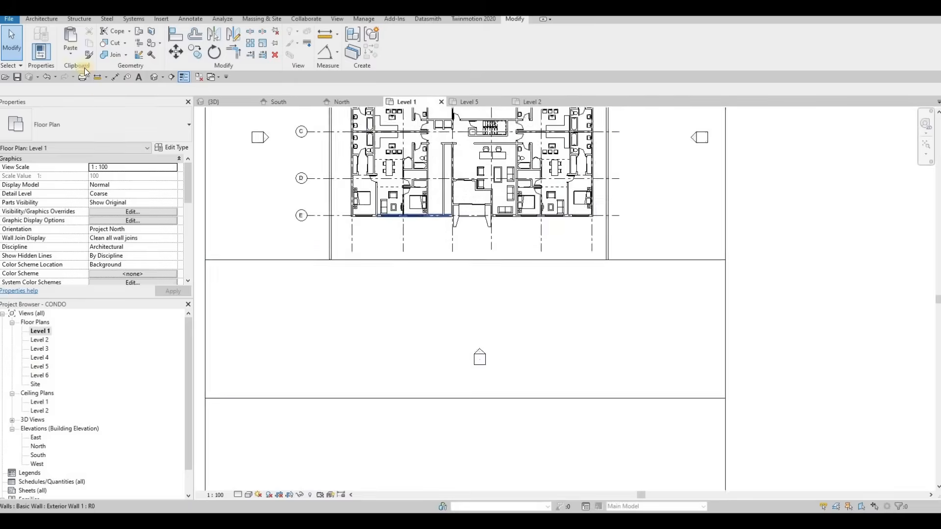
{"action": "left_click", "coordinate": [48, 21]}
{"action": "left_click", "coordinate": [111, 52]}
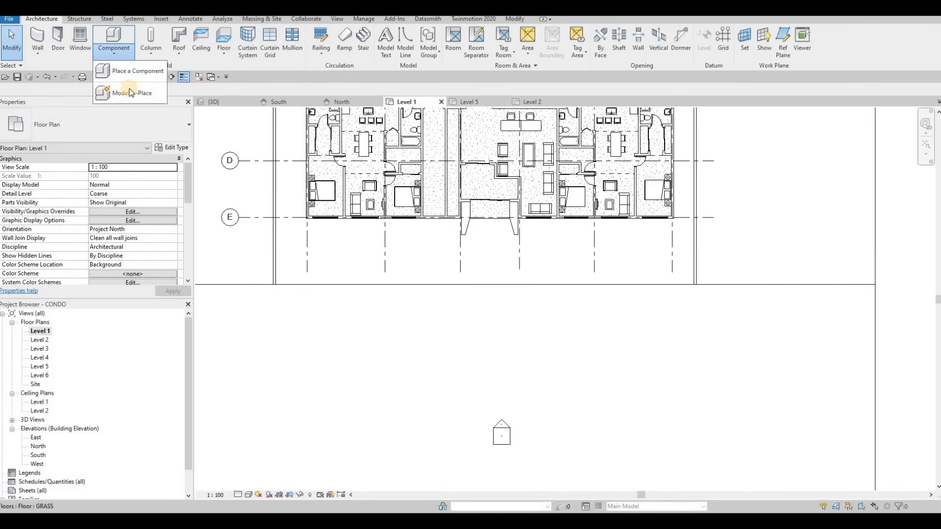
{"action": "left_click", "coordinate": [131, 92]}
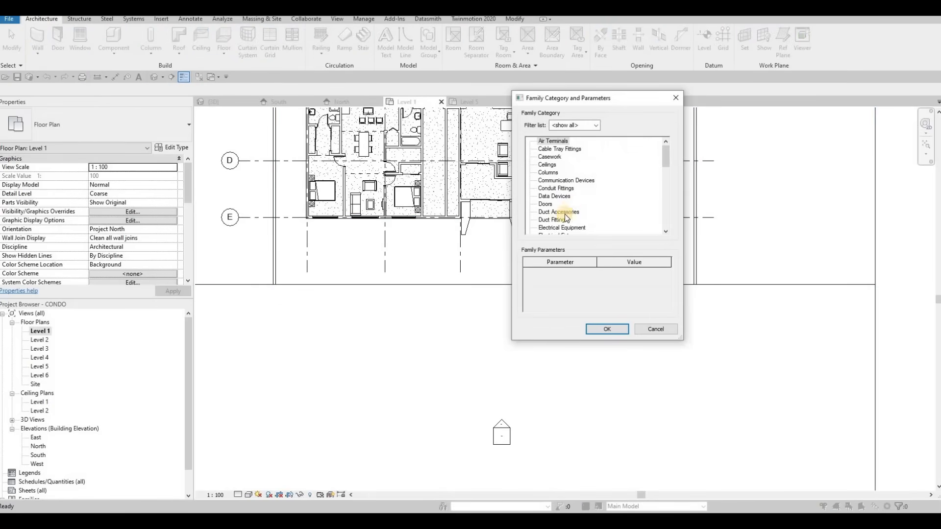
{"action": "scroll", "coordinate": [554, 216], "scroll_direction": "down", "scroll_amount": 3}
{"action": "left_click", "coordinate": [606, 329]}
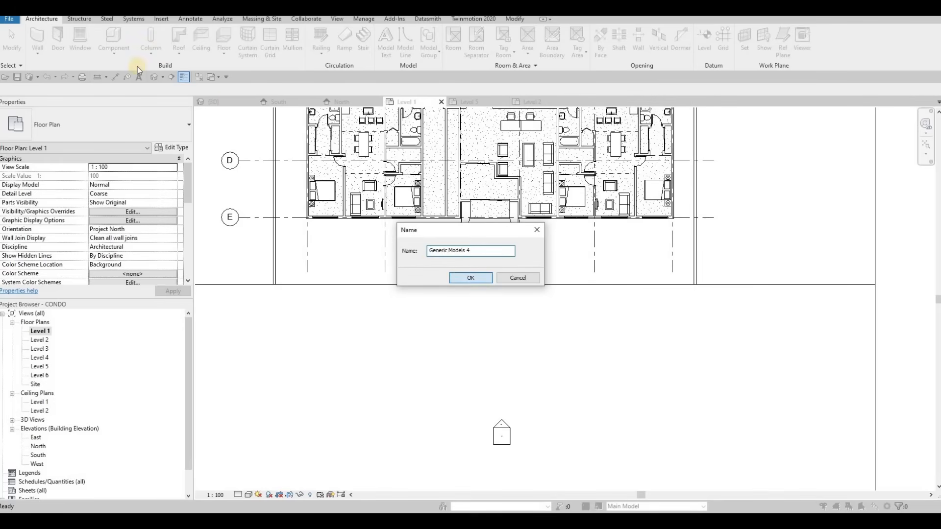
{"action": "left_click", "coordinate": [81, 51]}
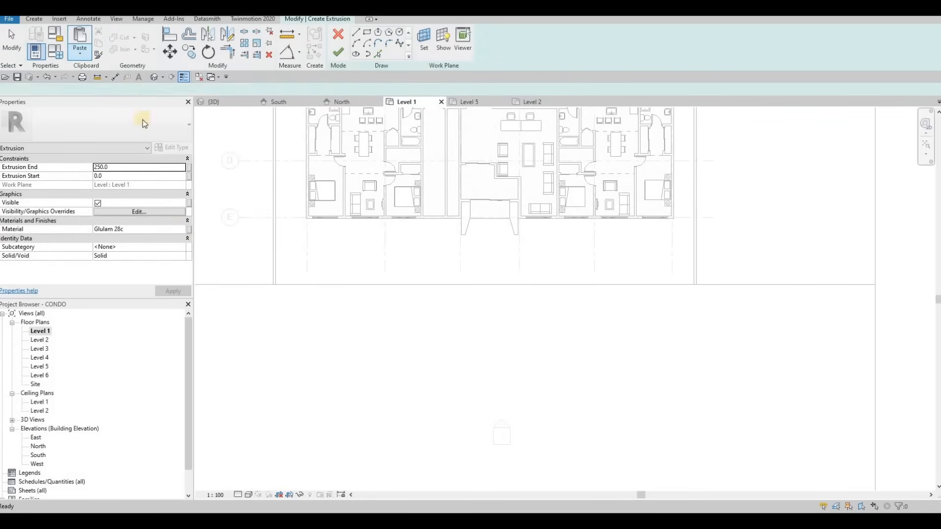
Set the extrusion's material to Rubble from the Stone category of the AEC Materials library.
{"action": "left_click", "coordinate": [184, 228]}
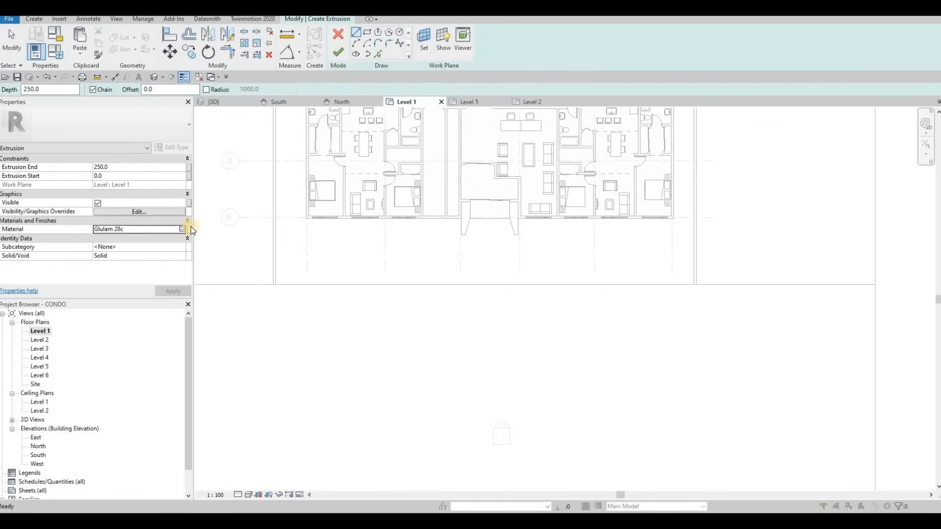
{"action": "left_click", "coordinate": [189, 229]}
{"action": "left_click", "coordinate": [260, 218]}
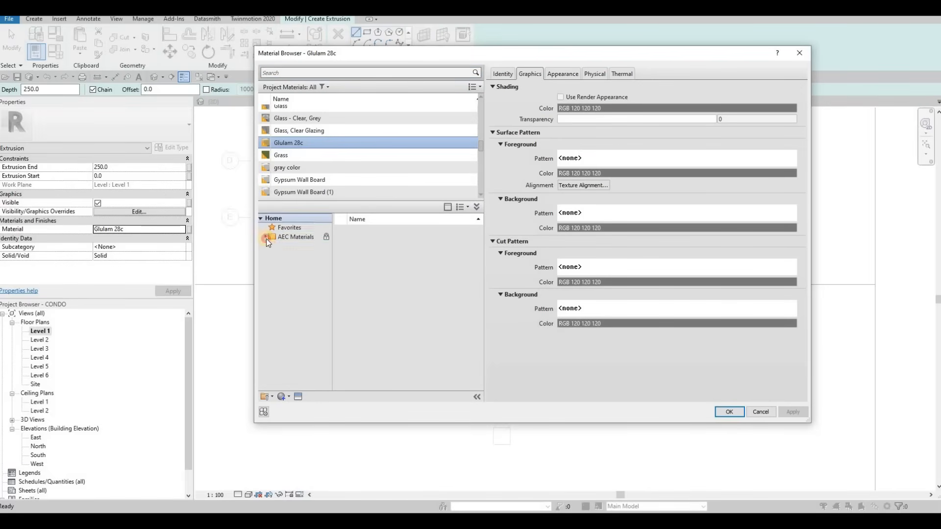
{"action": "left_click", "coordinate": [265, 238]}
{"action": "scroll", "coordinate": [294, 343], "scroll_direction": "down", "scroll_amount": 1}
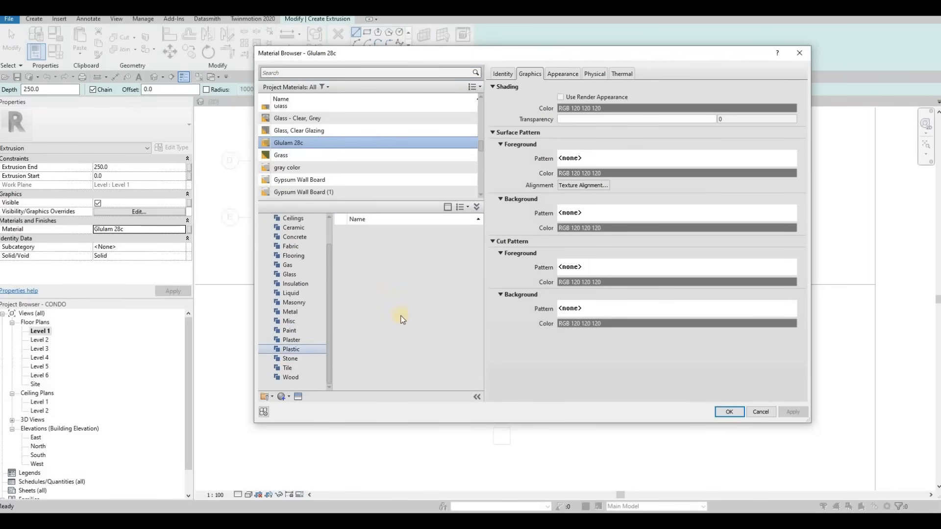
{"action": "left_click", "coordinate": [469, 292]}
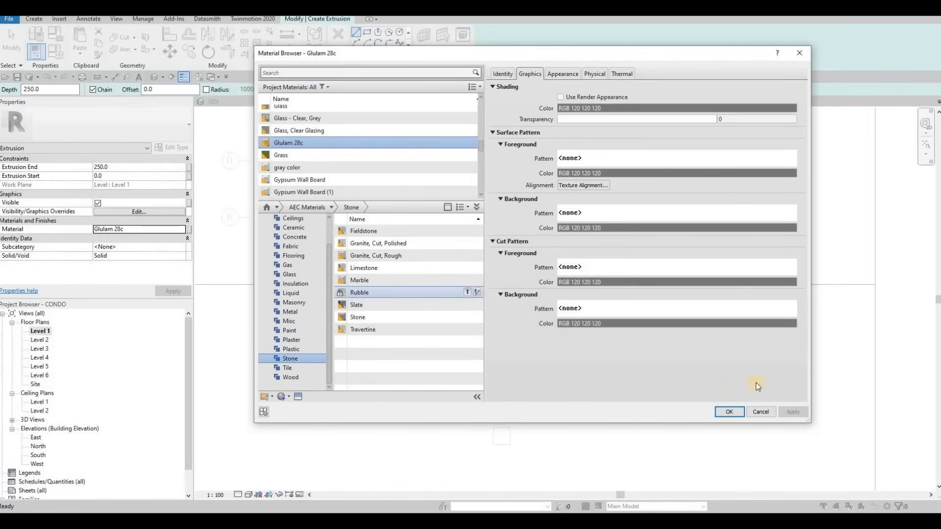
{"action": "key", "text": "Return"}
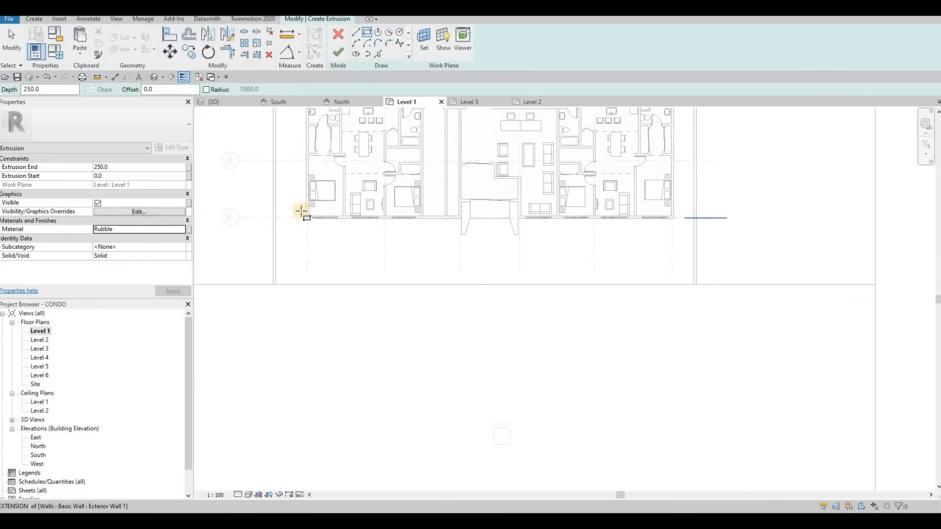
Sketch a rectangle about 11800 by 601 along the front wall from the building's left corner to the door surround.
{"action": "scroll", "coordinate": [303, 212], "scroll_direction": "up", "scroll_amount": 4}
{"action": "left_click", "coordinate": [304, 213]}
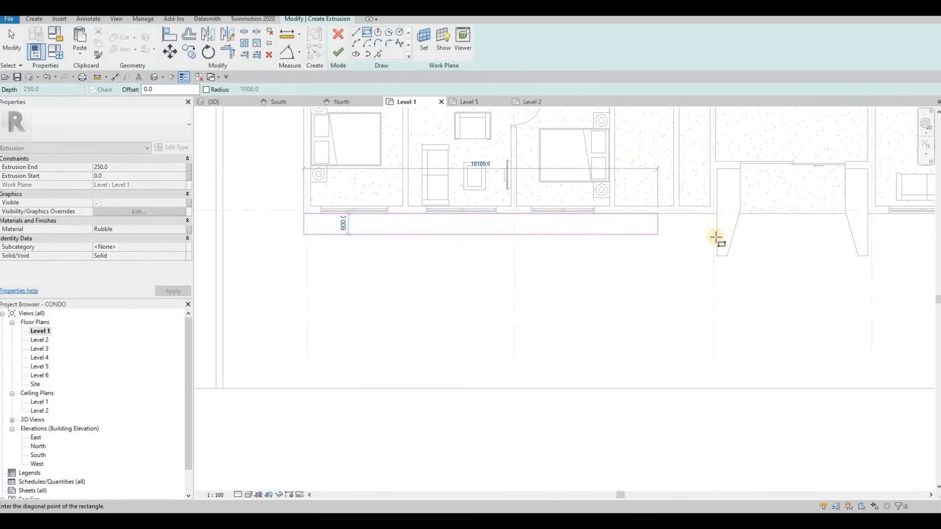
{"action": "scroll", "coordinate": [713, 236], "scroll_direction": "up", "scroll_amount": 1}
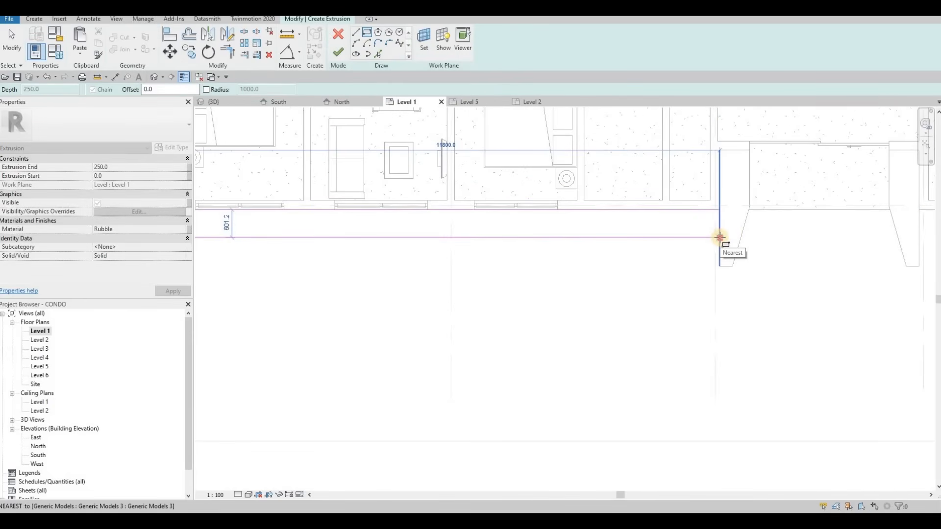
{"action": "left_click", "coordinate": [719, 237]}
Sketch a second rectangle about 11800 long along the front wall from the door surround to the building's right corner.
{"action": "scroll", "coordinate": [609, 225], "scroll_direction": "down", "scroll_amount": 2}
{"action": "middle_click_drag", "start_coordinate": [806, 219], "coordinate": [640, 211]}
{"action": "left_click", "coordinate": [645, 206]}
{"action": "middle_click_drag", "start_coordinate": [803, 227], "coordinate": [571, 214]}
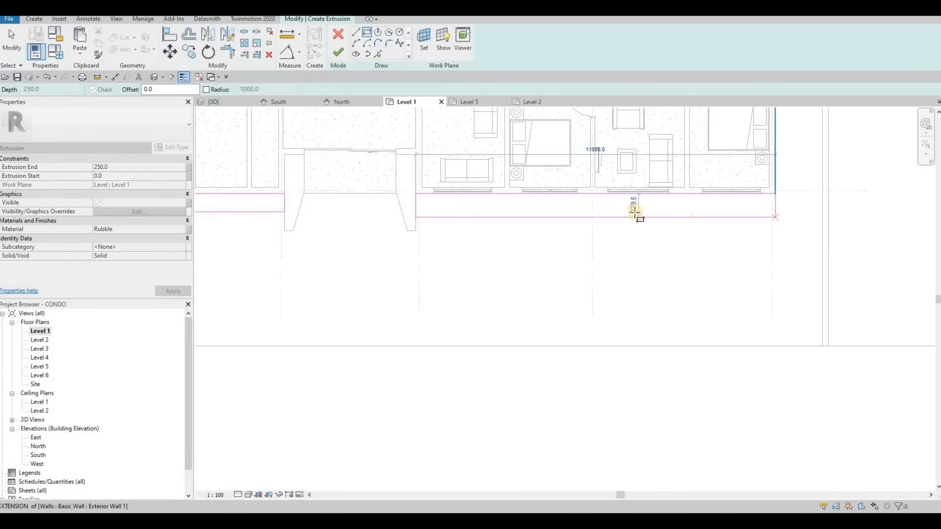
{"action": "left_click", "coordinate": [635, 214]}
{"action": "key", "text": "Escape"}
{"action": "key", "text": "Escape"}
Complete the second front-wall rectangle at the building's right corner and leave the Rectangle tool.
{"action": "left_click", "coordinate": [759, 217]}
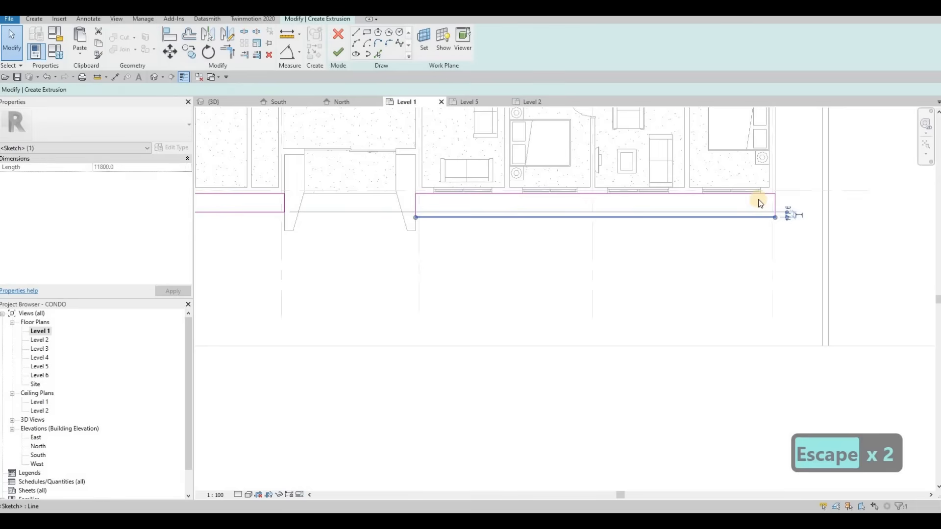
{"action": "key", "text": "Escape"}
{"action": "key", "text": "Escape"}
Set the depth of the rectangle right of the door surround to 750, measured from its wall-side edge.
{"action": "left_click", "coordinate": [778, 217]}
{"action": "scroll", "coordinate": [790, 212], "scroll_direction": "up", "scroll_amount": 2}
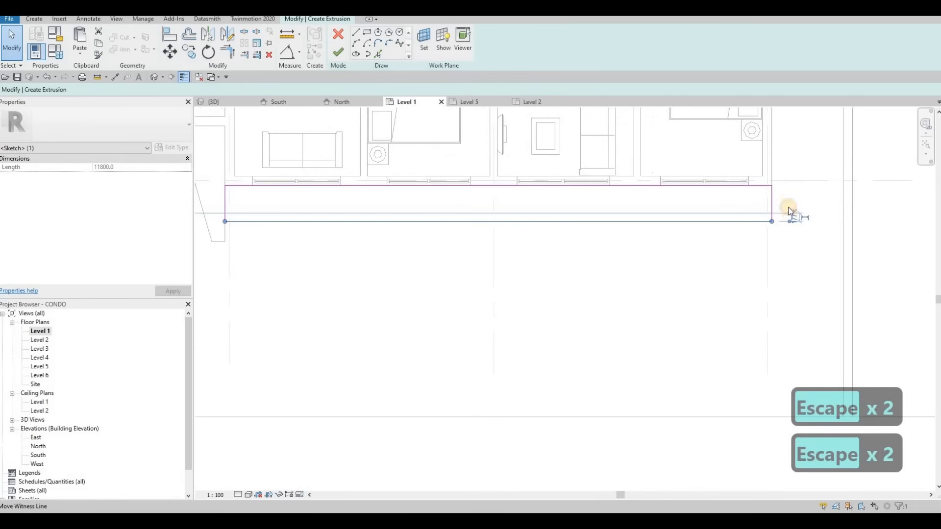
{"action": "left_click", "coordinate": [774, 193]}
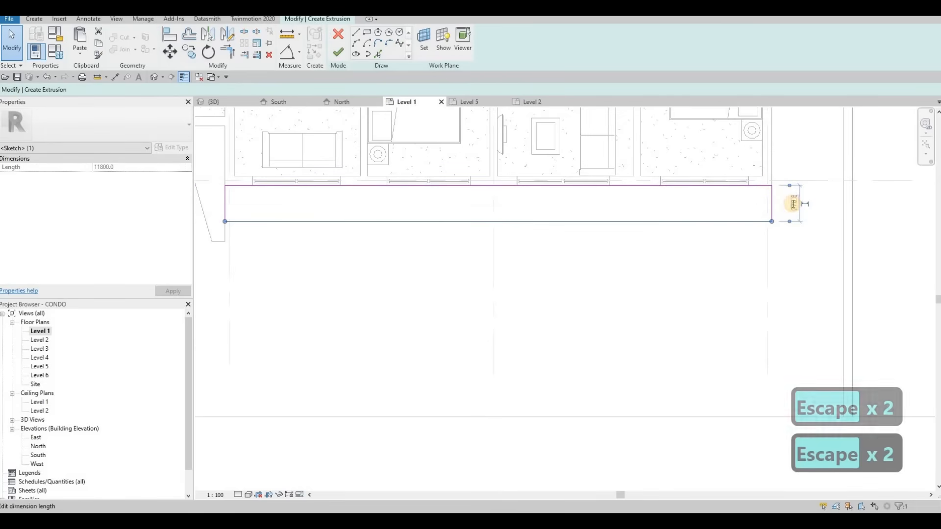
{"action": "left_click", "coordinate": [793, 203]}
{"action": "type", "text": "750"}
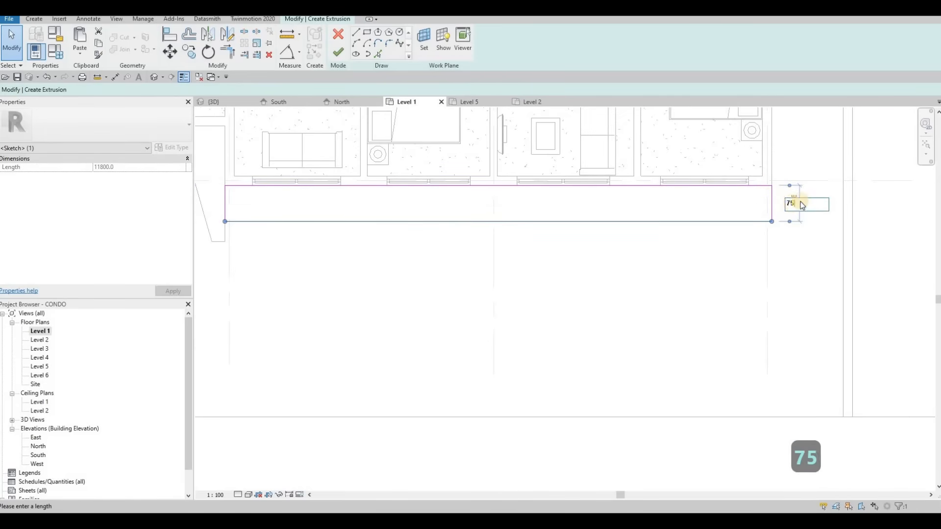
{"action": "key", "text": "Return"}
{"action": "scroll", "coordinate": [494, 212], "scroll_direction": "down", "scroll_amount": 2}
{"action": "middle_click_drag", "start_coordinate": [494, 212], "coordinate": [549, 222]}
{"action": "key", "text": "Escape"}
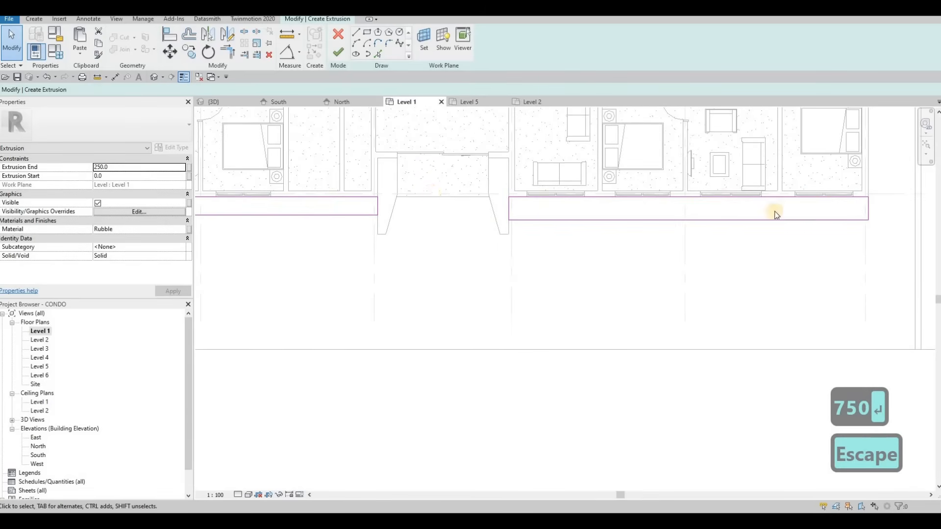
Inspect the left rectangle's outer edge and try to set the right rectangle's depth to 600.
{"action": "left_click", "coordinate": [372, 215]}
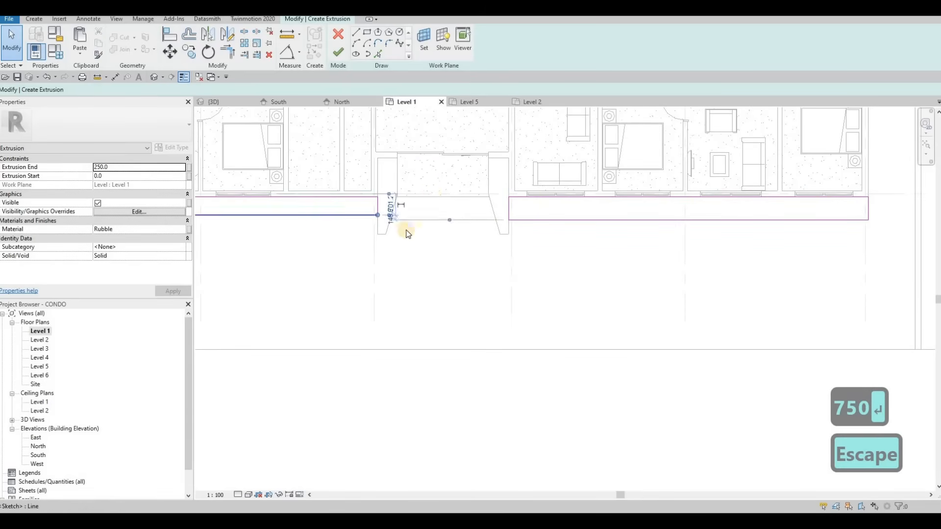
{"action": "middle_click_drag", "start_coordinate": [403, 230], "coordinate": [759, 241]}
{"action": "middle_click_drag", "start_coordinate": [929, 245], "coordinate": [396, 235]}
{"action": "key", "text": "Escape"}
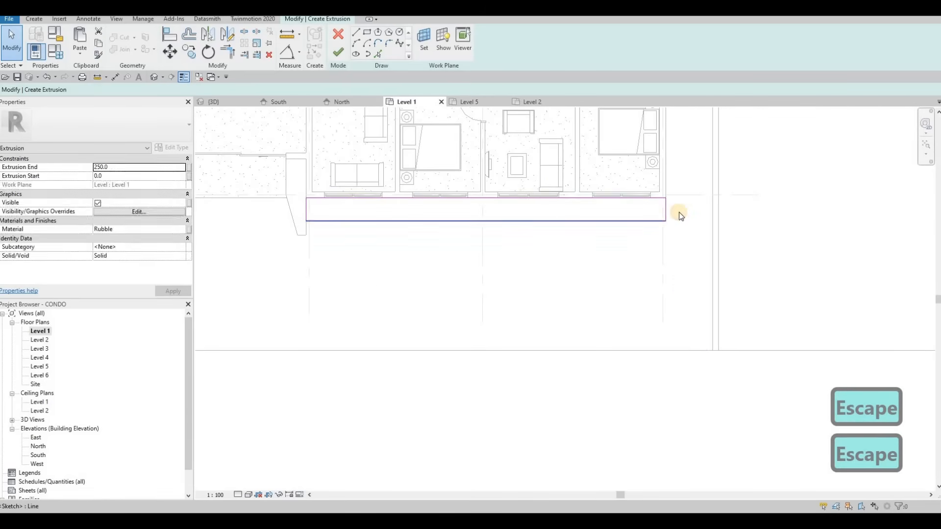
{"action": "left_click", "coordinate": [661, 220]}
{"action": "scroll", "coordinate": [694, 218], "scroll_direction": "up", "scroll_amount": 3}
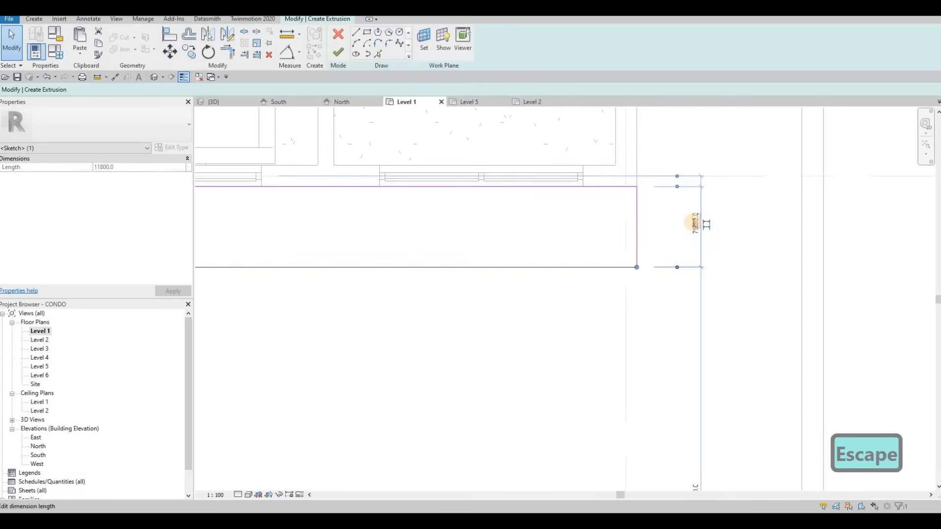
{"action": "type", "text": "6"}
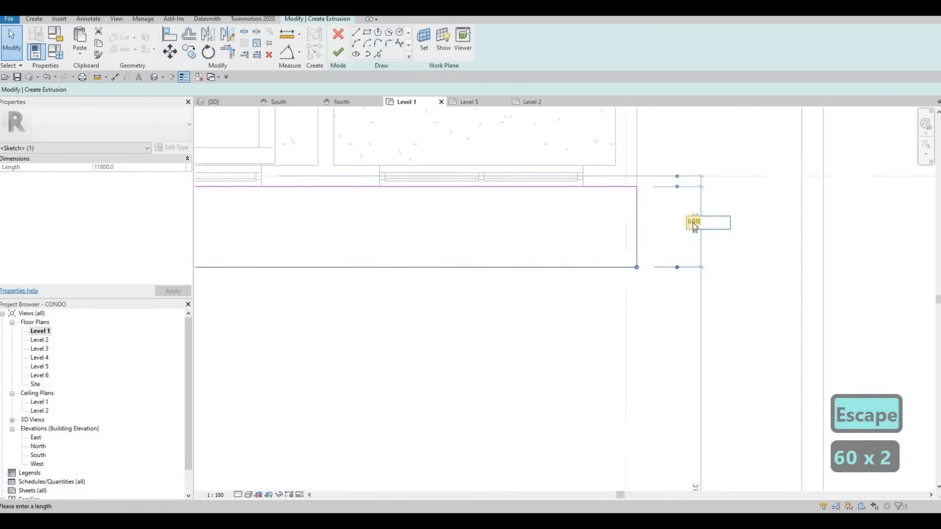
{"action": "type", "text": "00"}
{"action": "key", "text": "Return"}
{"action": "scroll", "coordinate": [644, 223], "scroll_direction": "down", "scroll_amount": 2}
{"action": "key", "text": "Escape"}
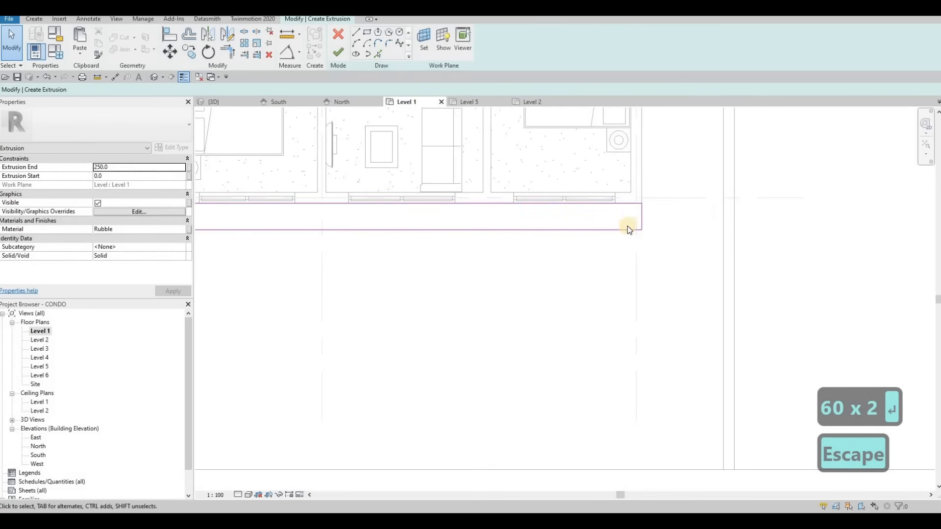
{"action": "left_click", "coordinate": [633, 230]}
{"action": "scroll", "coordinate": [673, 218], "scroll_direction": "up", "scroll_amount": 3}
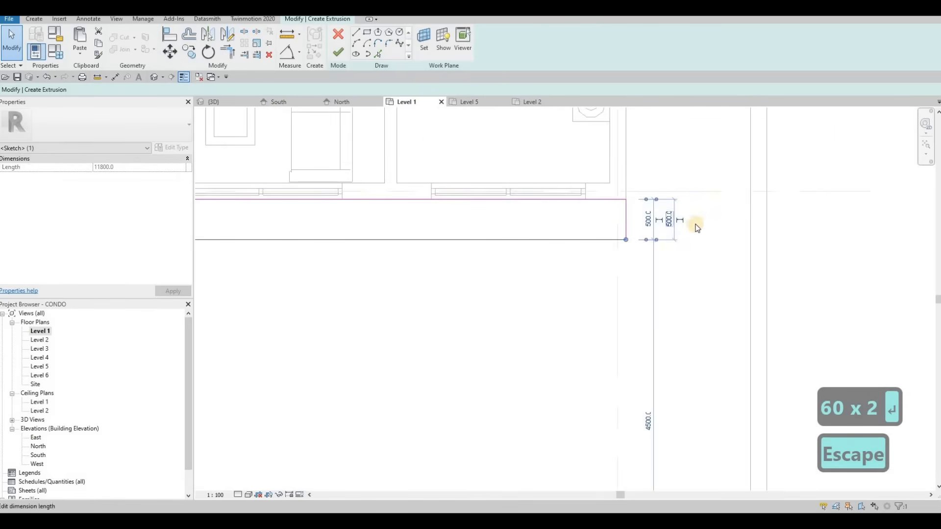
{"action": "scroll", "coordinate": [662, 223], "scroll_direction": "up", "scroll_amount": 2}
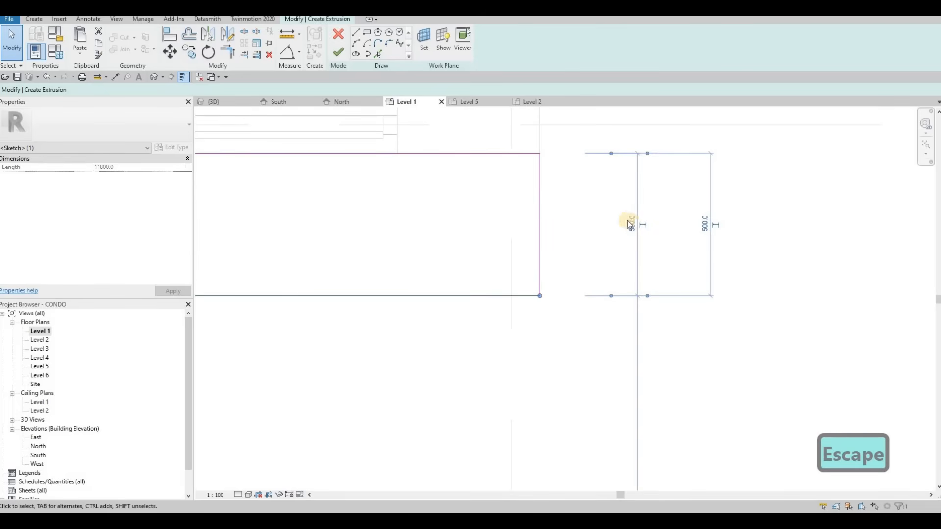
{"action": "scroll", "coordinate": [612, 233], "scroll_direction": "down", "scroll_amount": 5}
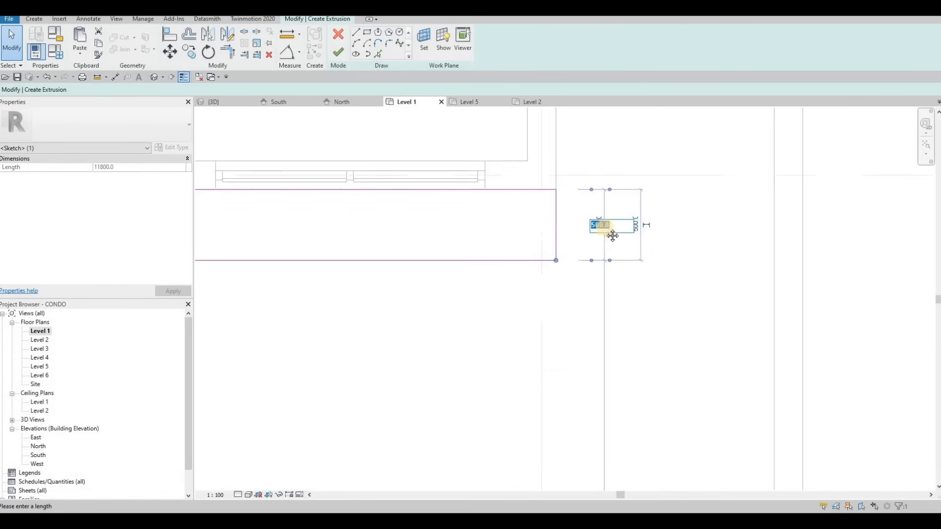
{"action": "key", "text": "Escape"}
{"action": "key", "text": "Escape"}
{"action": "key", "text": "Escape"}
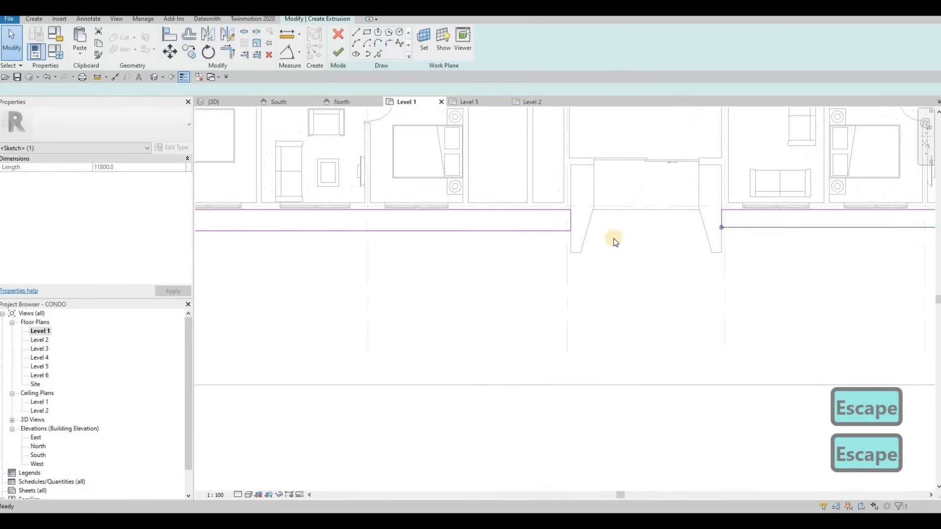
{"action": "key", "text": "a"}
{"action": "key", "text": "l"}
{"action": "left_click", "coordinate": [765, 227]}
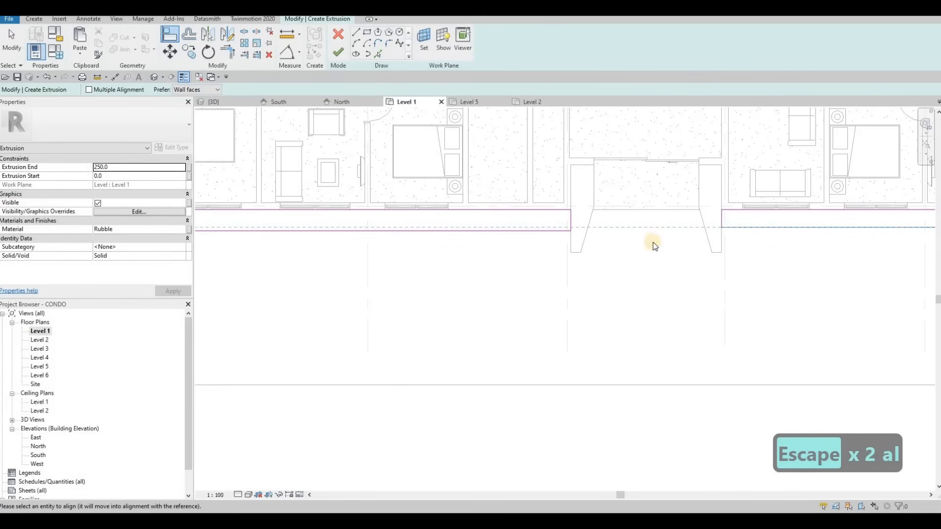
{"action": "scroll", "coordinate": [726, 238], "scroll_direction": "down", "scroll_amount": 1}
{"action": "mouse_move", "coordinate": [876, 238]}
{"action": "middle_mouse_down"}
{"action": "mouse_move", "coordinate": [726, 237]}
{"action": "mouse_move", "coordinate": [745, 229]}
{"action": "middle_mouse_up"}
{"action": "key", "text": "Escape"}
{"action": "key", "text": "Escape"}
Set the right rectangle's depth to 600 between its wall-side and outer edges.
{"action": "left_click", "coordinate": [746, 229]}
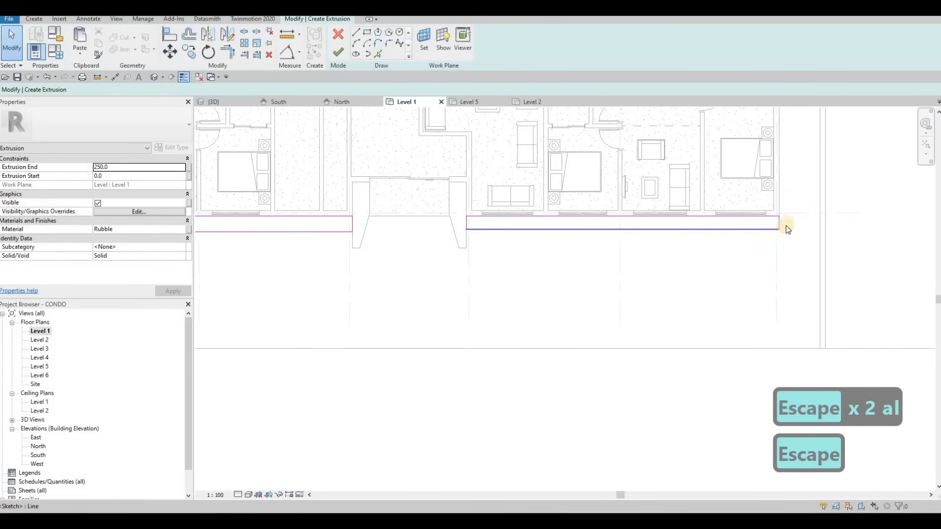
{"action": "scroll", "coordinate": [791, 222], "scroll_direction": "up", "scroll_amount": 5}
{"action": "scroll", "coordinate": [806, 230], "scroll_direction": "up", "scroll_amount": 2}
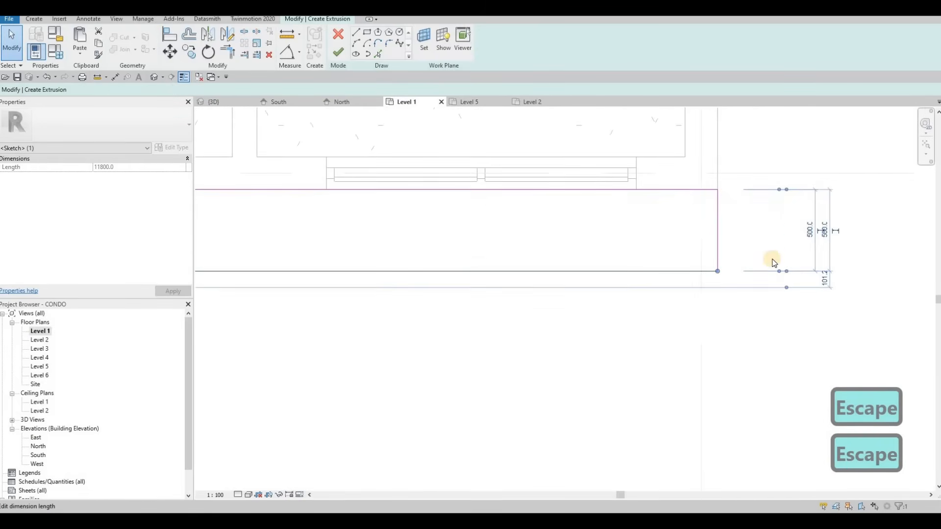
{"action": "type", "text": "7"}
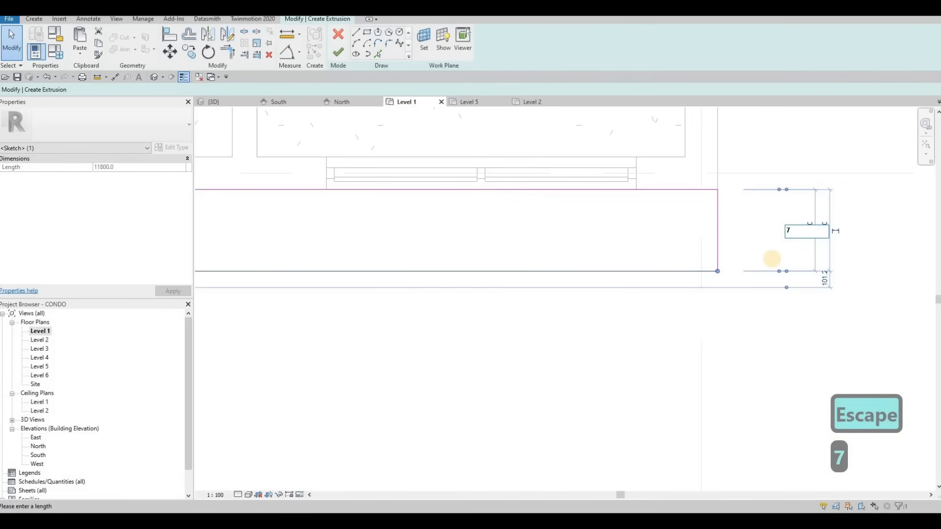
{"action": "key", "text": "BackSpace"}
{"action": "type", "text": "600"}
{"action": "key", "text": "Return"}
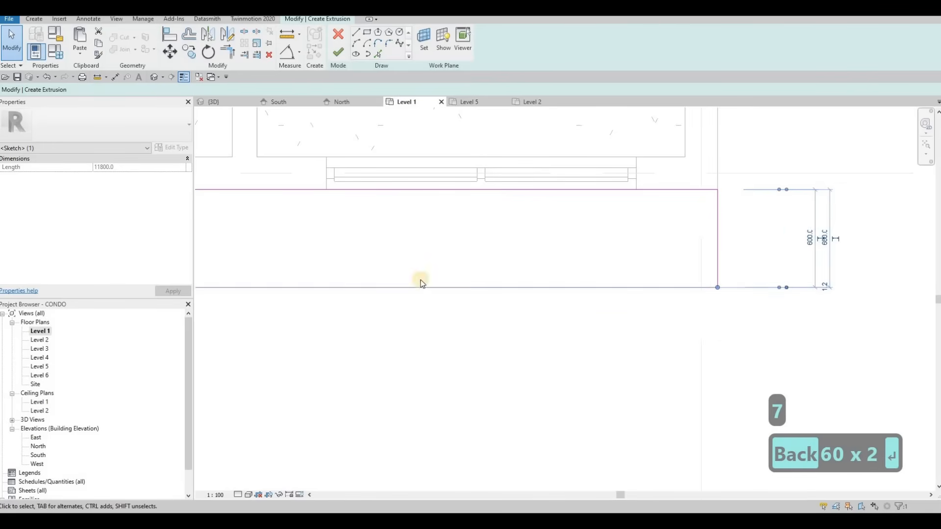
{"action": "scroll", "coordinate": [458, 262], "scroll_direction": "down", "scroll_amount": 5}
{"action": "middle_click_drag", "start_coordinate": [358, 294], "coordinate": [551, 271]}
{"action": "key", "text": "Escape"}
Align the left rectangle's outer edge with the right rectangle's outer edge.
{"action": "scroll", "coordinate": [551, 272], "scroll_direction": "down", "scroll_amount": 2}
{"action": "middle_click_drag", "start_coordinate": [384, 273], "coordinate": [525, 271]}
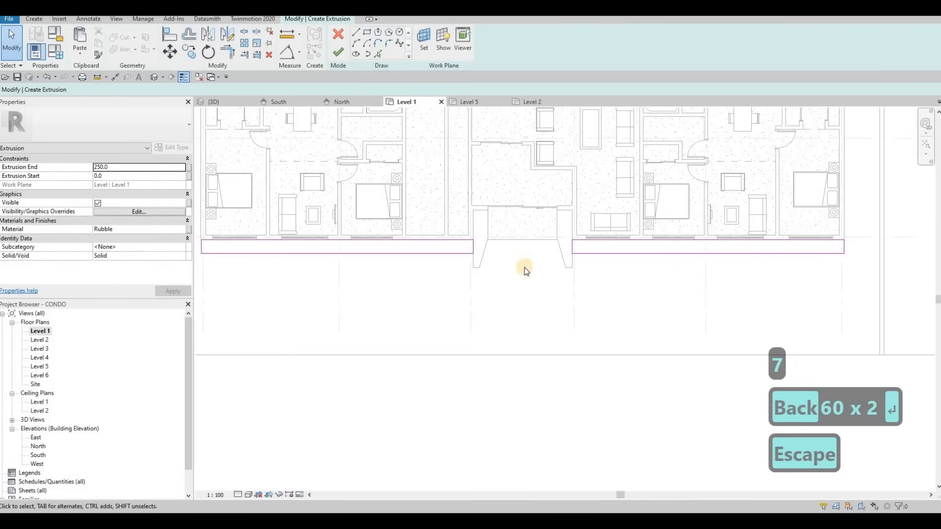
{"action": "key", "text": "Escape"}
{"action": "key", "text": "Escape"}
{"action": "key", "text": "a"}
{"action": "key", "text": "l"}
{"action": "left_click", "coordinate": [616, 253]}
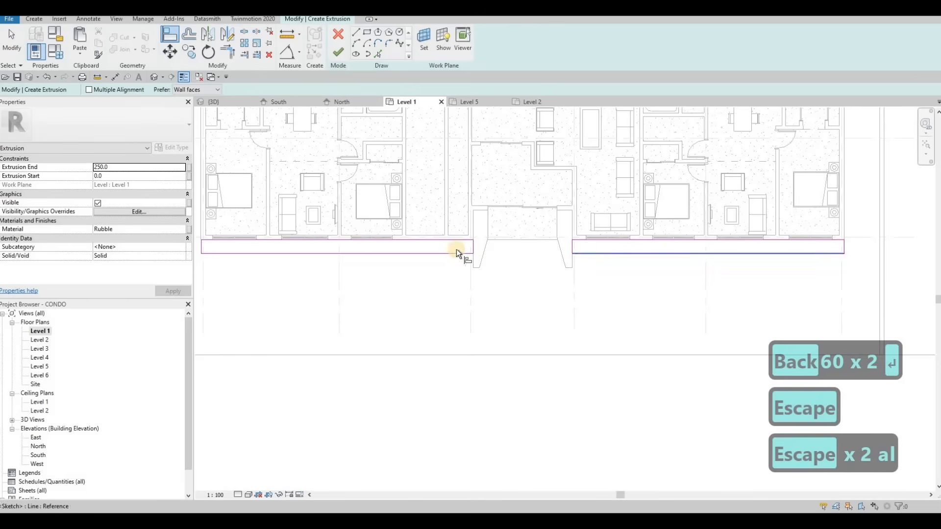
{"action": "scroll", "coordinate": [314, 238], "scroll_direction": "up", "scroll_amount": 6}
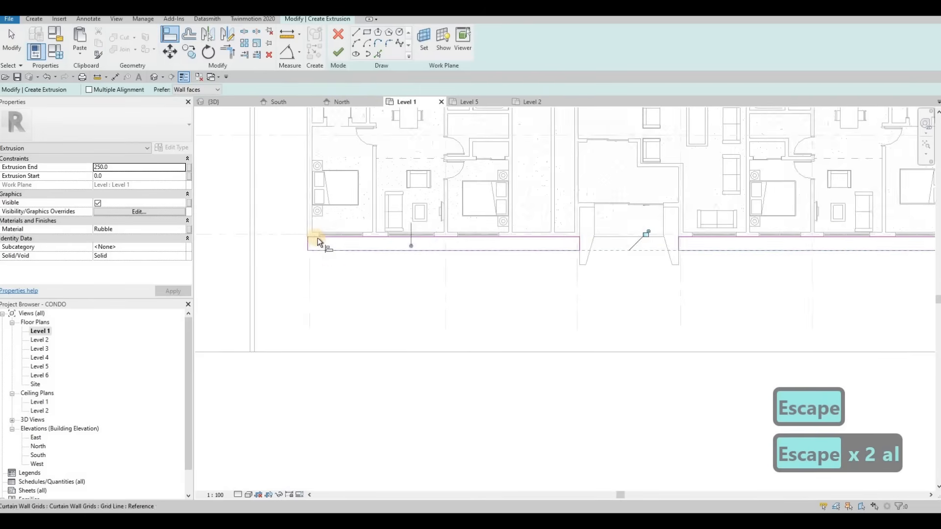
{"action": "key", "text": "Escape"}
{"action": "scroll", "coordinate": [369, 152], "scroll_direction": "down", "scroll_amount": 2}
Sketch an inner rectangle offset 50 inward from the left rectangle, between the building corner and the door surround.
{"action": "left_click", "coordinate": [367, 33]}
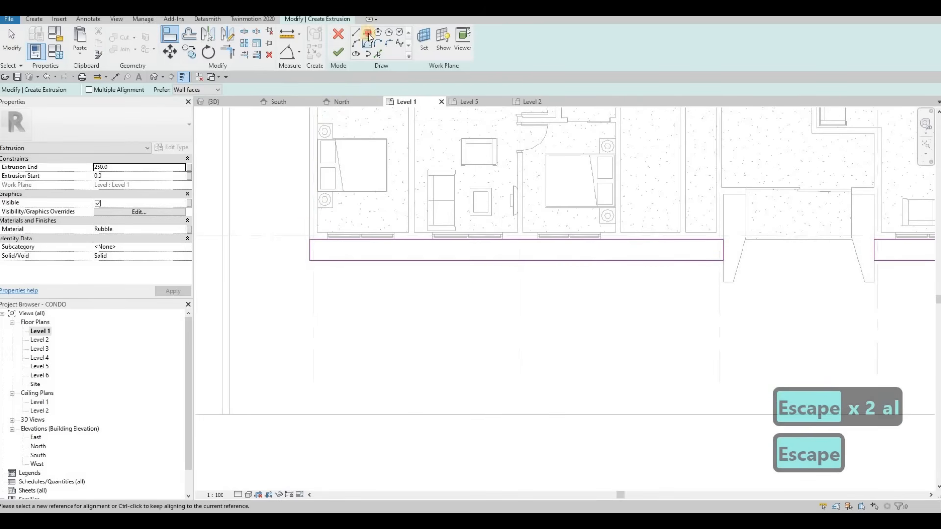
{"action": "scroll", "coordinate": [324, 253], "scroll_direction": "up", "scroll_amount": 4}
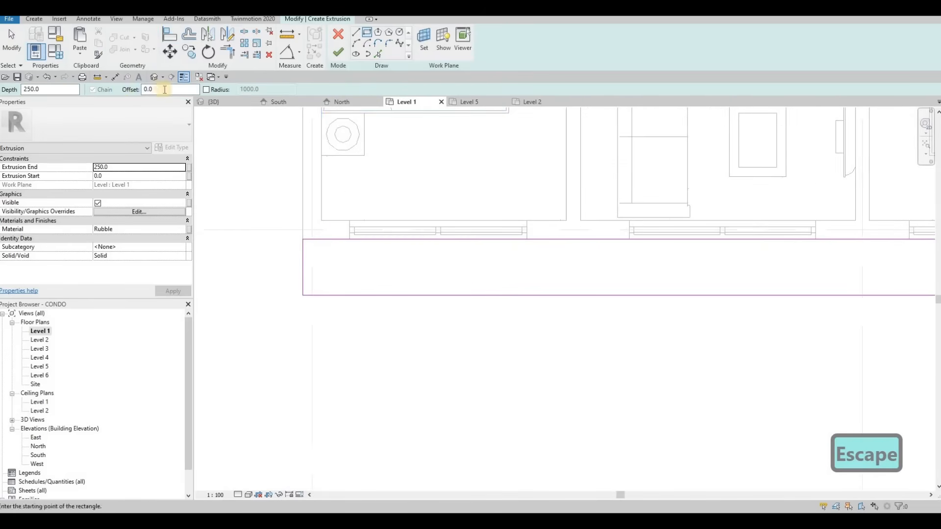
{"action": "type", "text": "5"}
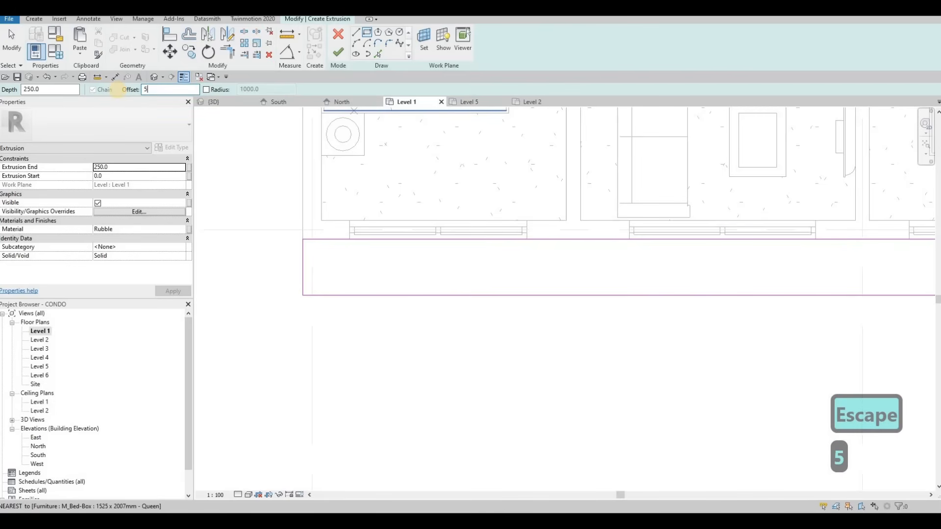
{"action": "key", "text": "BackSpace"}
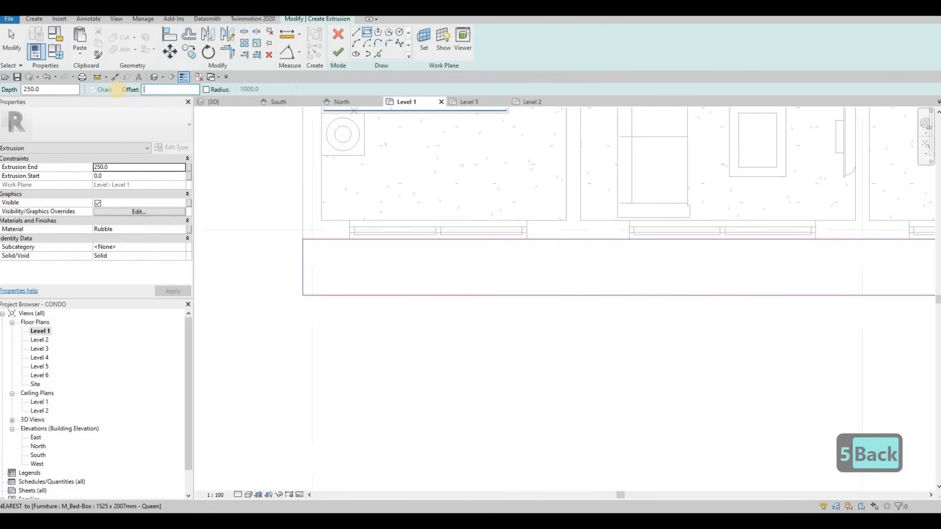
{"action": "type", "text": "50"}
{"action": "left_click", "coordinate": [303, 240]}
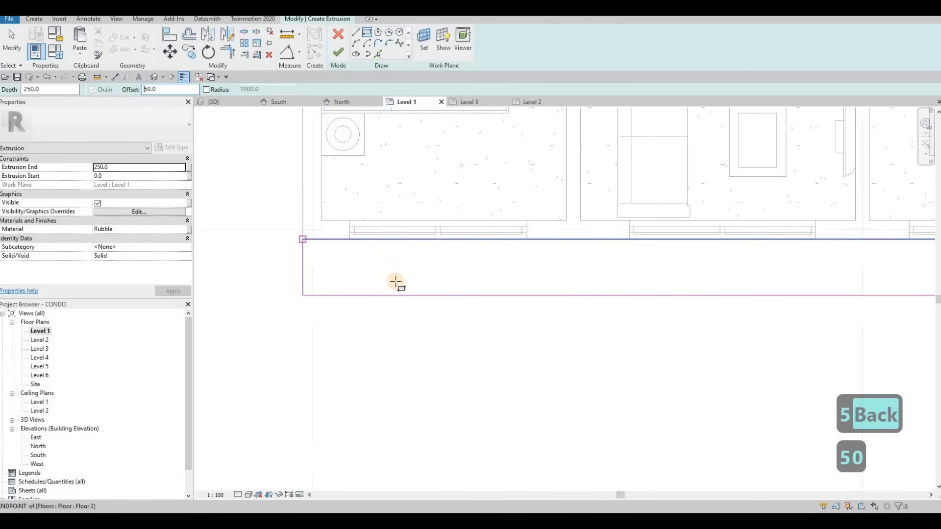
{"action": "scroll", "coordinate": [407, 282], "scroll_direction": "down", "scroll_amount": 2}
{"action": "scroll", "coordinate": [583, 271], "scroll_direction": "up", "scroll_amount": 4}
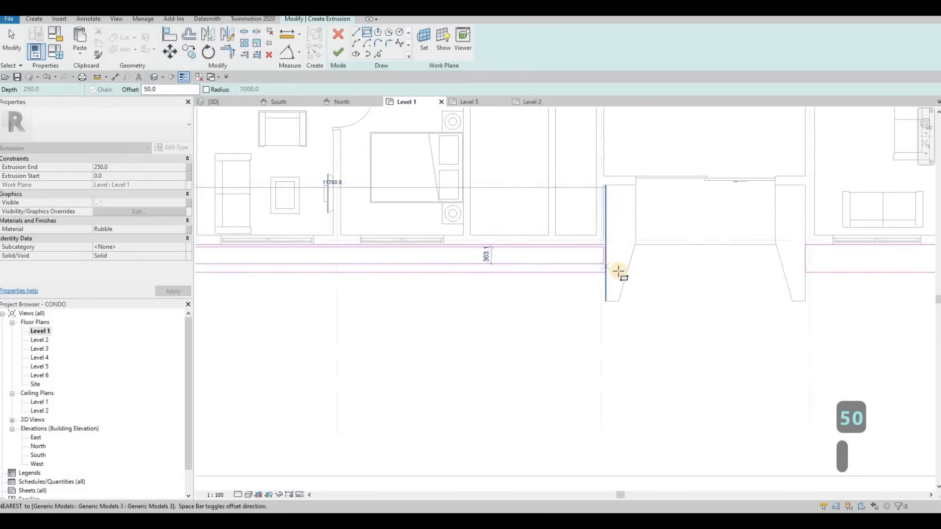
{"action": "left_click", "coordinate": [617, 271]}
Sketch a matching inner rectangle offset 50 inside the right rectangle, from the door surround to the building corner.
{"action": "scroll", "coordinate": [387, 226], "scroll_direction": "down", "scroll_amount": 3}
{"action": "middle_click_drag", "start_coordinate": [681, 226], "coordinate": [345, 225]}
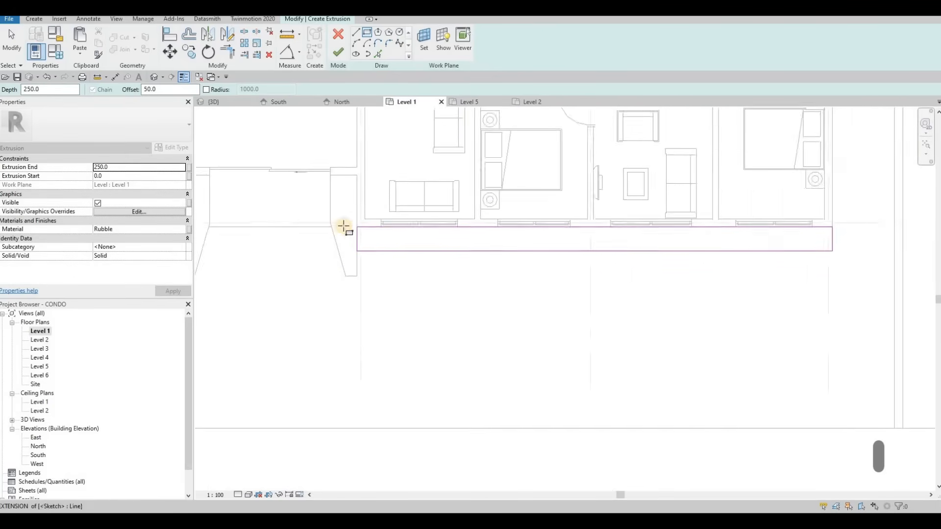
{"action": "scroll", "coordinate": [345, 226], "scroll_direction": "up", "scroll_amount": 2}
{"action": "left_click", "coordinate": [347, 228]}
{"action": "middle_click_drag", "start_coordinate": [504, 255], "coordinate": [294, 250]}
{"action": "scroll", "coordinate": [554, 247], "scroll_direction": "down", "scroll_amount": 1}
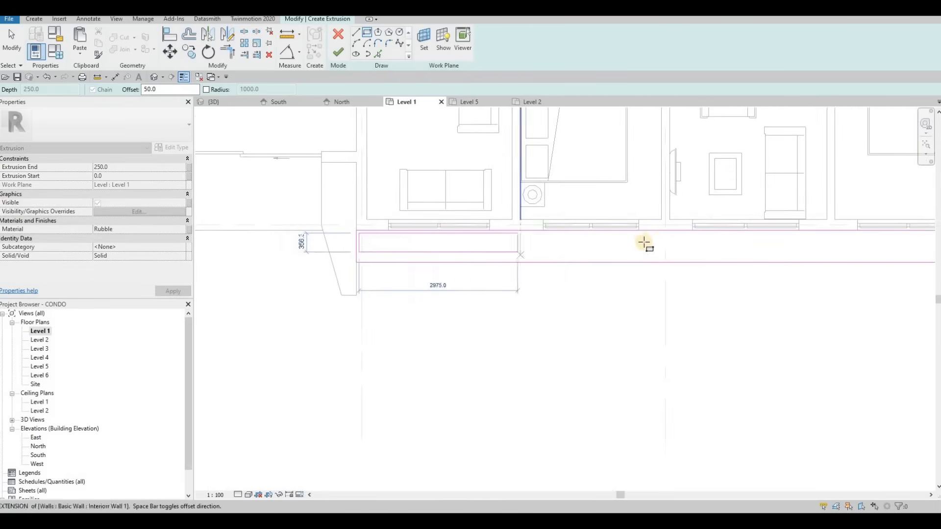
{"action": "middle_click_drag", "start_coordinate": [644, 244], "coordinate": [323, 231]}
{"action": "scroll", "coordinate": [669, 246], "scroll_direction": "up", "scroll_amount": 3}
{"action": "left_click", "coordinate": [666, 248]}
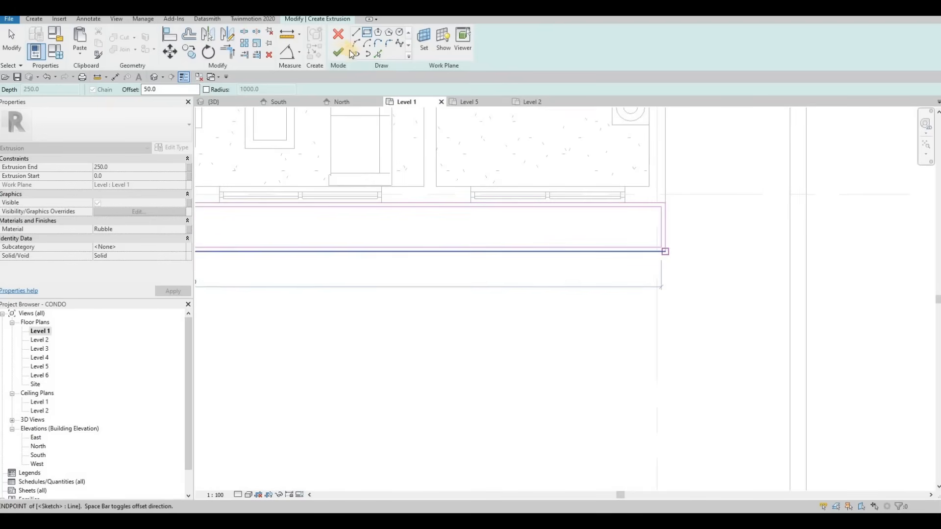
Finish the extrusion sketch and, in the 3D view, set the Rubble border's Extrusion End to 150.
{"action": "left_click", "coordinate": [221, 104]}
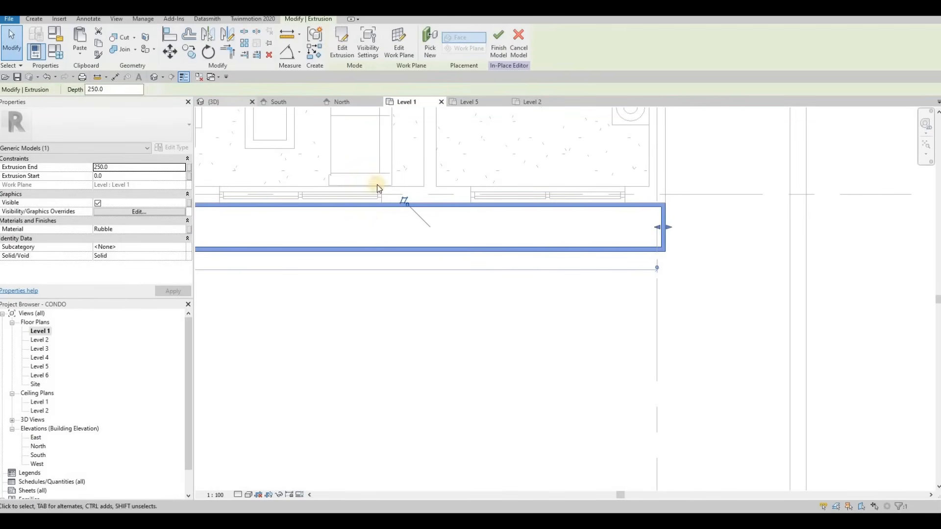
{"action": "scroll", "coordinate": [421, 294], "scroll_direction": "up", "scroll_amount": 5}
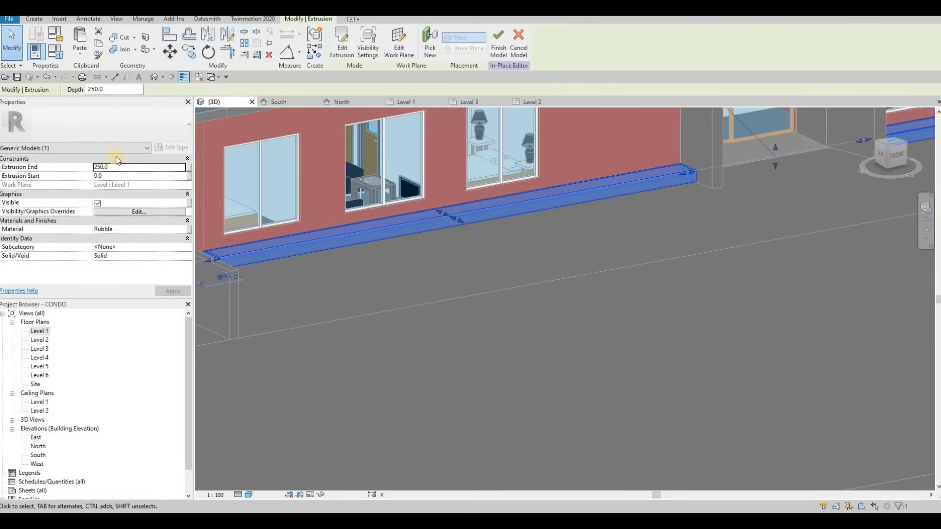
{"action": "left_click", "coordinate": [118, 168]}
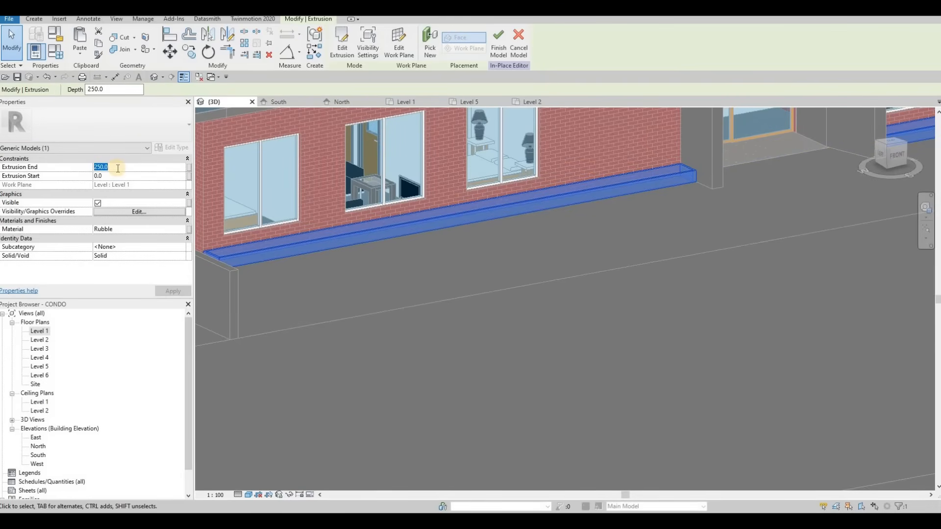
{"action": "type", "text": "150"}
{"action": "key", "text": "Return"}
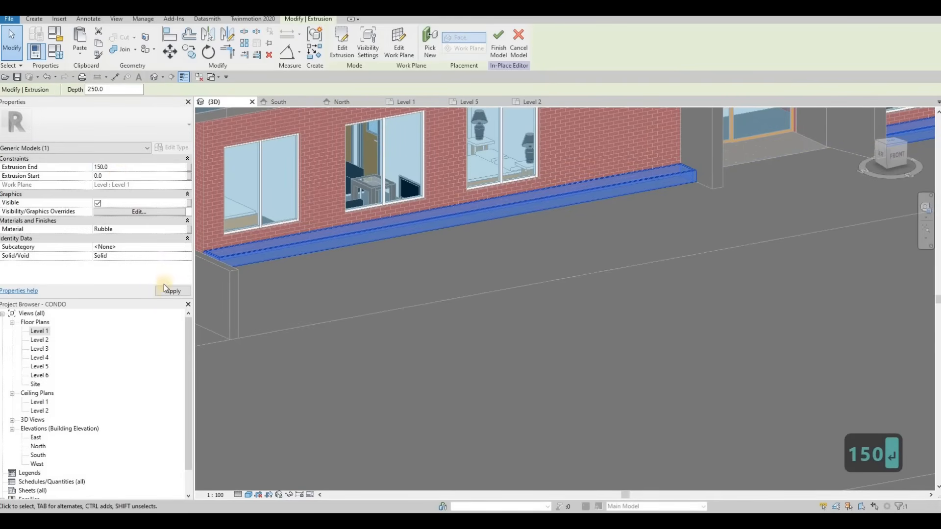
In the Level 1 plan, start another extrusion and sketch a rectangle filling the inside of the left Rubble border.
{"action": "scroll", "coordinate": [483, 212], "scroll_direction": "down", "scroll_amount": 5}
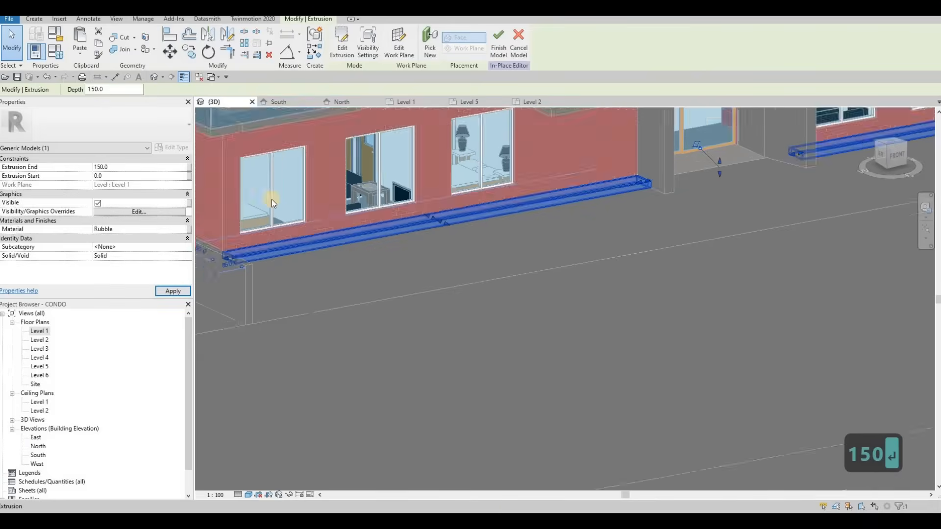
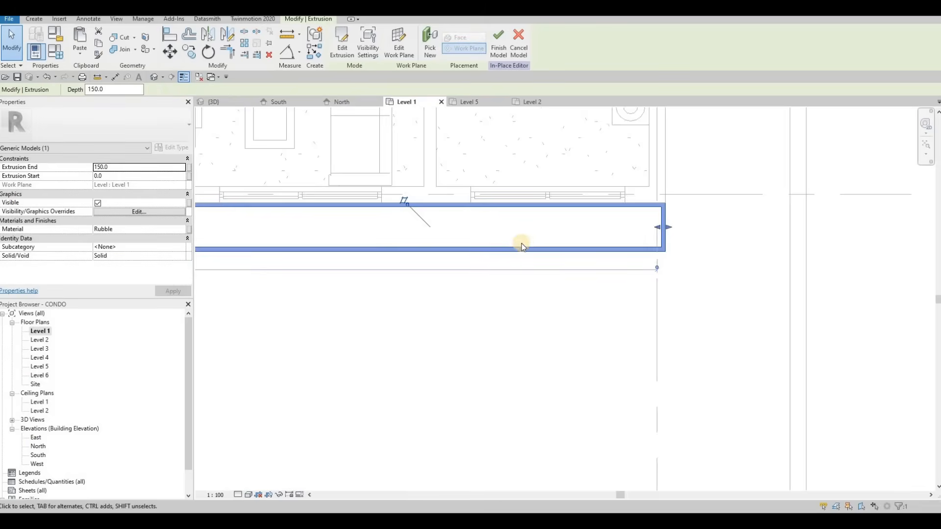
{"action": "middle_click_drag", "start_coordinate": [403, 243], "coordinate": [537, 247]}
{"action": "scroll", "coordinate": [538, 247], "scroll_direction": "down", "scroll_amount": 3}
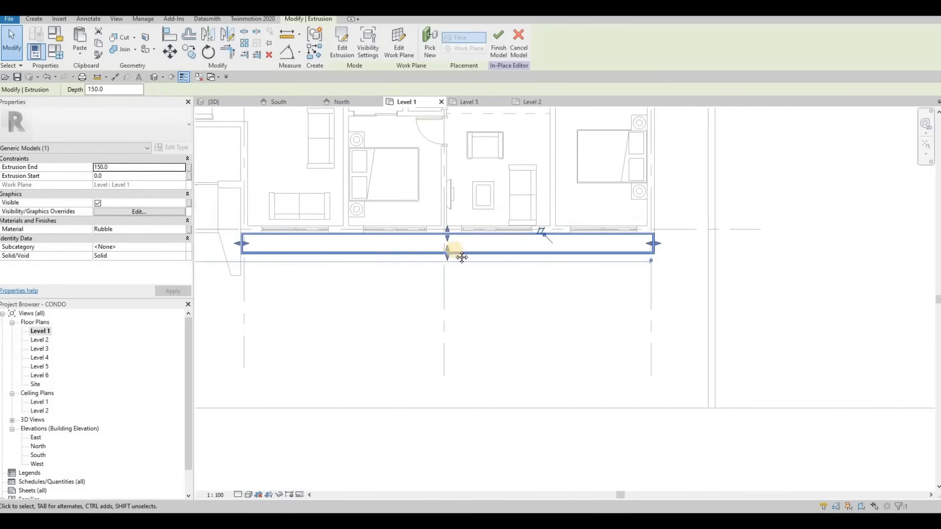
{"action": "middle_click_drag", "start_coordinate": [225, 248], "coordinate": [591, 246]}
{"action": "scroll", "coordinate": [591, 247], "scroll_direction": "down", "scroll_amount": 2}
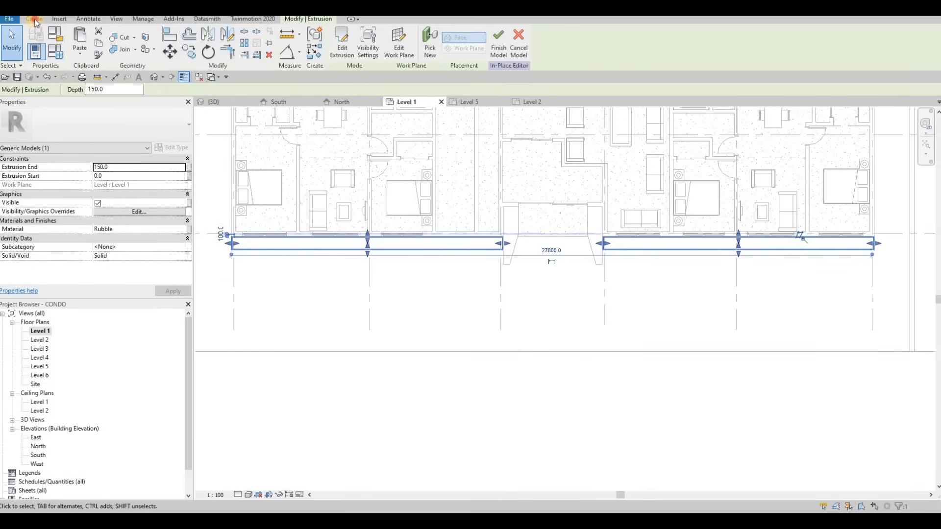
{"action": "left_click", "coordinate": [82, 49]}
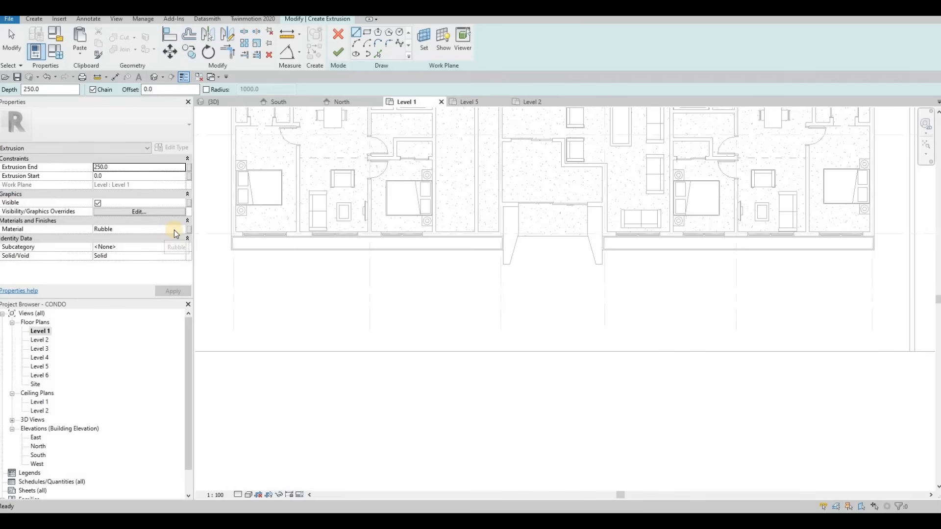
{"action": "left_click", "coordinate": [367, 34]}
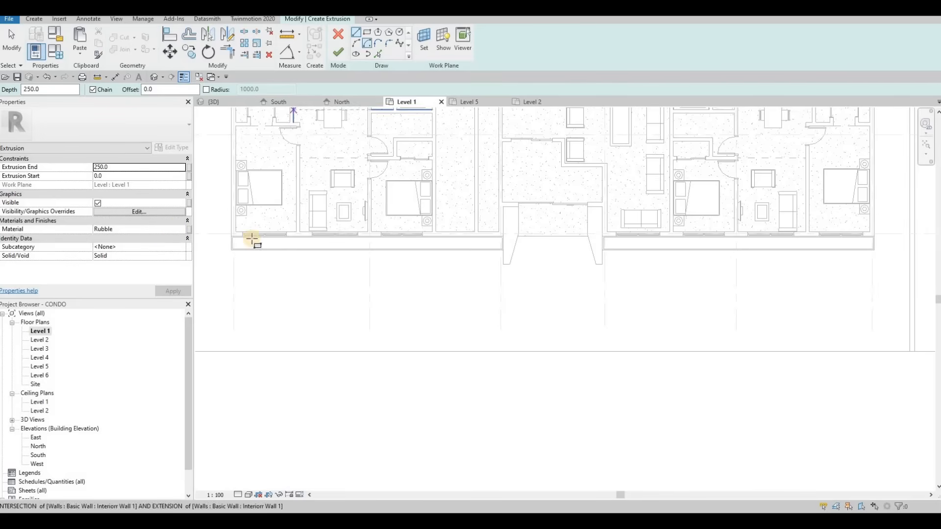
{"action": "scroll", "coordinate": [206, 236], "scroll_direction": "up", "scroll_amount": 5}
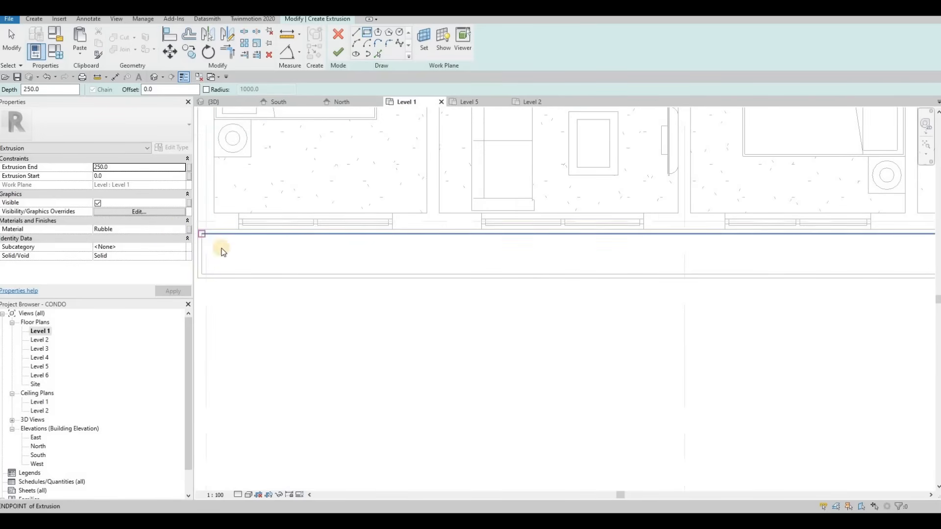
{"action": "left_click", "coordinate": [202, 234]}
{"action": "middle_click_drag", "start_coordinate": [786, 252], "coordinate": [247, 224]}
{"action": "left_click", "coordinate": [611, 246]}
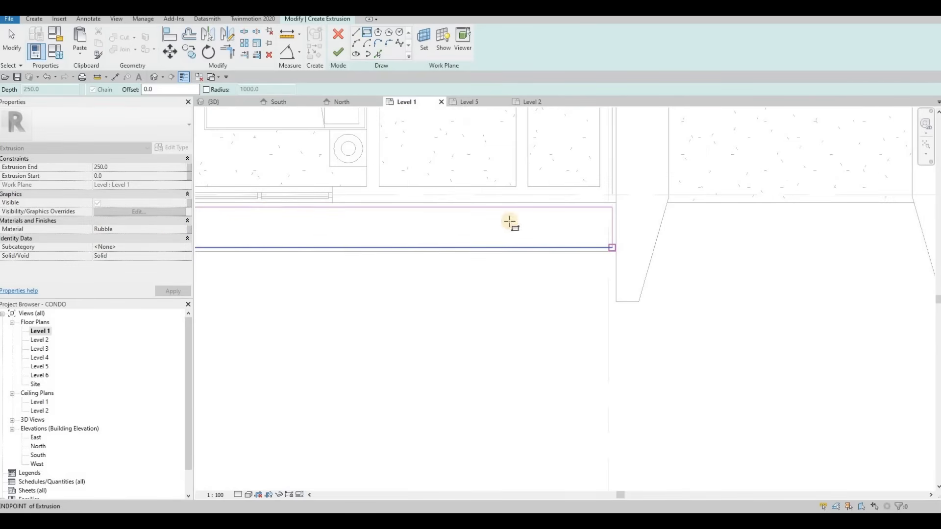
Sketch a second rectangle filling the inside of the right border, from the door surround to the building corner.
{"action": "scroll", "coordinate": [467, 220], "scroll_direction": "down", "scroll_amount": 2}
{"action": "middle_click_drag", "start_coordinate": [413, 206], "coordinate": [53, 200]}
{"action": "left_click", "coordinate": [399, 204]}
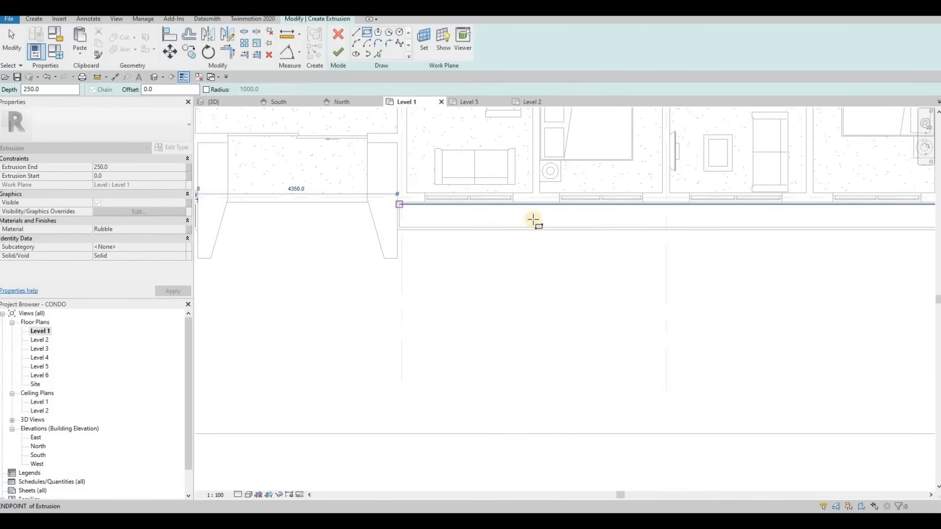
{"action": "scroll", "coordinate": [691, 235], "scroll_direction": "up", "scroll_amount": 3}
{"action": "left_click", "coordinate": [699, 235]}
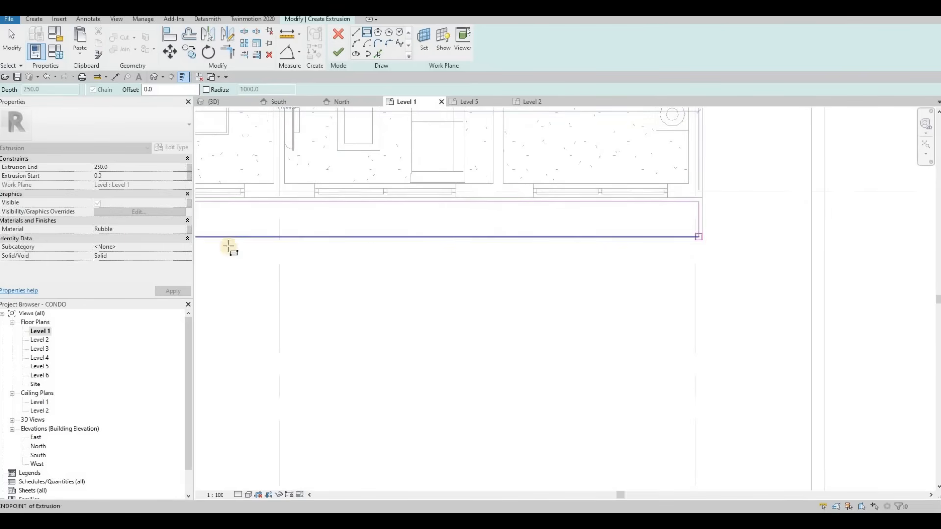
Give the extrusion the Grass material and an Extrusion End of 120, finish its sketch and check it in the 3D view.
{"action": "left_click", "coordinate": [125, 230]}
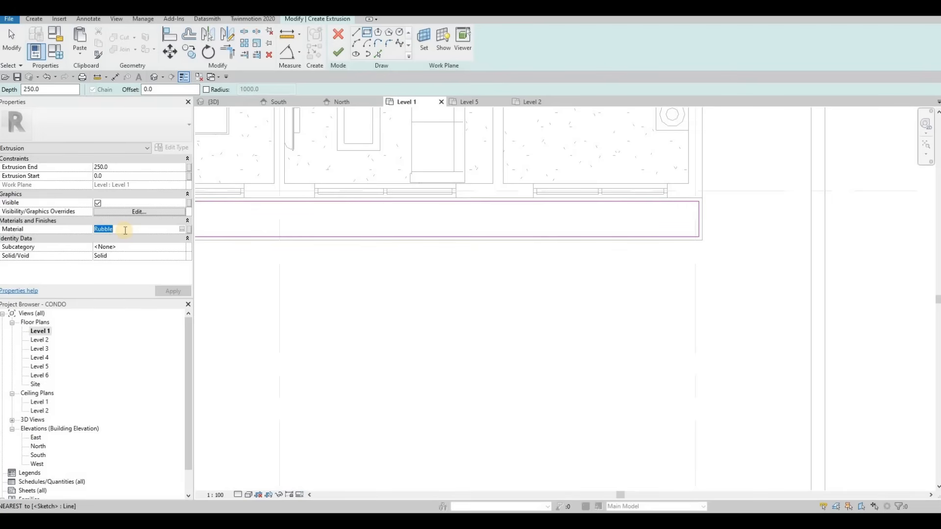
{"action": "type", "text": "GRASS"}
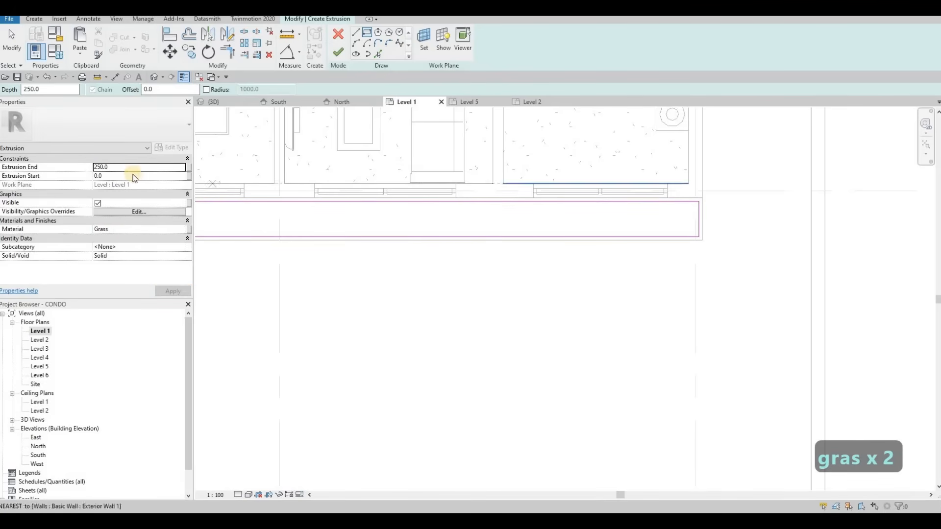
{"action": "left_click", "coordinate": [124, 170]}
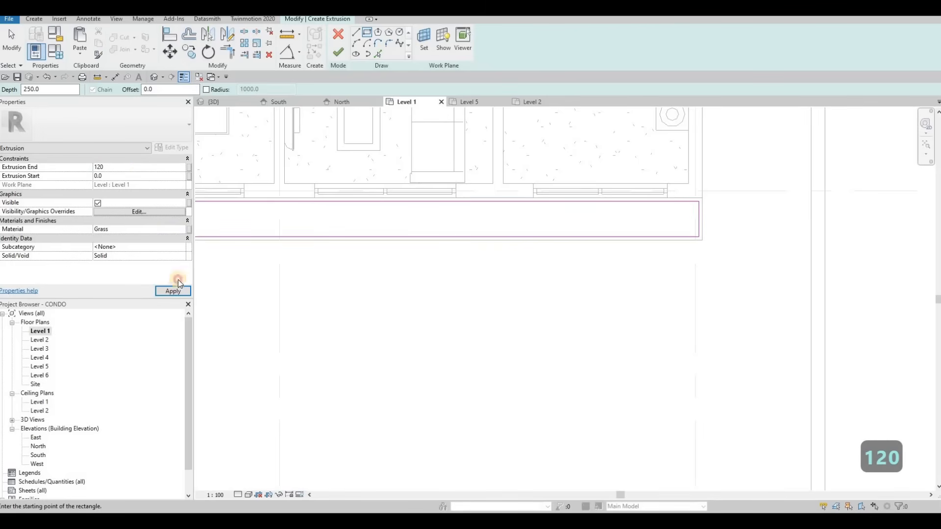
{"action": "key", "text": "Return"}
{"action": "left_click", "coordinate": [338, 52]}
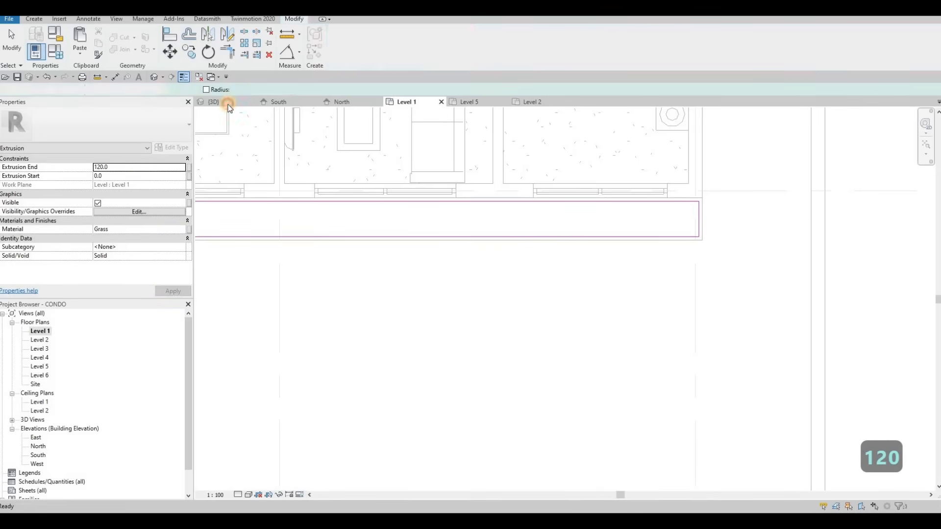
{"action": "left_click", "coordinate": [215, 102]}
{"action": "scroll", "coordinate": [321, 238], "scroll_direction": "up", "scroll_amount": 5}
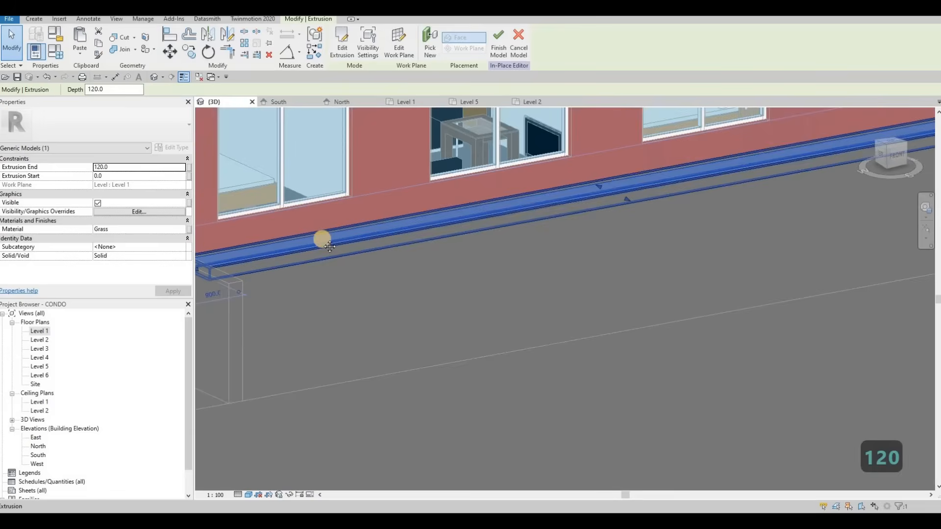
{"action": "scroll", "coordinate": [257, 247], "scroll_direction": "up", "scroll_amount": 3}
{"action": "middle_click_drag", "start_coordinate": [258, 247], "coordinate": [282, 251]}
{"action": "scroll", "coordinate": [326, 243], "scroll_direction": "down", "scroll_amount": 6}
{"action": "key", "text": "Escape"}
{"action": "key", "text": "Escape"}
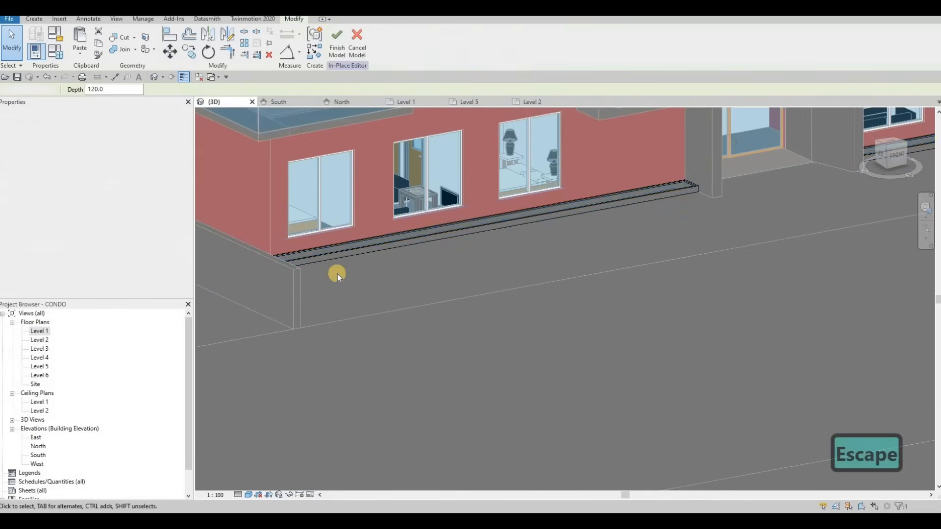
Select the grass extrusion inside the border and set its Extrusion End to 125.
{"action": "scroll", "coordinate": [332, 287], "scroll_direction": "up", "scroll_amount": 4}
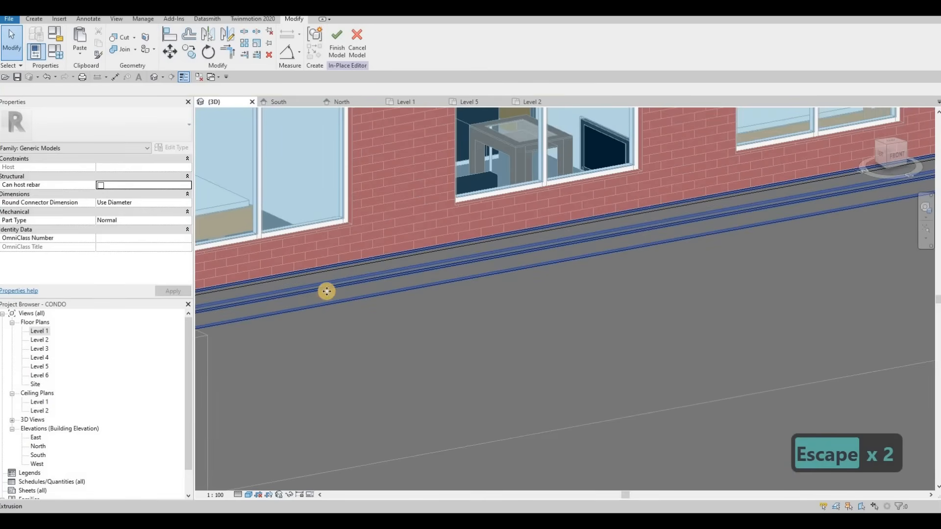
{"action": "left_click", "coordinate": [326, 290]}
{"action": "key", "text": "Escape"}
{"action": "left_click", "coordinate": [122, 170]}
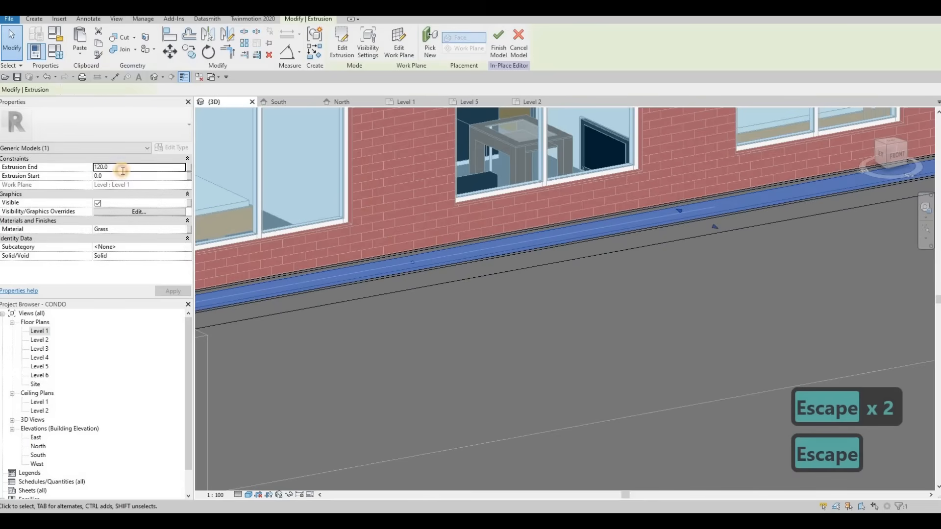
{"action": "type", "text": "125"}
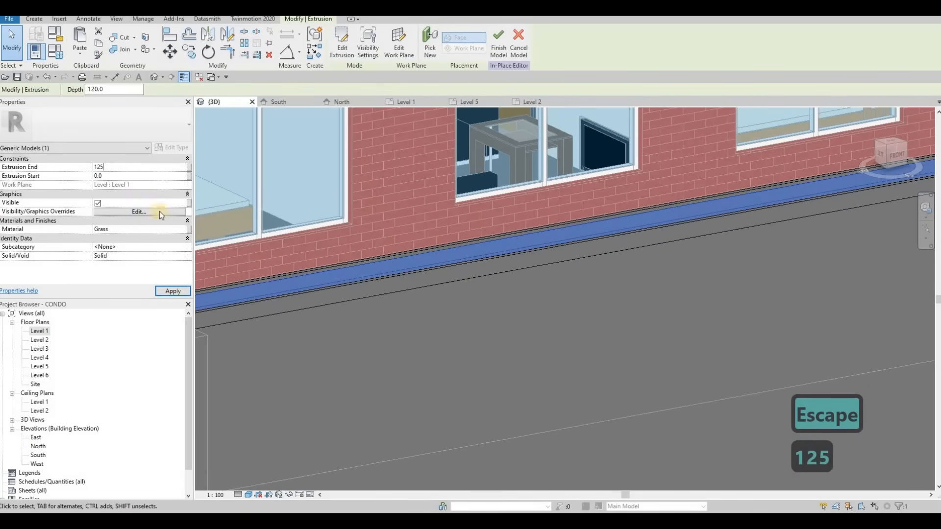
{"action": "left_click", "coordinate": [169, 291]}
{"action": "scroll", "coordinate": [343, 275], "scroll_direction": "down", "scroll_amount": 5}
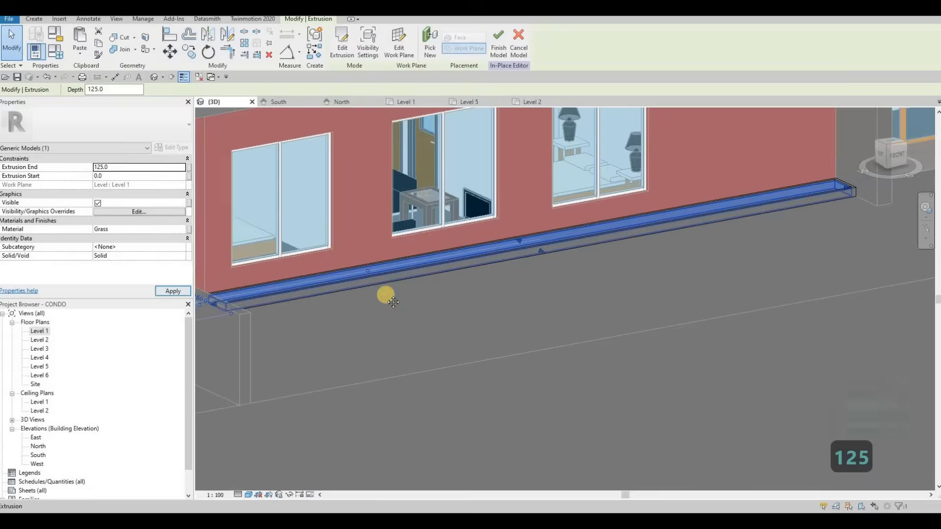
Finish the in-place planter model and orbit the 3D view to face the building's front.
{"action": "left_click", "coordinate": [499, 48]}
{"action": "middle_click_drag", "start_coordinate": [491, 174], "coordinate": [700, 298], "text": "shift"}
{"action": "scroll", "coordinate": [536, 222], "scroll_direction": "up", "scroll_amount": 2}
{"action": "scroll", "coordinate": [477, 276], "scroll_direction": "up", "scroll_amount": 3}
{"action": "scroll", "coordinate": [541, 247], "scroll_direction": "down", "scroll_amount": 4}
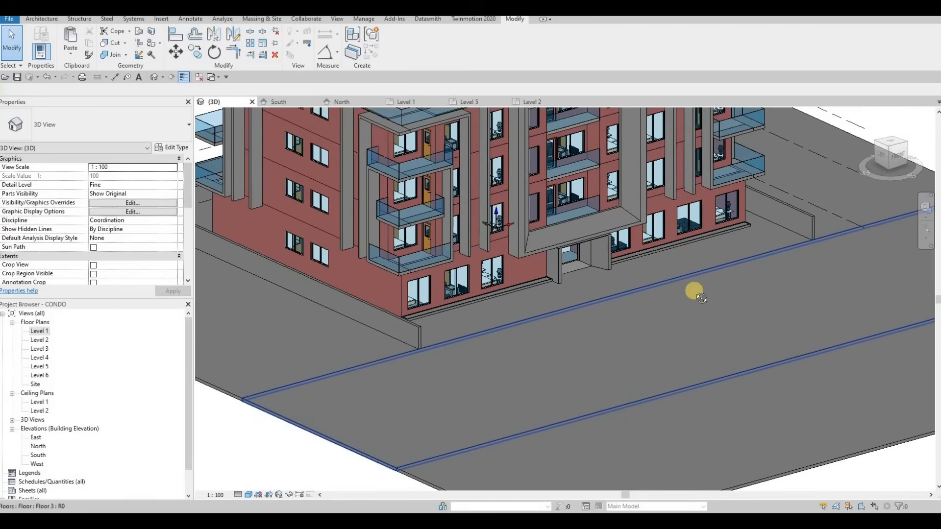
{"action": "middle_click_drag", "start_coordinate": [758, 309], "coordinate": [817, 276], "text": "shift"}
{"action": "scroll", "coordinate": [832, 279], "scroll_direction": "up", "scroll_amount": 2}
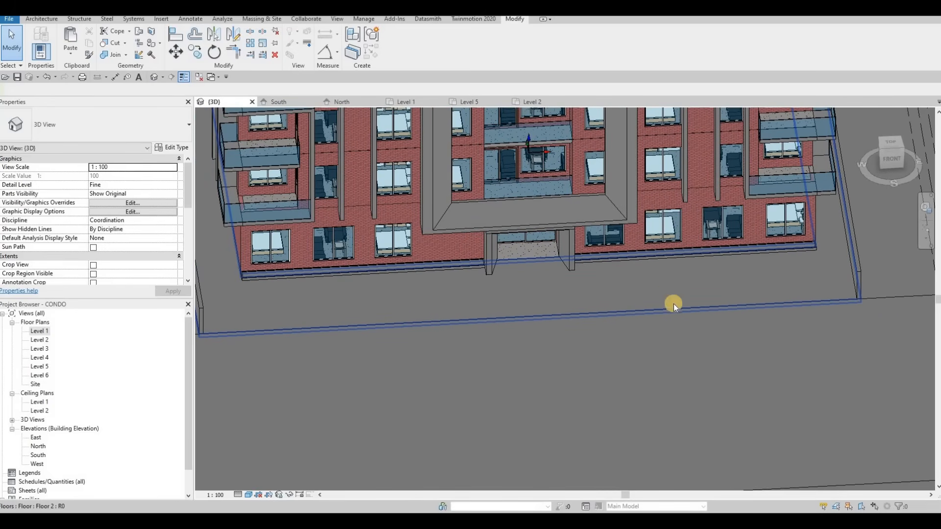
Edit Floor 3's boundary in the Level 1 plan, moving its building-side edge outward to about 7620 from the front wall, and finish the sketch.
{"action": "scroll", "coordinate": [581, 288], "scroll_direction": "down", "scroll_amount": 6}
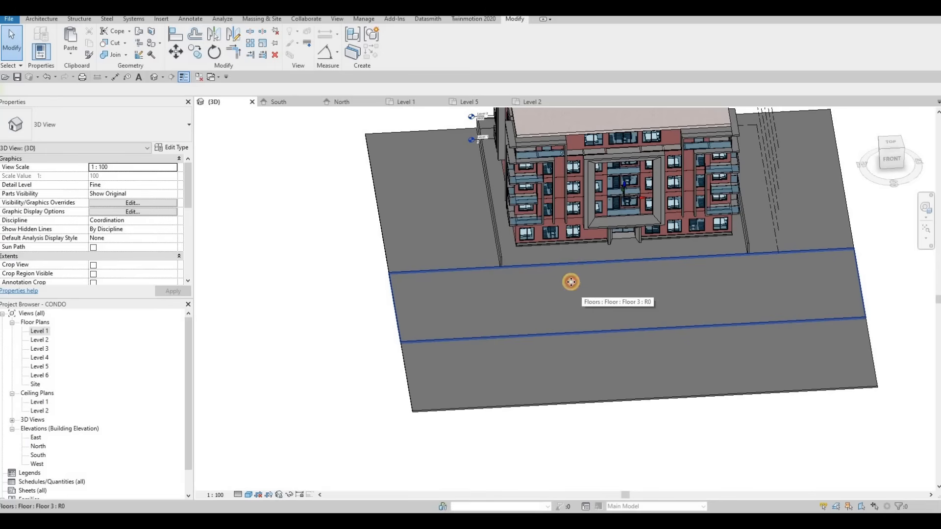
{"action": "left_click", "coordinate": [553, 275]}
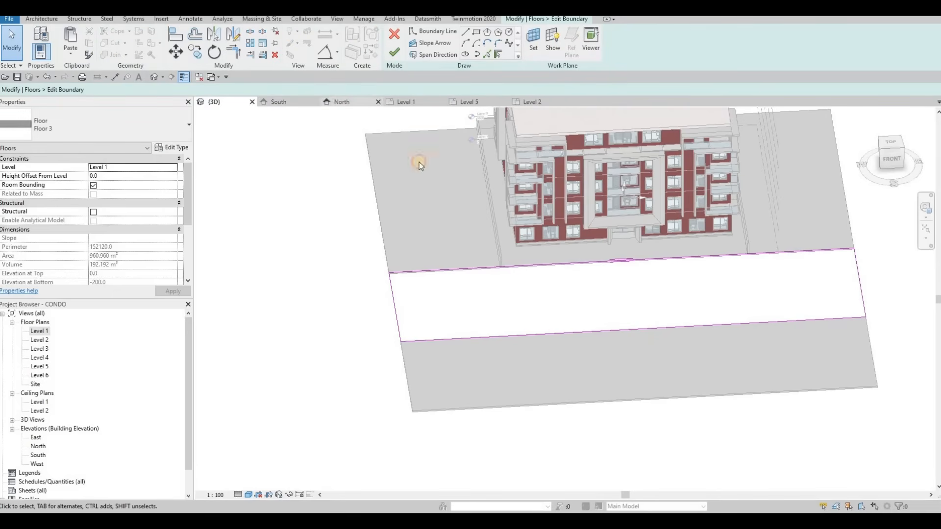
{"action": "left_click", "coordinate": [406, 102]}
{"action": "scroll", "coordinate": [483, 221], "scroll_direction": "down", "scroll_amount": 3}
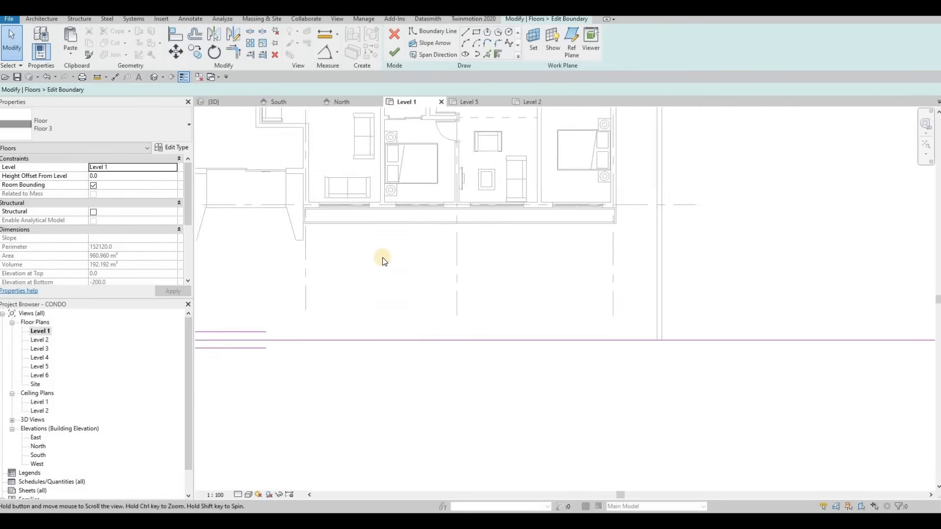
{"action": "scroll", "coordinate": [402, 258], "scroll_direction": "down", "scroll_amount": 4}
{"action": "scroll", "coordinate": [415, 247], "scroll_direction": "up", "scroll_amount": 1}
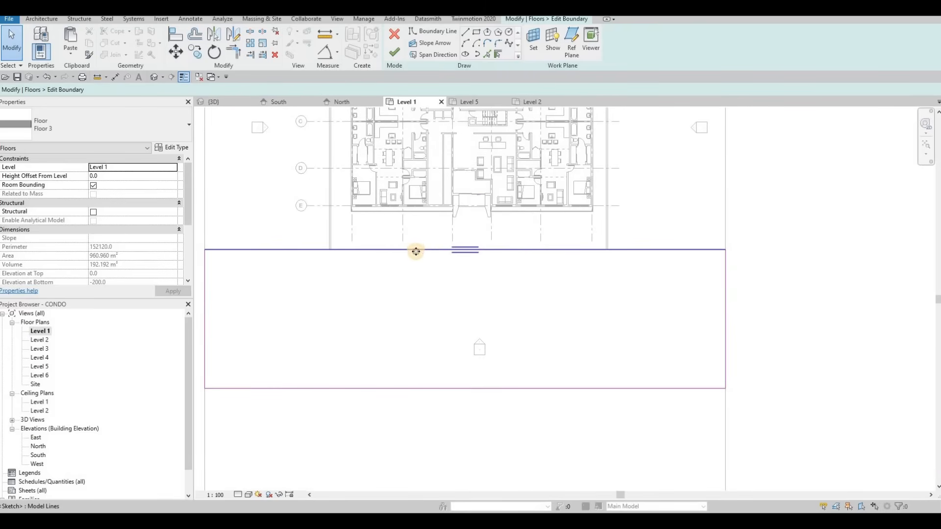
{"action": "left_click", "coordinate": [415, 252]}
{"action": "left_click_drag", "start_coordinate": [415, 251], "coordinate": [412, 271]}
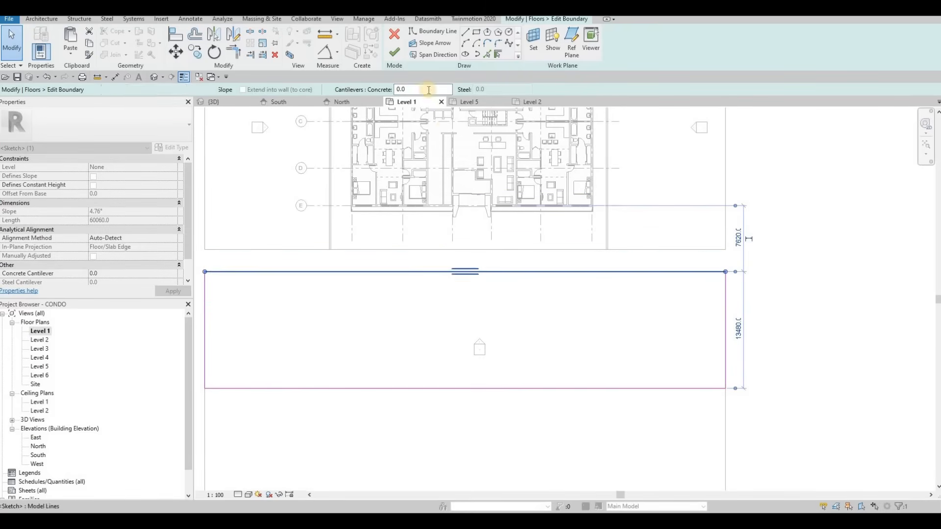
{"action": "left_click", "coordinate": [394, 52]}
{"action": "key", "text": "Escape"}
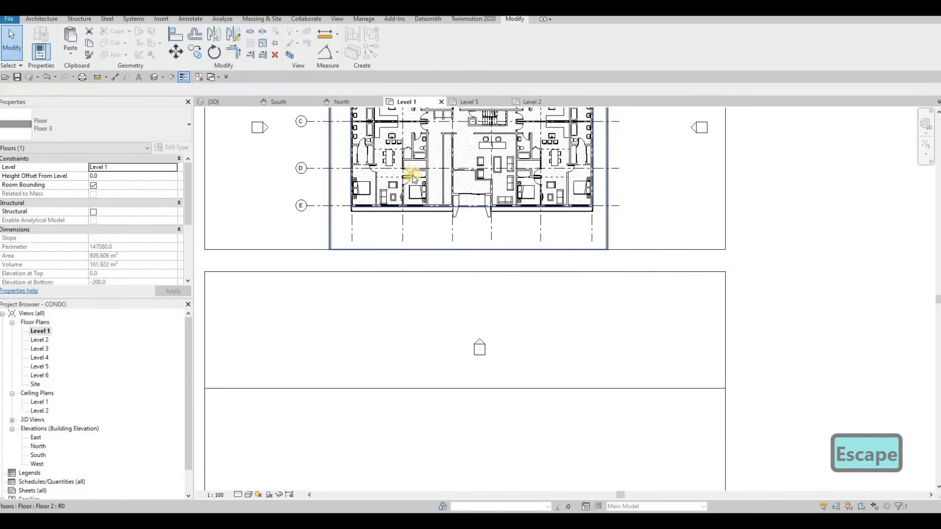
Edit Floor 2's boundary to extend its front edge to Floor 3's building-side edge, and finish the sketch.
{"action": "left_click", "coordinate": [440, 236]}
{"action": "double_click", "coordinate": [432, 247]}
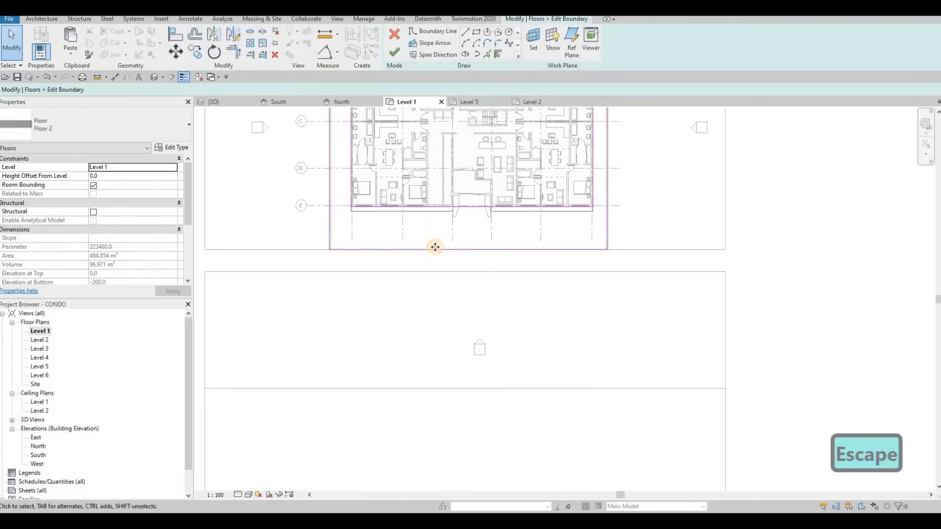
{"action": "left_click_drag", "start_coordinate": [435, 249], "coordinate": [435, 272]}
{"action": "left_click", "coordinate": [395, 52]}
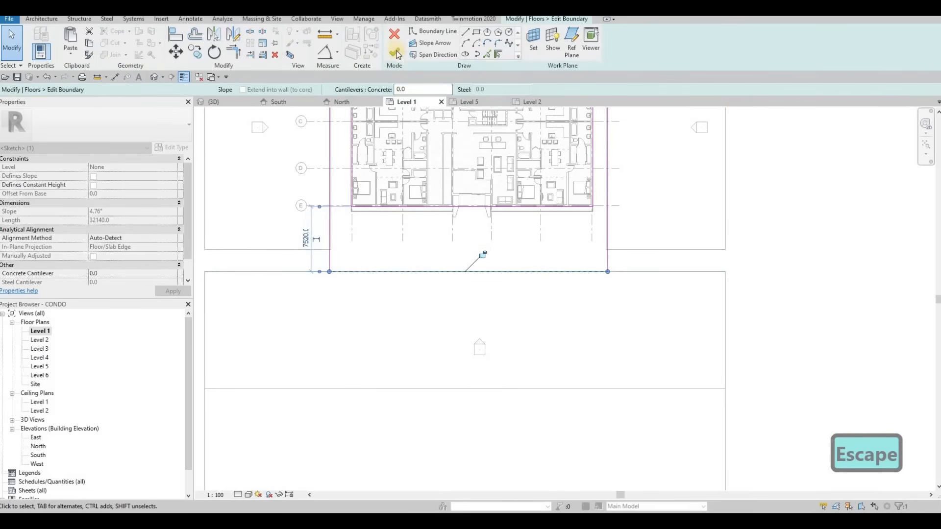
{"action": "key", "text": "Escape"}
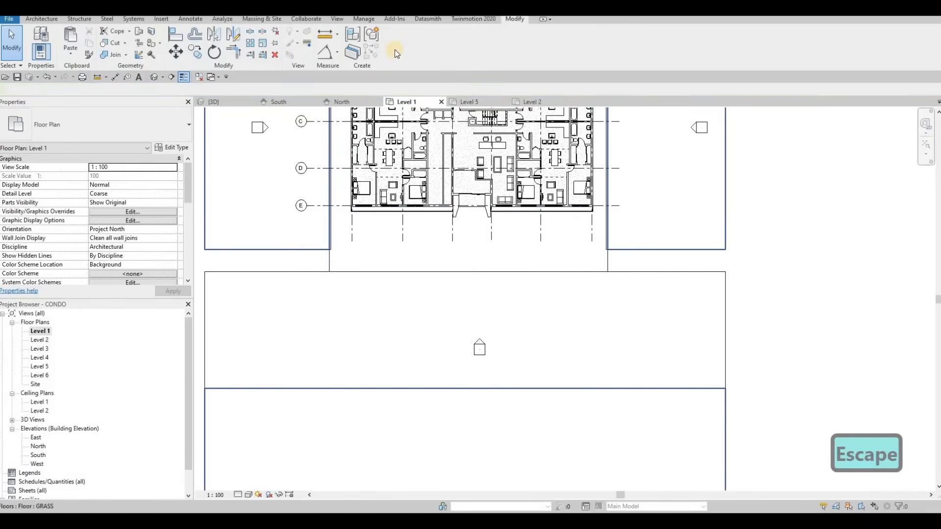
Edit the GRASS floor's boundary, extending the front edges of both side areas to Floor 3's edge, and finish the sketch.
{"action": "left_click", "coordinate": [302, 220]}
{"action": "double_click", "coordinate": [293, 249]}
{"action": "left_click_drag", "start_coordinate": [292, 249], "coordinate": [311, 269]}
{"action": "left_click_drag", "start_coordinate": [633, 250], "coordinate": [631, 271]}
{"action": "left_click", "coordinate": [393, 58]}
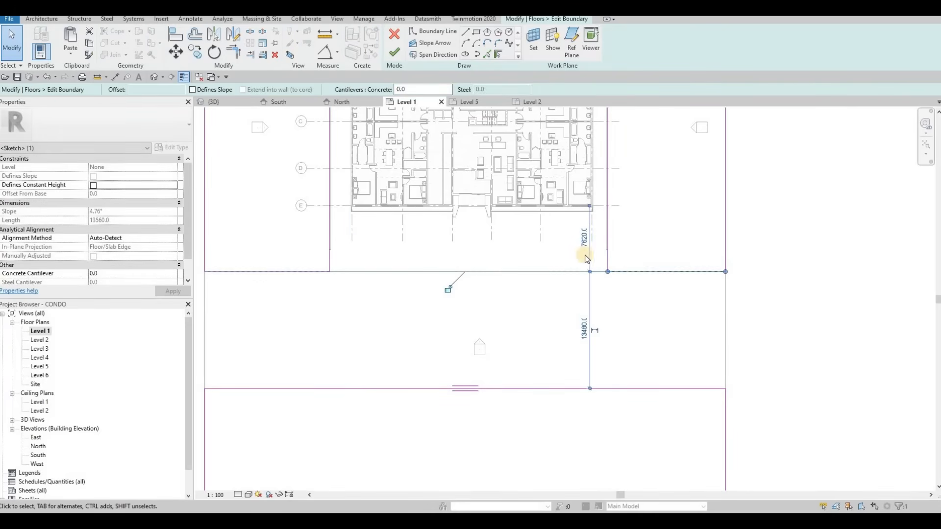
{"action": "scroll", "coordinate": [685, 246], "scroll_direction": "up", "scroll_amount": 3}
{"action": "key", "text": "Escape"}
{"action": "key", "text": "Escape"}
Edit Floor 2's boundary and sketch the front-right notch, about 11800 wide, from its east edge around to its front edge.
{"action": "middle_click_drag", "start_coordinate": [671, 241], "coordinate": [651, 245]}
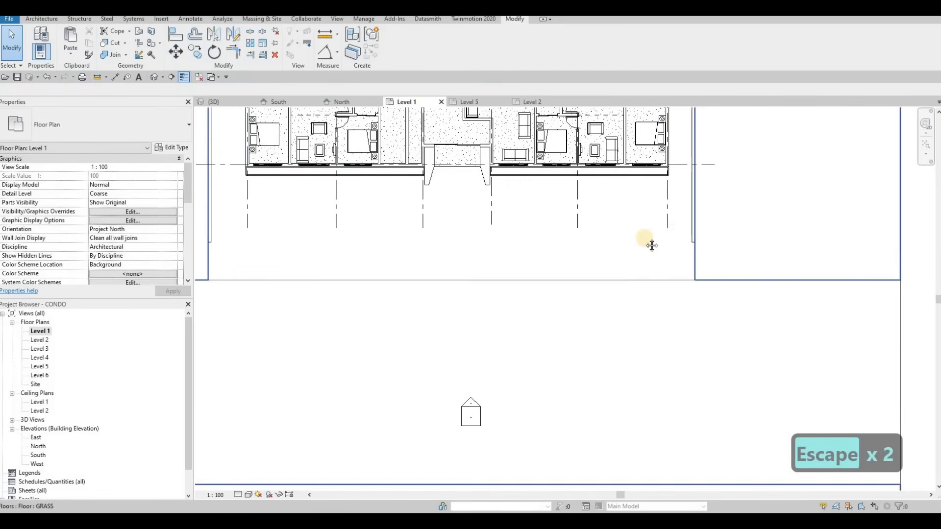
{"action": "middle_click_drag", "start_coordinate": [684, 214], "coordinate": [692, 209]}
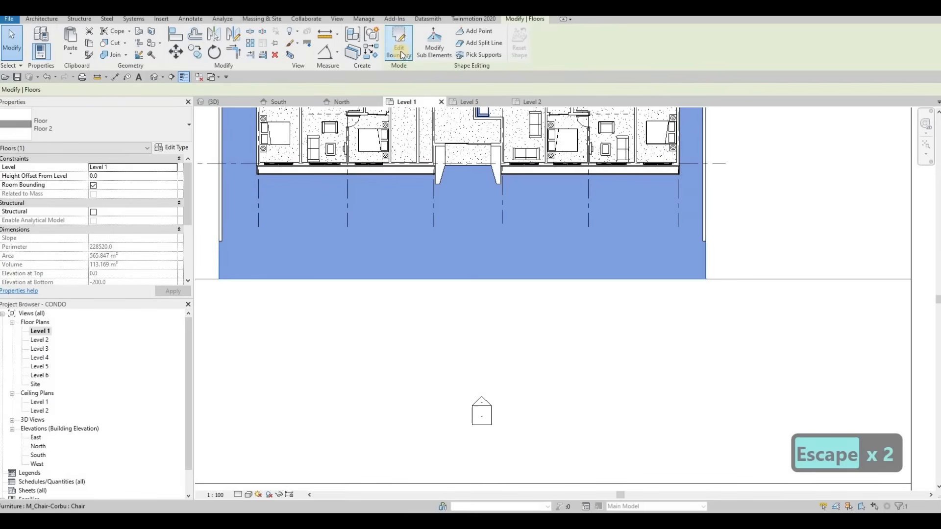
{"action": "left_click", "coordinate": [400, 52]}
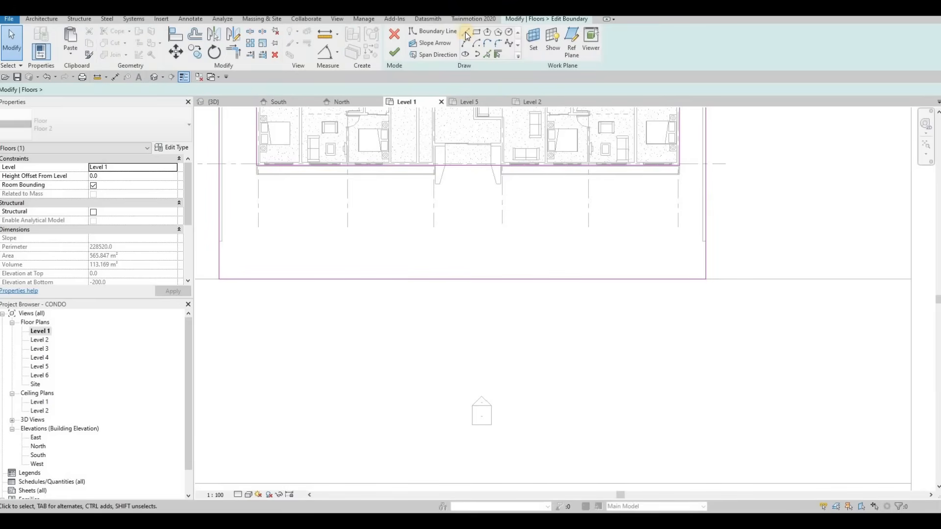
{"action": "left_click", "coordinate": [466, 33]}
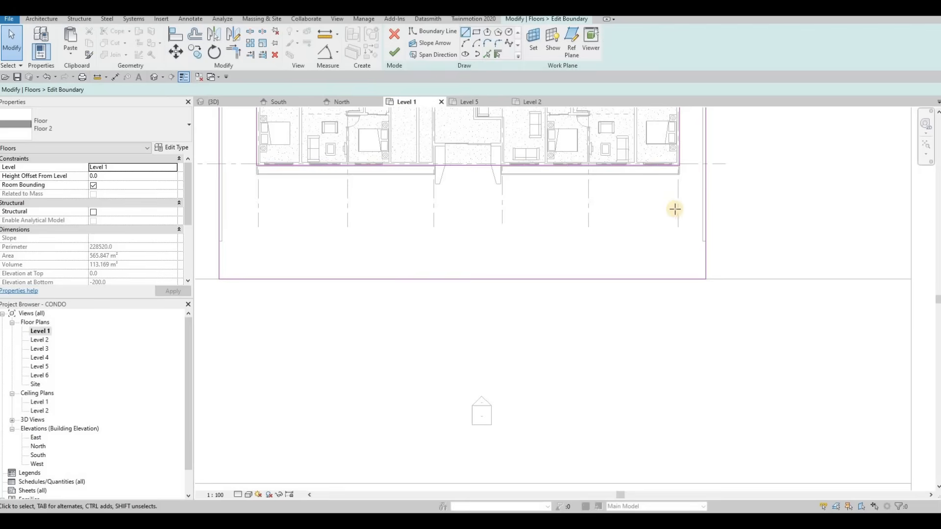
{"action": "left_click", "coordinate": [705, 214]}
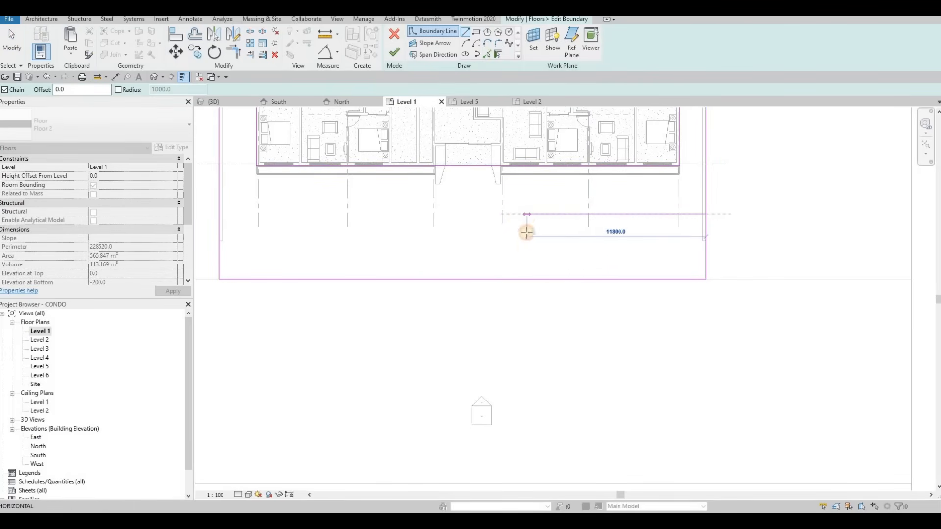
{"action": "left_click", "coordinate": [527, 214]}
{"action": "left_click", "coordinate": [525, 279]}
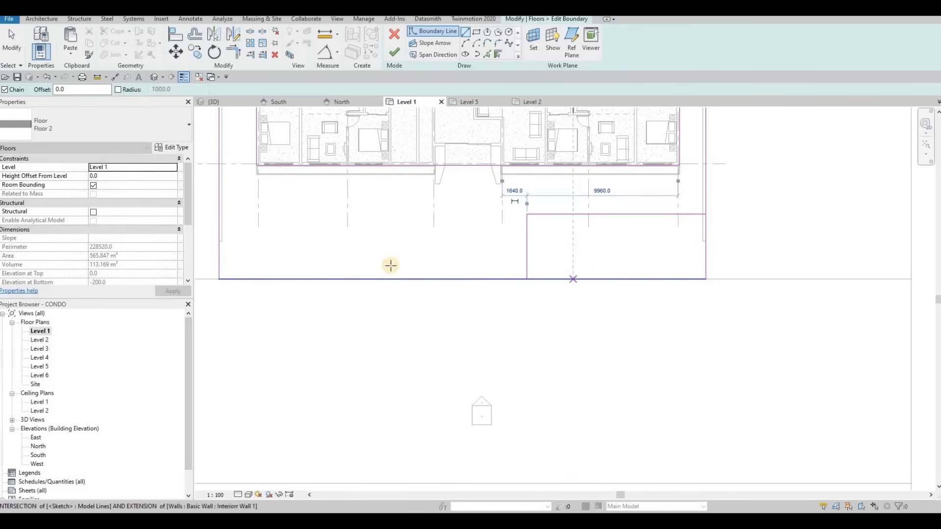
{"action": "key", "text": "Escape"}
Sketch the matching front-left notch on Floor 2's boundary, with a side about 4700 long and an inner edge about 13212.5 long.
{"action": "middle_click_drag", "start_coordinate": [481, 282], "coordinate": [559, 292]}
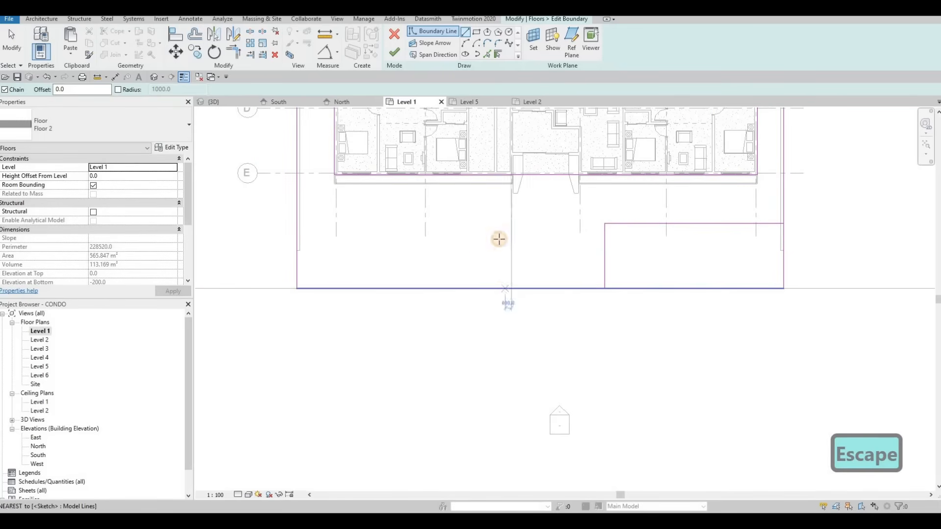
{"action": "left_click", "coordinate": [497, 288]}
{"action": "left_click", "coordinate": [496, 218]}
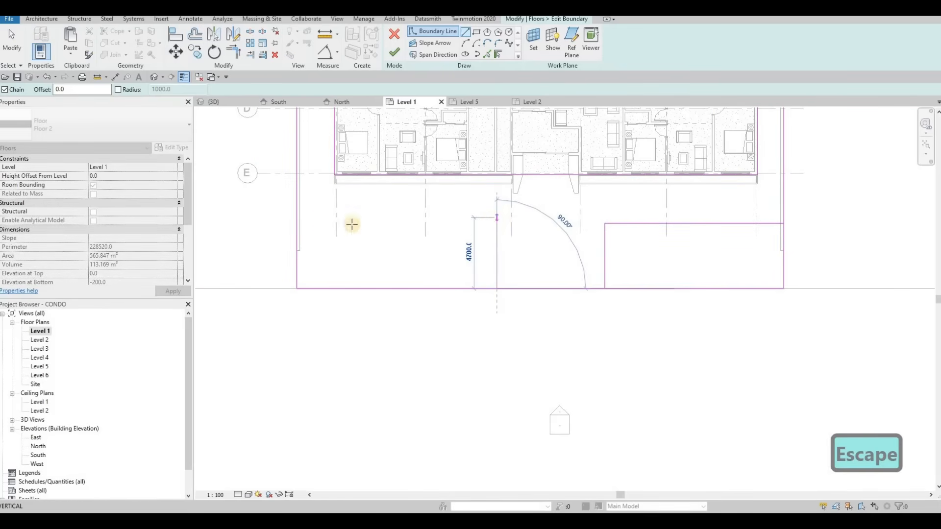
{"action": "key", "text": "Escape"}
{"action": "left_click", "coordinate": [297, 222]}
{"action": "left_click", "coordinate": [497, 220]}
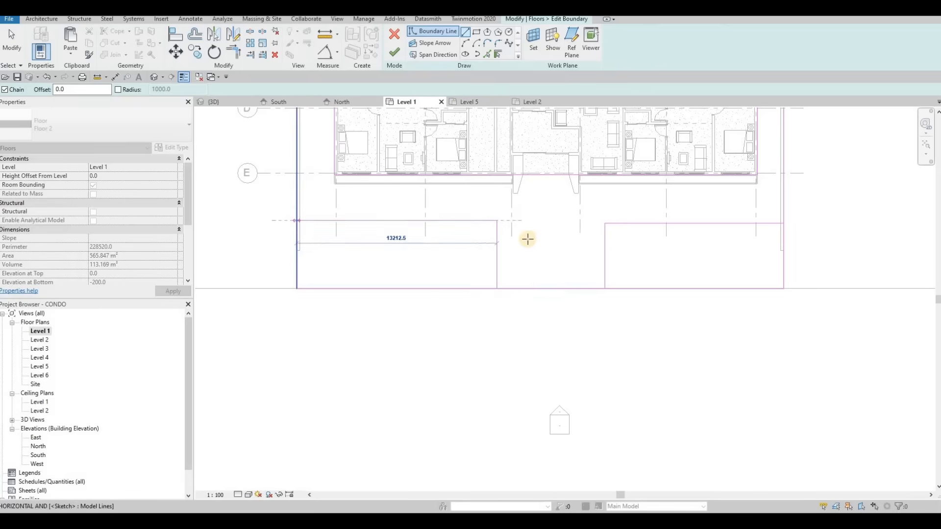
{"action": "key", "text": "Escape"}
{"action": "key", "text": "Escape"}
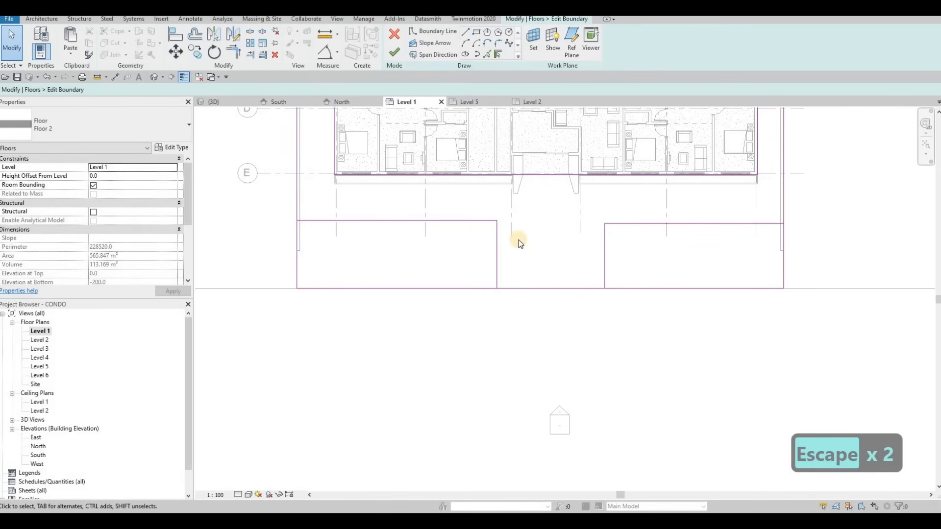
Align the left notch's horizontal boundary line with the right notch's horizontal line.
{"action": "key", "text": "a"}
{"action": "key", "text": "l"}
{"action": "left_click", "coordinate": [643, 224]}
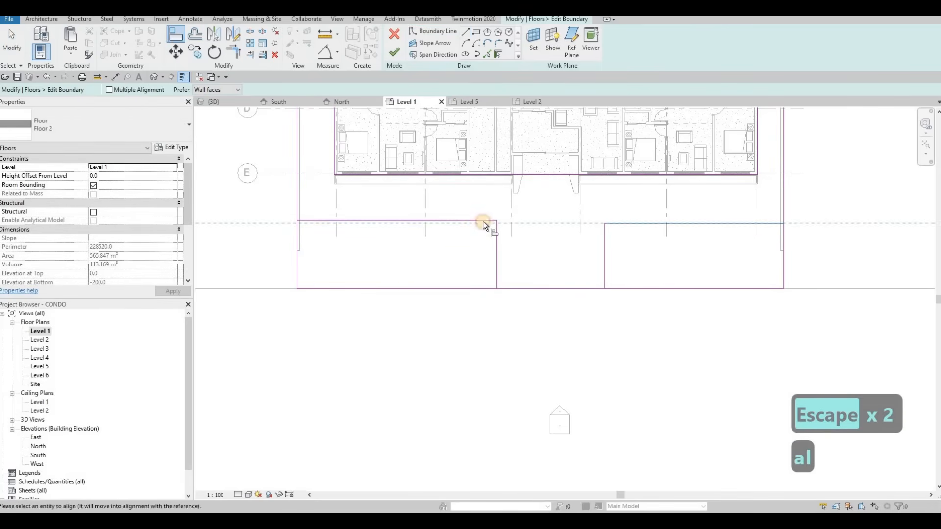
{"action": "left_click", "coordinate": [483, 221]}
{"action": "key", "text": "Escape"}
{"action": "key", "text": "Escape"}
Move both horizontal notch lines together away from the building, toward Floor 2's front edge.
{"action": "left_click", "coordinate": [625, 225], "text": "ctrl"}
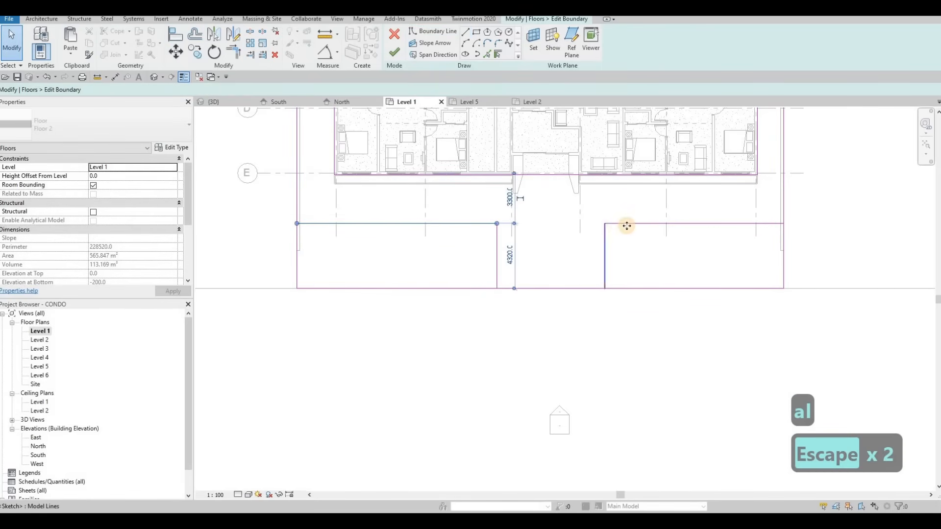
{"action": "left_click_drag", "start_coordinate": [625, 226], "coordinate": [399, 261]}
{"action": "mouse_move", "coordinate": [463, 276]}
{"action": "middle_mouse_down"}
{"action": "mouse_move", "coordinate": [484, 262]}
{"action": "mouse_move", "coordinate": [461, 288]}
{"action": "middle_mouse_up"}
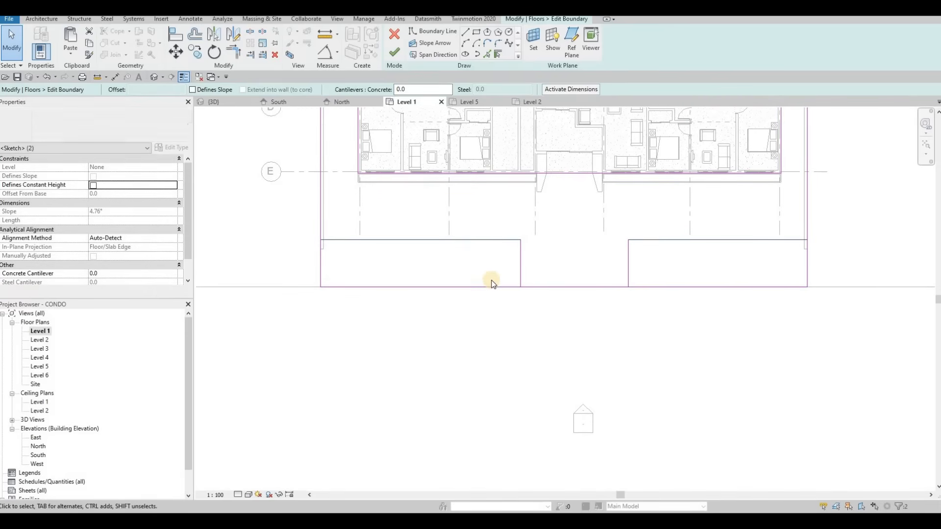
Trim Floor 2's boundary at both notches, keeping only a central walkway strip to the front edge, and finish the sketch.
{"action": "key", "text": "t"}
{"action": "key", "text": "r"}
{"action": "left_click", "coordinate": [522, 275]}
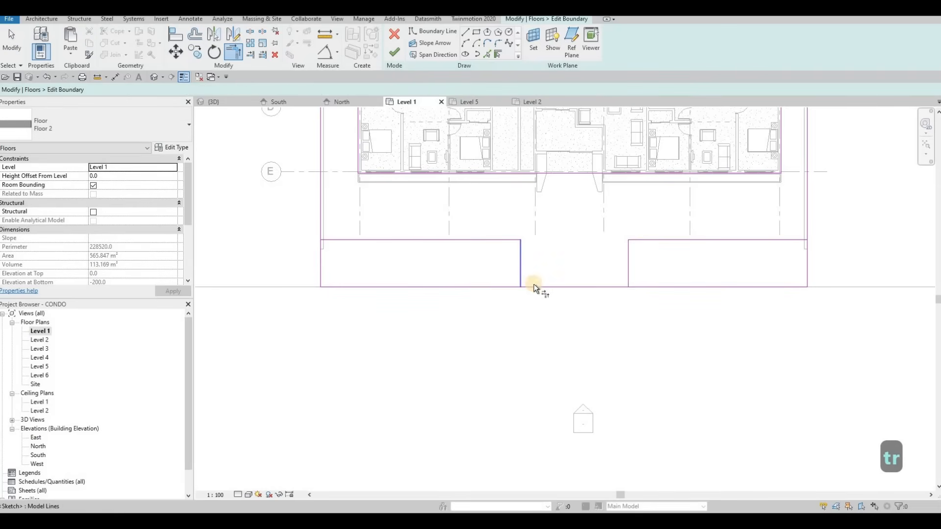
{"action": "left_click", "coordinate": [533, 285]}
{"action": "left_click", "coordinate": [354, 239]}
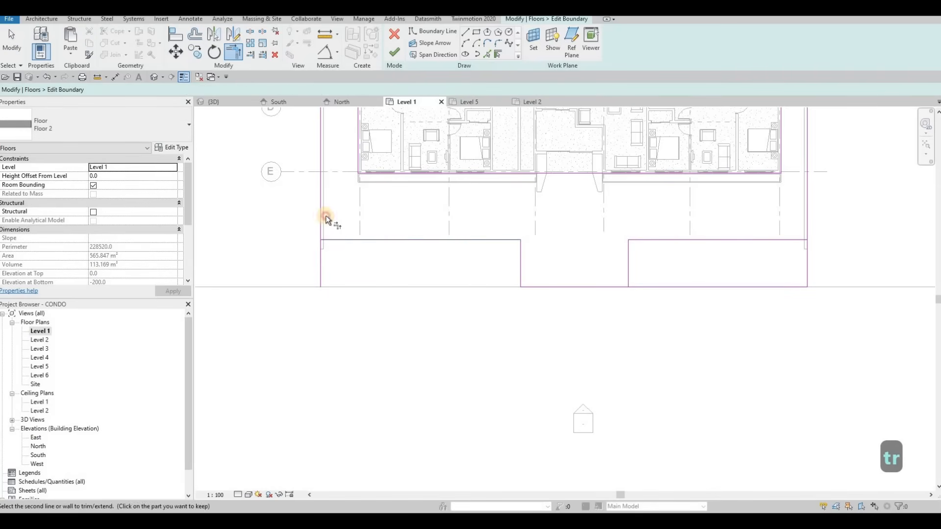
{"action": "left_click", "coordinate": [768, 240]}
{"action": "left_click", "coordinate": [806, 219]}
{"action": "left_click", "coordinate": [629, 274]}
{"action": "left_click", "coordinate": [616, 287]}
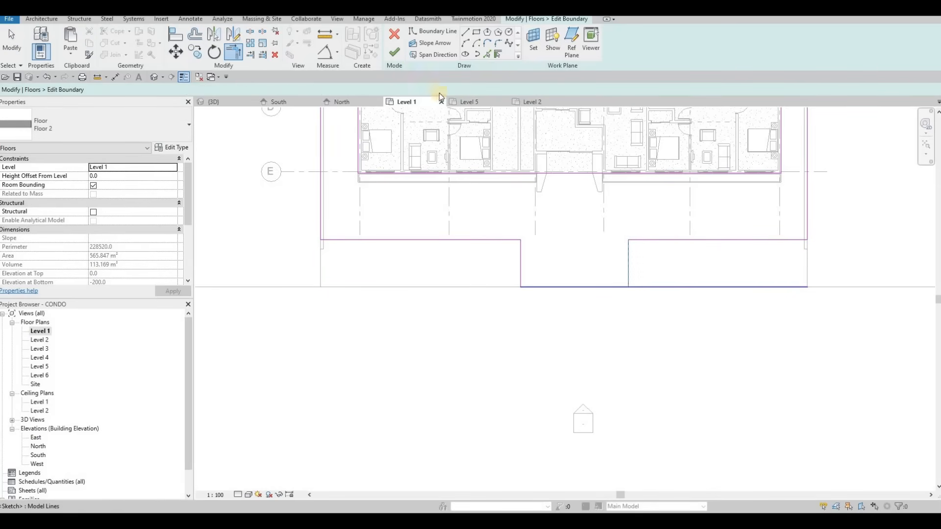
{"action": "middle_click_drag", "start_coordinate": [753, 286], "coordinate": [647, 289]}
{"action": "scroll", "coordinate": [647, 289], "scroll_direction": "down", "scroll_amount": 1}
{"action": "key", "text": "Escape"}
{"action": "key", "text": "Escape"}
Edit the GRASS floor's boundary, picking Floor 2's notch edges on both sides of the walkway as new boundary lines.
{"action": "left_click", "coordinate": [720, 290]}
{"action": "left_click", "coordinate": [399, 45]}
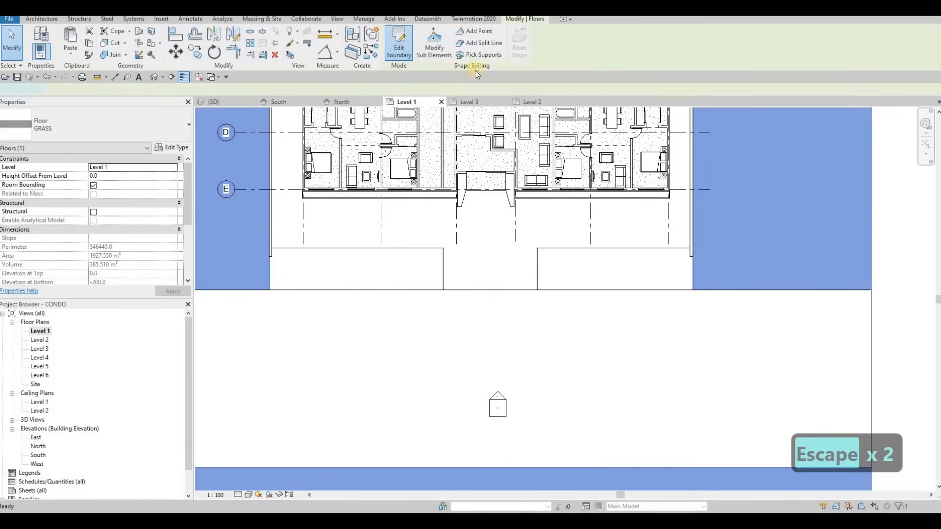
{"action": "left_click", "coordinate": [599, 222]}
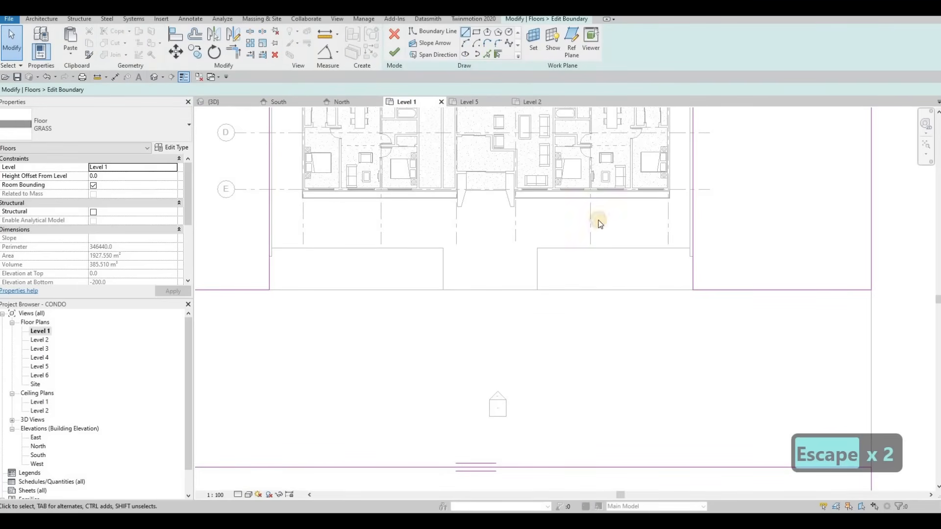
{"action": "left_click", "coordinate": [613, 248]}
{"action": "left_click", "coordinate": [538, 267]}
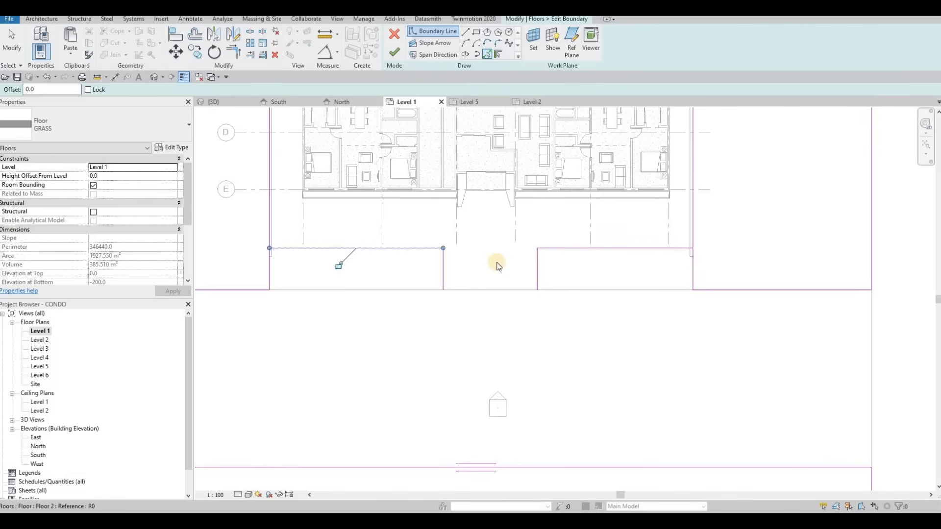
{"action": "key", "text": "Escape"}
{"action": "key", "text": "Escape"}
Trim the GRASS boundary so both side areas extend into the notches beside the walkway, and finish the sketch.
{"action": "key", "text": "t"}
{"action": "key", "text": "r"}
{"action": "left_click", "coordinate": [443, 251]}
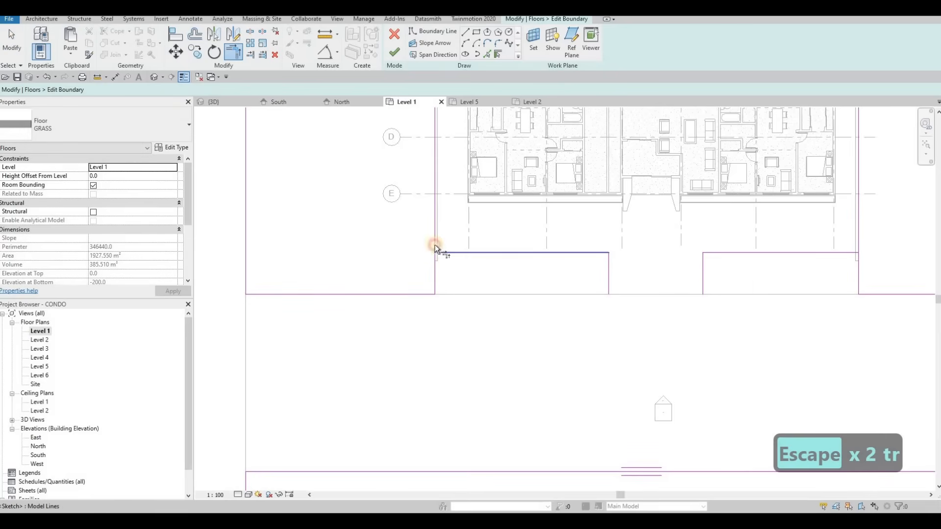
{"action": "left_click", "coordinate": [412, 294]}
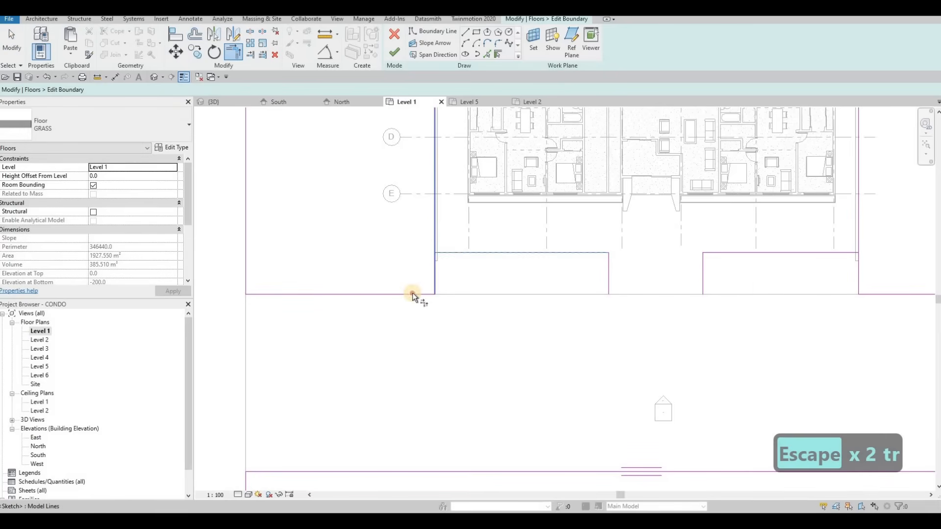
{"action": "left_click", "coordinate": [607, 280]}
{"action": "middle_click_drag", "start_coordinate": [578, 273], "coordinate": [456, 264]}
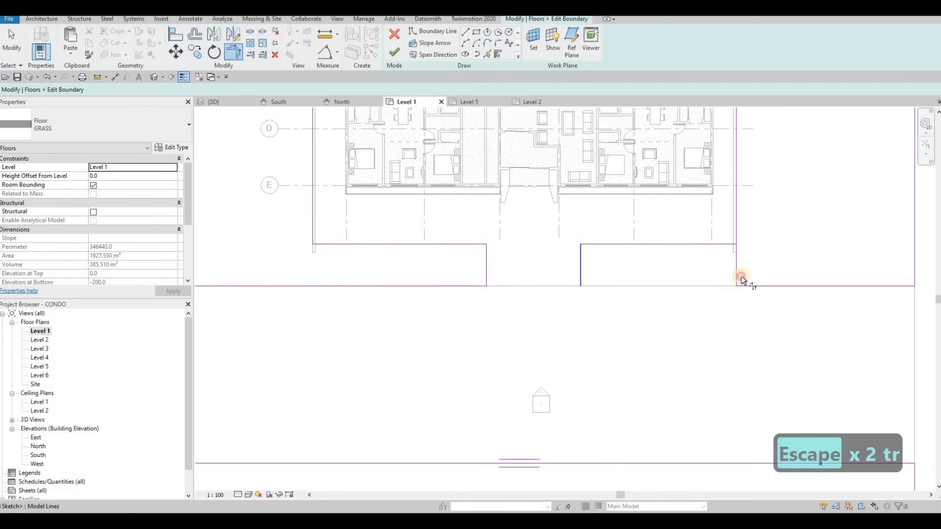
{"action": "left_click", "coordinate": [746, 286]}
{"action": "left_click", "coordinate": [736, 227]}
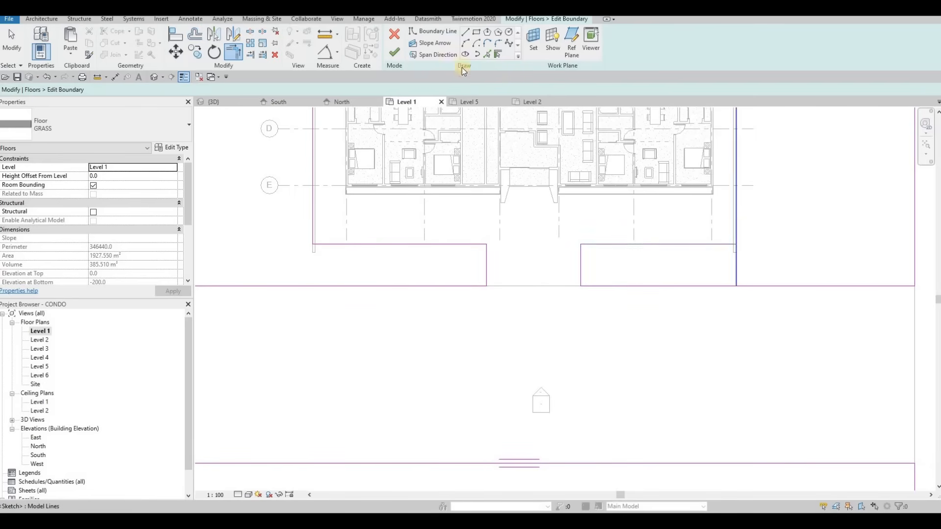
{"action": "left_click", "coordinate": [394, 52]}
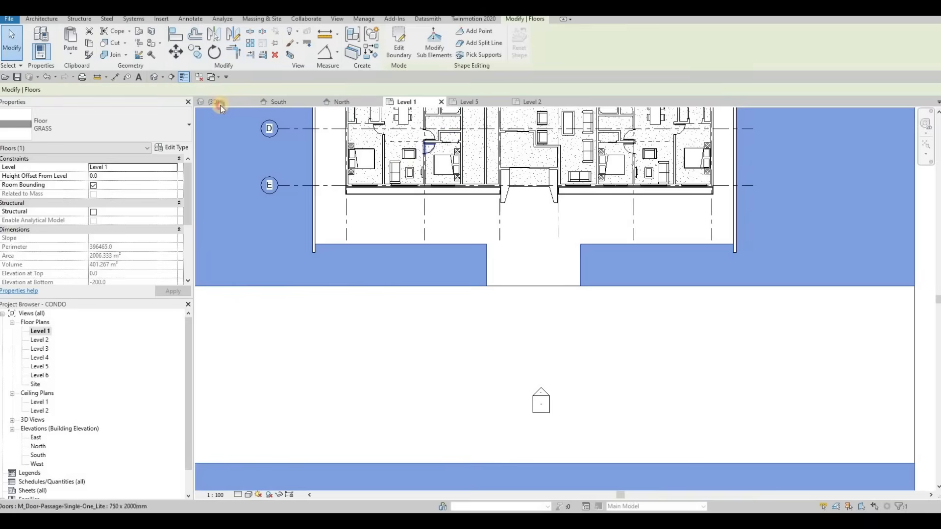
Check the boundary wall ends in 3D, and shorten the left wall's front end in the Level 1 plan to near the stepped floor edge.
{"action": "left_click", "coordinate": [220, 105]}
{"action": "key", "text": "Escape"}
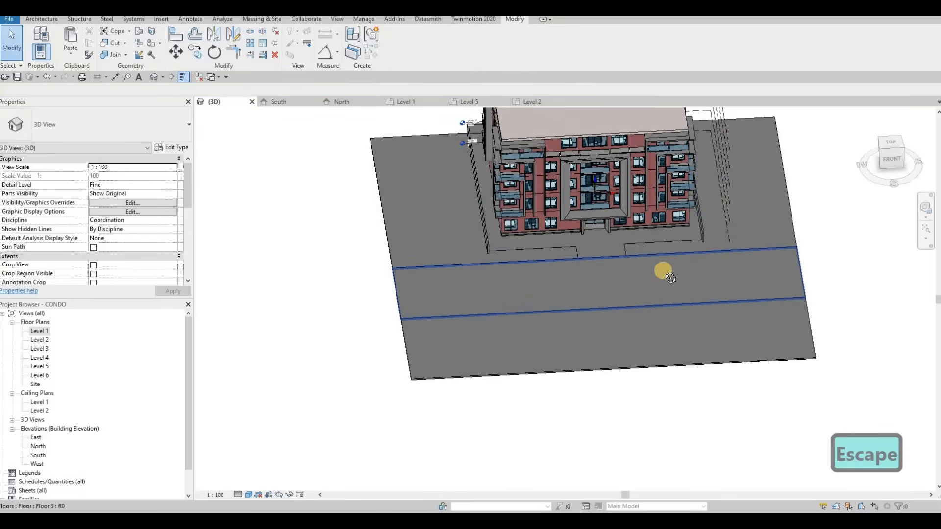
{"action": "middle_click_drag", "start_coordinate": [661, 269], "coordinate": [668, 242], "text": "shift"}
{"action": "middle_click_drag", "start_coordinate": [560, 256], "coordinate": [363, 271], "text": "shift"}
{"action": "scroll", "coordinate": [487, 247], "scroll_direction": "up", "scroll_amount": 5}
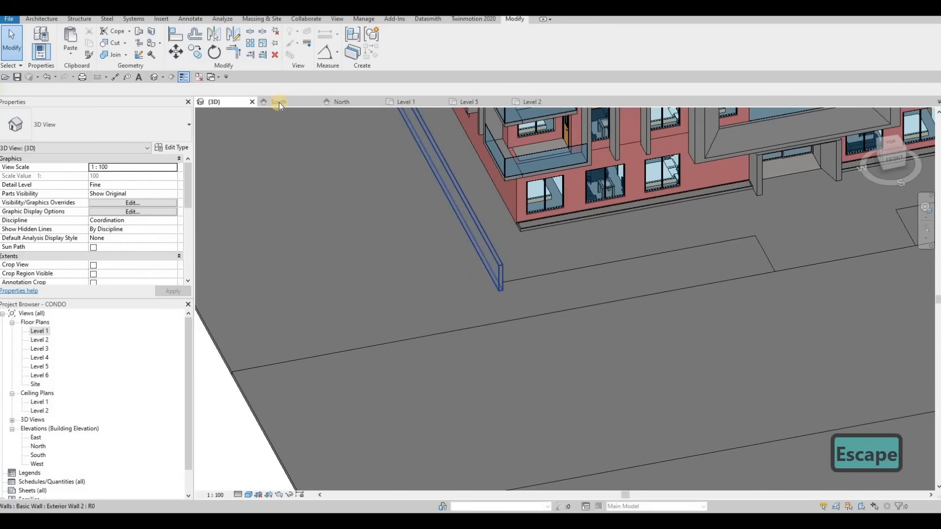
{"action": "left_click", "coordinate": [411, 101]}
{"action": "scroll", "coordinate": [294, 257], "scroll_direction": "up", "scroll_amount": 3}
{"action": "key", "text": "Escape"}
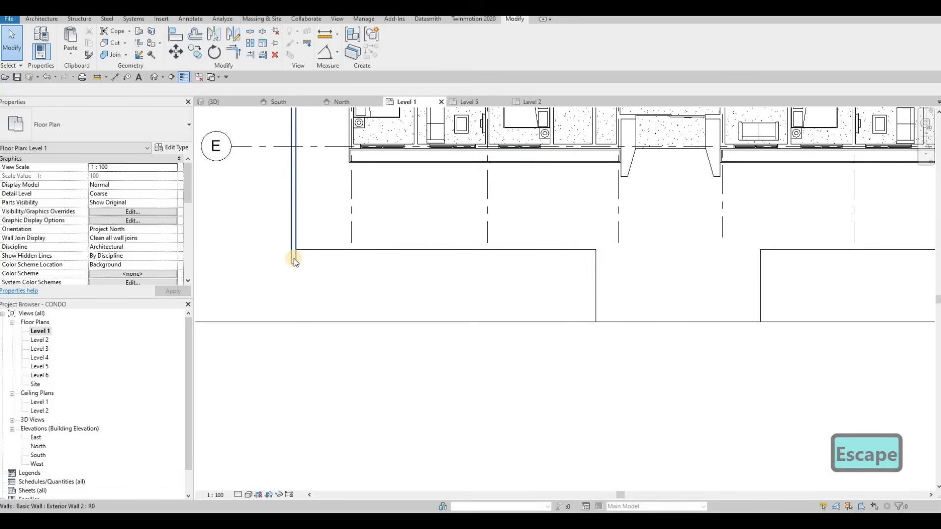
{"action": "left_click", "coordinate": [294, 260]}
{"action": "scroll", "coordinate": [296, 240], "scroll_direction": "up", "scroll_amount": 2}
{"action": "key", "text": "Escape"}
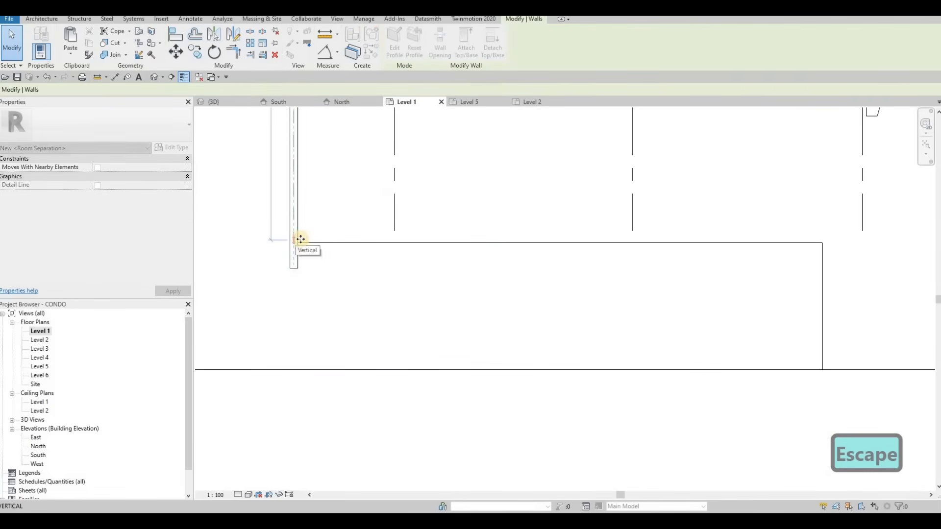
{"action": "left_click", "coordinate": [294, 243]}
Align the left boundary wall's front end with Floor 2's stepped front edge.
{"action": "scroll", "coordinate": [294, 243], "scroll_direction": "up", "scroll_amount": 1}
{"action": "key", "text": "a"}
{"action": "key", "text": "l"}
{"action": "scroll", "coordinate": [307, 244], "scroll_direction": "up", "scroll_amount": 1}
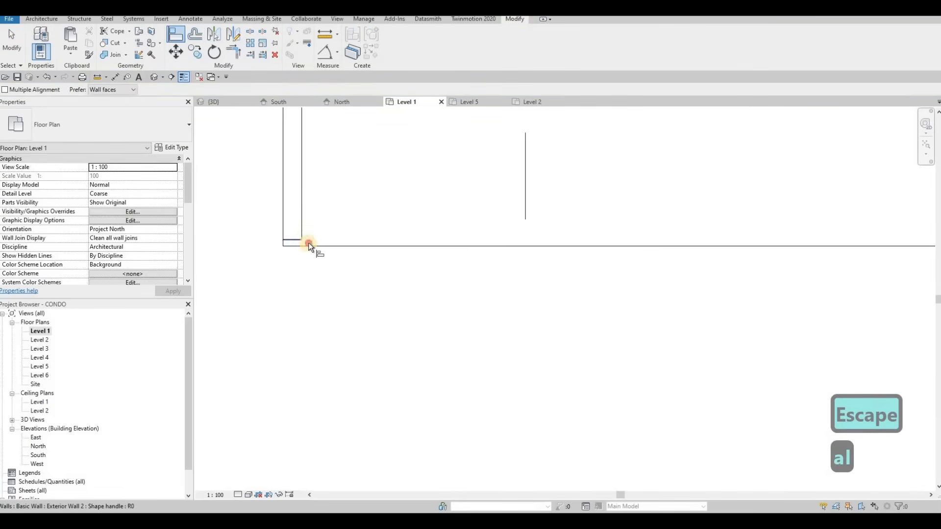
{"action": "left_click", "coordinate": [295, 236]}
Align the right boundary wall's front end with Floor 2's stepped front edge.
{"action": "scroll", "coordinate": [490, 236], "scroll_direction": "down", "scroll_amount": 3}
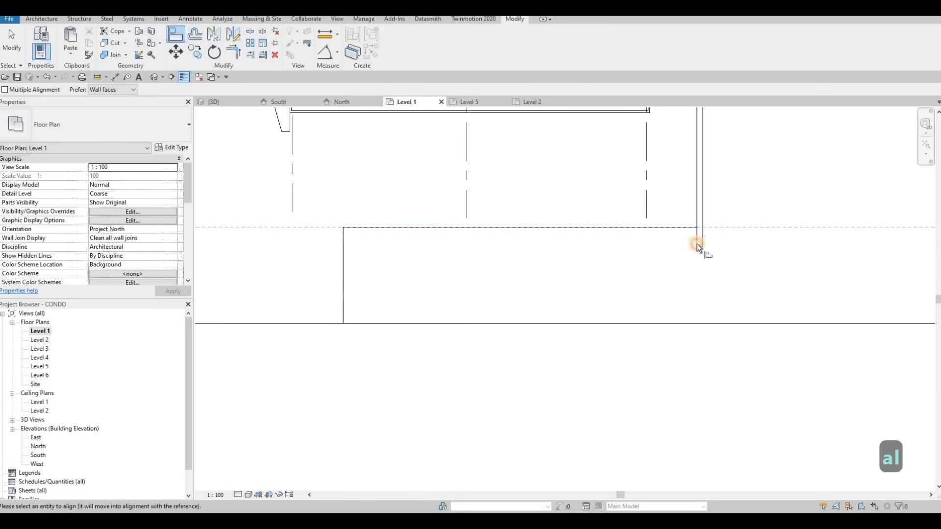
{"action": "left_click", "coordinate": [697, 244]}
{"action": "scroll", "coordinate": [604, 229], "scroll_direction": "down", "scroll_amount": 7}
{"action": "key", "text": "Escape"}
{"action": "scroll", "coordinate": [462, 272], "scroll_direction": "down", "scroll_amount": 4}
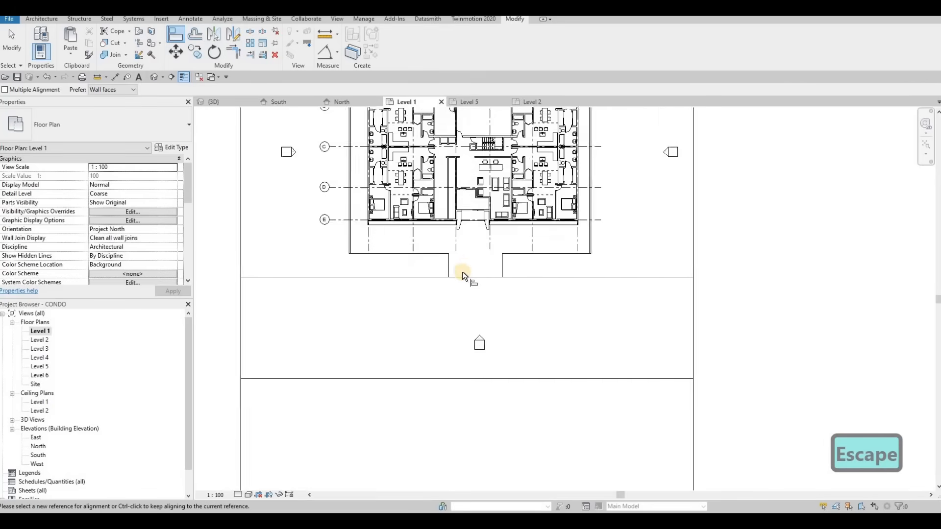
{"action": "scroll", "coordinate": [454, 262], "scroll_direction": "up", "scroll_amount": 3}
{"action": "key", "text": "Escape"}
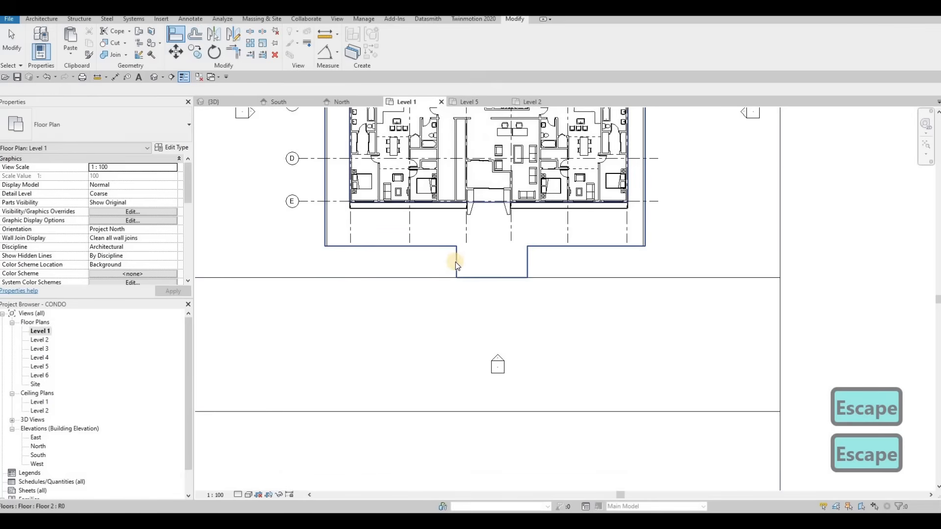
Examine the whole building, its boundary walls and the reshaped ground floors from the front and sides in the 3D view.
{"action": "left_click", "coordinate": [253, 100]}
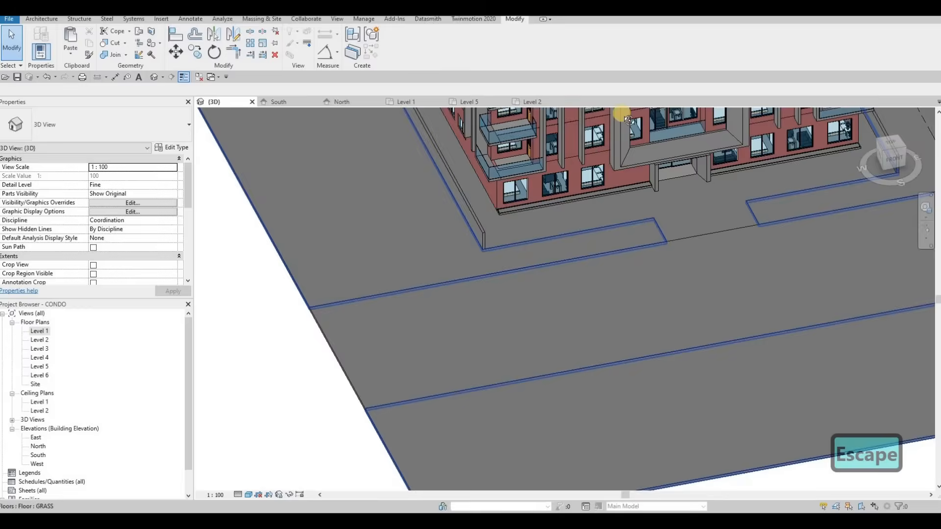
{"action": "scroll", "coordinate": [621, 113], "scroll_direction": "down", "scroll_amount": 3}
{"action": "middle_click_drag", "start_coordinate": [642, 182], "coordinate": [679, 154], "text": "shift"}
{"action": "middle_click_drag", "start_coordinate": [609, 190], "coordinate": [563, 196], "text": "shift"}
{"action": "middle_click_drag", "start_coordinate": [572, 166], "coordinate": [569, 225]}
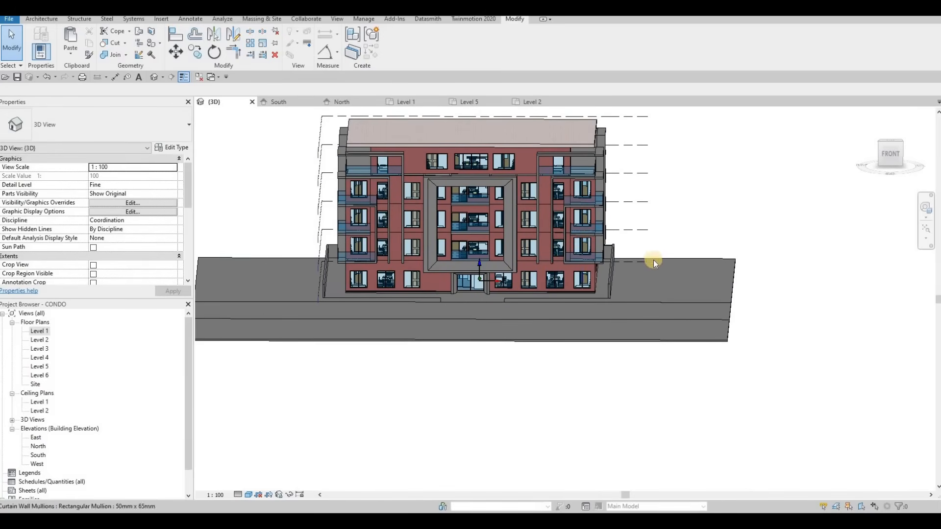
{"action": "middle_click_drag", "start_coordinate": [574, 251], "coordinate": [602, 252], "text": "shift"}
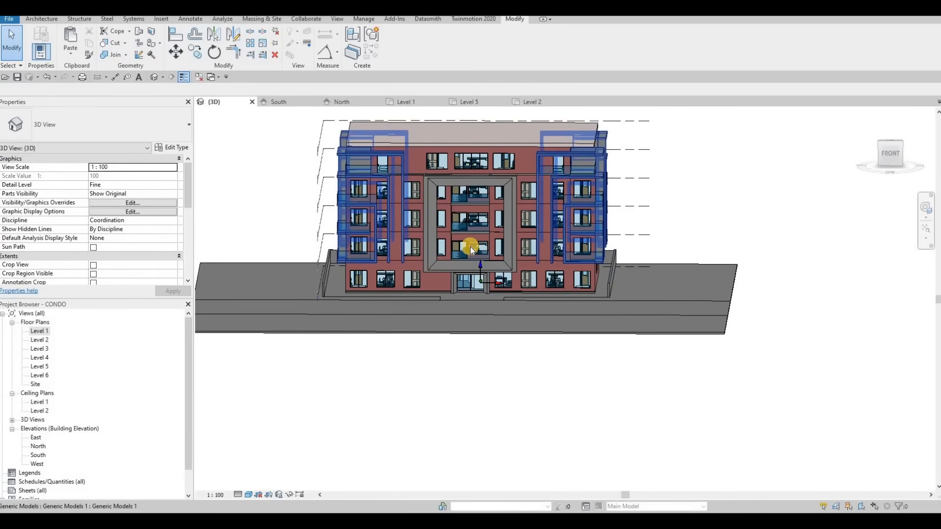
{"action": "middle_click_drag", "start_coordinate": [451, 260], "coordinate": [281, 257], "text": "shift"}
{"action": "scroll", "coordinate": [310, 246], "scroll_direction": "up", "scroll_amount": 3}
{"action": "middle_click_drag", "start_coordinate": [273, 214], "coordinate": [289, 215], "text": "shift"}
{"action": "middle_click_drag", "start_coordinate": [464, 259], "coordinate": [388, 294], "text": "shift"}
{"action": "middle_click_drag", "start_coordinate": [500, 318], "coordinate": [654, 305], "text": "shift"}
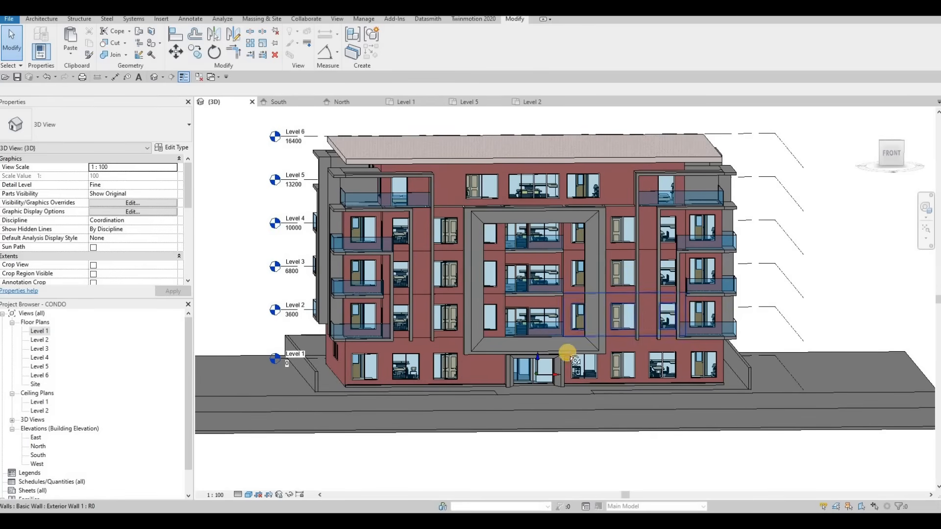
{"action": "middle_click_drag", "start_coordinate": [567, 353], "coordinate": [302, 319], "text": "shift"}
{"action": "scroll", "coordinate": [429, 315], "scroll_direction": "down", "scroll_amount": 1}
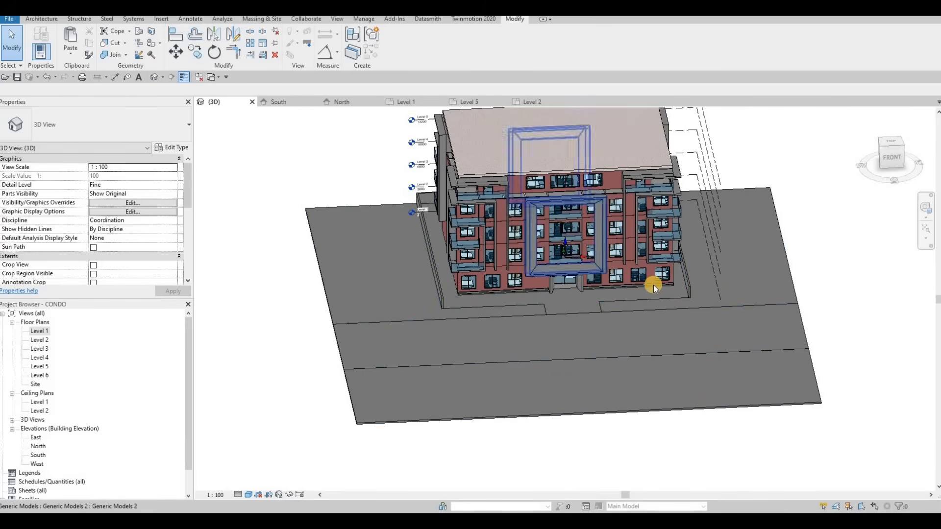
{"action": "middle_click_drag", "start_coordinate": [520, 242], "coordinate": [574, 346], "text": "shift"}
{"action": "scroll", "coordinate": [569, 328], "scroll_direction": "down", "scroll_amount": 2}
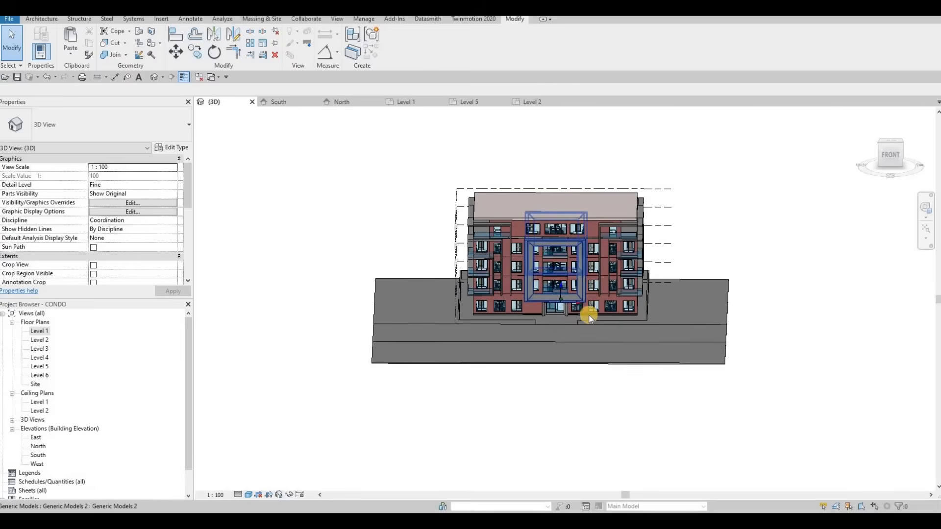
{"action": "middle_click_drag", "start_coordinate": [590, 315], "coordinate": [607, 321], "text": "shift"}
{"action": "scroll", "coordinate": [591, 314], "scroll_direction": "up", "scroll_amount": 2}
{"action": "middle_click_drag", "start_coordinate": [732, 342], "coordinate": [689, 381]}
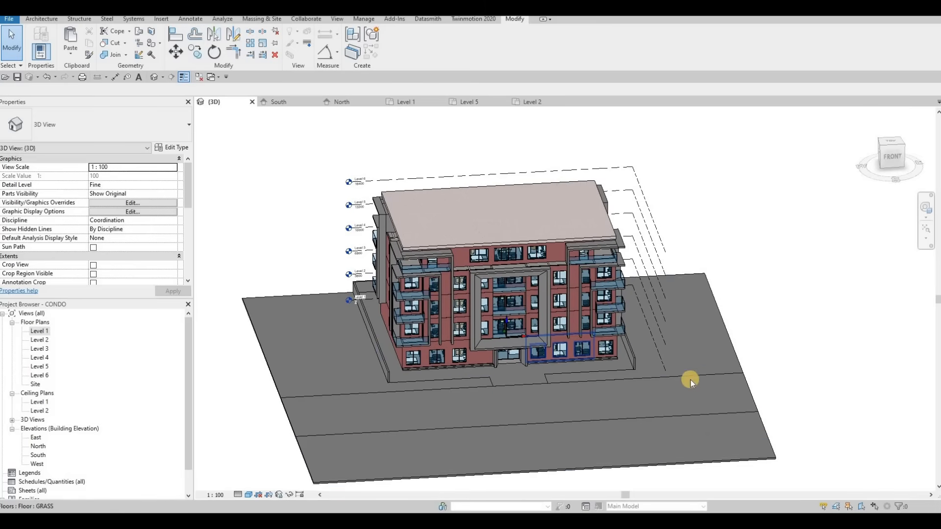